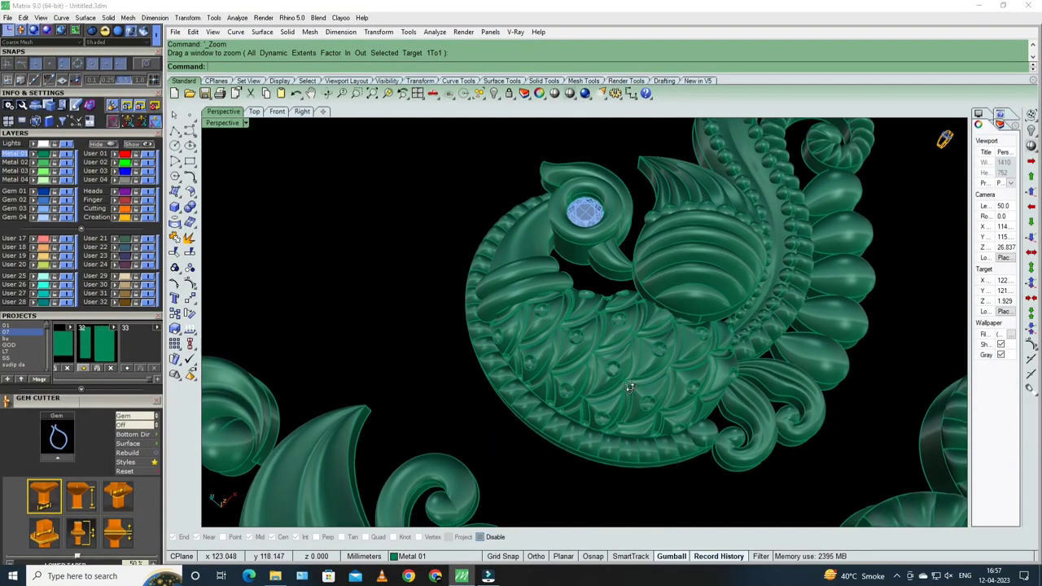
# - Switch the Perspective view of the peacock pendants to shaded surface display
pyautogui.scroll(-1, 630, 388)
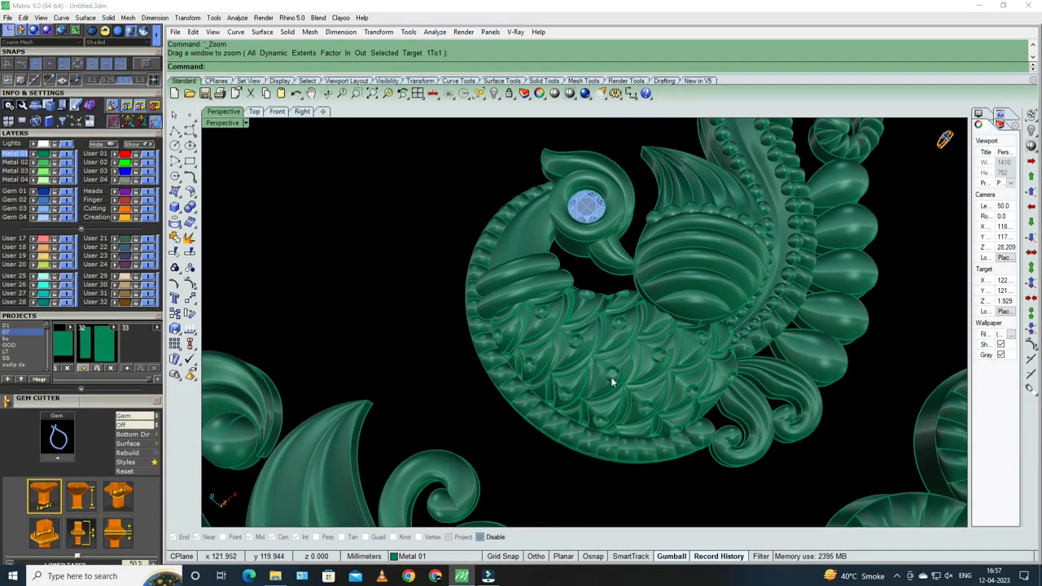
pyautogui.scroll(-2, 630, 383)
pyautogui.scroll(-2, 630, 379)
pyautogui.scroll(3, 716, 329)
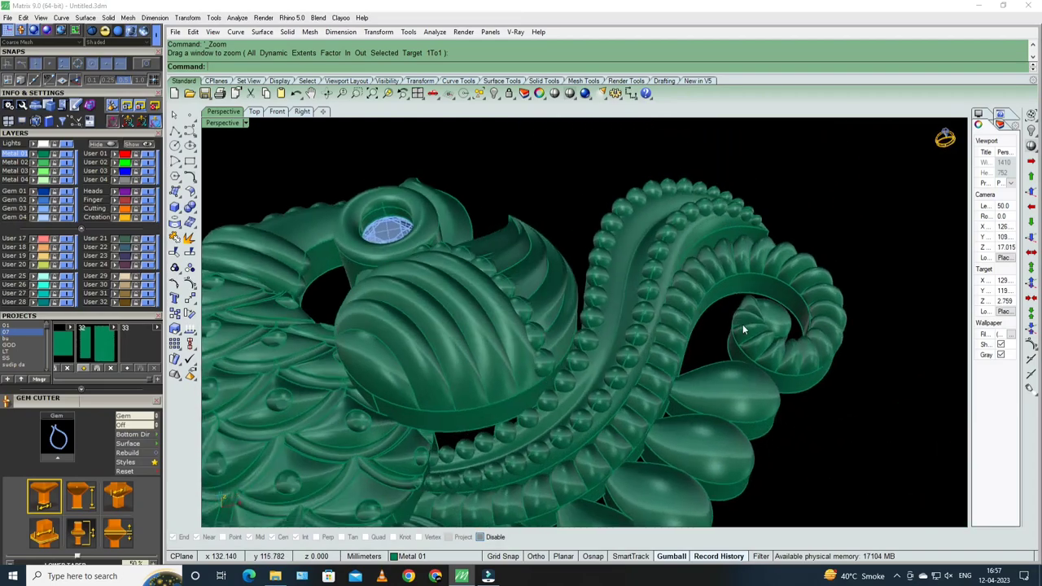
pyautogui.scroll(3, 692, 342)
pyautogui.moveTo(605, 372); pyautogui.dragTo(674, 354, button='right')
pyautogui.scroll(-5, 673, 355)
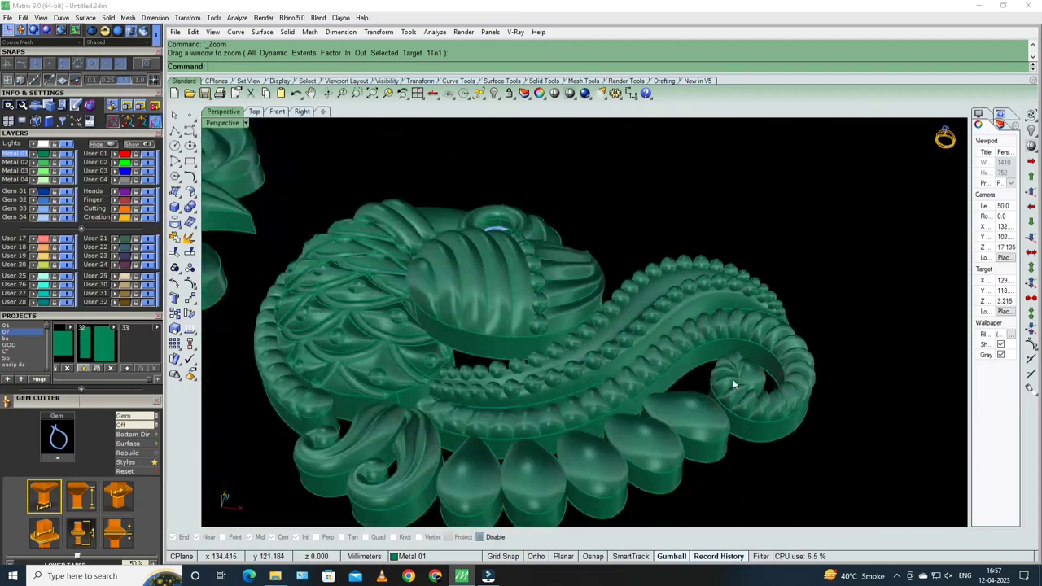
pyautogui.scroll(3, 733, 379)
pyautogui.scroll(2, 564, 382)
pyautogui.scroll(1, 564, 379)
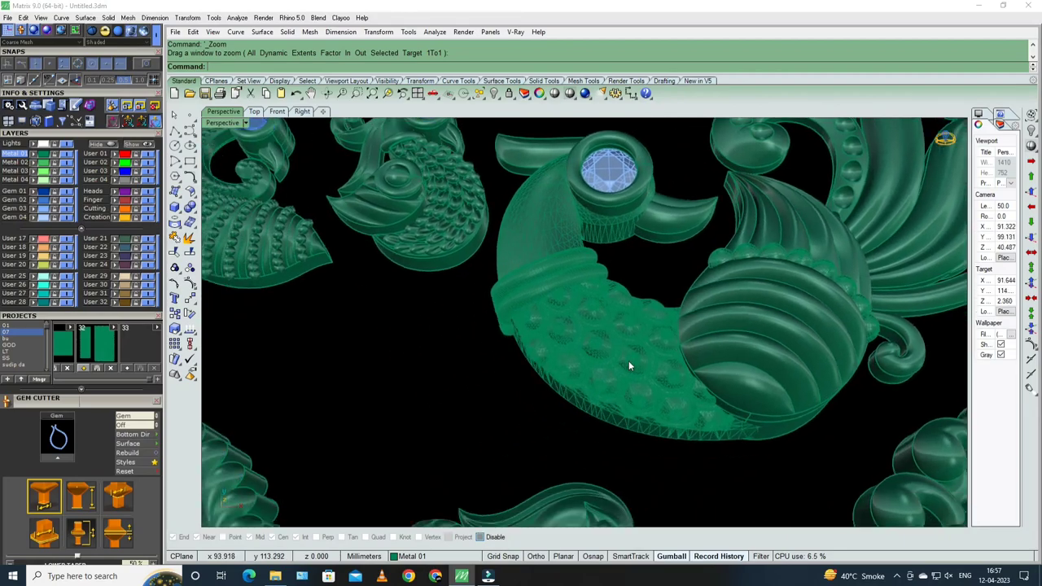
pyautogui.scroll(2, 629, 360)
pyautogui.click(554, 93)
pyautogui.moveTo(619, 309)
pyautogui.mouseDown(button='right')
pyautogui.moveTo(661, 328)
pyautogui.moveTo(581, 421)
pyautogui.moveTo(635, 325)
pyautogui.mouseUp(button='right')
pyautogui.scroll(-3, 580, 421)
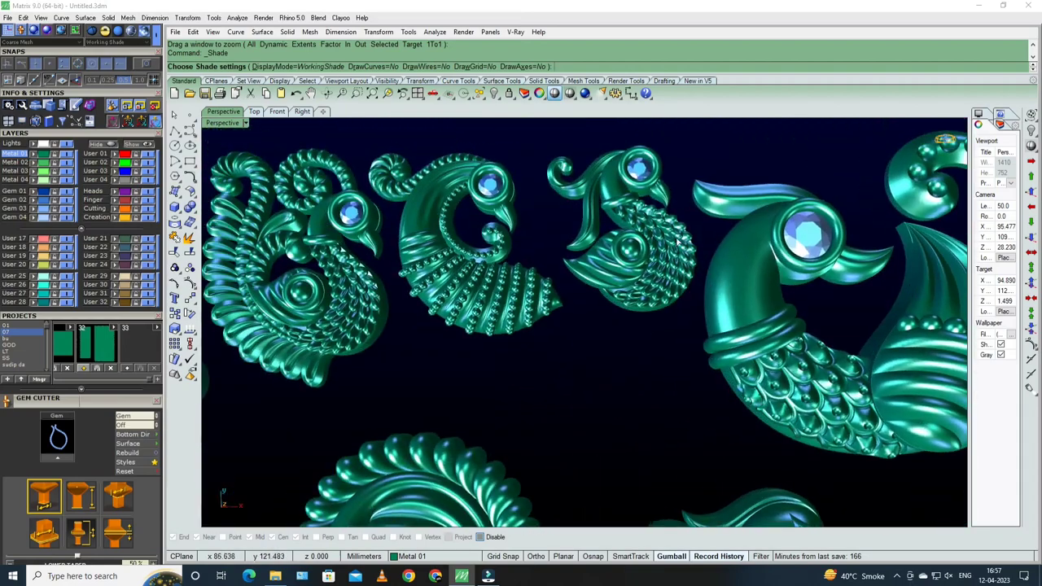
pyautogui.scroll(4, 661, 260)
pyautogui.moveTo(662, 259)
pyautogui.mouseDown(button='right')
pyautogui.moveTo(560, 367)
pyautogui.moveTo(673, 304)
pyautogui.mouseUp(button='right')
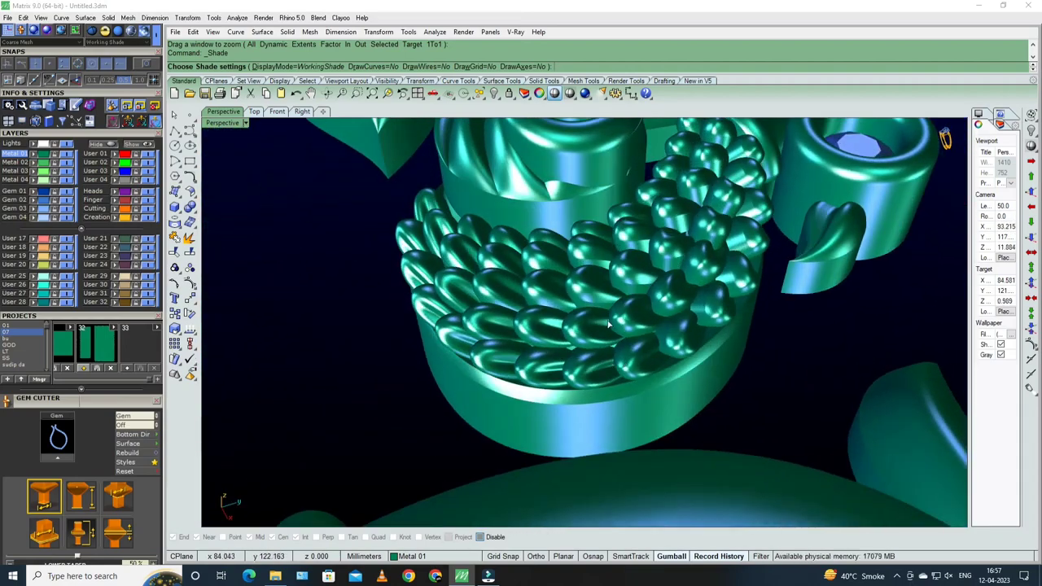
pyautogui.moveTo(607, 324)
pyautogui.mouseDown(button='right')
pyautogui.moveTo(659, 350)
pyautogui.moveTo(612, 310)
pyautogui.moveTo(560, 307)
pyautogui.moveTo(624, 296)
pyautogui.moveTo(571, 279)
pyautogui.mouseUp(button='right')
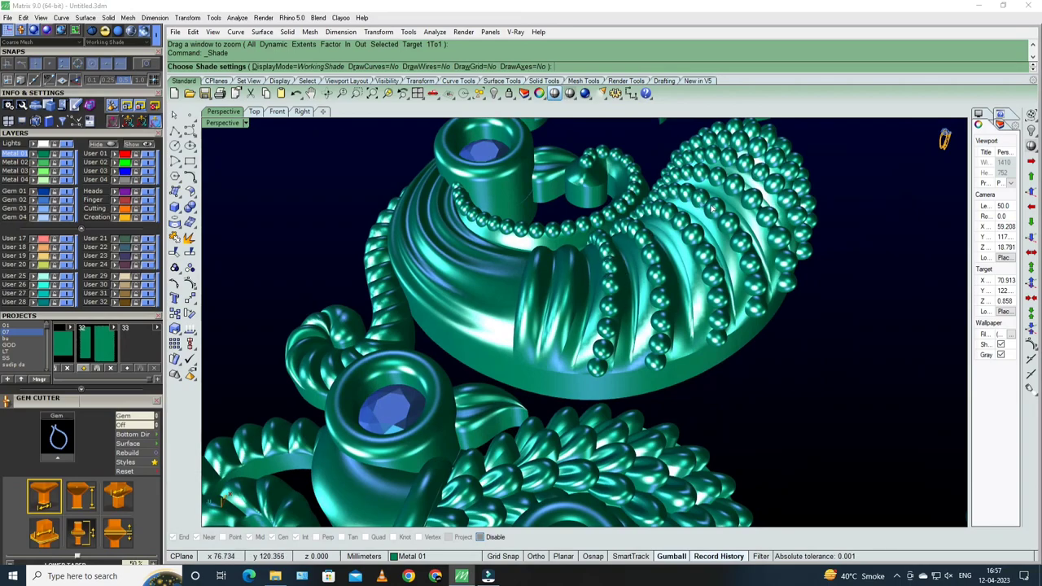
pyautogui.moveTo(712, 207)
pyautogui.mouseDown(button='right')
pyautogui.moveTo(472, 372)
pyautogui.moveTo(617, 279)
pyautogui.moveTo(565, 273)
pyautogui.mouseUp(button='right')
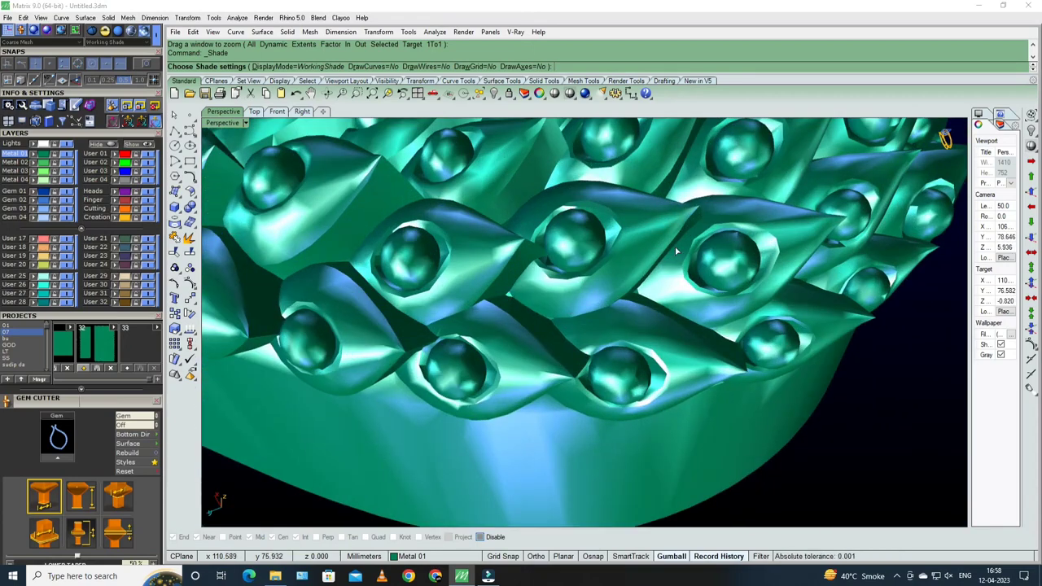
pyautogui.scroll(-5, 528, 258)
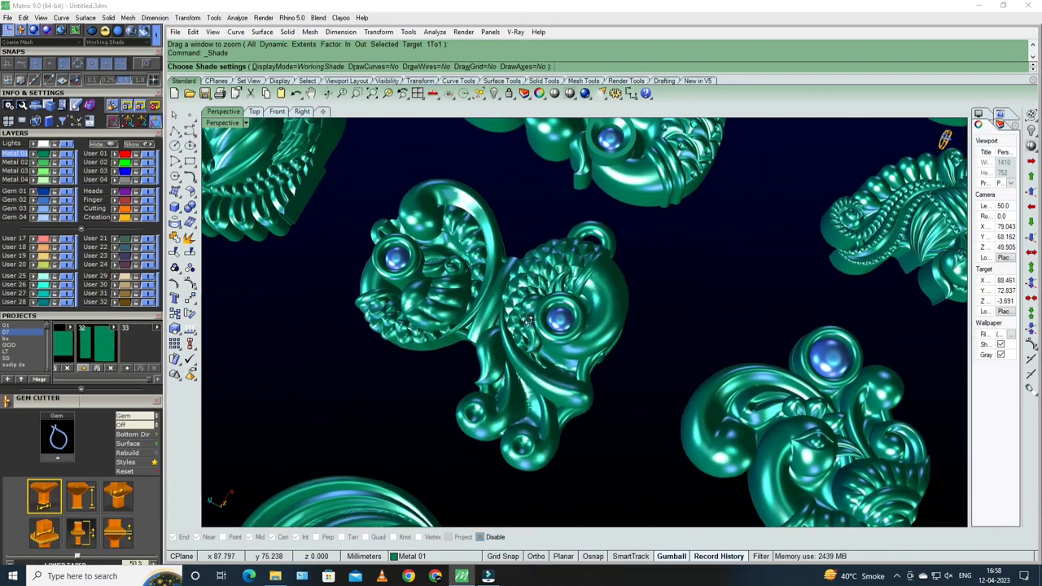
pyautogui.moveTo(528, 257)
pyautogui.mouseDown(button='right')
pyautogui.moveTo(633, 309)
pyautogui.moveTo(603, 399)
pyautogui.moveTo(598, 373)
pyautogui.moveTo(684, 373)
pyautogui.moveTo(607, 291)
pyautogui.moveTo(626, 283)
pyautogui.moveTo(733, 342)
pyautogui.mouseUp(button='right')
pyautogui.scroll(5, 574, 275)
pyautogui.scroll(-3, 607, 343)
pyautogui.scroll(-2, 607, 342)
pyautogui.scroll(5, 607, 343)
pyautogui.scroll(5, 607, 291)
pyautogui.scroll(3, 607, 291)
pyautogui.scroll(-3, 660, 280)
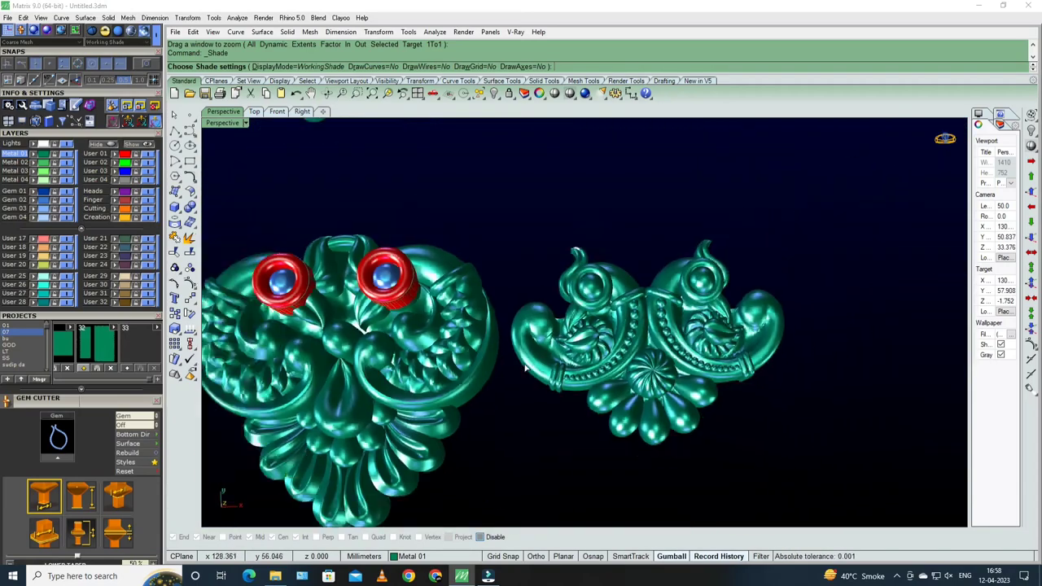
pyautogui.scroll(-1, 788, 379)
pyautogui.scroll(2, 788, 380)
pyautogui.scroll(-2, 788, 379)
pyautogui.scroll(-2, 651, 350)
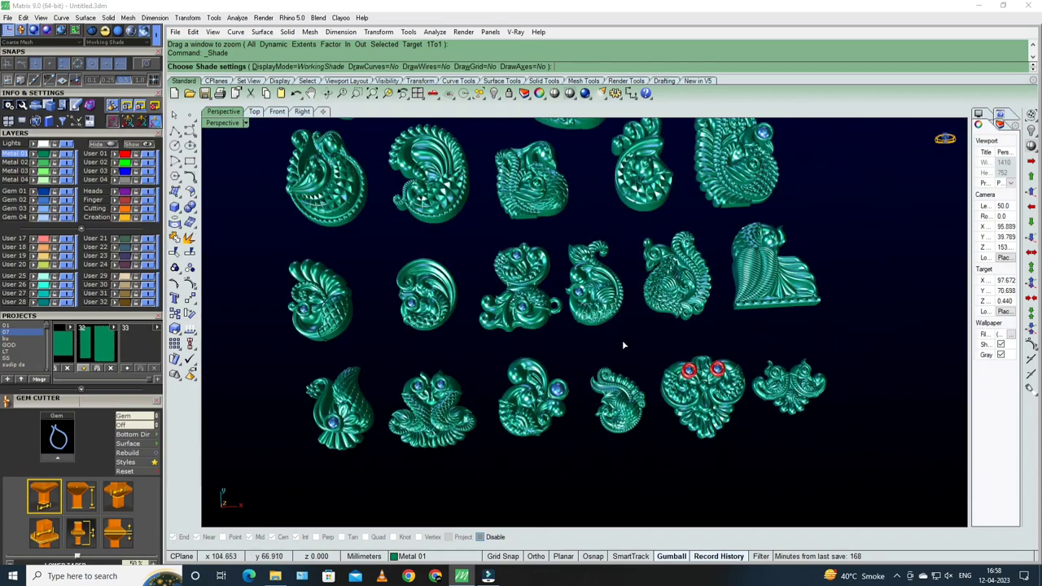
pyautogui.scroll(-2, 635, 382)
pyautogui.moveTo(678, 387); pyautogui.dragTo(676, 397, button='right')
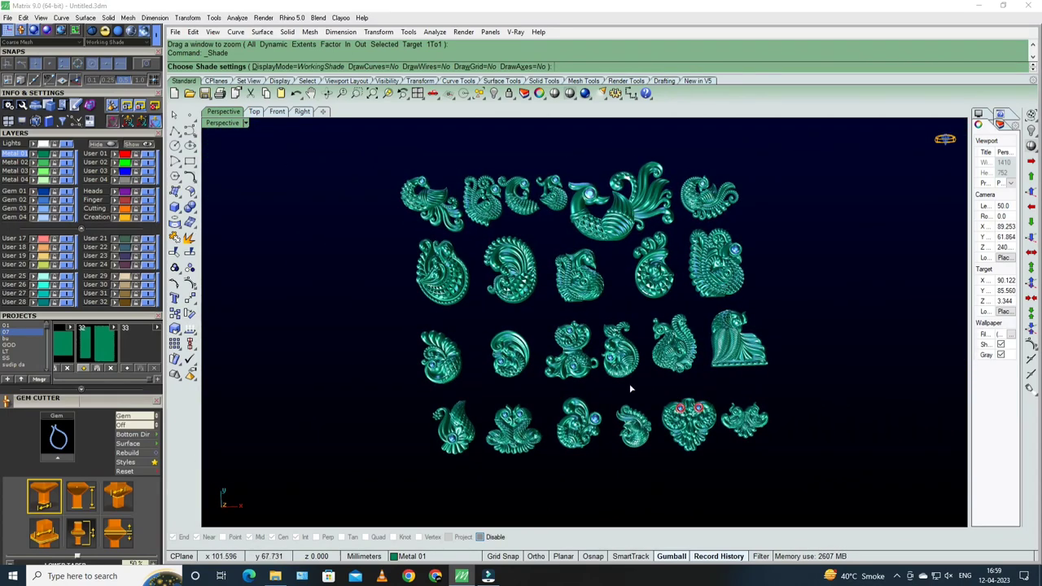
# - Select every pendant except the peacock, group them with G, and hide the group
pyautogui.hotkey('ctrl', 'F1')
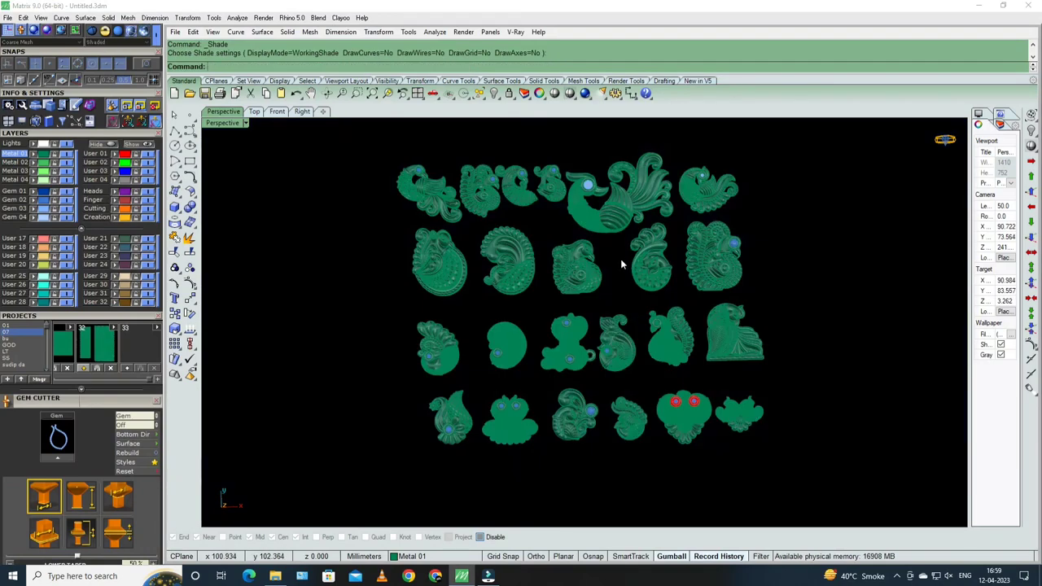
pyautogui.hotkey('ctrl', 'a')
pyautogui.keyDown('ctrl'); pyautogui.click(564, 324); pyautogui.keyUp('ctrl')
pyautogui.write('g')
pyautogui.press('Return')
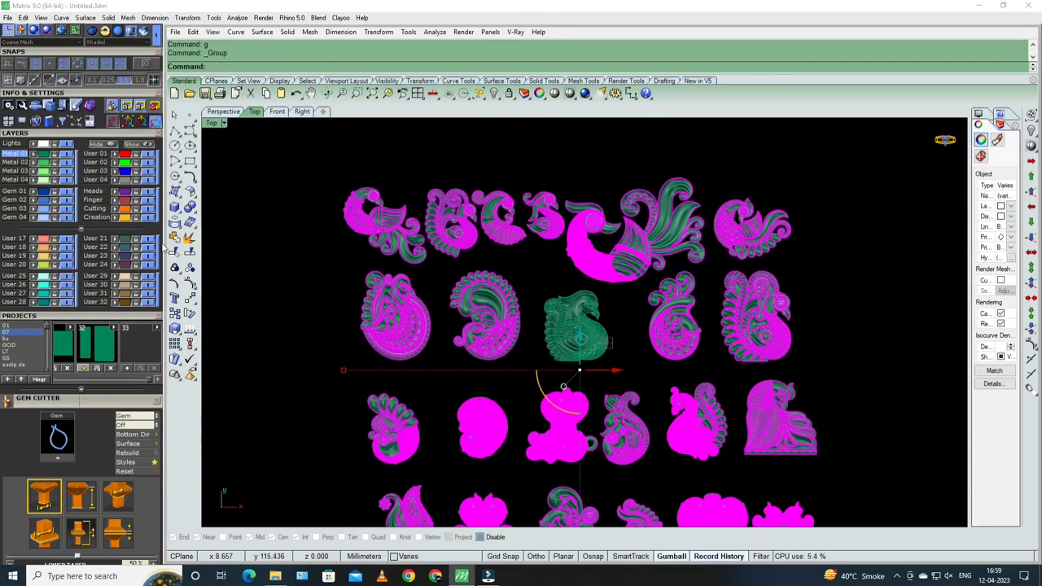
pyautogui.hotkey('ctrl', 'h')
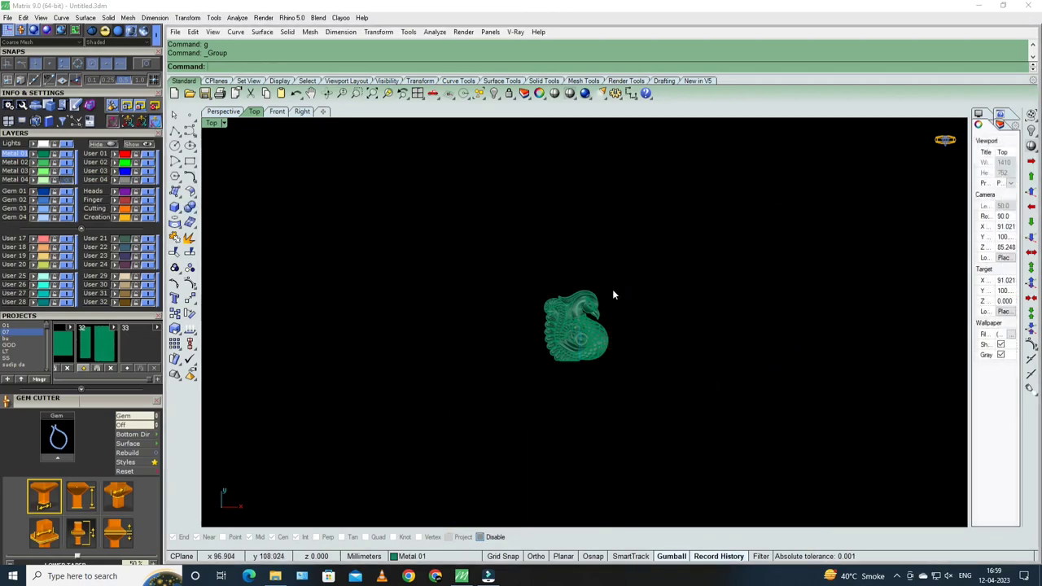
# - Maximize the Perspective view and zoom extents onto the peacock pendant
pyautogui.scroll(3, 578, 310)
pyautogui.hotkey('ctrl', 'alt', 'h')
pyautogui.scroll(3, 587, 309)
pyautogui.scroll(-3, 611, 294)
pyautogui.hotkey('ctrl', 'F4')
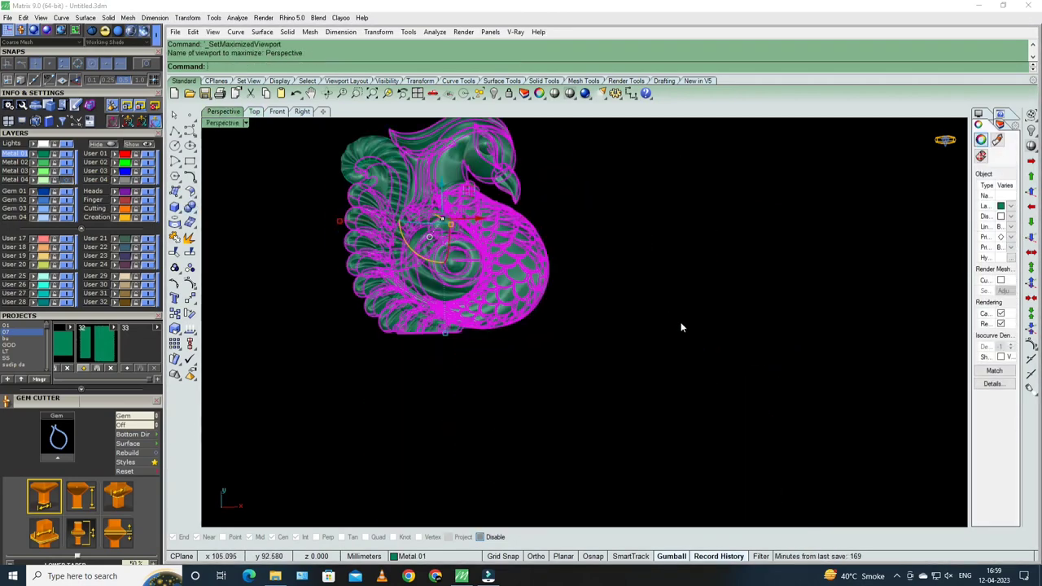
pyautogui.hotkey('ctrl', 'shift', 'e')
pyautogui.press('Escape')
pyautogui.moveTo(624, 296)
pyautogui.mouseDown(button='right')
pyautogui.moveTo(500, 265)
pyautogui.moveTo(603, 271)
pyautogui.moveTo(595, 254)
pyautogui.mouseUp(button='right')
pyautogui.hotkey('ctrl', 'a')
pyautogui.press('Escape')
pyautogui.scroll(5, 635, 273)
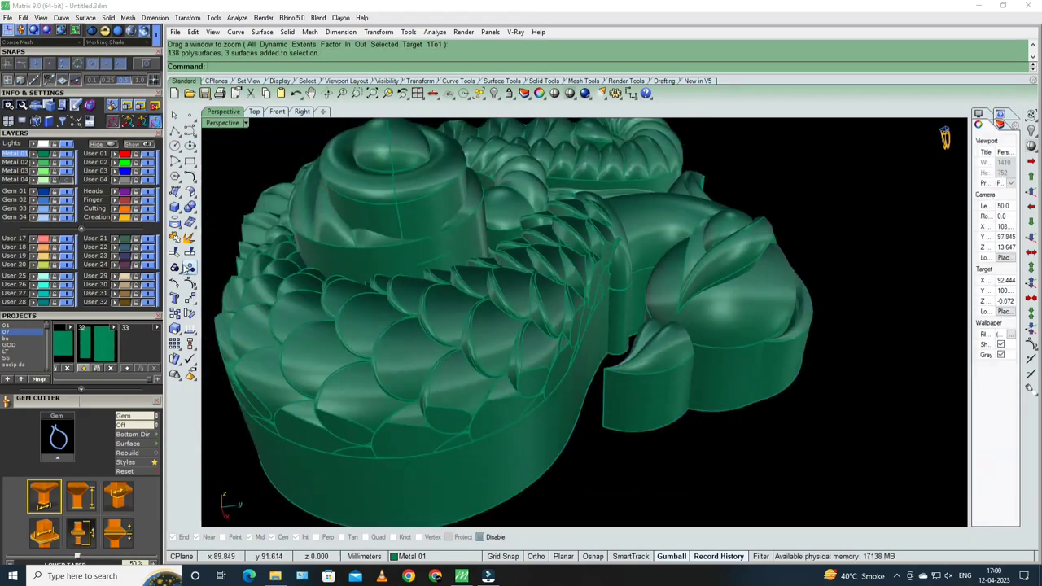
# - Remove the S-shaped neck from the group, lock it, and hide everything else
pyautogui.click(237, 273)
pyautogui.click(719, 236)
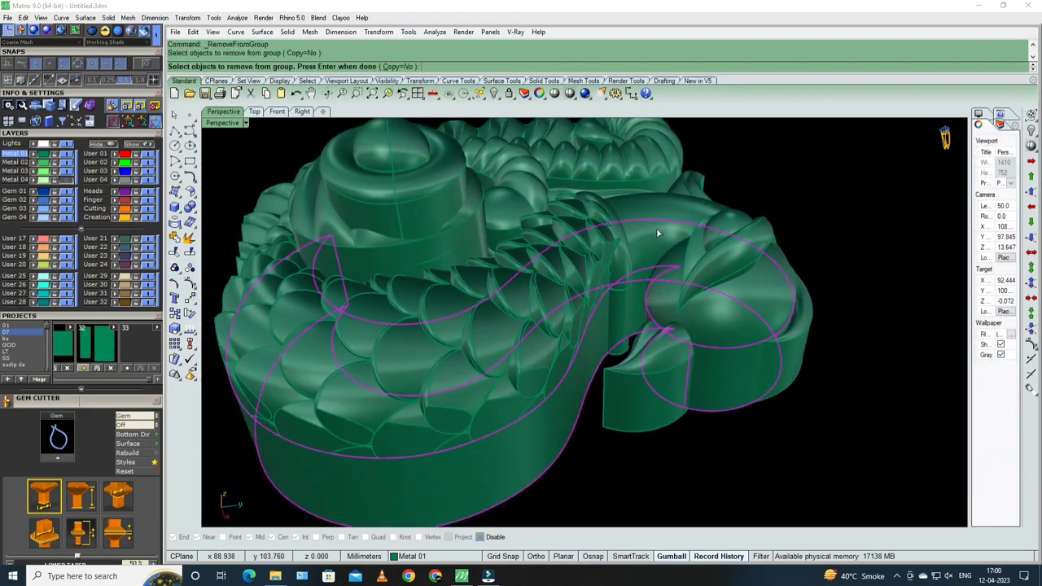
pyautogui.moveTo(718, 236)
pyautogui.mouseDown(button='right')
pyautogui.moveTo(685, 313)
pyautogui.moveTo(619, 327)
pyautogui.moveTo(709, 349)
pyautogui.mouseUp(button='right')
pyautogui.hotkey('ctrl', 'l')
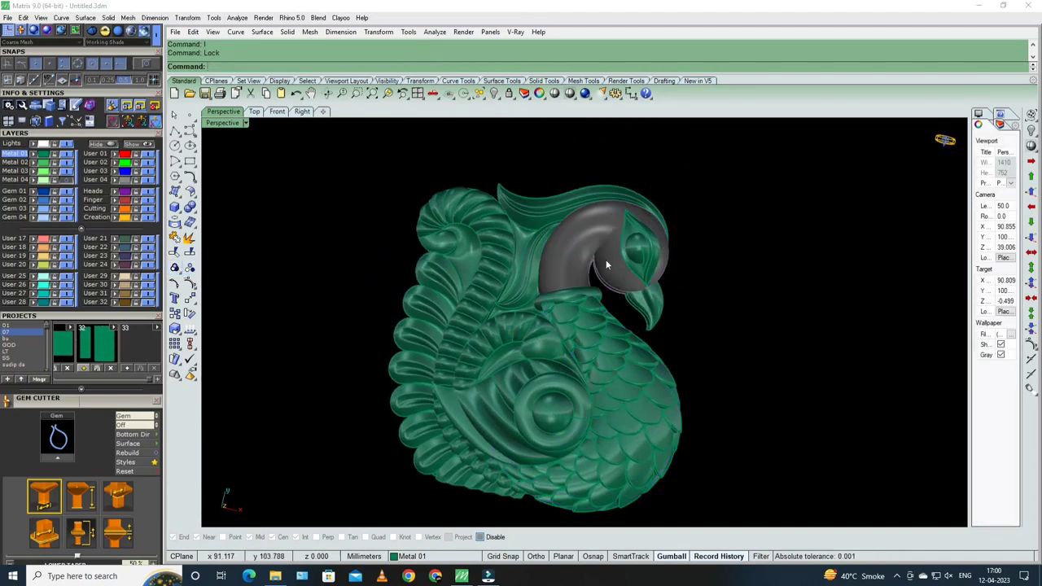
pyautogui.hotkey('ctrl', 'a')
pyautogui.write('h')
pyautogui.press('Return')
pyautogui.moveTo(595, 304)
pyautogui.mouseDown(button='right')
pyautogui.moveTo(641, 328)
pyautogui.moveTo(579, 329)
pyautogui.moveTo(662, 310)
pyautogui.moveTo(526, 205)
pyautogui.moveTo(458, 300)
pyautogui.moveTo(552, 110)
pyautogui.mouseUp(button='right')
# - Bring back the hidden parts and remove the beak and head pieces from the group
pyautogui.rightClick(509, 93)
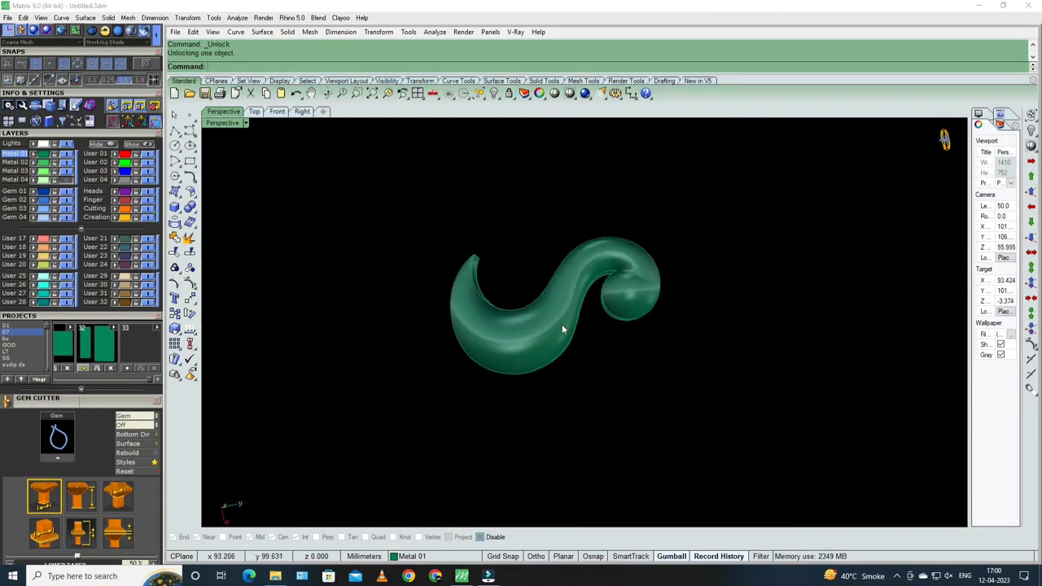
pyautogui.moveTo(562, 325); pyautogui.dragTo(616, 308, button='right')
pyautogui.hotkey('ctrl', 'l')
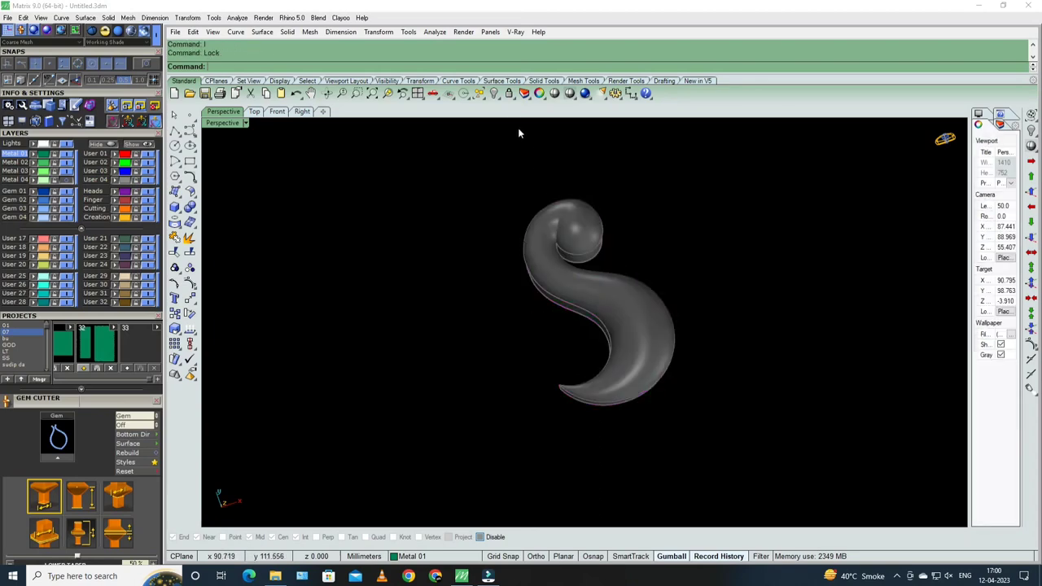
pyautogui.rightClick(494, 93)
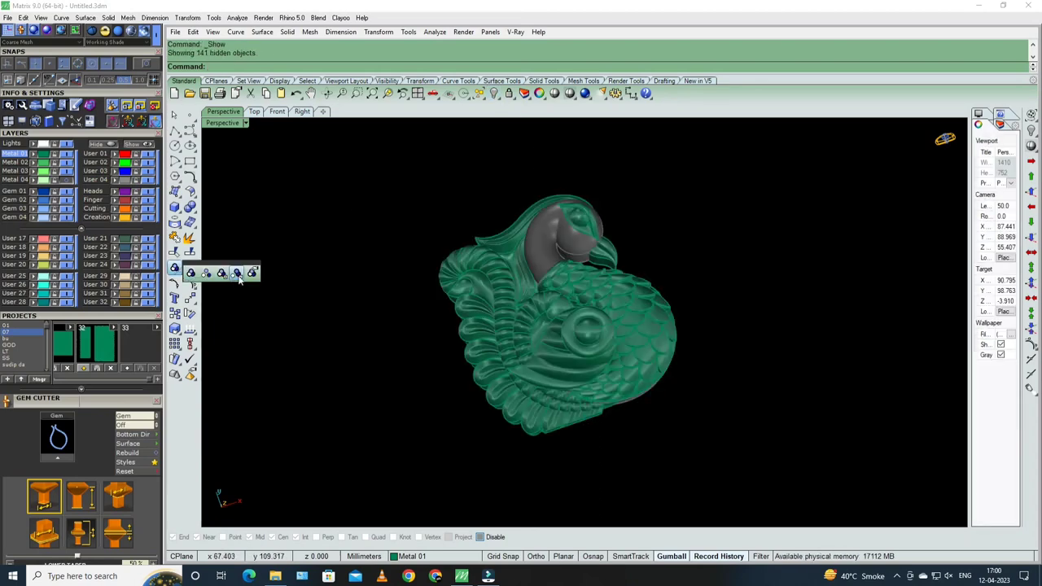
pyautogui.click(236, 274)
pyautogui.click(599, 210)
pyautogui.scroll(3, 597, 217)
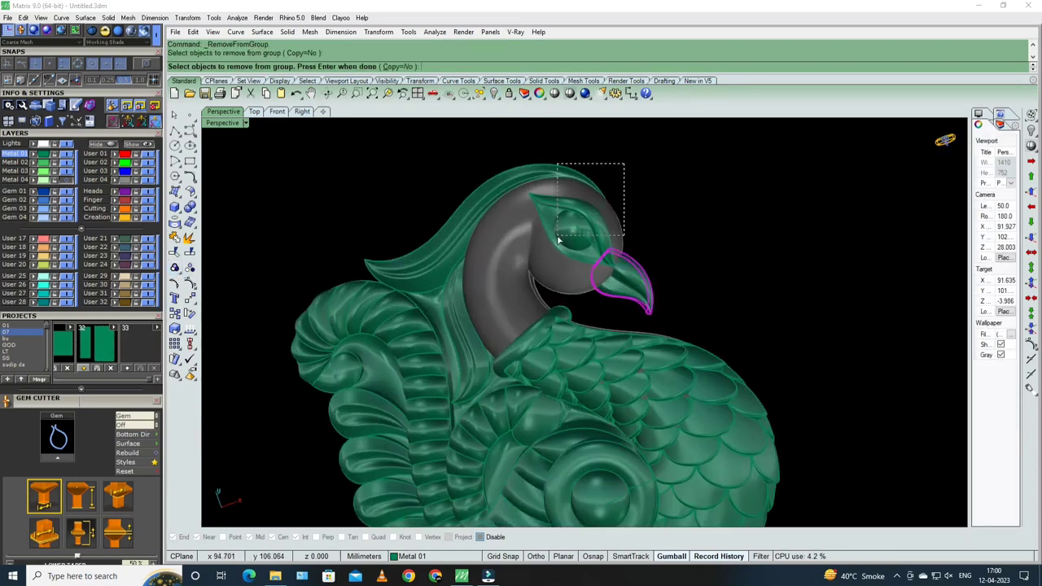
pyautogui.moveTo(559, 240); pyautogui.dragTo(559, 240)
pyautogui.scroll(-3, 559, 240)
pyautogui.press('Return')
# - Hide the unlocked green peacock parts, then undo that hide
pyautogui.hotkey('ctrl', 'a')
pyautogui.scroll(-2, 601, 277)
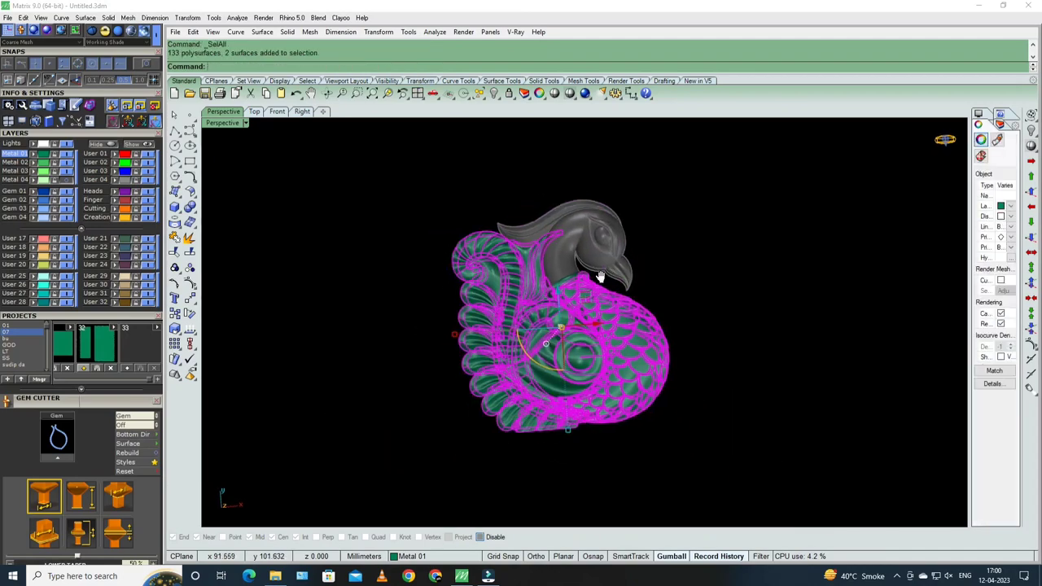
pyautogui.write('h')
pyautogui.press('Return')
pyautogui.moveTo(580, 267); pyautogui.dragTo(547, 269, button='right')
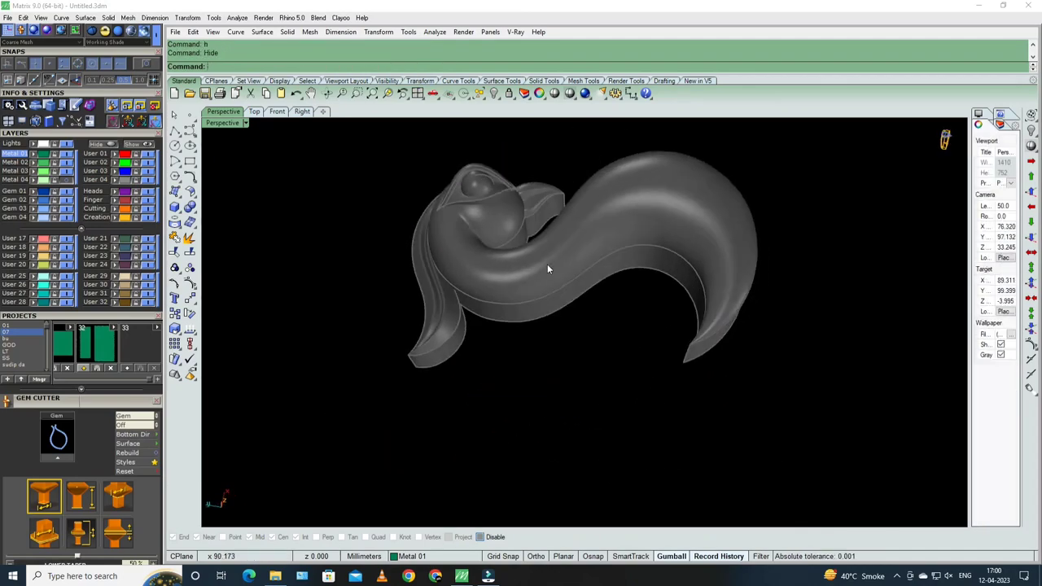
pyautogui.hotkey('ctrl', 'z')
pyautogui.scroll(2, 517, 273)
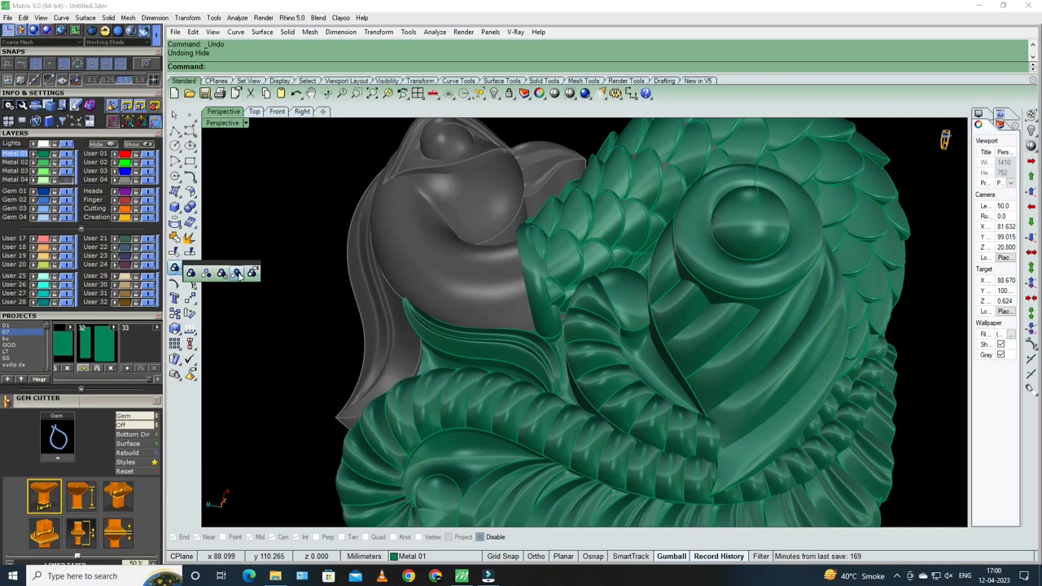
# - Hide the green peacock parts, leaving only the grey neck and head
pyautogui.click(238, 275)
pyautogui.scroll(-4, 521, 309)
pyautogui.click(541, 314)
pyautogui.press('Return')
pyautogui.write('h')
pyautogui.press('Return')
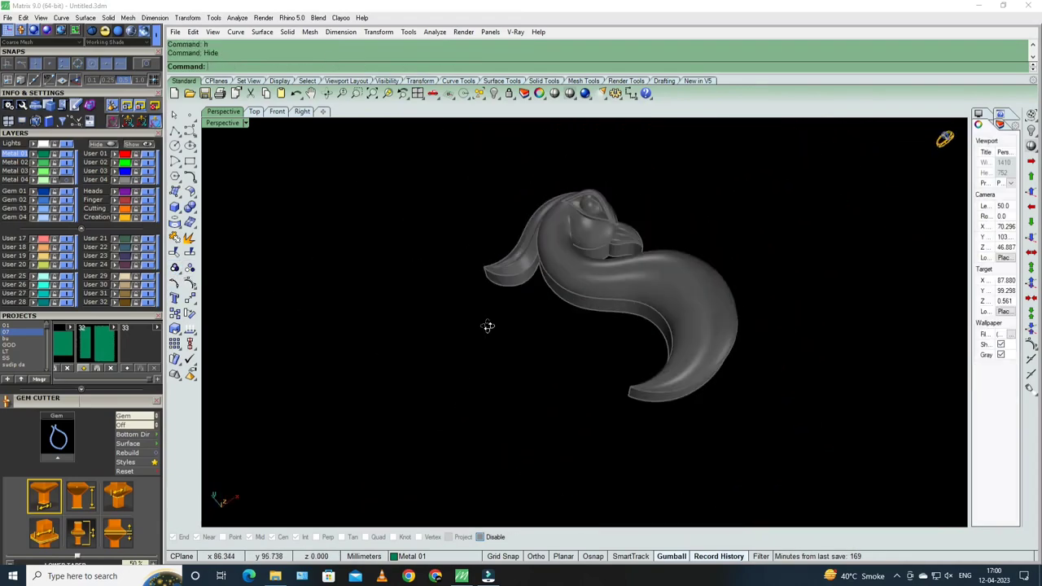
pyautogui.moveTo(488, 326); pyautogui.dragTo(645, 312, button='right')
pyautogui.scroll(5, 446, 303)
# - Unlock the seven locked pieces, shade the view, and lock the S-shaped neck body
pyautogui.click(505, 96)
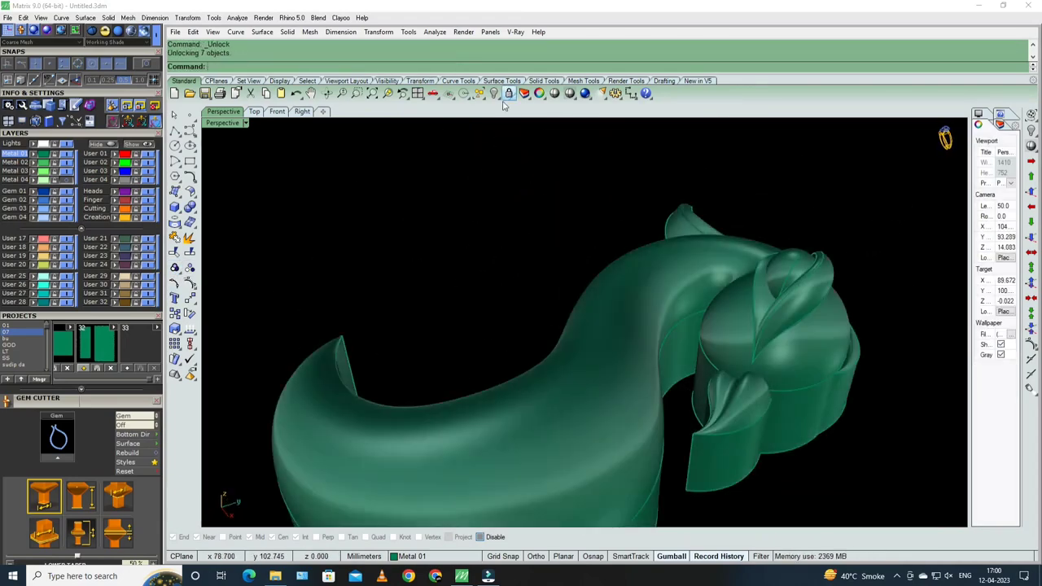
pyautogui.click(554, 93)
pyautogui.moveTo(521, 325)
pyautogui.mouseDown(button='right')
pyautogui.moveTo(586, 342)
pyautogui.moveTo(593, 302)
pyautogui.mouseUp(button='right')
pyautogui.click(586, 343)
pyautogui.write('l')
pyautogui.press('Return')
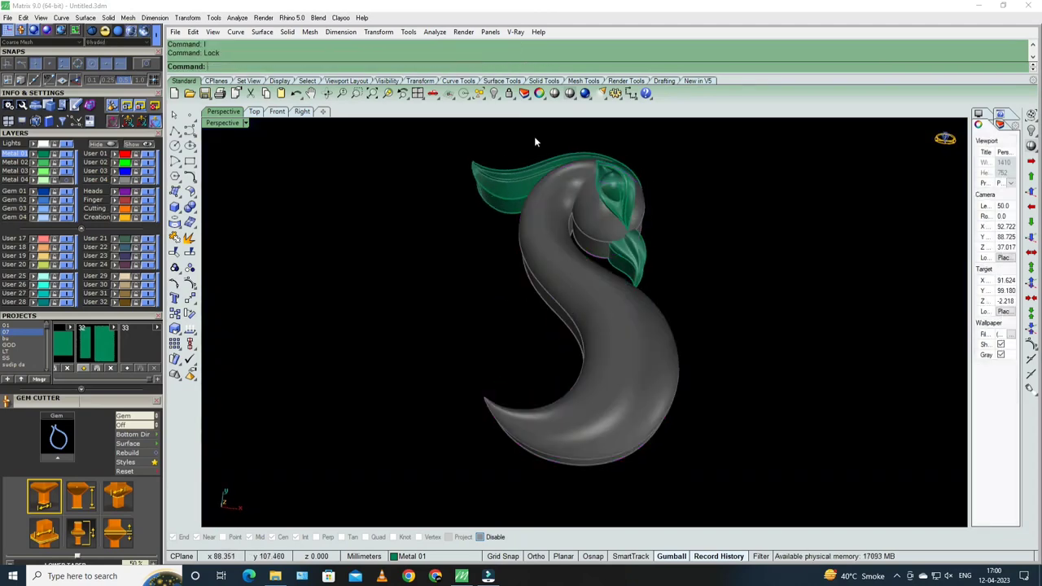
# - Show the hidden peacock body and group all the peacock parts together
pyautogui.click(619, 195)
pyautogui.hotkey('ctrl', 'alt', 'h')
pyautogui.moveTo(509, 149); pyautogui.dragTo(663, 314, button='right')
pyautogui.hotkey('ctrl', 'a')
pyautogui.press('Escape')
pyautogui.hotkey('ctrl', 'a')
pyautogui.hotkey('ctrl', 'g')
pyautogui.press('Escape')
# - Hide the peacock body so only the S-shaped part is visible
pyautogui.scroll(2, 599, 233)
pyautogui.scroll(2, 607, 260)
pyautogui.scroll(2, 611, 285)
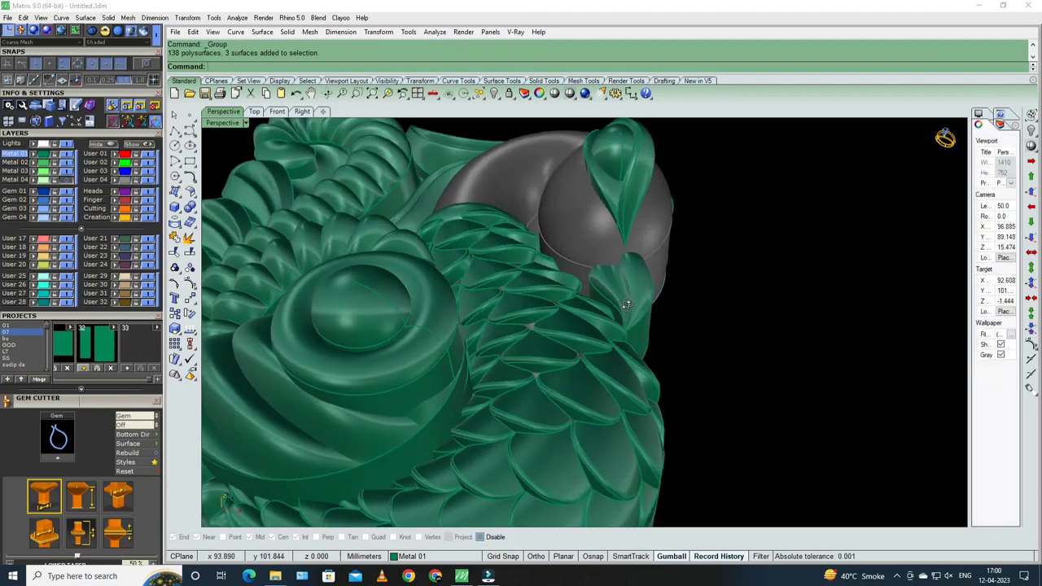
pyautogui.scroll(2, 616, 313)
pyautogui.scroll(-3, 616, 313)
pyautogui.moveTo(603, 342); pyautogui.dragTo(556, 369, button='right')
pyautogui.click(557, 369)
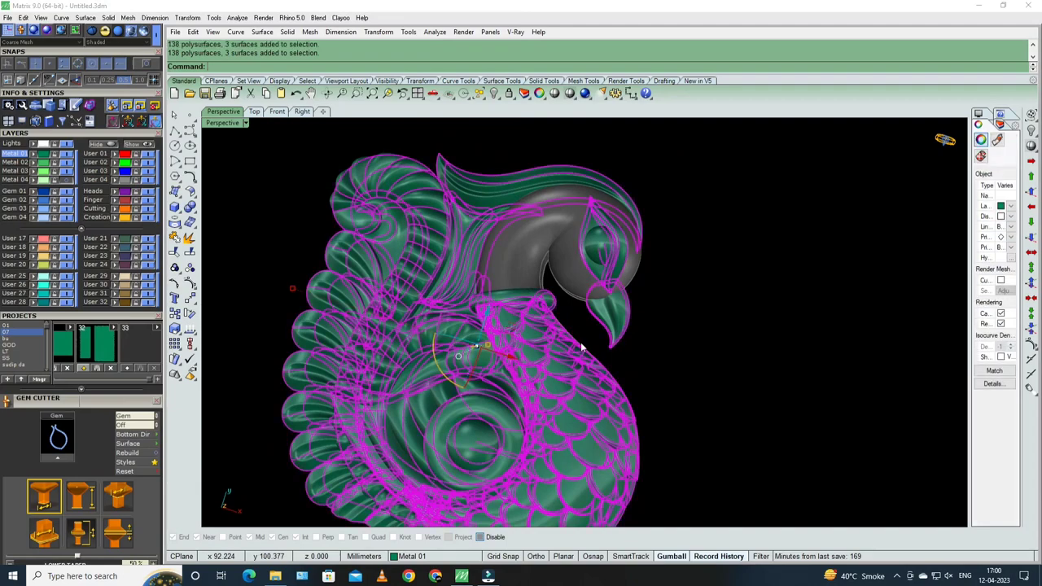
pyautogui.write('h')
pyautogui.press('Return')
# - Shade the S part in green and zoom in to inspect it from several angles
pyautogui.click(511, 94)
pyautogui.moveTo(522, 186); pyautogui.dragTo(594, 274, button='right')
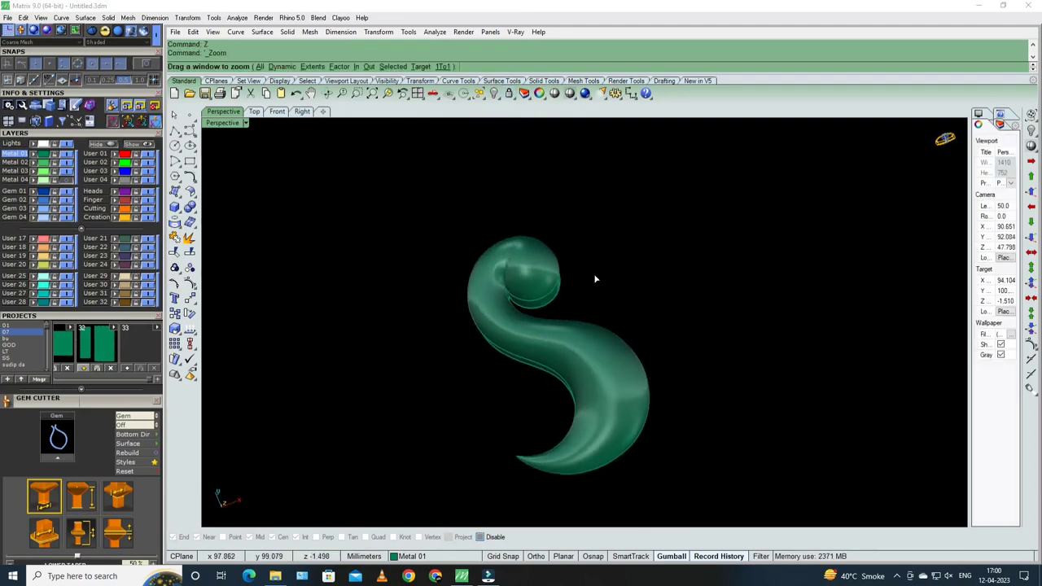
pyautogui.scroll(4, 594, 273)
pyautogui.moveTo(526, 405)
pyautogui.mouseDown(button='right')
pyautogui.moveTo(539, 268)
pyautogui.moveTo(535, 277)
pyautogui.mouseUp(button='right')
pyautogui.click(533, 333)
pyautogui.press('Escape')
pyautogui.moveTo(520, 334)
pyautogui.mouseDown(button='right')
pyautogui.moveTo(575, 324)
pyautogui.moveTo(540, 307)
pyautogui.moveTo(534, 316)
pyautogui.mouseUp(button='right')
pyautogui.click(537, 301)
pyautogui.press('Escape')
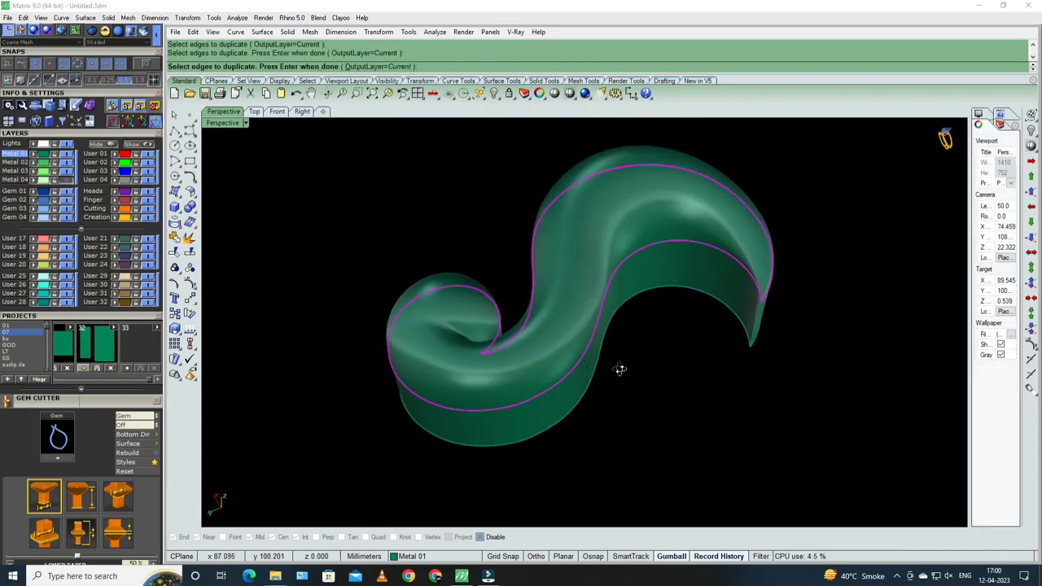
# - Finish duplicating the S part's top edges, hide the solid, and view the outline from Top
pyautogui.moveTo(620, 370)
pyautogui.mouseDown(button='right')
pyautogui.moveTo(582, 316)
pyautogui.moveTo(534, 340)
pyautogui.mouseUp(button='right')
pyautogui.press('Return')
pyautogui.write('h')
pyautogui.press('Return')
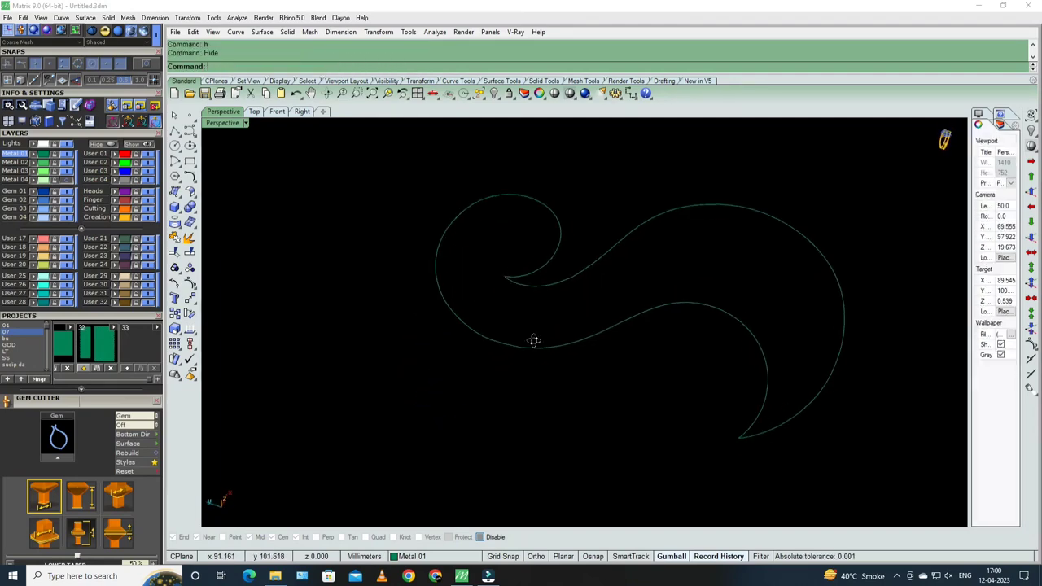
pyautogui.hotkey('ctrl', 'F1')
pyautogui.click(667, 204)
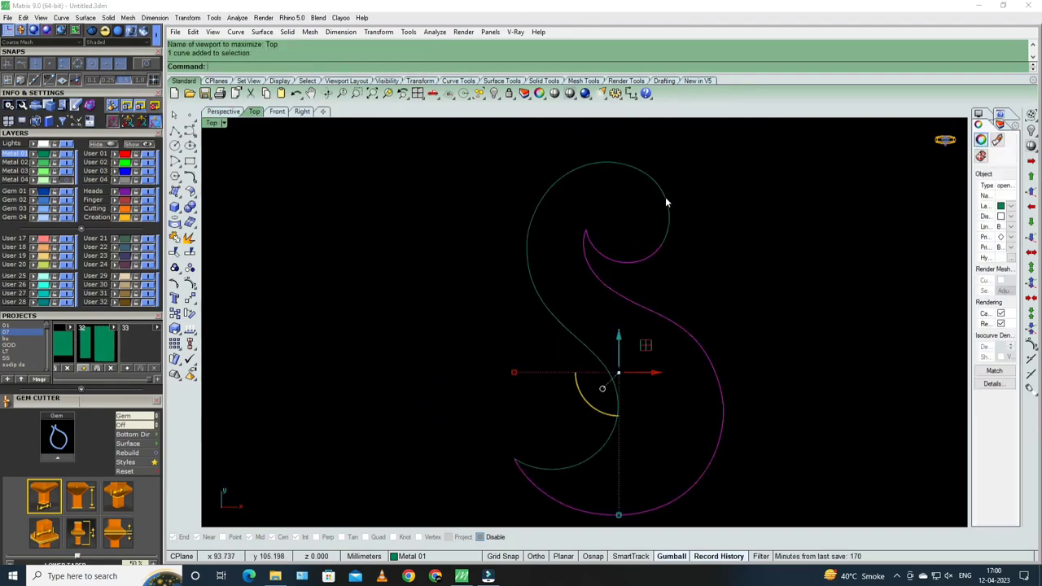
pyautogui.click(604, 275)
pyautogui.press('Escape')
# - Draw three straight cross lines spanning the S outline at the top curl, middle, and bottom
pyautogui.scroll(1, 586, 236)
pyautogui.write('l')
pyautogui.press('Return')
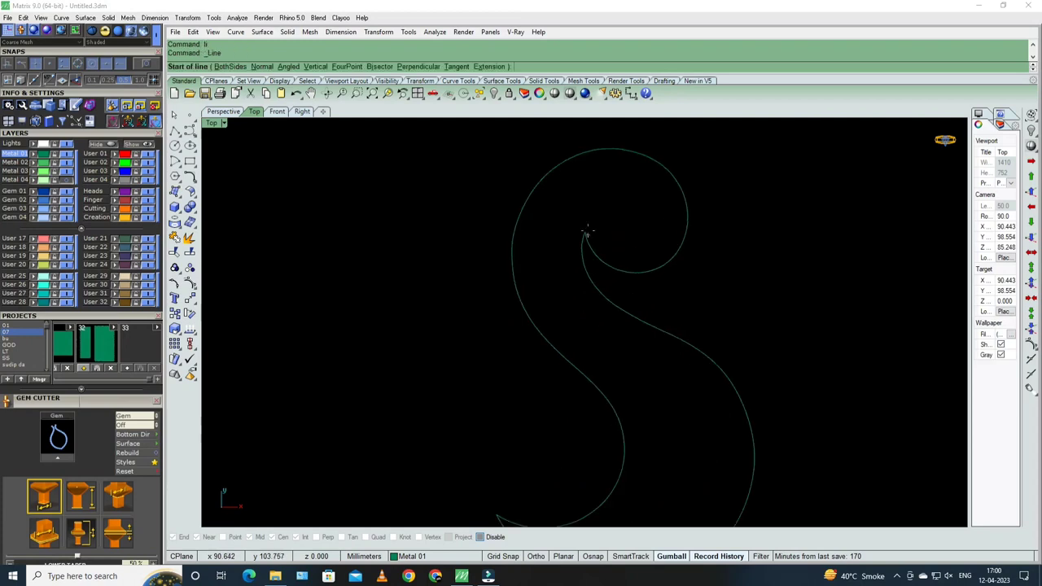
pyautogui.click(588, 224)
pyautogui.click(593, 158)
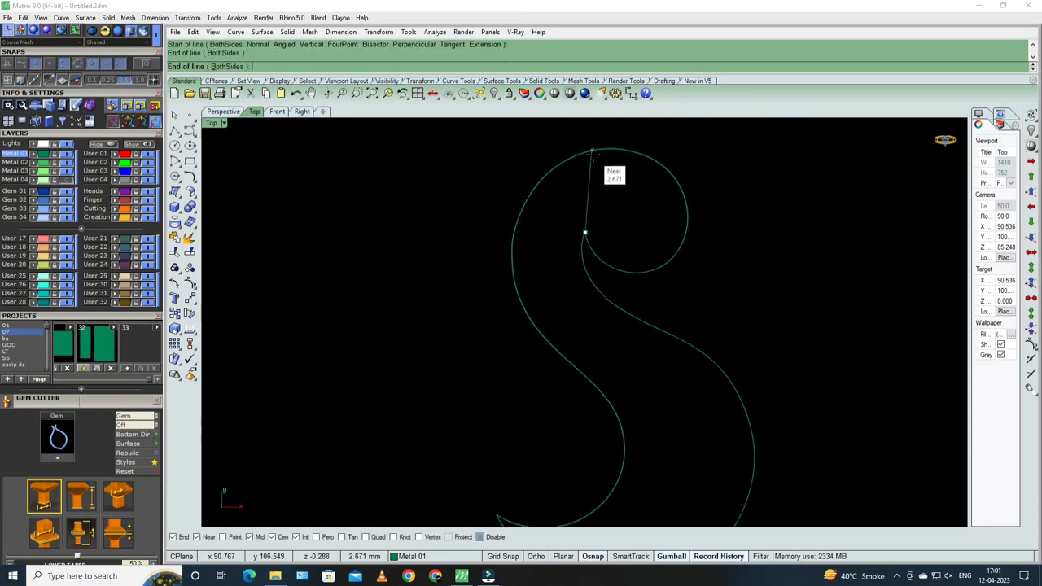
pyautogui.write('l')
pyautogui.scroll(-1, 612, 281)
pyautogui.press('Return')
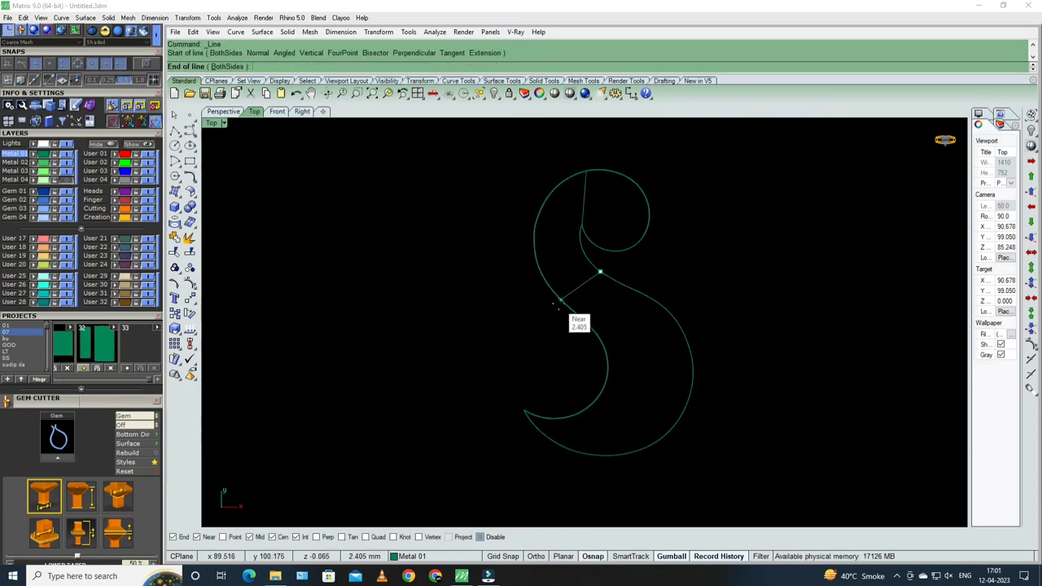
pyautogui.click(568, 306)
pyautogui.write('l')
pyautogui.press('Return')
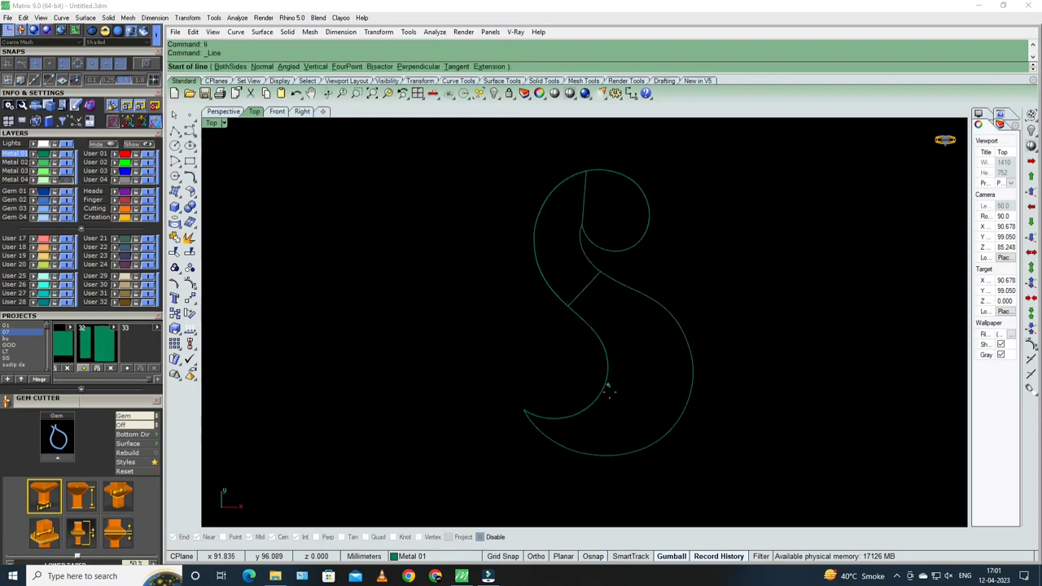
pyautogui.click(604, 389)
pyautogui.click(688, 419)
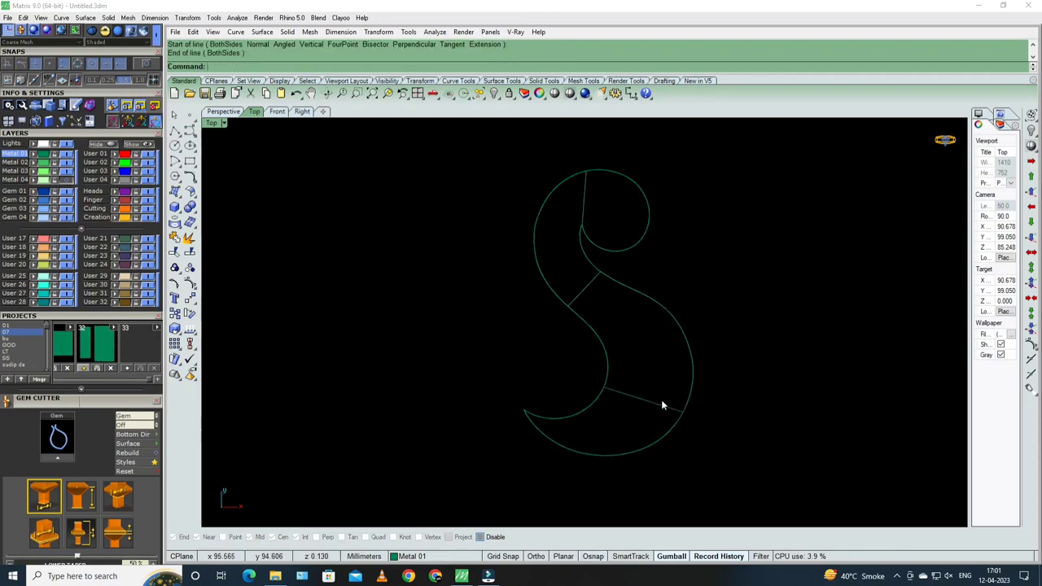
pyautogui.scroll(-3, 661, 399)
pyautogui.hotkey('ctrl', 'F4')
pyautogui.moveTo(619, 373)
pyautogui.mouseDown(button='right')
pyautogui.moveTo(577, 326)
pyautogui.moveTo(413, 376)
pyautogui.mouseUp(button='right')
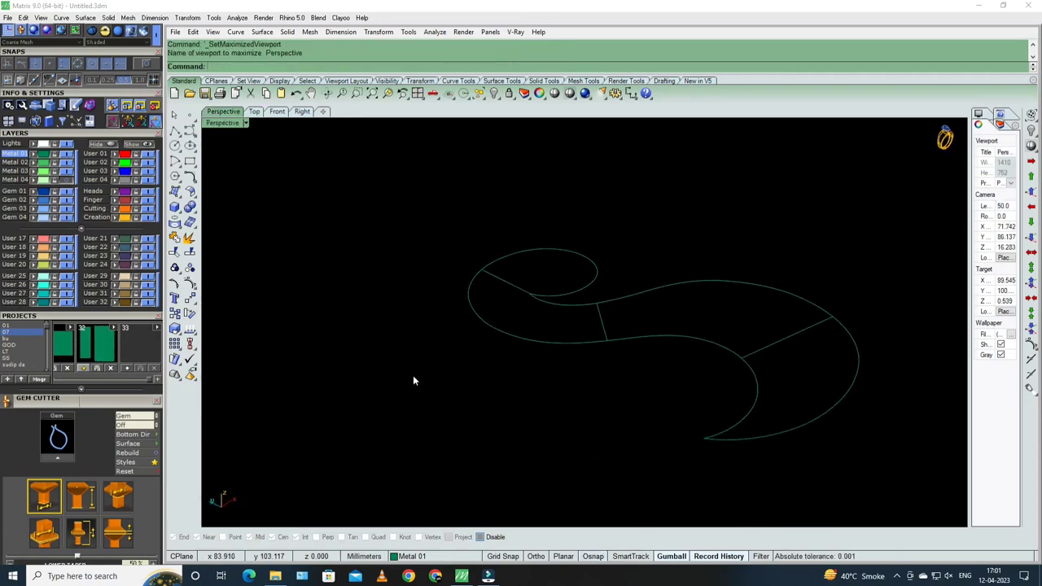
# - Rebuild the three selected cross lines and show their control points
pyautogui.moveTo(412, 376); pyautogui.dragTo(684, 275)
pyautogui.moveTo(685, 276)
pyautogui.mouseDown(button='right')
pyautogui.moveTo(860, 378)
pyautogui.moveTo(774, 299)
pyautogui.moveTo(689, 294)
pyautogui.mouseUp(button='right')
pyautogui.write('rebuild')
pyautogui.press('Return')
pyautogui.click(837, 257)
pyautogui.press('F10')
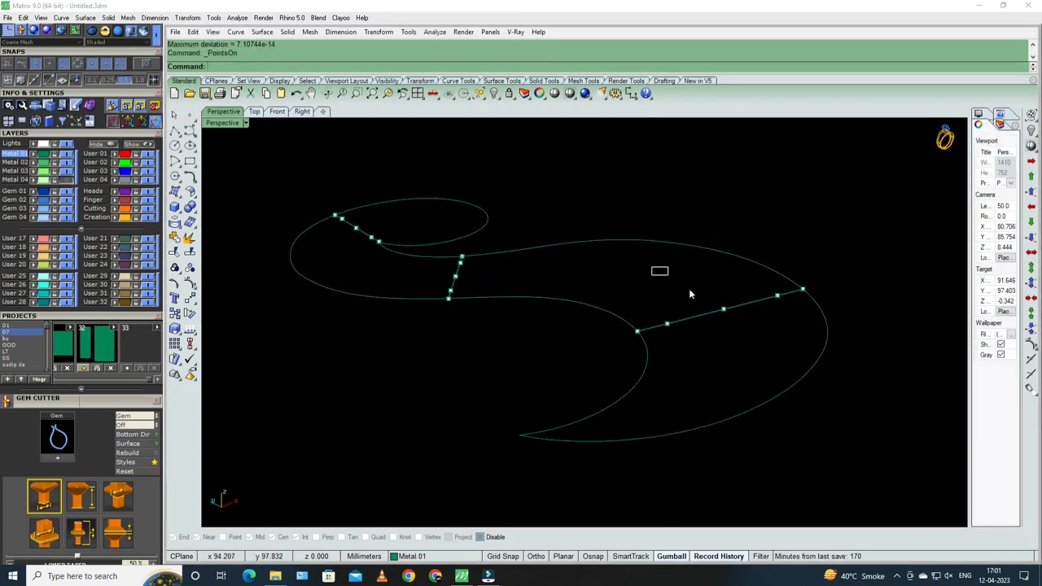
# - Lift the middle points of all three cross lines upward into arched ribs
pyautogui.moveTo(785, 341); pyautogui.dragTo(785, 341)
pyautogui.moveTo(785, 341)
pyautogui.mouseDown(button='right')
pyautogui.moveTo(621, 279)
pyautogui.moveTo(721, 309)
pyautogui.moveTo(538, 282)
pyautogui.mouseUp(button='right')
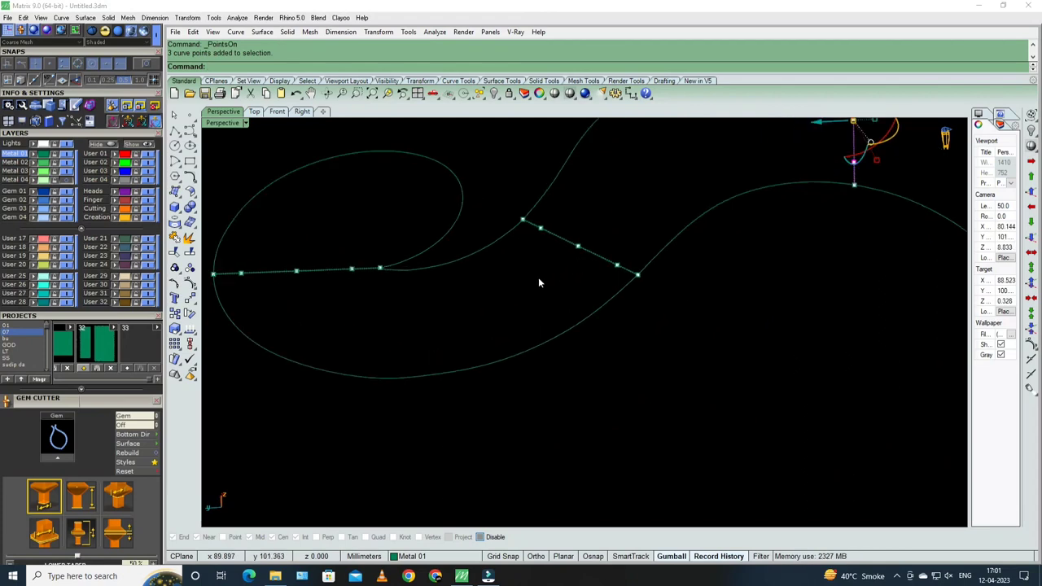
pyautogui.moveTo(619, 198); pyautogui.dragTo(619, 199)
pyautogui.keyDown('shift'); pyautogui.moveTo(436, 293); pyautogui.dragTo(429, 243, button='right'); pyautogui.keyUp('shift')
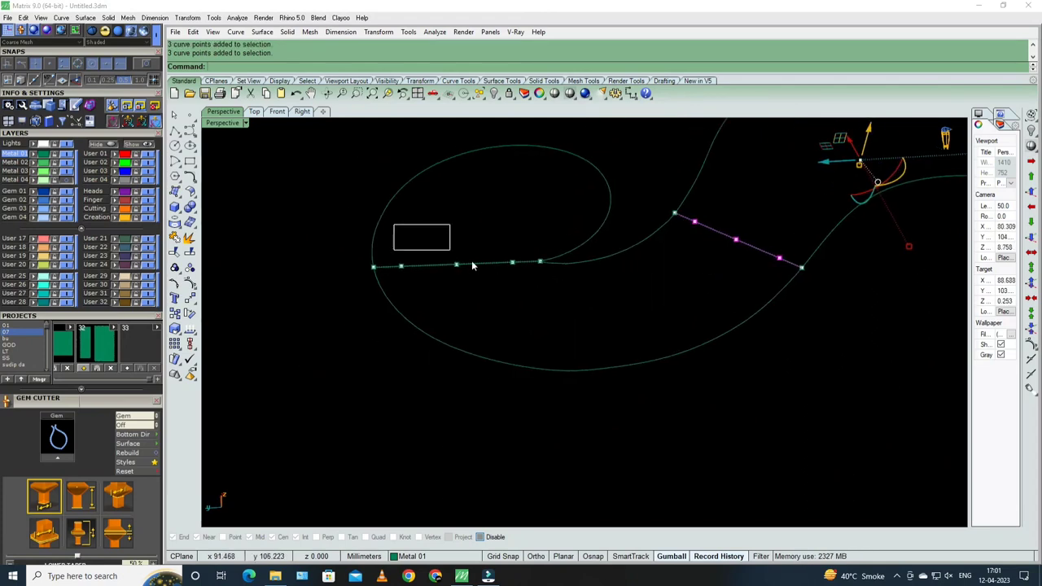
pyautogui.moveTo(525, 294); pyautogui.dragTo(525, 294)
pyautogui.moveTo(525, 294)
pyautogui.mouseDown(button='right')
pyautogui.moveTo(751, 367)
pyautogui.moveTo(673, 309)
pyautogui.mouseUp(button='right')
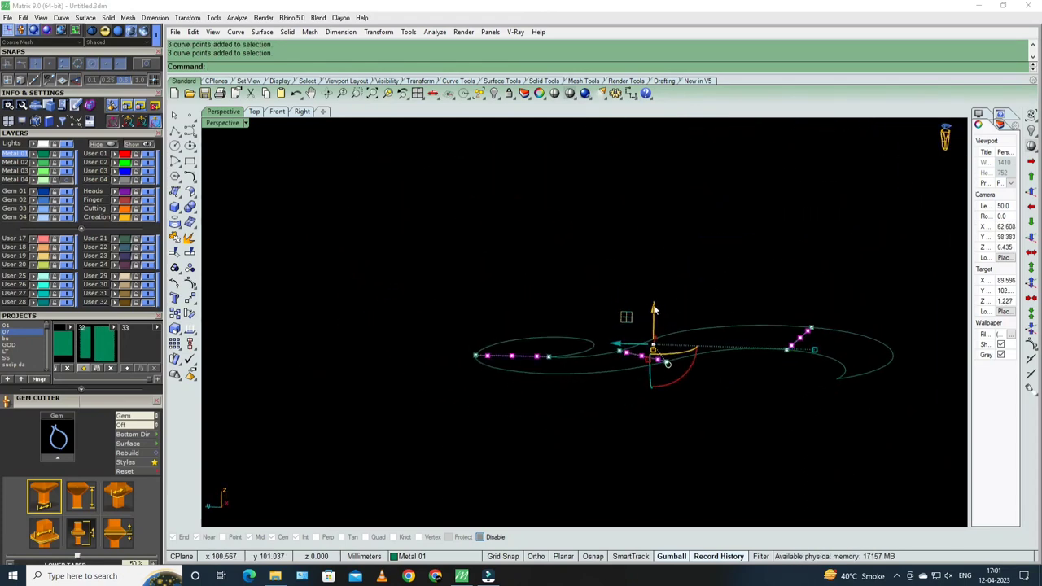
pyautogui.moveTo(654, 309); pyautogui.dragTo(654, 286)
pyautogui.moveTo(624, 299); pyautogui.dragTo(619, 310, button='right')
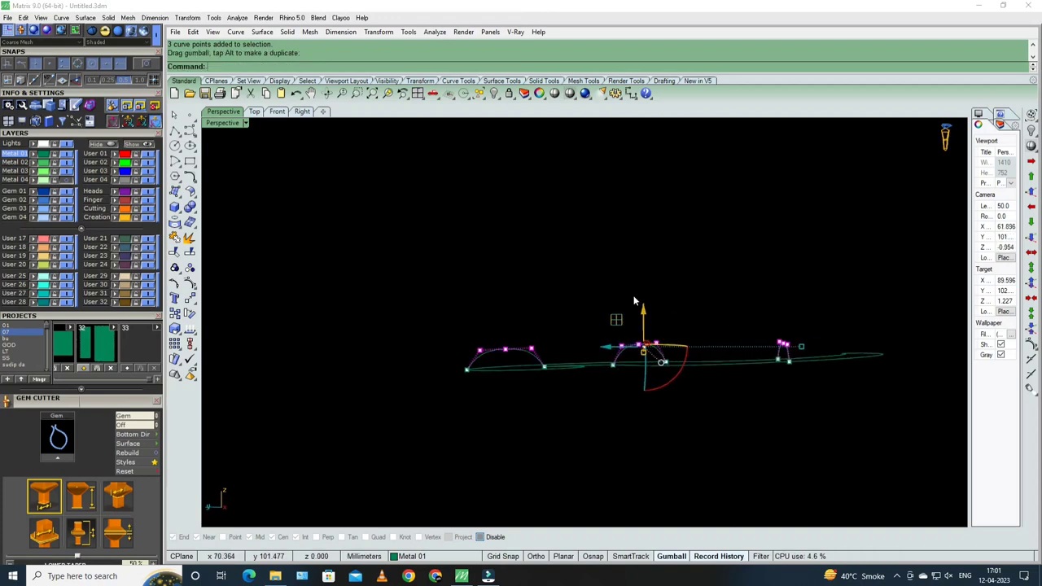
pyautogui.click(487, 326)
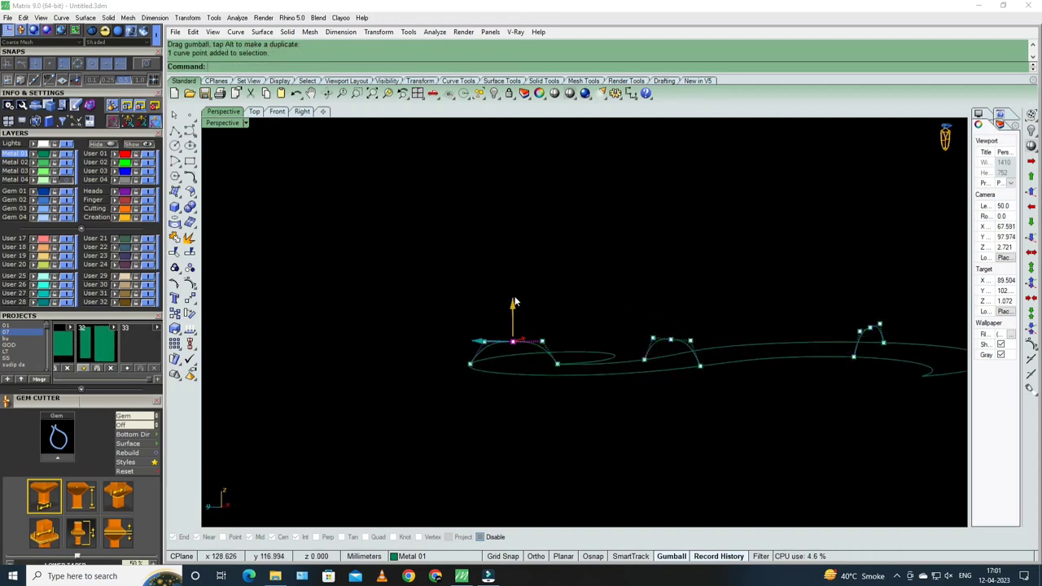
# - Rebuild the arched ribs again, then select the S outline and rib curves for surfacing
pyautogui.moveTo(513, 296)
pyautogui.mouseDown(button='right')
pyautogui.moveTo(755, 328)
pyautogui.moveTo(669, 332)
pyautogui.moveTo(624, 309)
pyautogui.moveTo(426, 321)
pyautogui.mouseUp(button='right')
pyautogui.click(755, 328)
pyautogui.rightClick(426, 321)
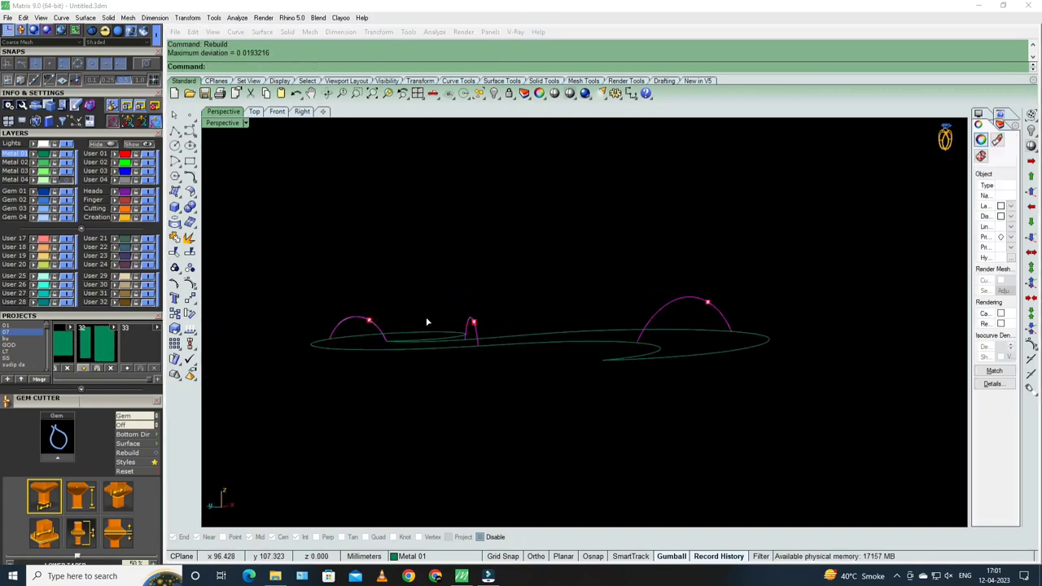
pyautogui.moveTo(533, 329); pyautogui.dragTo(456, 309, button='right')
pyautogui.click(438, 297)
pyautogui.click(469, 291)
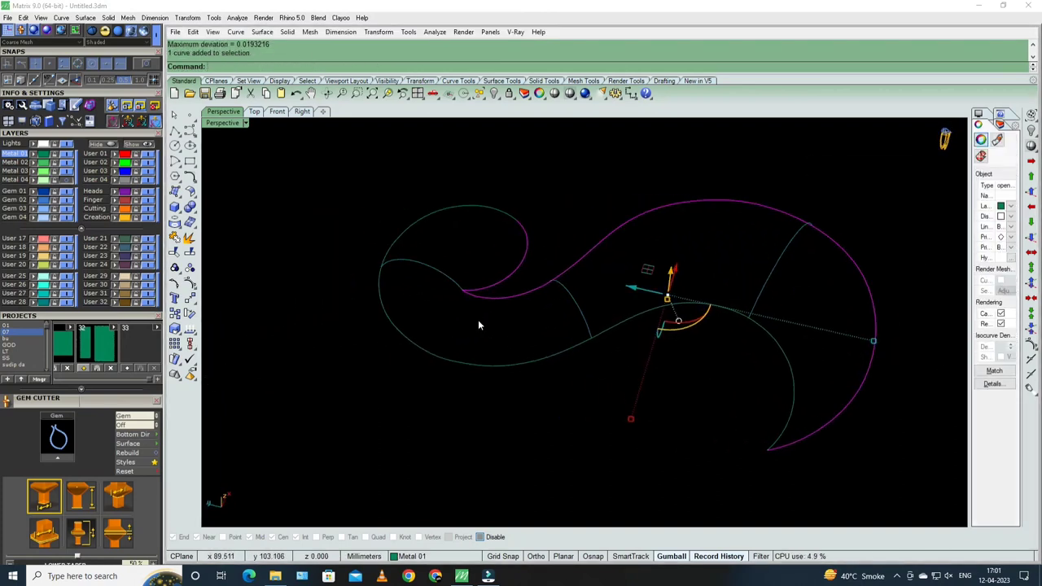
pyautogui.write('So')
pyautogui.press('Escape')
pyautogui.press('Escape')
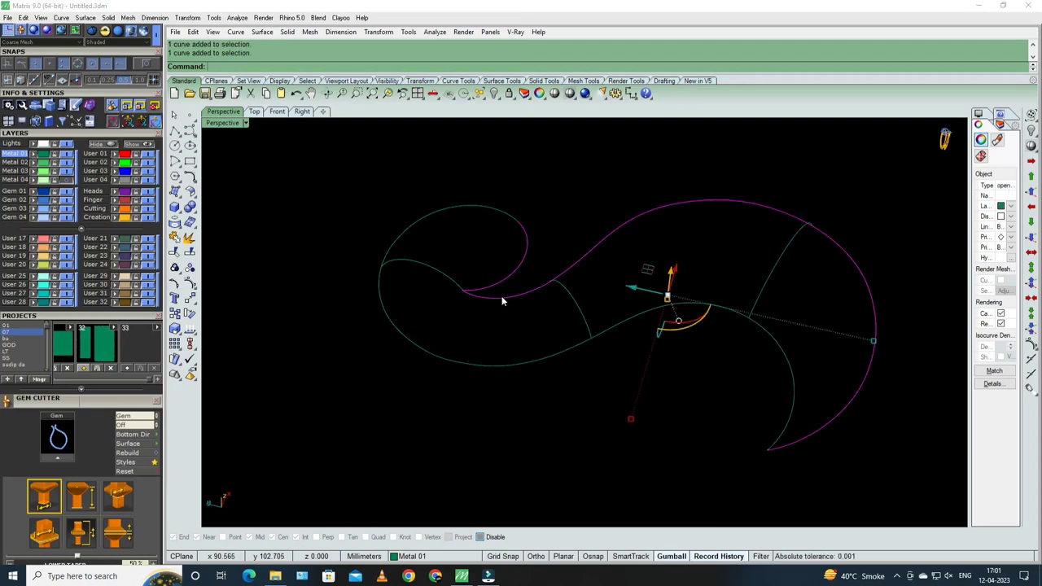
pyautogui.click(503, 302)
pyautogui.click(85, 17)
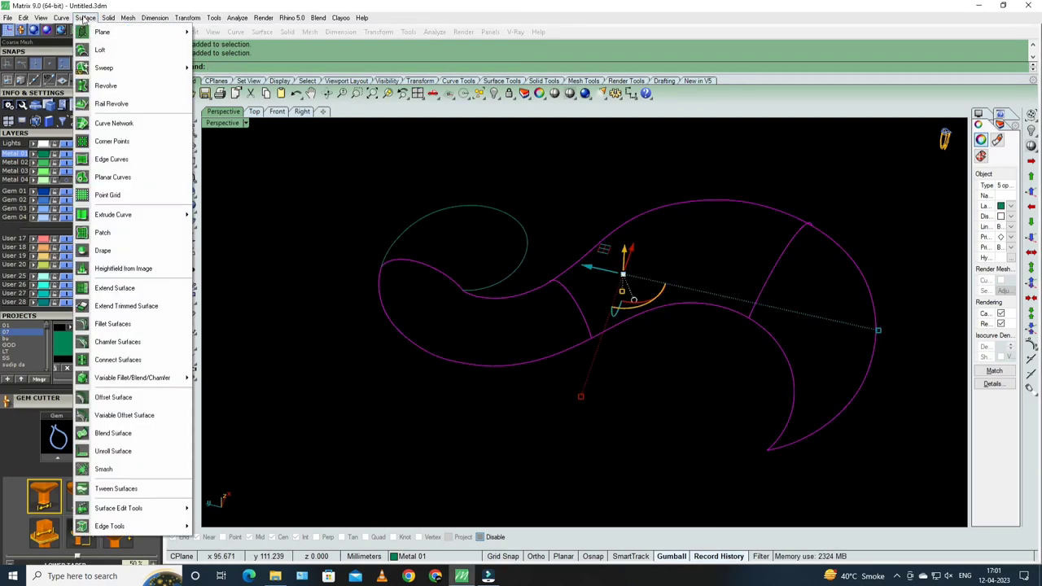
# - Build a green Curve Network surface from the S outline and arched ribs
pyautogui.click(118, 123)
pyautogui.click(568, 365)
pyautogui.moveTo(670, 392)
pyautogui.mouseDown(button='right')
pyautogui.moveTo(638, 290)
pyautogui.moveTo(703, 221)
pyautogui.mouseUp(button='right')
# - Move two sets of points on the first rib to reshape the surface
pyautogui.click(698, 314)
pyautogui.moveTo(740, 357); pyautogui.dragTo(611, 289, button='right')
pyautogui.press('F10')
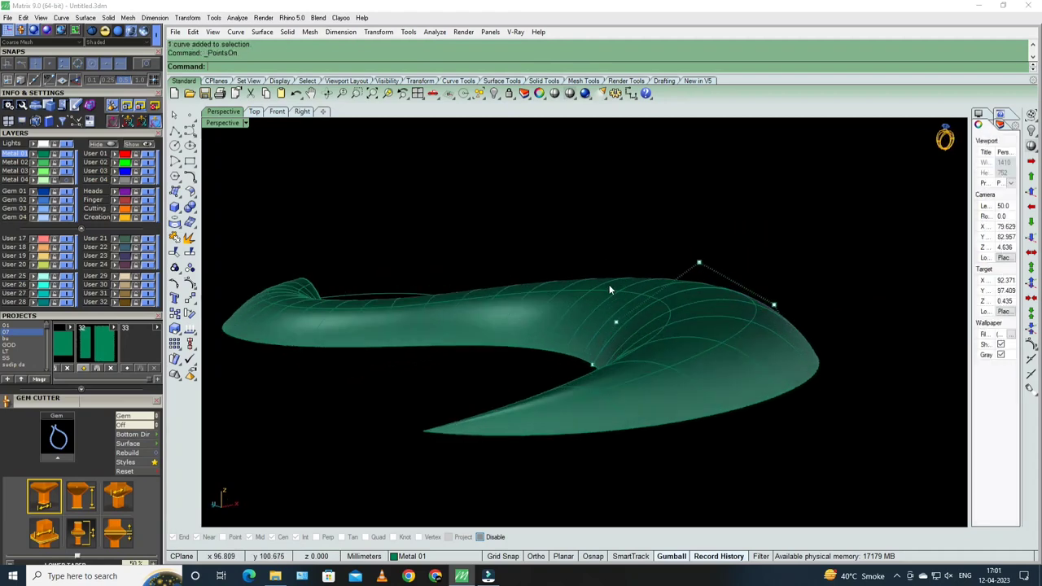
pyautogui.moveTo(826, 343); pyautogui.dragTo(807, 320)
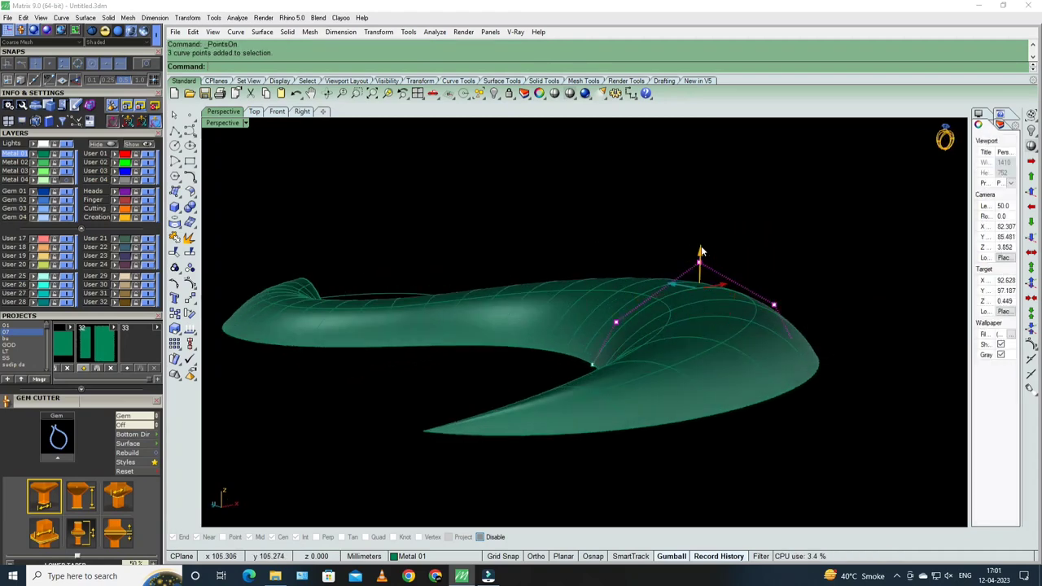
pyautogui.moveTo(705, 231); pyautogui.dragTo(704, 228)
pyautogui.moveTo(703, 228)
pyautogui.mouseDown(button='right')
pyautogui.moveTo(531, 256)
pyautogui.moveTo(711, 264)
pyautogui.moveTo(627, 216)
pyautogui.mouseUp(button='right')
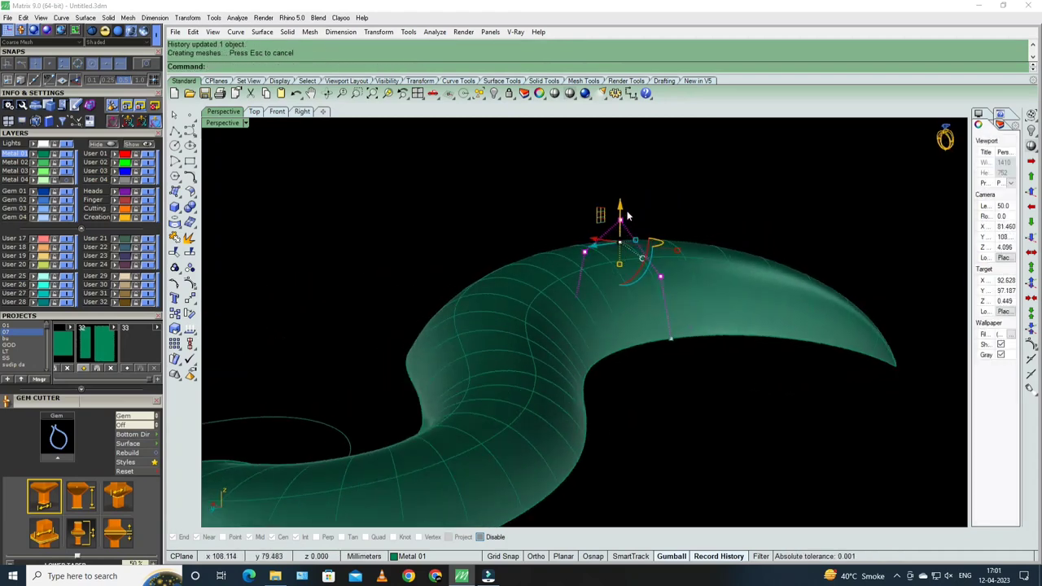
pyautogui.moveTo(553, 209); pyautogui.dragTo(722, 304)
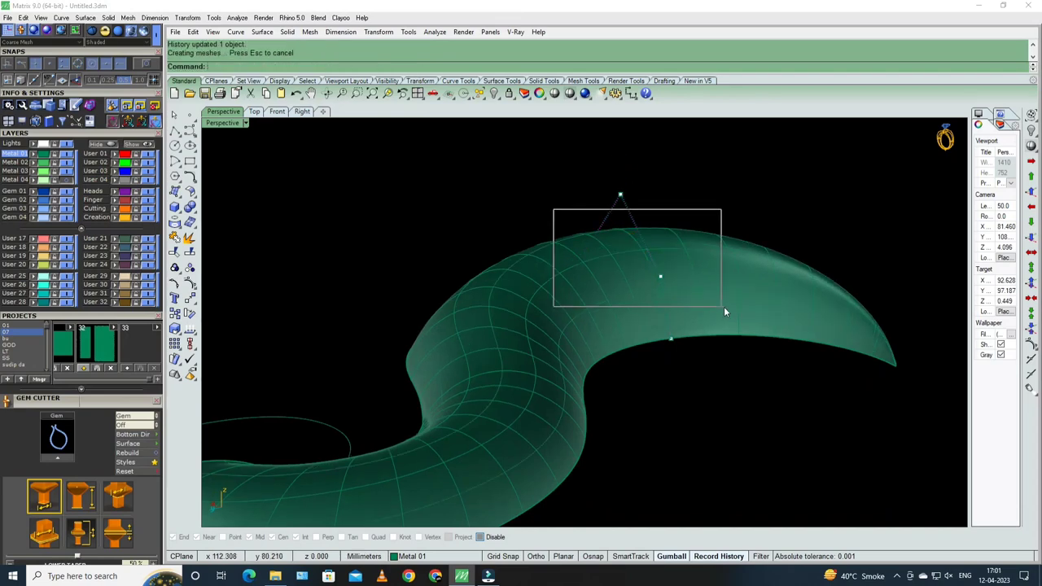
pyautogui.moveTo(585, 232); pyautogui.dragTo(536, 232, button='right')
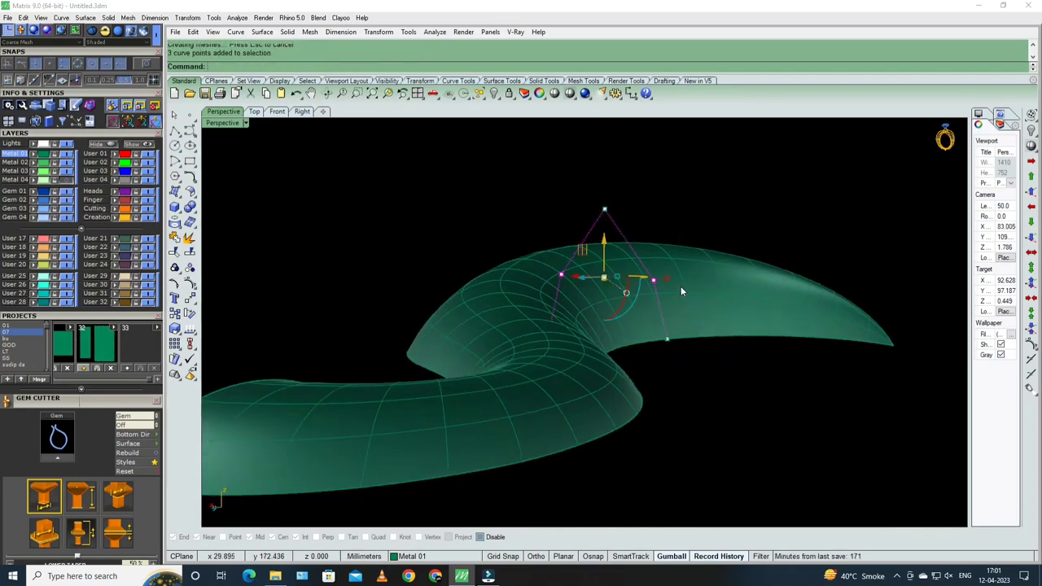
pyautogui.moveTo(607, 218); pyautogui.dragTo(607, 222)
pyautogui.moveTo(607, 222); pyautogui.dragTo(608, 267, button='right')
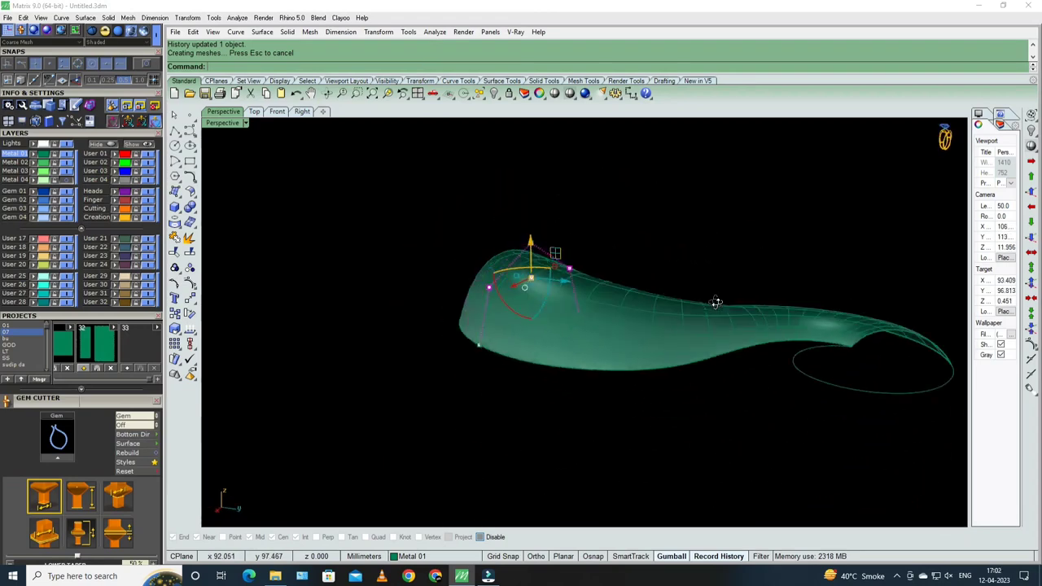
# - Move three points on a second rib to adjust the surface's arch
pyautogui.click(627, 317)
pyautogui.moveTo(675, 400); pyautogui.dragTo(624, 377, button='right')
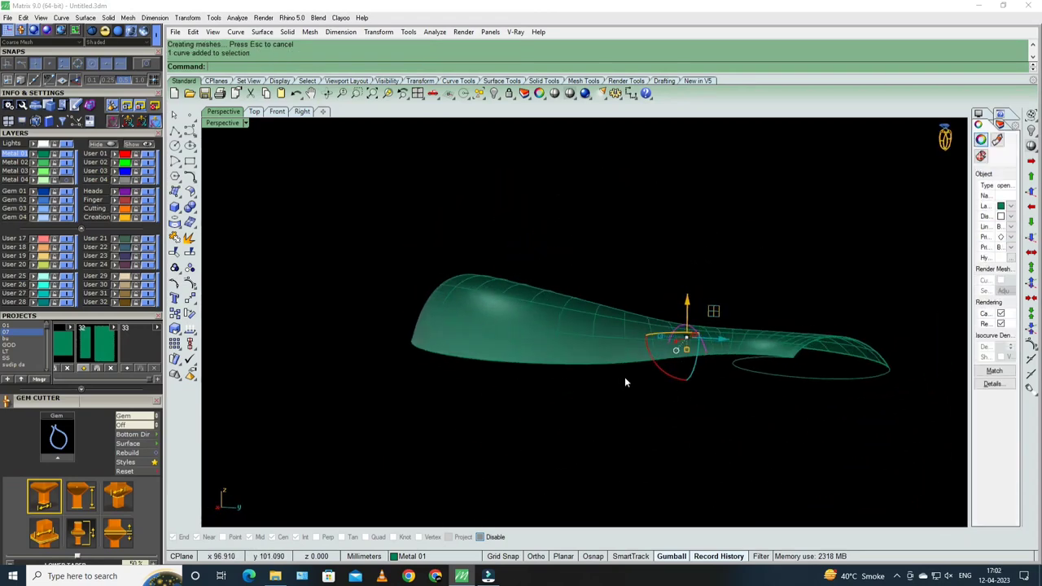
pyautogui.scroll(3, 654, 351)
pyautogui.moveTo(741, 336); pyautogui.dragTo(740, 332)
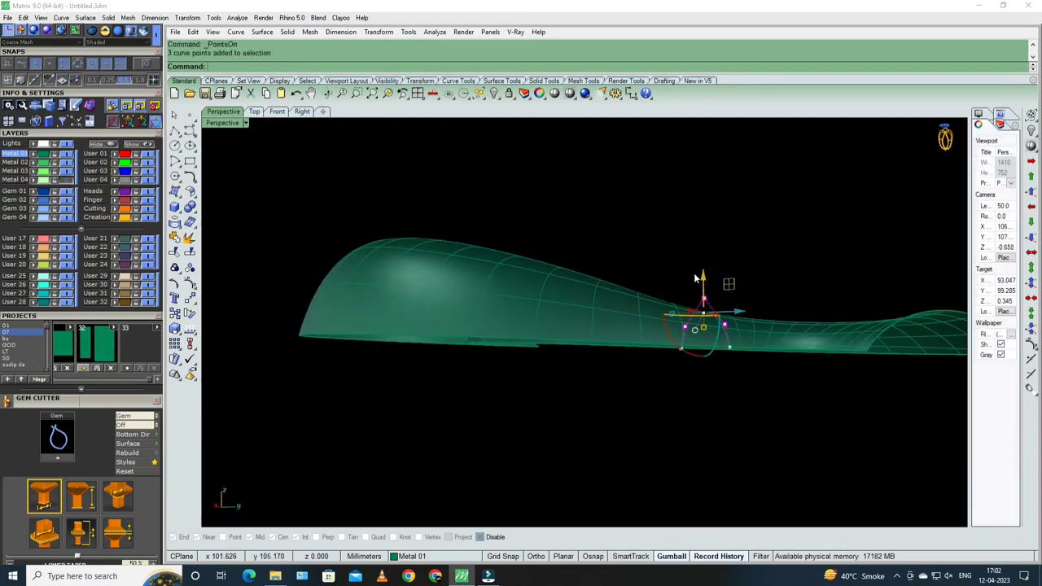
pyautogui.moveTo(702, 260); pyautogui.dragTo(727, 287)
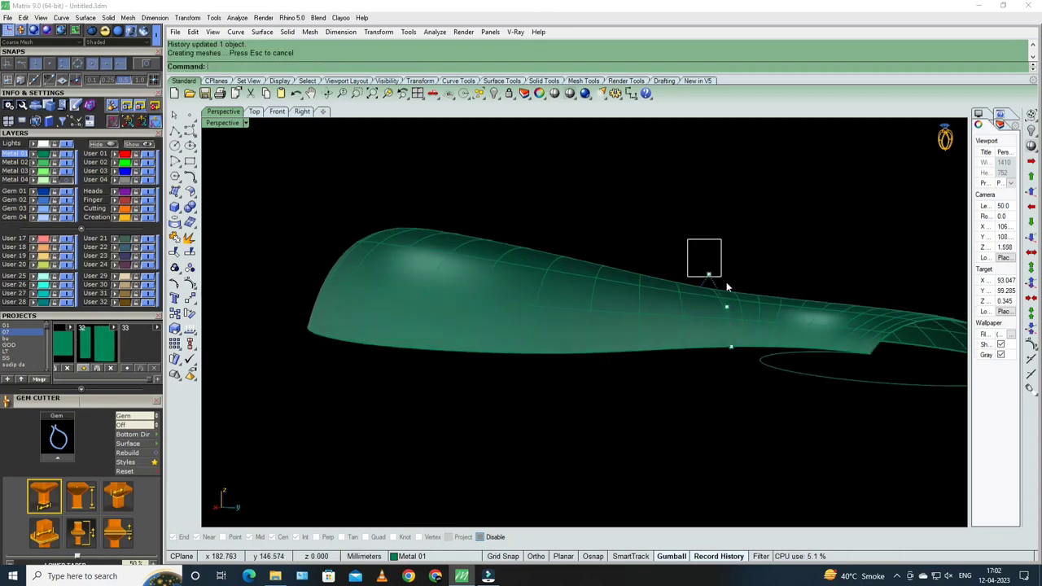
pyautogui.moveTo(709, 221); pyautogui.dragTo(642, 375, button='right')
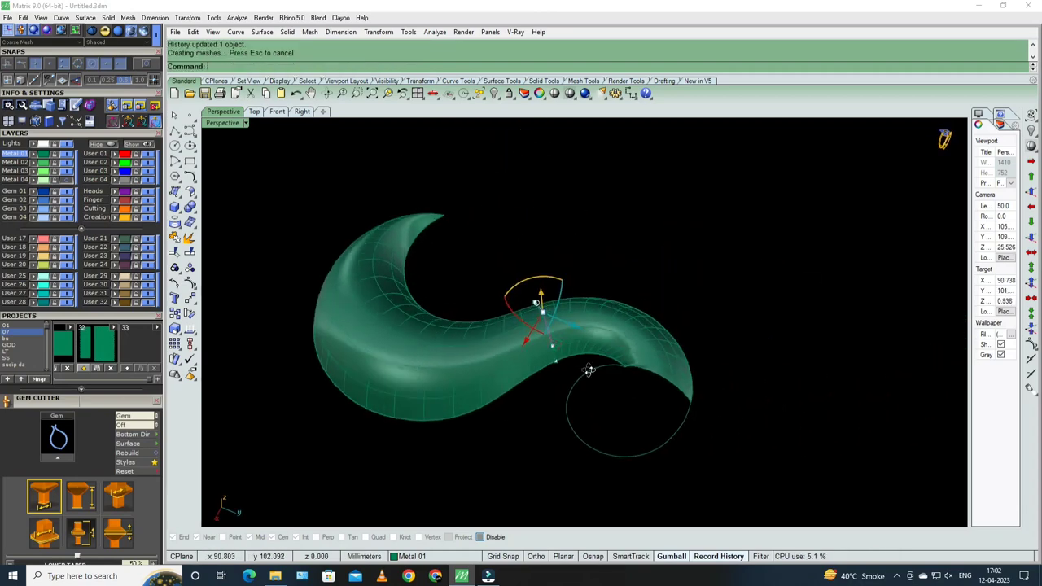
# - Sweep2 the circular cross-section curve to fill the round curled end
pyautogui.scroll(3, 642, 375)
pyautogui.click(572, 397)
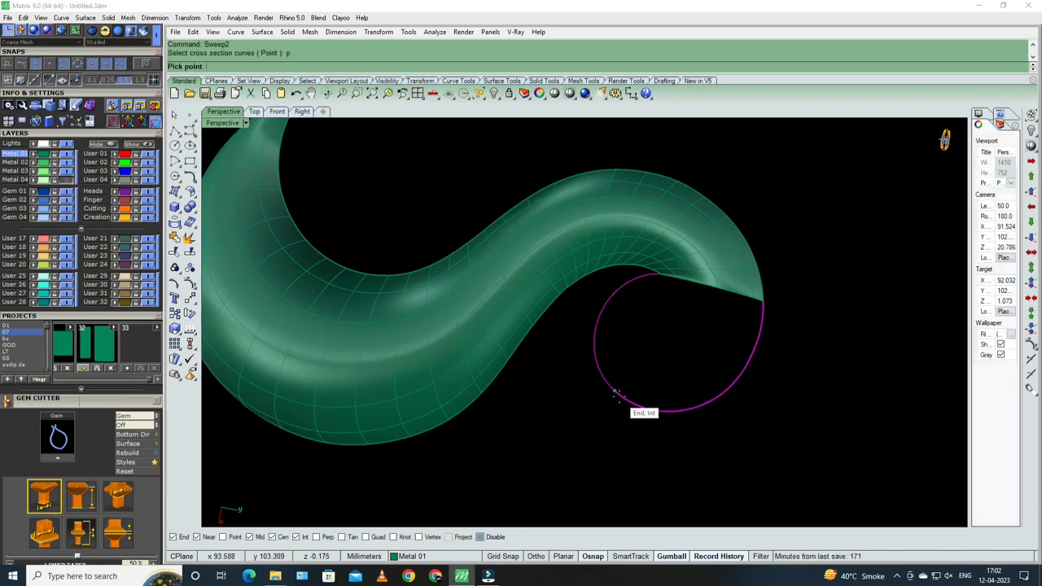
pyautogui.click(713, 288)
pyautogui.press('Return')
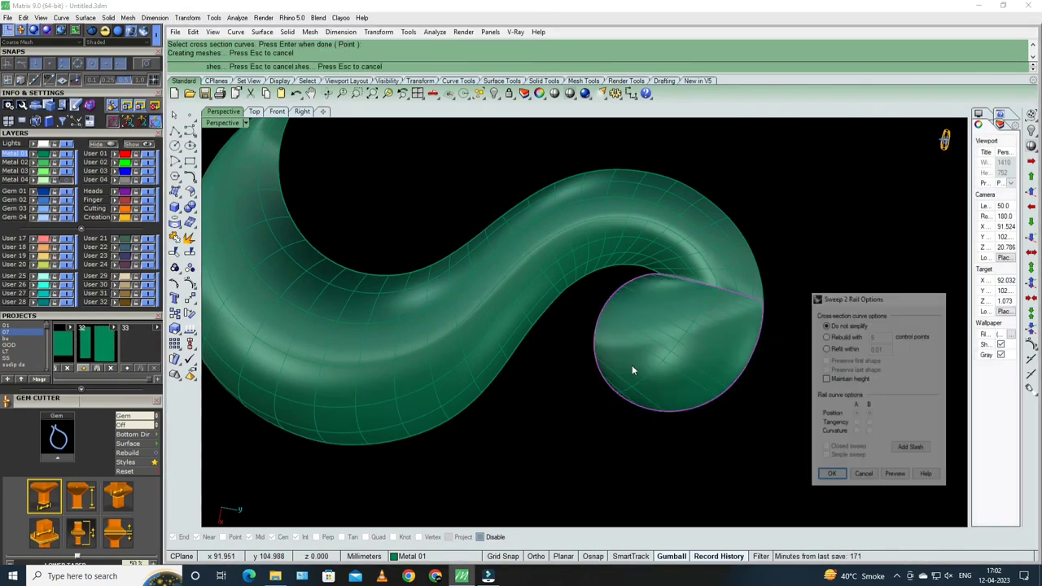
pyautogui.press('Return')
# - Preview the swept end in rendered display, then return to shaded view
pyautogui.moveTo(632, 364); pyautogui.dragTo(614, 264, button='right')
pyautogui.click(554, 93)
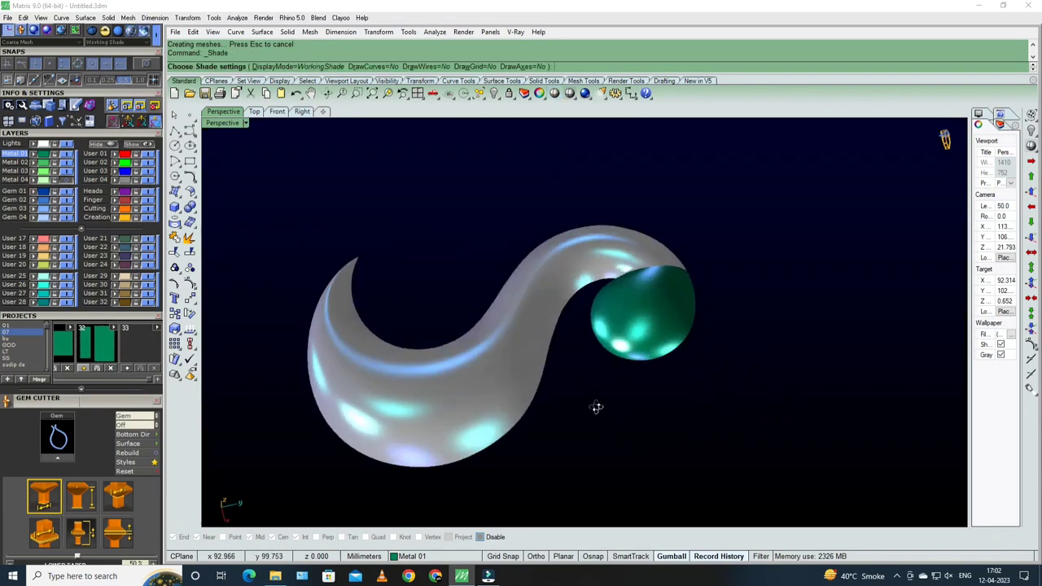
pyautogui.moveTo(596, 407); pyautogui.dragTo(567, 273, button='right')
pyautogui.press('Escape')
# - Raise two guide-curve points to dome the tip, then hide that curve
pyautogui.moveTo(521, 217); pyautogui.dragTo(614, 372)
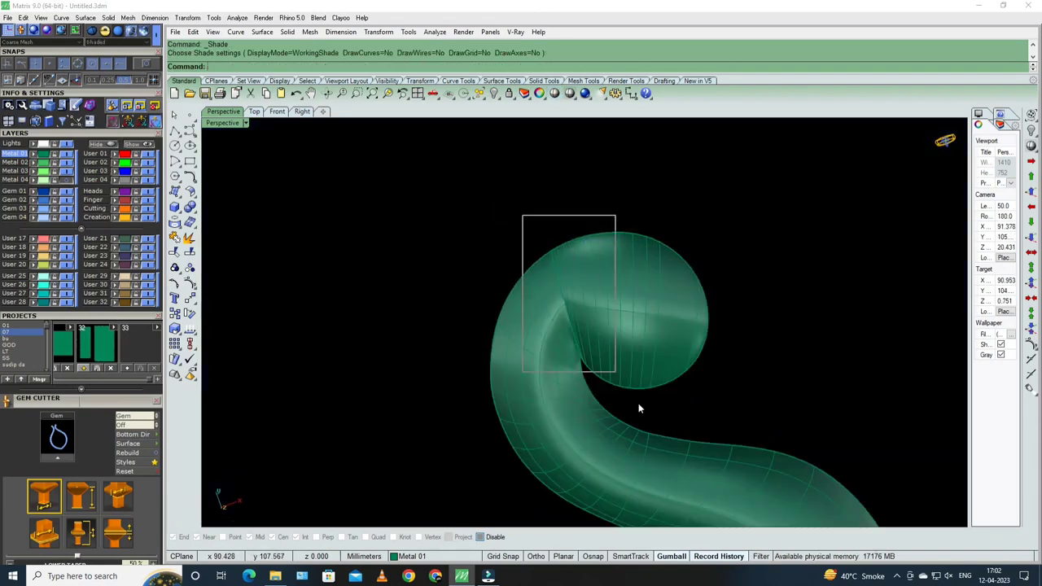
pyautogui.moveTo(638, 403)
pyautogui.mouseDown(button='right')
pyautogui.moveTo(605, 310)
pyautogui.moveTo(483, 325)
pyautogui.mouseUp(button='right')
pyautogui.press('F10')
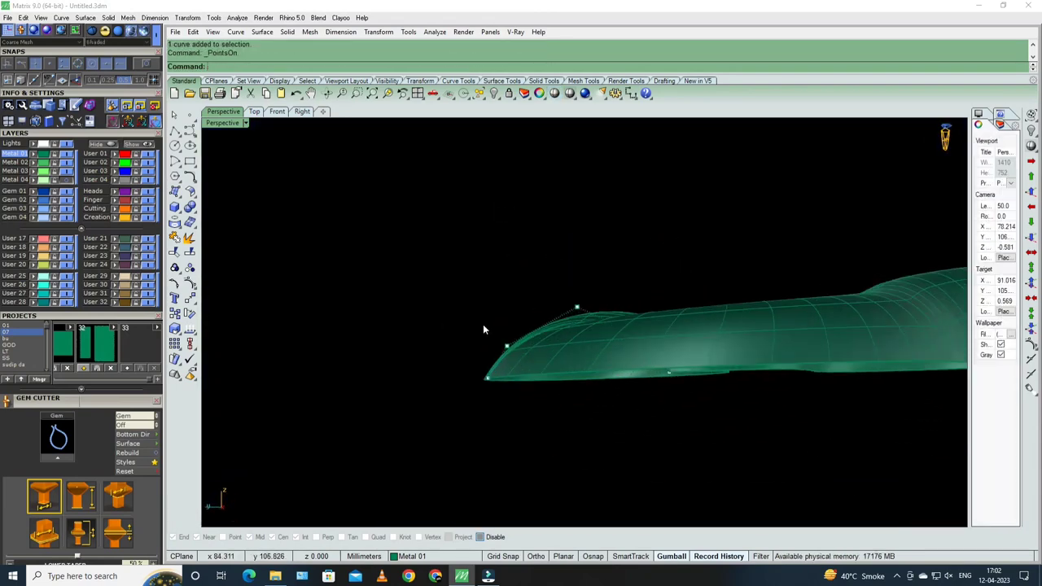
pyautogui.moveTo(578, 308); pyautogui.dragTo(579, 293)
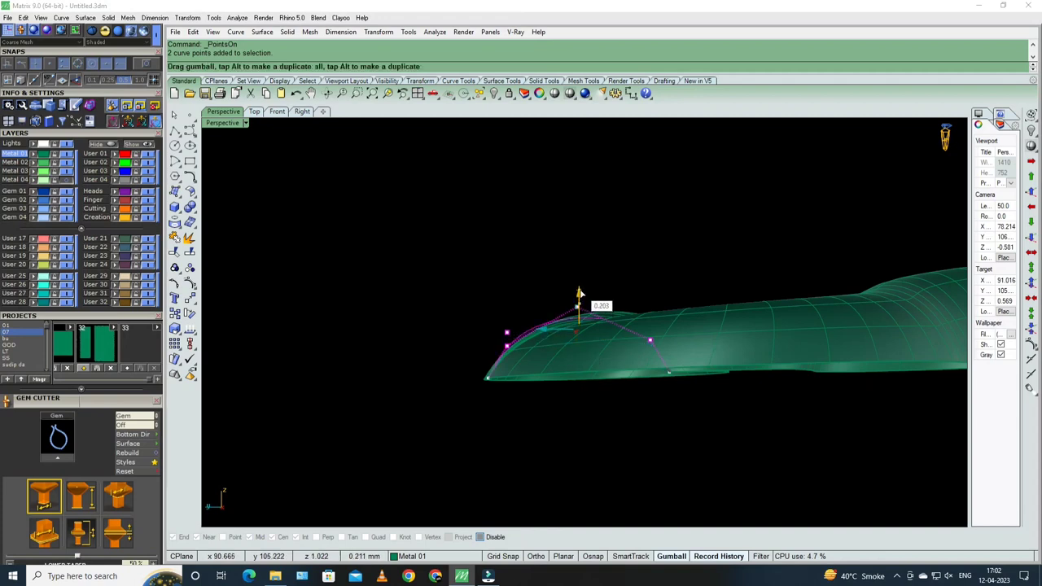
pyautogui.write('h')
pyautogui.press('Return')
pyautogui.moveTo(595, 332)
pyautogui.mouseDown(button='right')
pyautogui.moveTo(516, 284)
pyautogui.moveTo(540, 293)
pyautogui.moveTo(386, 229)
pyautogui.mouseUp(button='right')
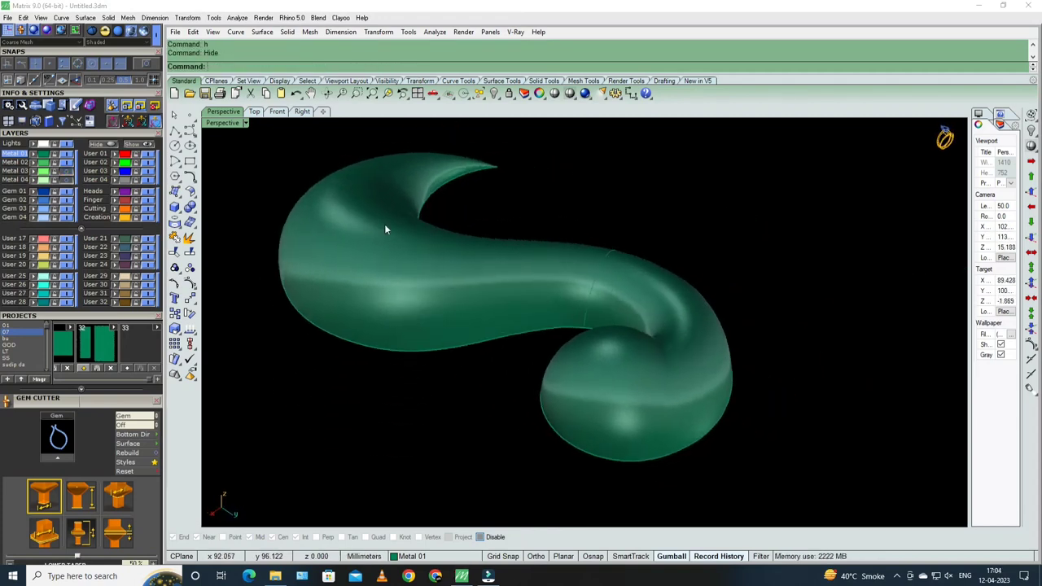
# - Extract an isocurve across the S-shaped surface at the neck
pyautogui.click(501, 285)
pyautogui.click(174, 221)
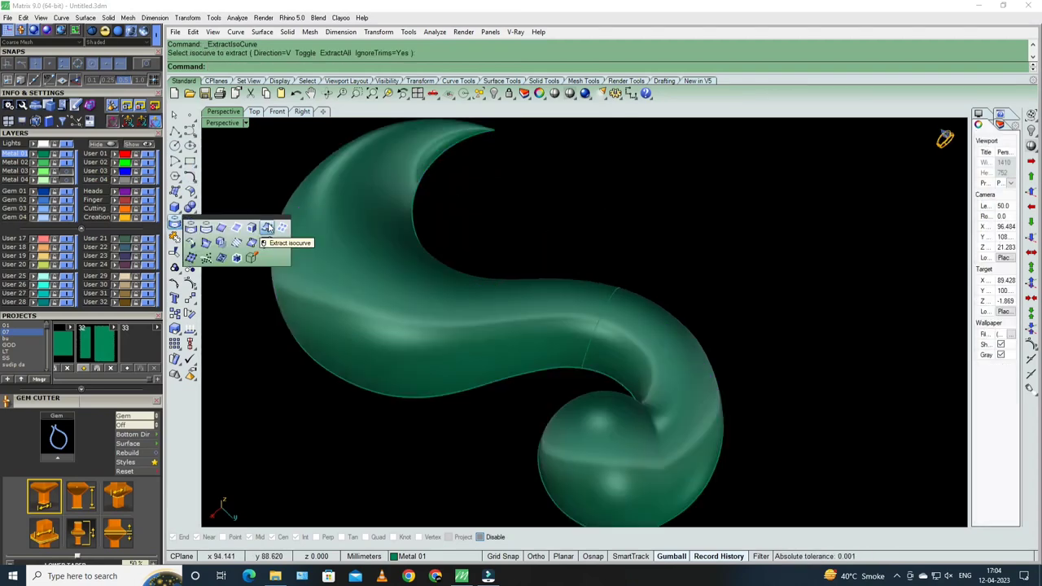
pyautogui.click(267, 228)
pyautogui.click(539, 312)
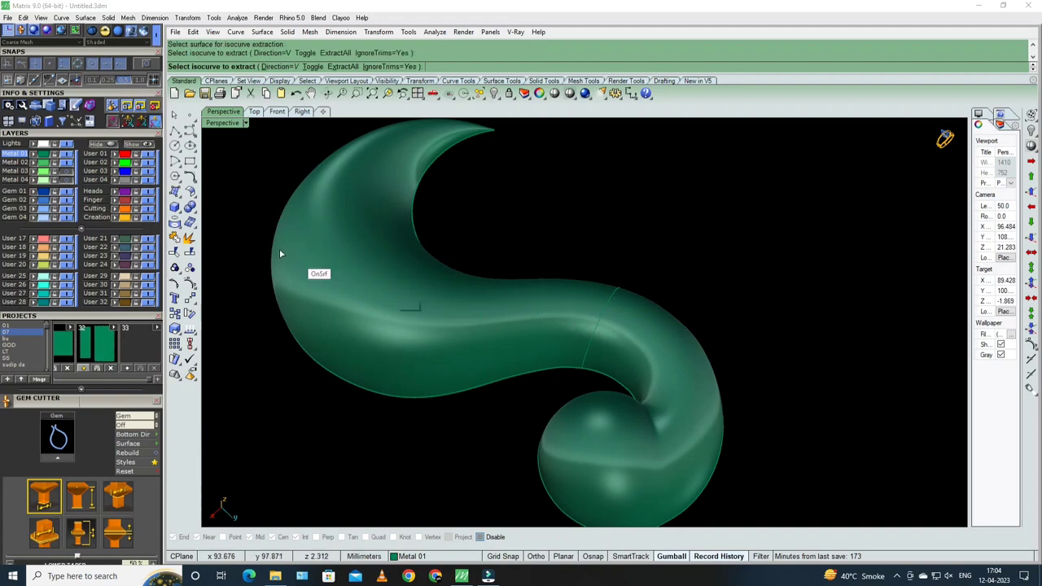
pyautogui.click(177, 208)
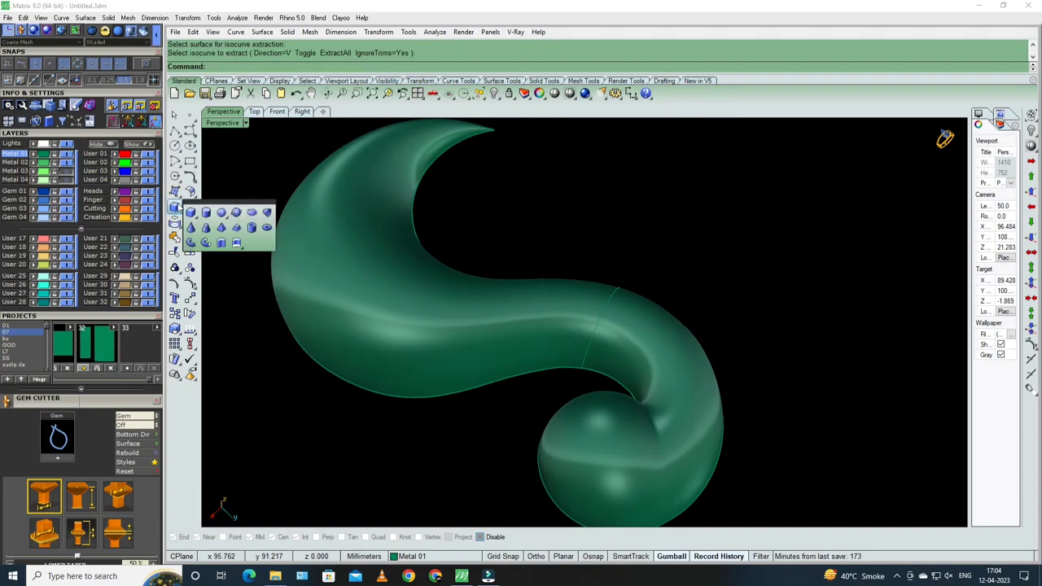
pyautogui.click(175, 221)
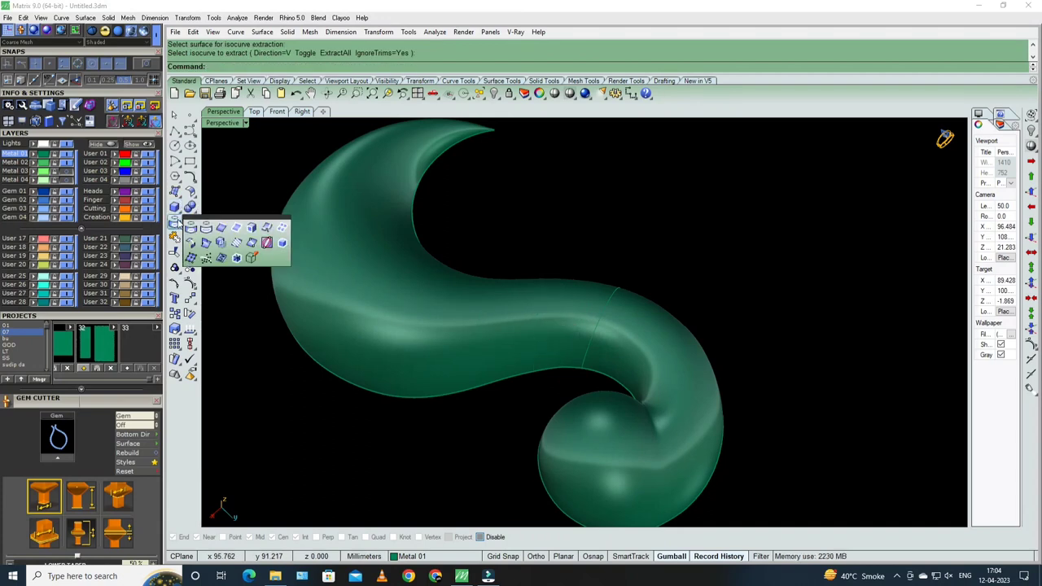
pyautogui.click(267, 228)
pyautogui.scroll(3, 586, 318)
pyautogui.scroll(2, 581, 313)
pyautogui.click(581, 312)
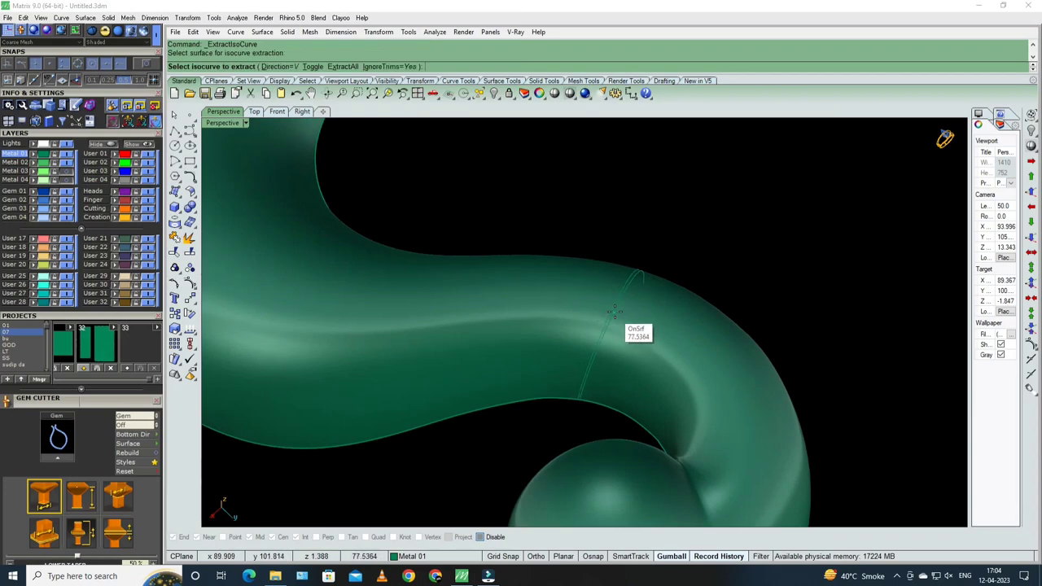
pyautogui.press('Return')
pyautogui.scroll(-3, 655, 361)
pyautogui.scroll(3, 676, 361)
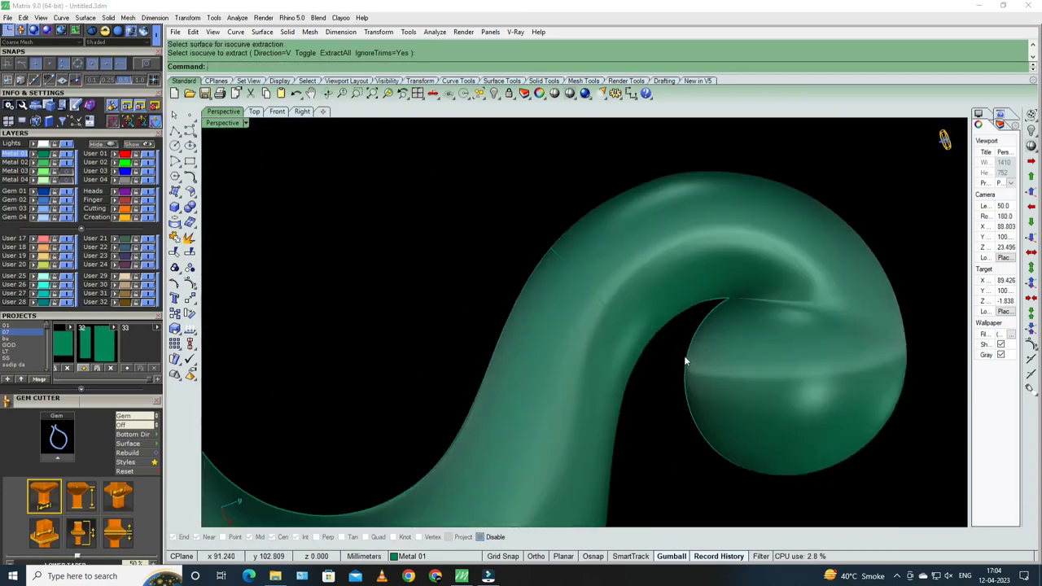
pyautogui.moveTo(689, 361)
pyautogui.mouseDown(button='right')
pyautogui.moveTo(593, 299)
pyautogui.moveTo(626, 319)
pyautogui.mouseUp(button='right')
# - Split the S surface along the isocurve across the neck
pyautogui.click(594, 300)
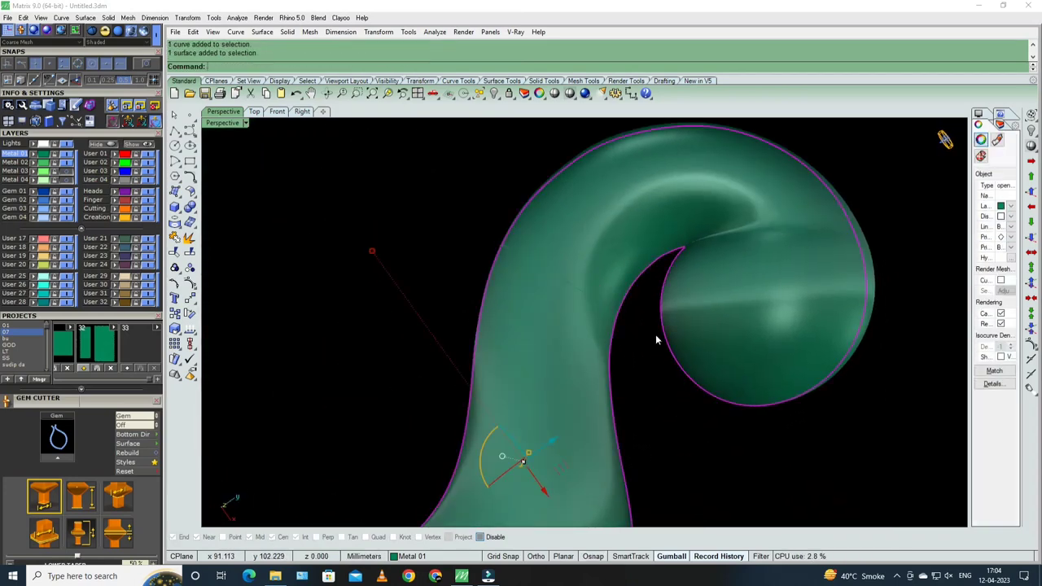
pyautogui.write('S')
pyautogui.press('Return')
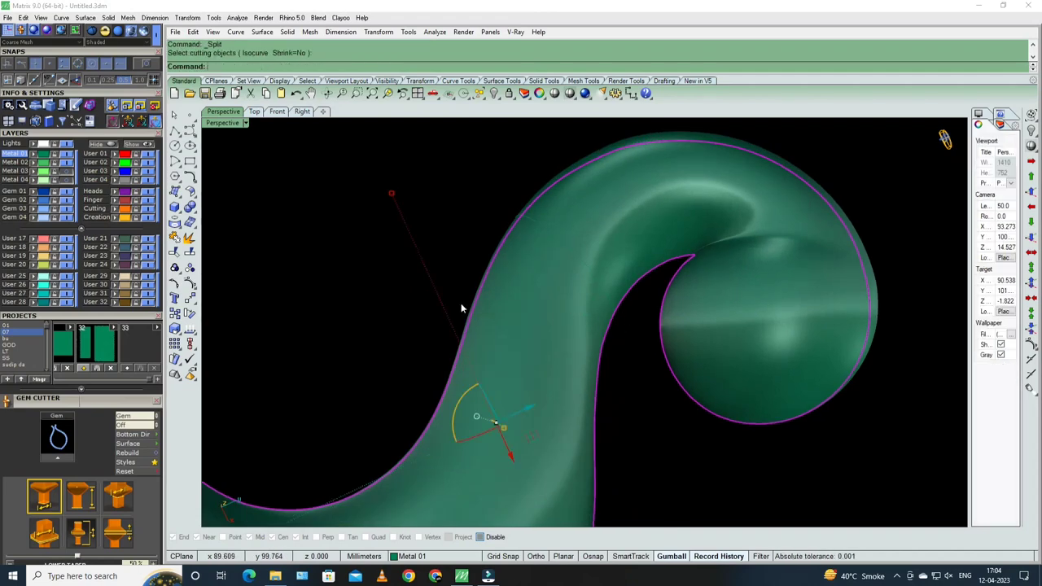
pyautogui.click(541, 319)
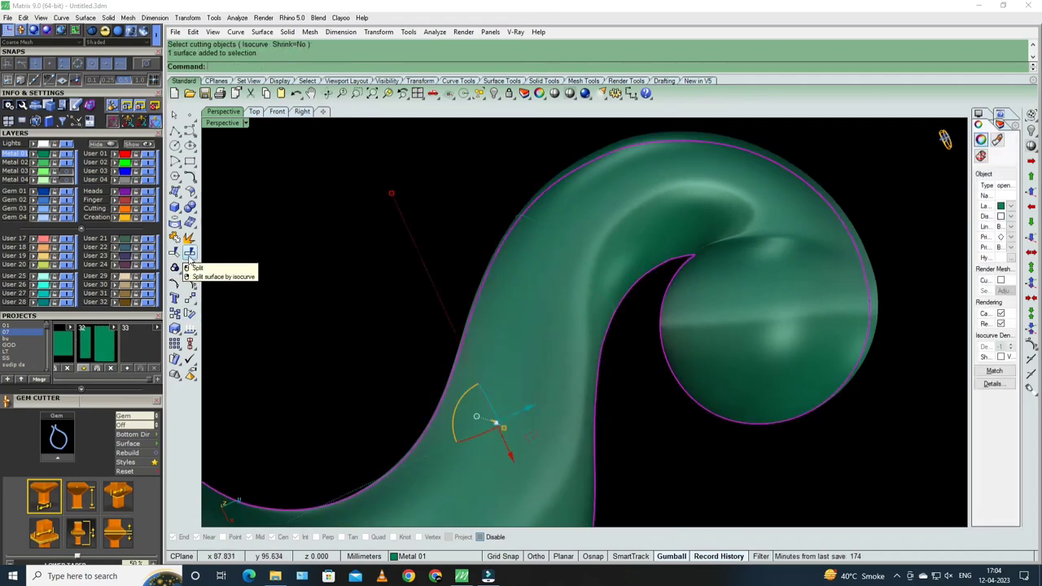
pyautogui.click(558, 235)
pyautogui.press('Return')
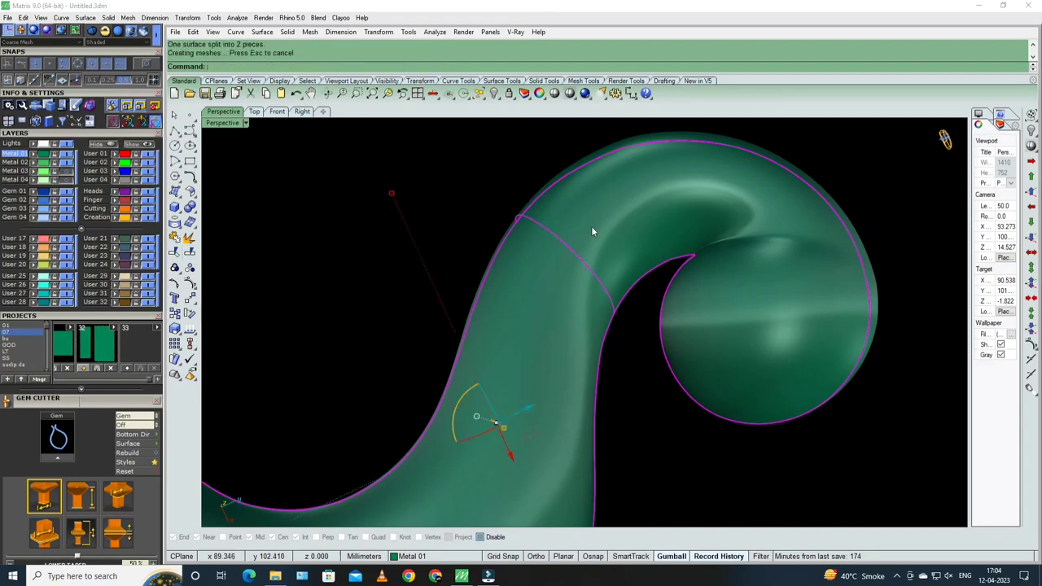
# - Delete the round curled end piece
pyautogui.click(591, 226)
pyautogui.moveTo(593, 243); pyautogui.dragTo(641, 271, button='right')
pyautogui.press('Delete')
# - Delete the leftover edge curve
pyautogui.click(575, 250)
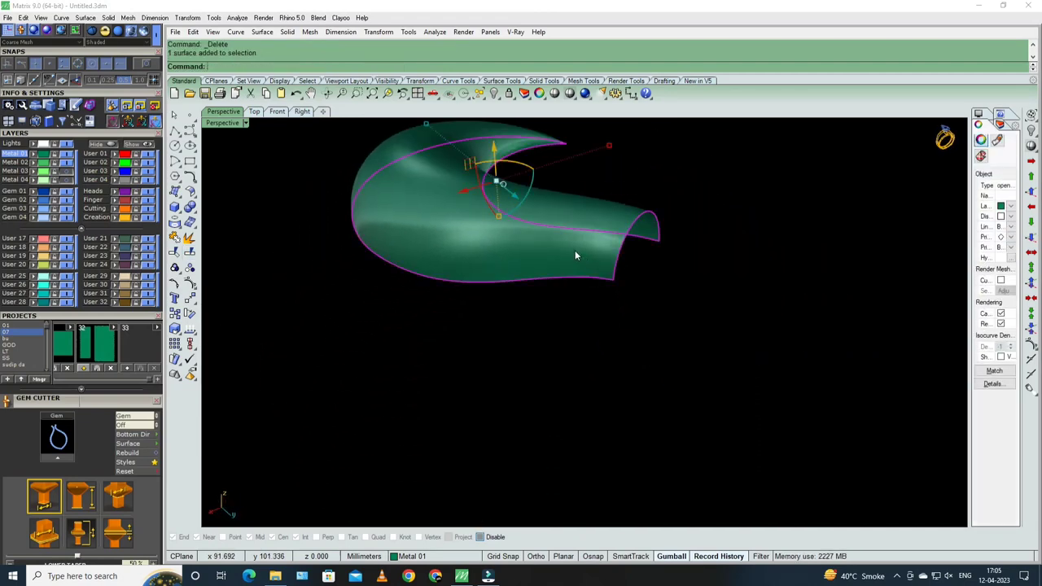
pyautogui.press('Delete')
pyautogui.moveTo(575, 250)
pyautogui.mouseDown(button='right')
pyautogui.moveTo(510, 255)
pyautogui.moveTo(509, 288)
pyautogui.moveTo(608, 303)
pyautogui.mouseUp(button='right')
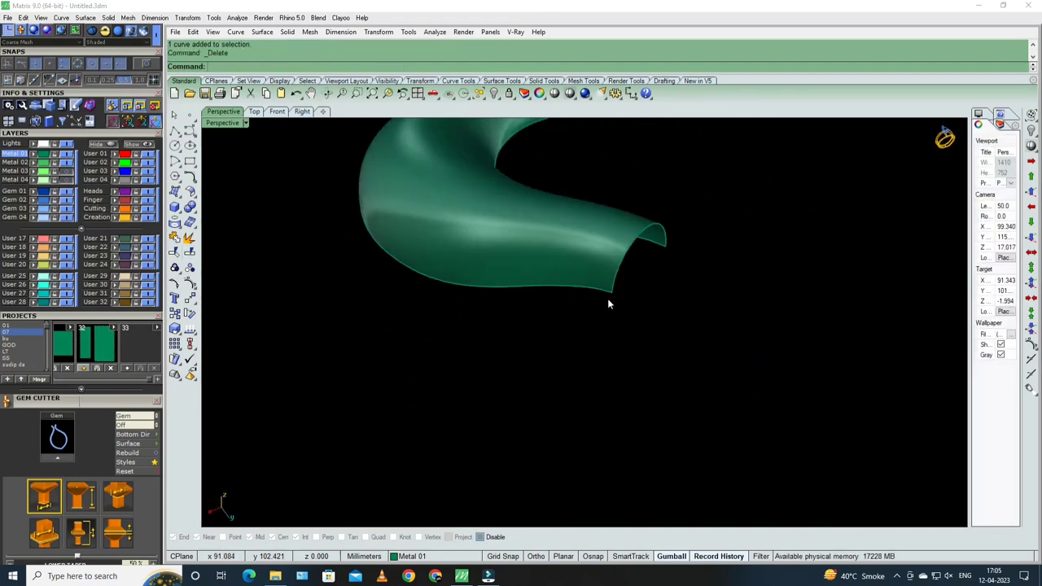
# - Duplicate the crescent surface's outer edge as a new curve
pyautogui.click(175, 208)
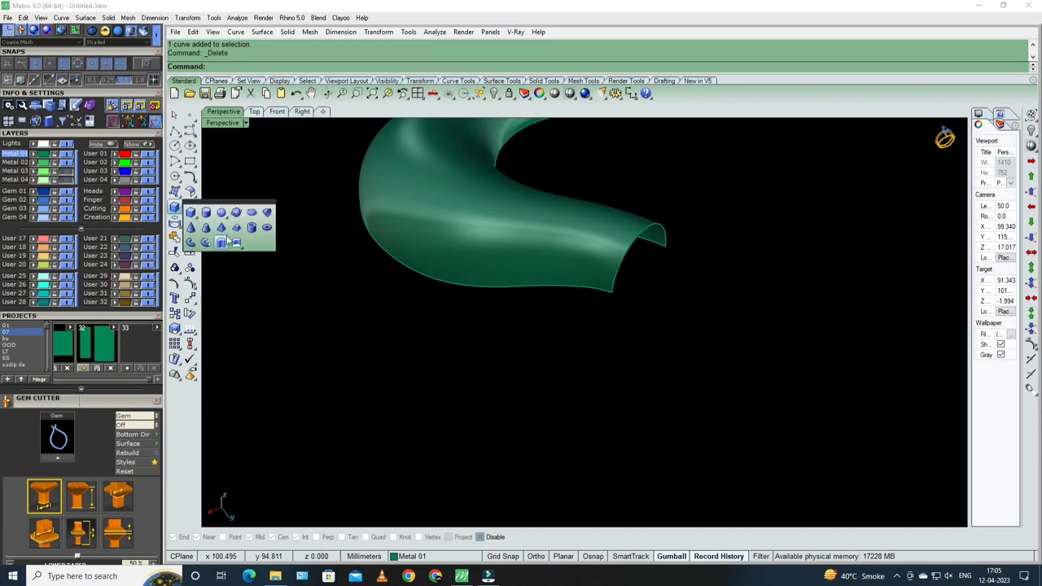
pyautogui.click(174, 223)
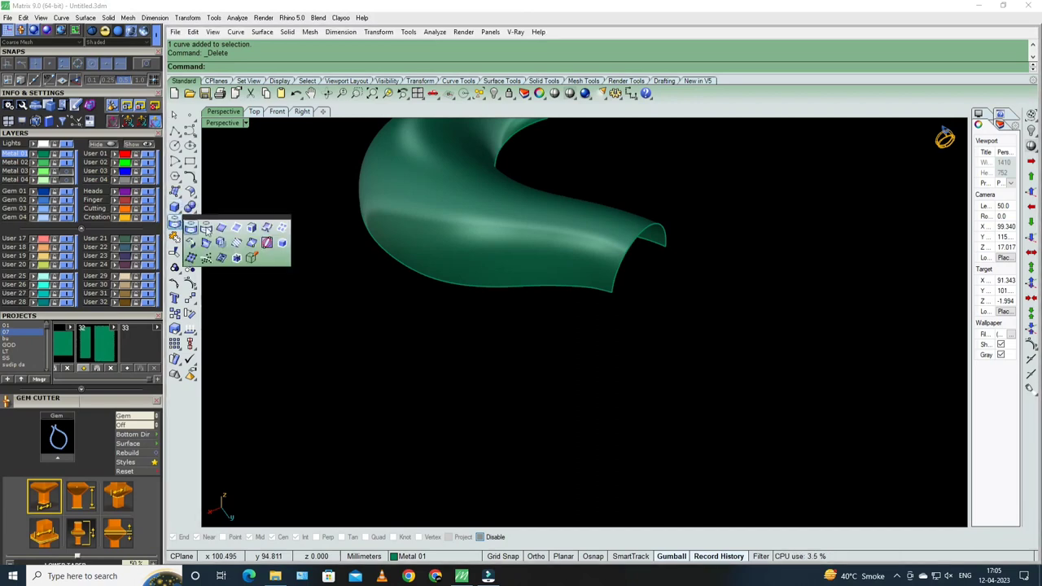
pyautogui.click(221, 228)
pyautogui.click(495, 286)
pyautogui.moveTo(495, 286); pyautogui.dragTo(461, 312, button='right')
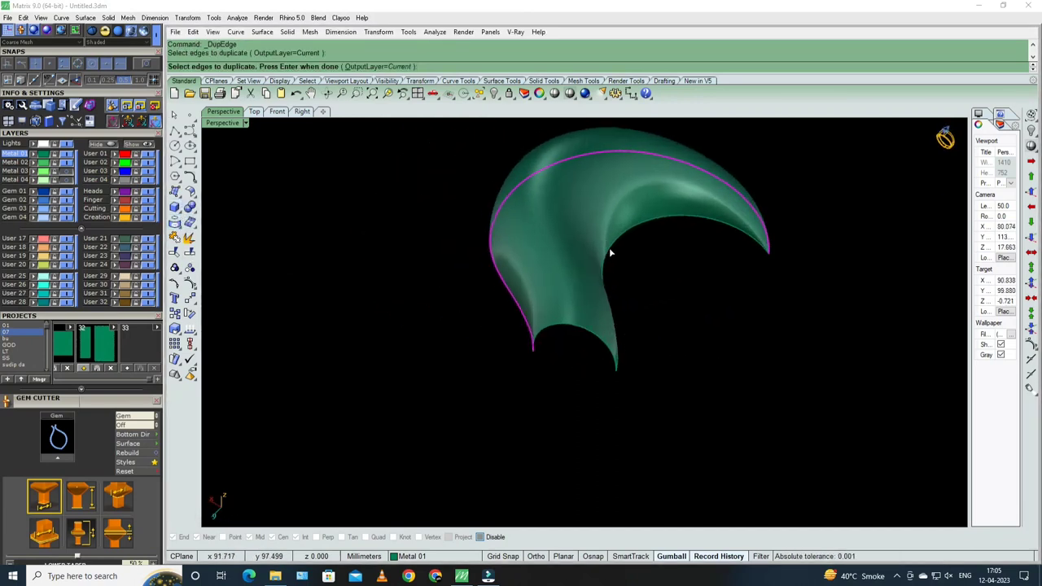
pyautogui.moveTo(610, 253)
pyautogui.mouseDown(button='right')
pyautogui.moveTo(595, 353)
pyautogui.moveTo(544, 407)
pyautogui.moveTo(721, 395)
pyautogui.moveTo(536, 397)
pyautogui.mouseUp(button='right')
pyautogui.rightClick(546, 395)
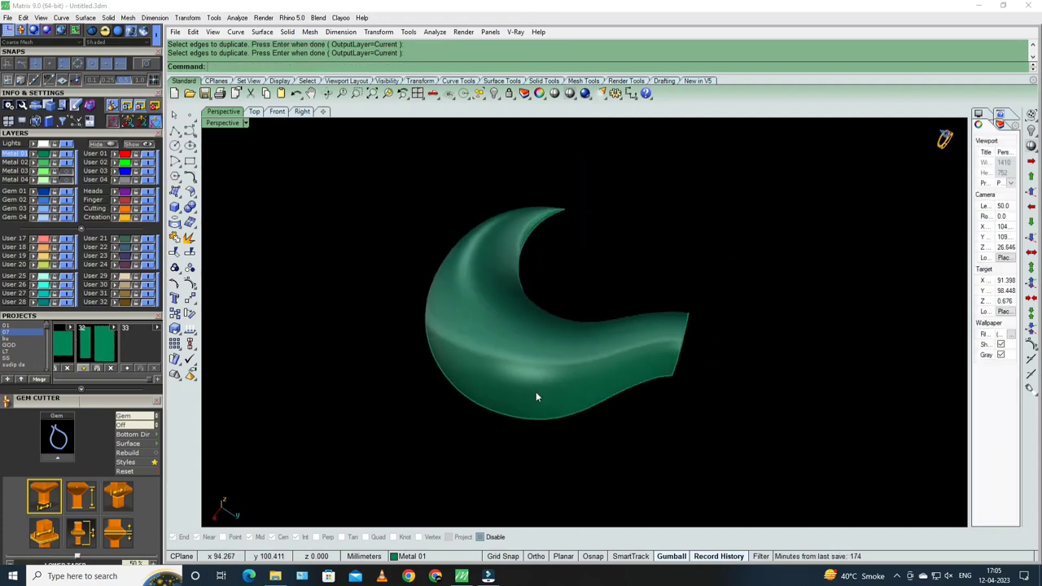
# - Extract a row of cross-wise isocurves from the tip to the neck of the crescent
pyautogui.click(174, 223)
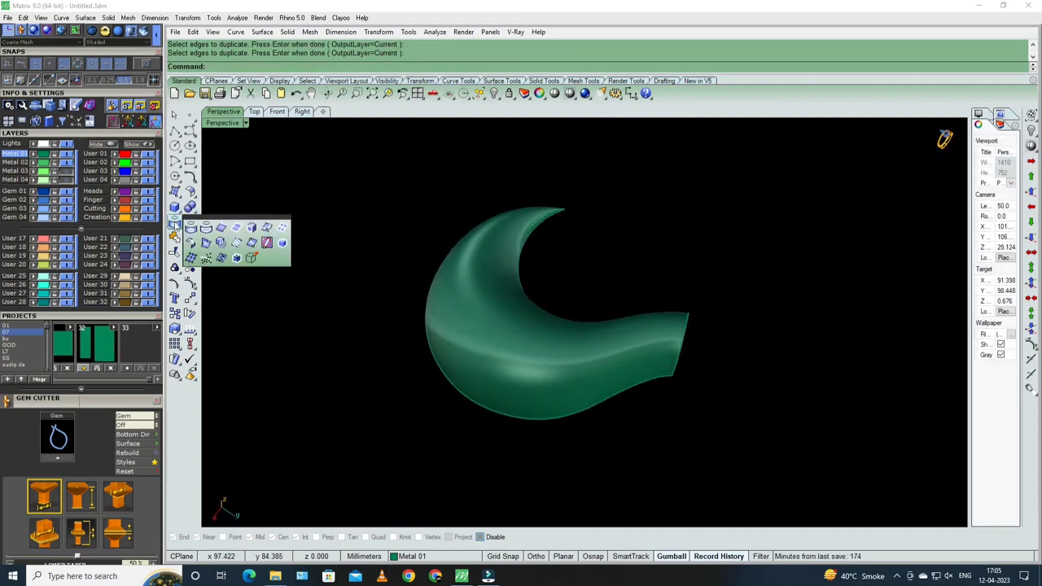
pyautogui.click(267, 229)
pyautogui.moveTo(570, 342); pyautogui.dragTo(698, 349, button='right')
pyautogui.moveTo(516, 426); pyautogui.dragTo(589, 365, button='right')
pyautogui.scroll(3, 501, 374)
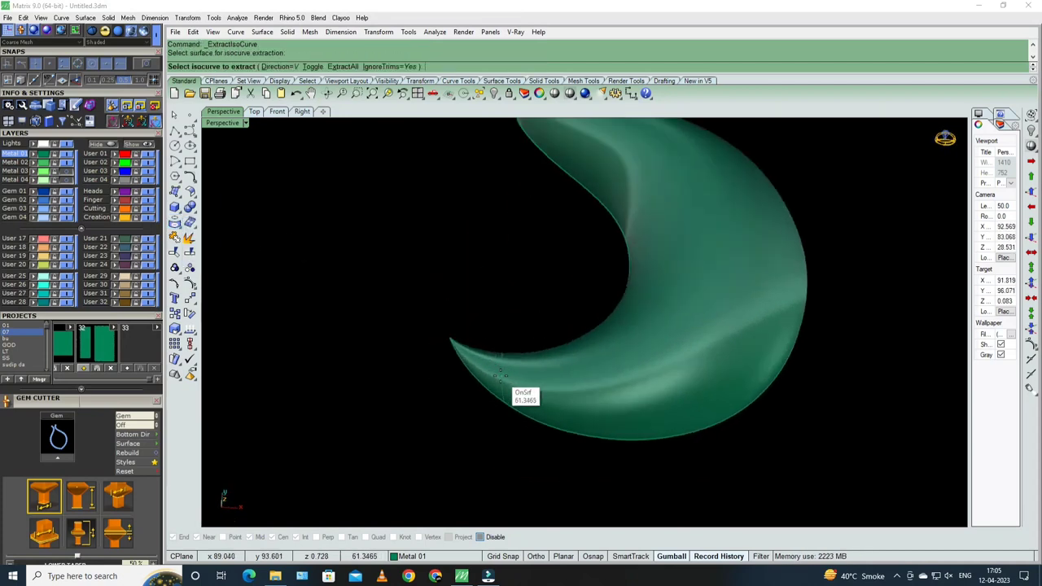
pyautogui.click(501, 370)
pyautogui.click(546, 373)
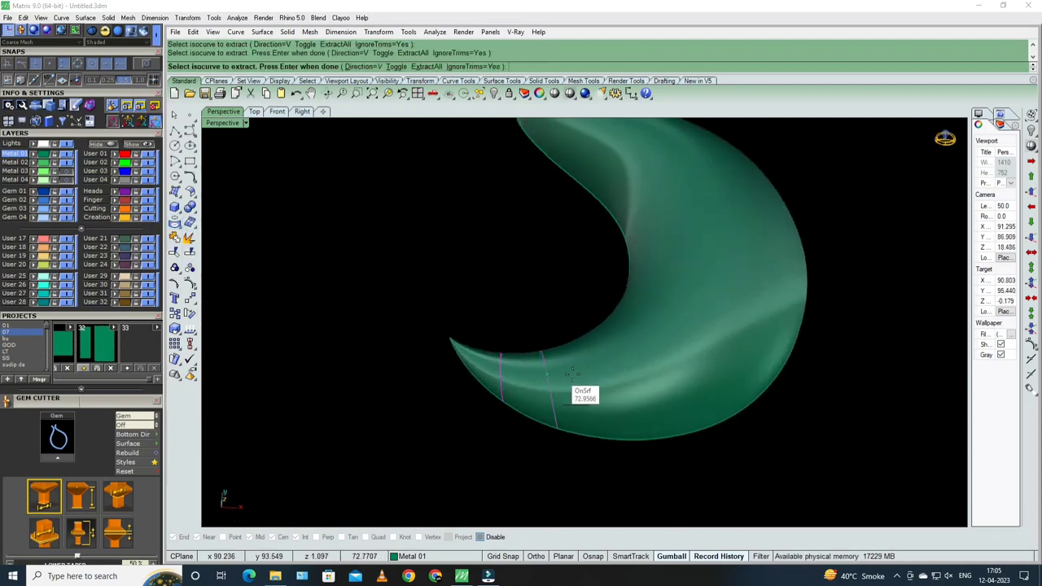
pyautogui.moveTo(514, 398)
pyautogui.mouseDown(button='right')
pyautogui.moveTo(518, 373)
pyautogui.moveTo(504, 371)
pyautogui.mouseUp(button='right')
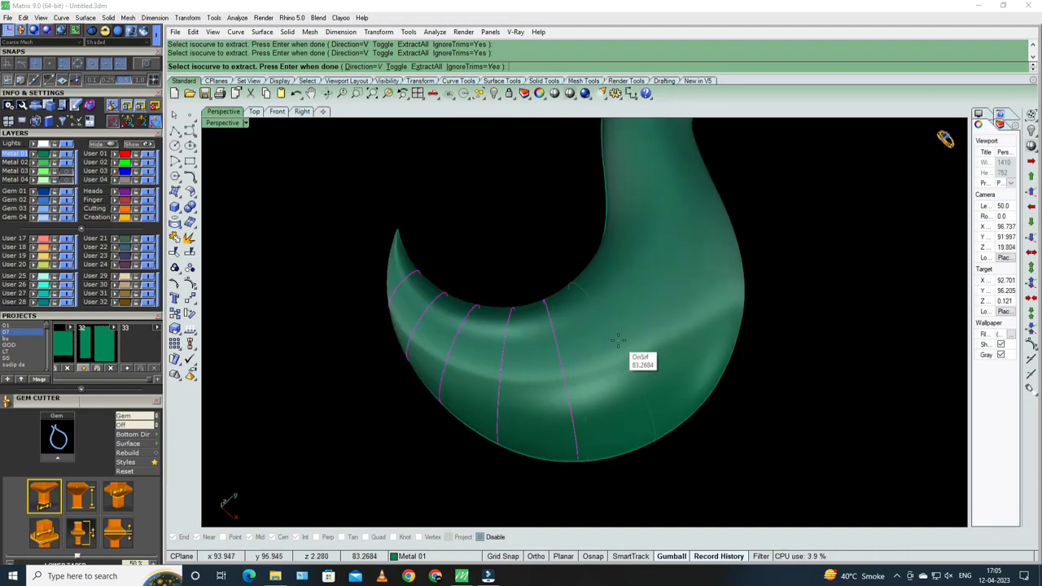
pyautogui.moveTo(586, 347); pyautogui.dragTo(622, 350, button='right')
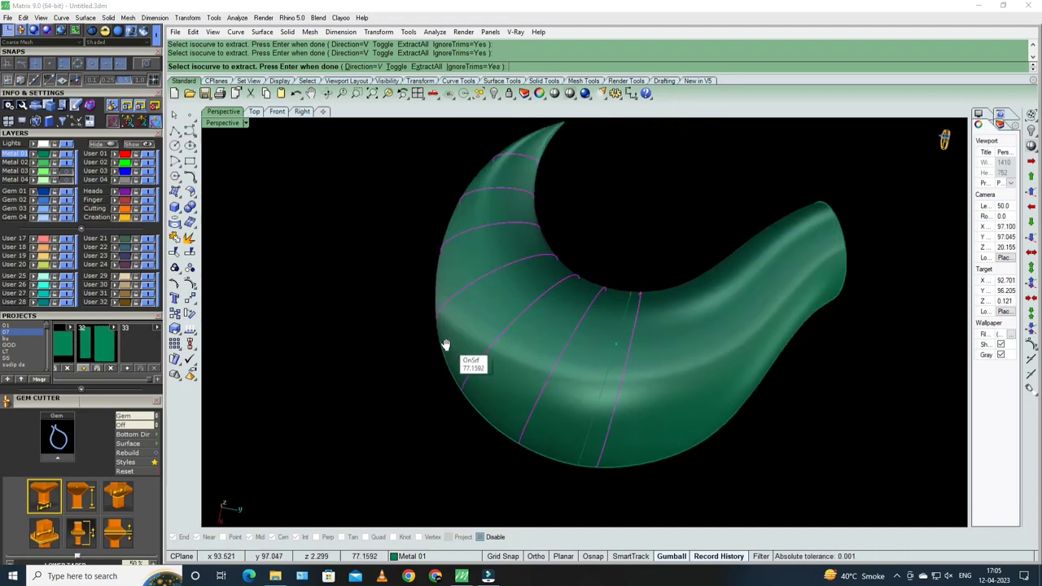
pyautogui.moveTo(446, 345); pyautogui.dragTo(505, 368, button='right')
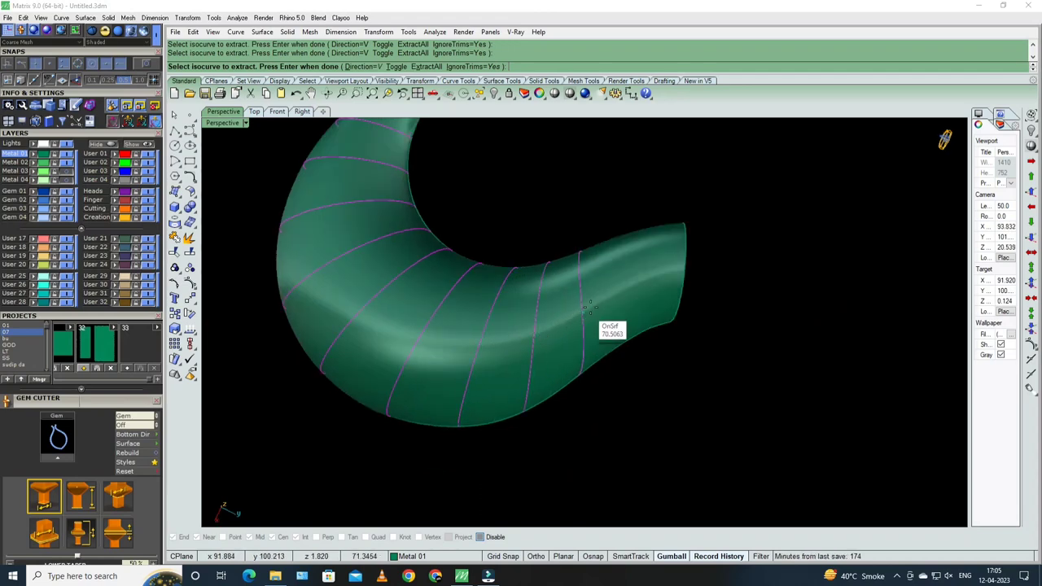
pyautogui.rightClick(647, 269)
# - Select the crescent surface
pyautogui.moveTo(549, 400); pyautogui.dragTo(581, 327, button='right')
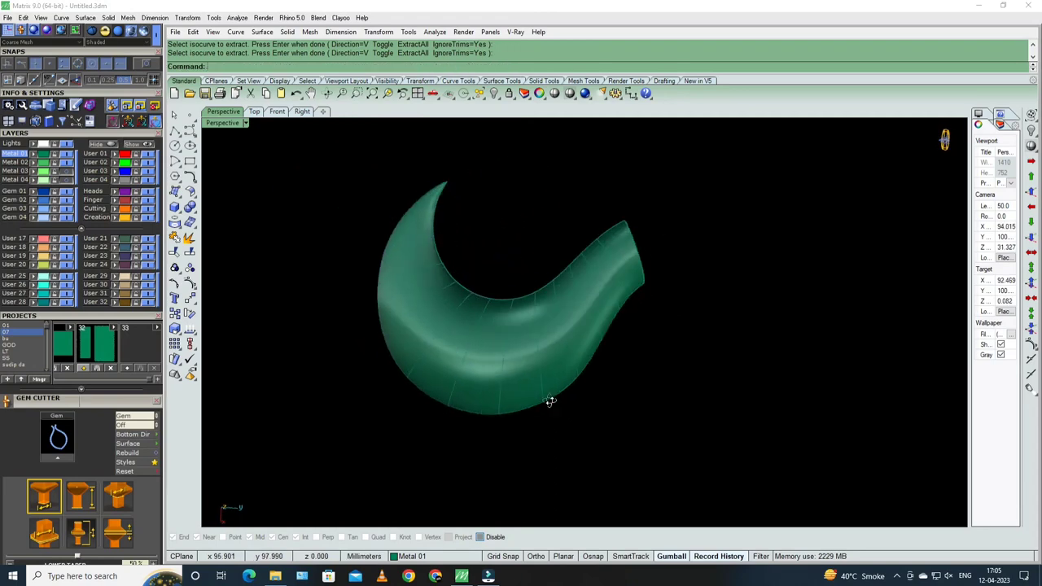
pyautogui.scroll(3, 581, 327)
pyautogui.click(572, 338)
# - Lock the crescent surface so it turns grey
pyautogui.hotkey('ctrl', 'l')
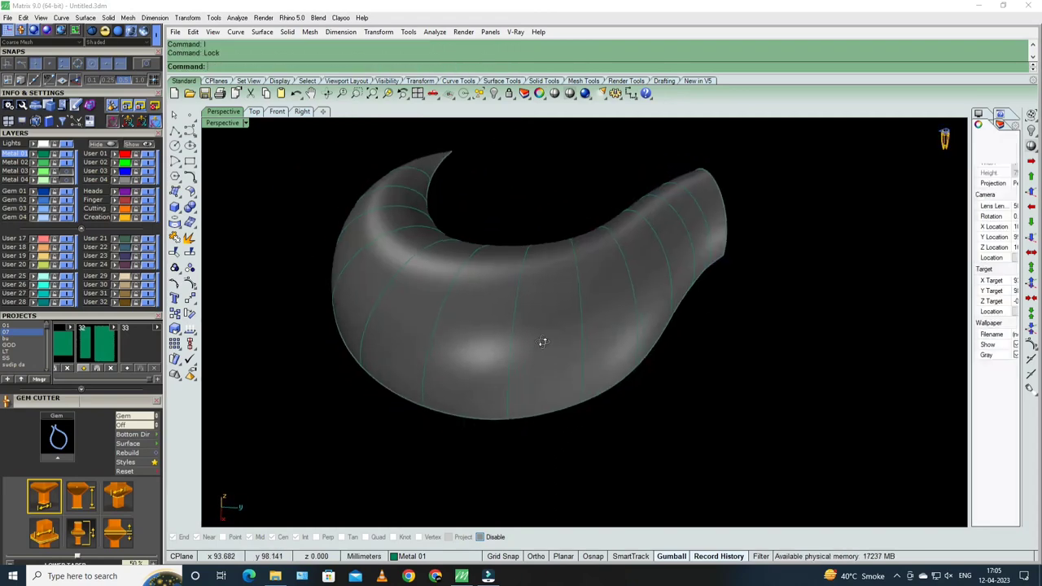
pyautogui.moveTo(542, 343); pyautogui.dragTo(556, 345, button='right')
pyautogui.scroll(-2, 556, 346)
# - Build a trial Curve Network surface over all 15 hook curves
pyautogui.hotkey('ctrl', 'a')
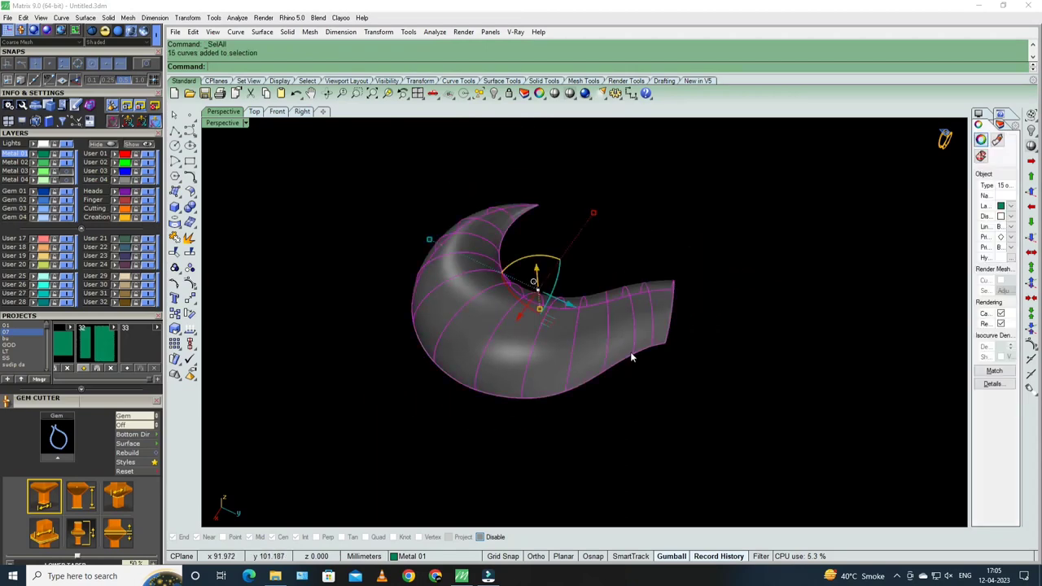
pyautogui.moveTo(784, 426); pyautogui.dragTo(331, 156)
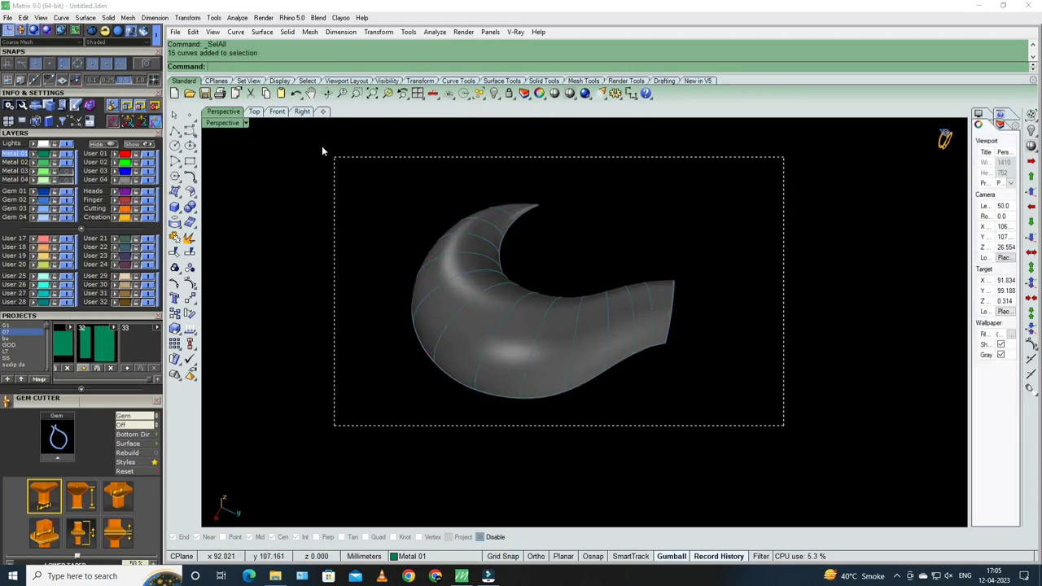
pyautogui.click(85, 18)
pyautogui.click(106, 102)
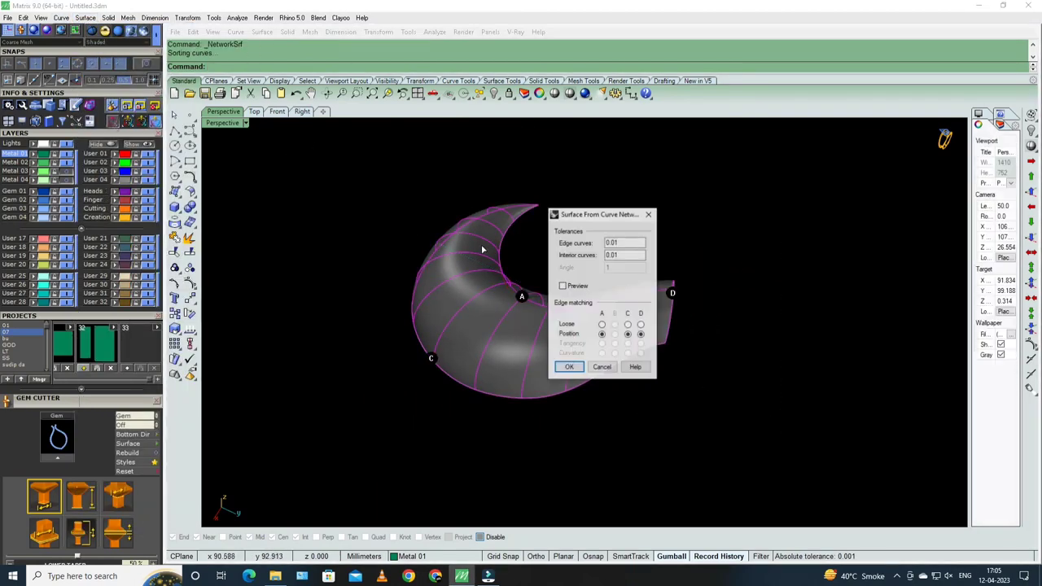
pyautogui.press('Return')
pyautogui.moveTo(529, 274)
pyautogui.mouseDown(button='right')
pyautogui.moveTo(612, 345)
pyautogui.moveTo(628, 376)
pyautogui.moveTo(558, 328)
pyautogui.moveTo(519, 320)
pyautogui.moveTo(579, 282)
pyautogui.mouseUp(button='right')
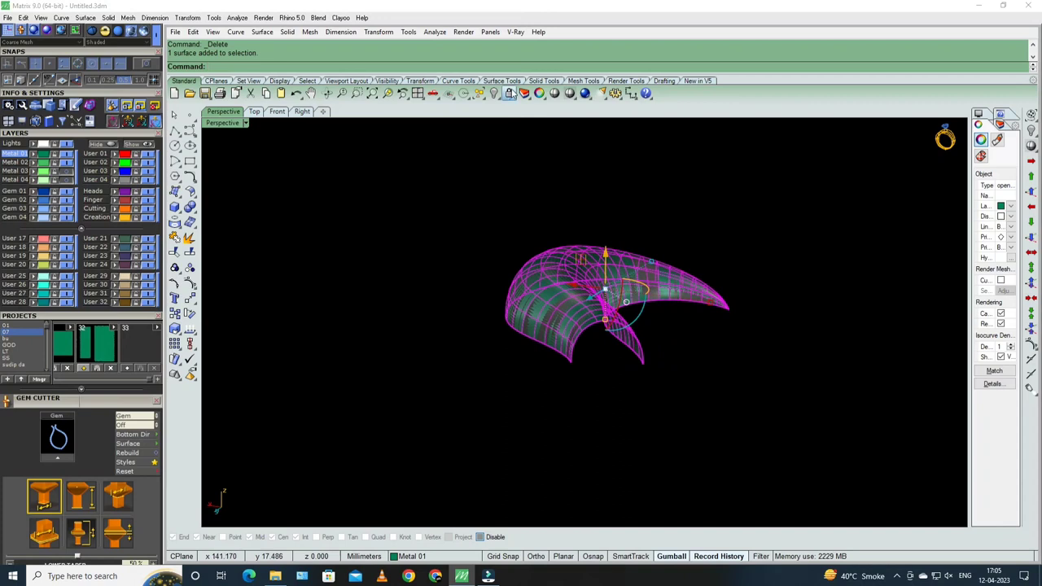
# - Delete the trial network surface and unlock the original green crescent
pyautogui.press('Delete')
pyautogui.moveTo(570, 366); pyautogui.dragTo(684, 344, button='right')
pyautogui.click(571, 310)
pyautogui.press('Delete')
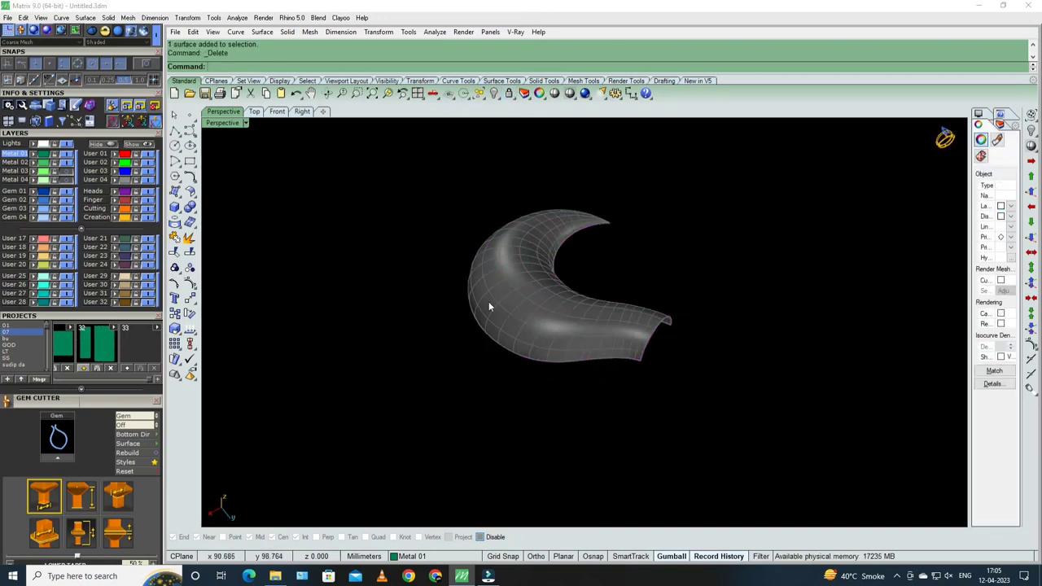
pyautogui.moveTo(489, 306); pyautogui.dragTo(522, 139, button='right')
pyautogui.click(515, 95)
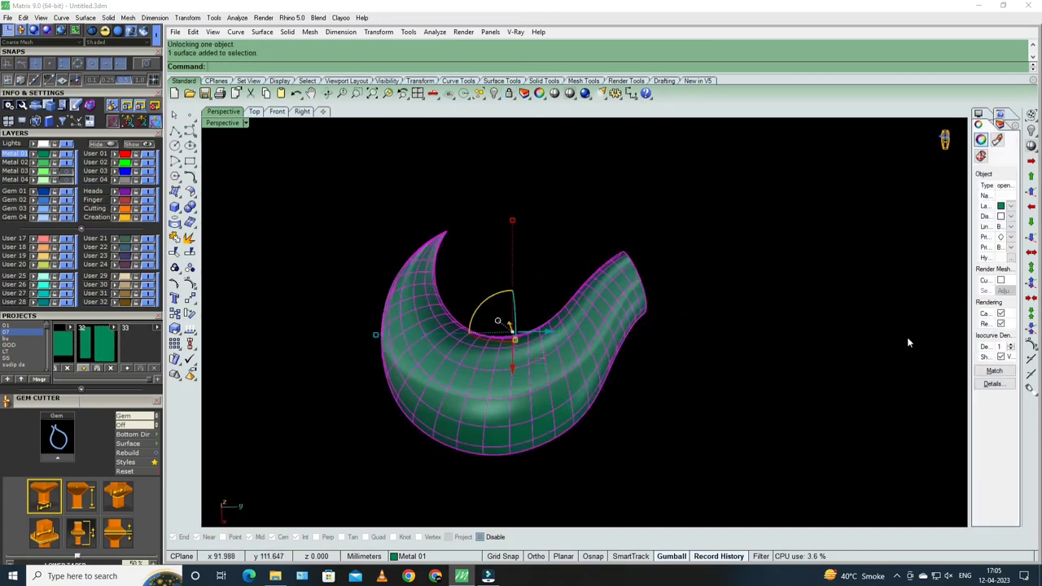
pyautogui.press('Escape')
pyautogui.moveTo(548, 322)
pyautogui.mouseDown(button='right')
pyautogui.moveTo(589, 472)
pyautogui.moveTo(547, 217)
pyautogui.moveTo(672, 407)
pyautogui.mouseUp(button='right')
pyautogui.moveTo(615, 367); pyautogui.dragTo(588, 359, button='right')
# - Squish the green crescent surface into a flat pattern
pyautogui.click(588, 359)
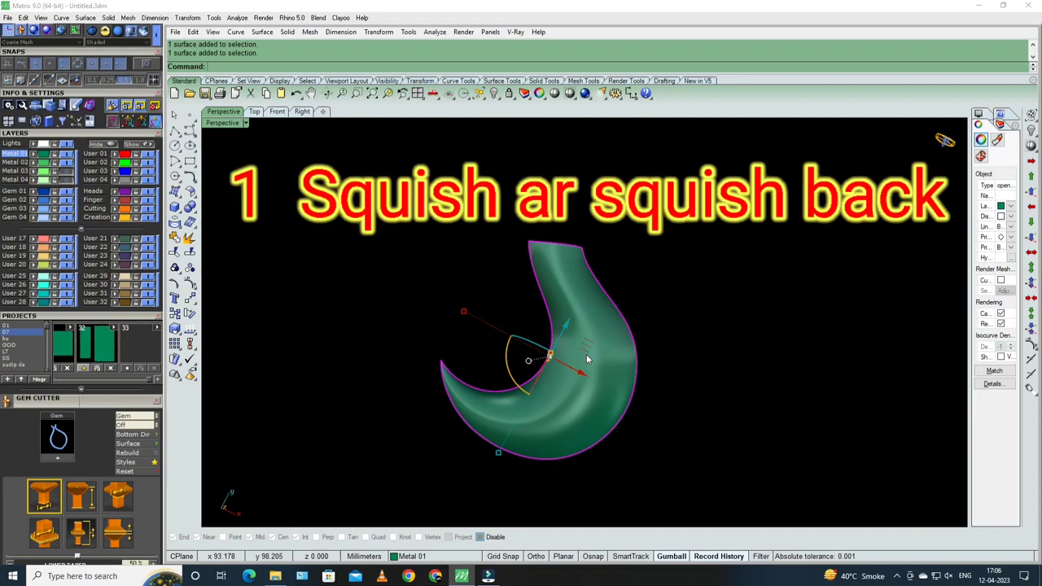
pyautogui.moveTo(572, 365); pyautogui.dragTo(570, 357, button='right')
pyautogui.write('S')
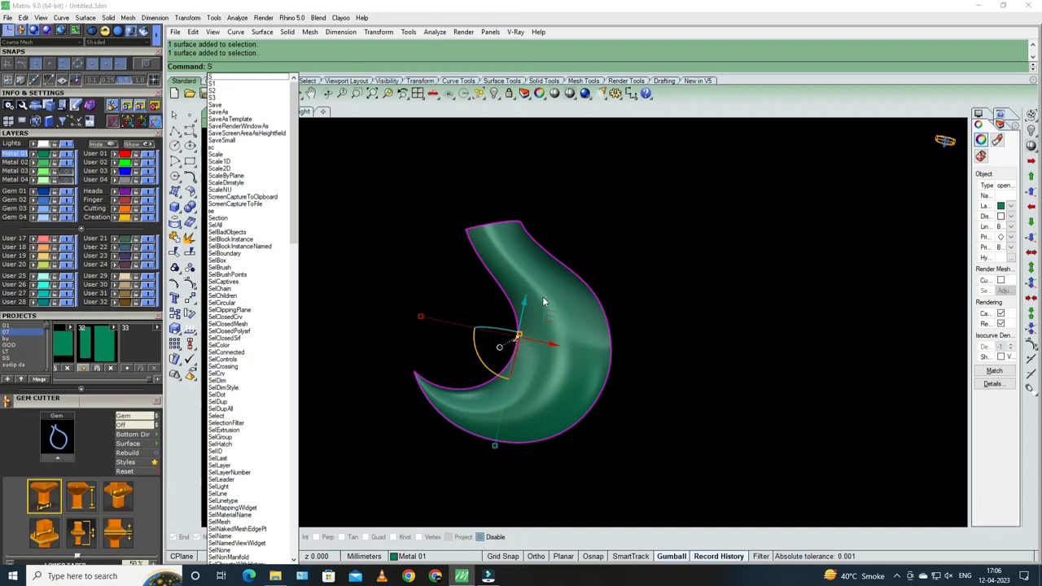
pyautogui.write('quish')
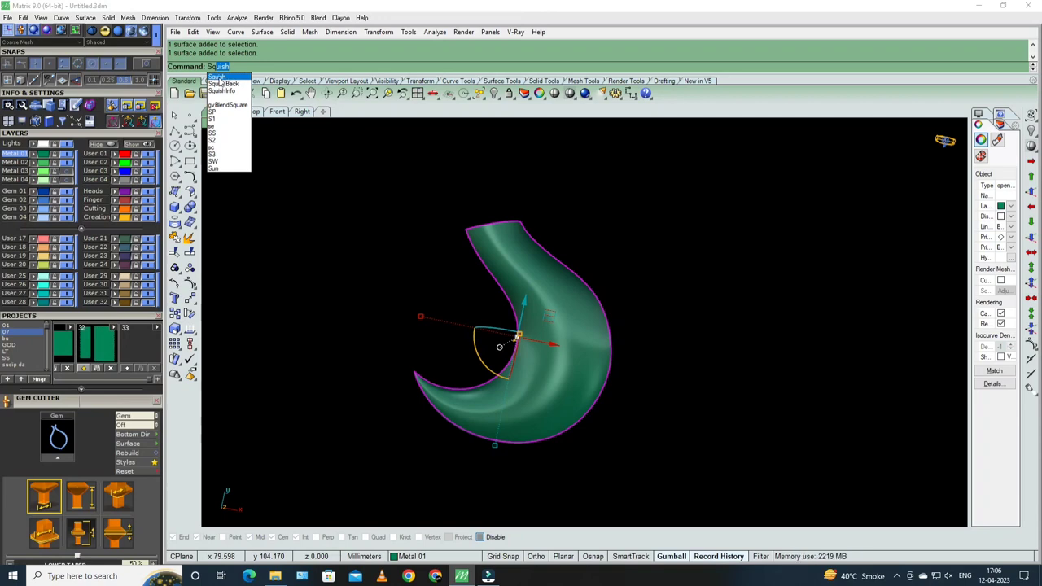
pyautogui.click(223, 78)
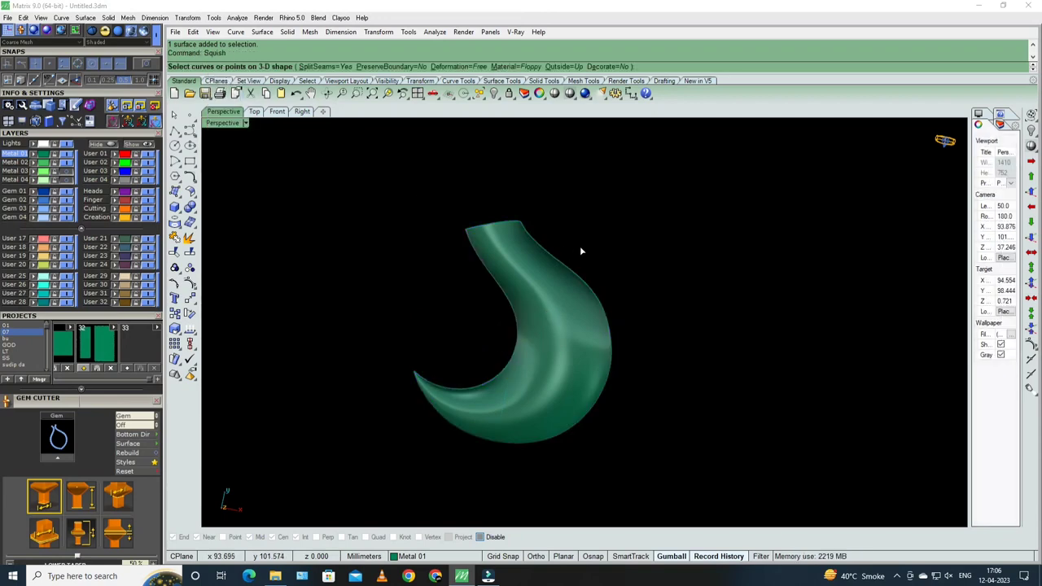
pyautogui.press('Return')
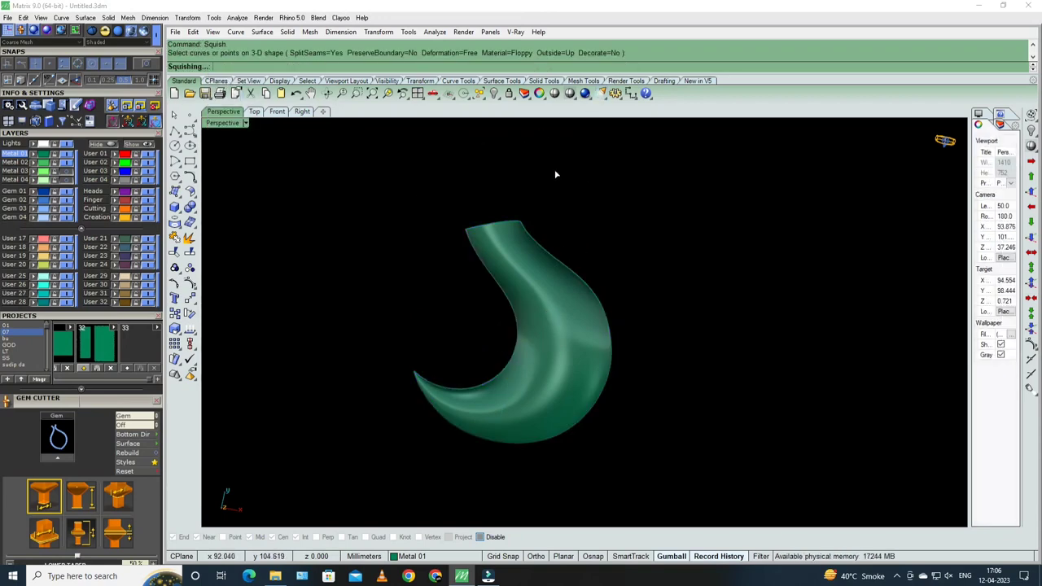
# - Select the flattened crescent shape and view it from the Top
pyautogui.scroll(-3, 585, 239)
pyautogui.scroll(-3, 609, 259)
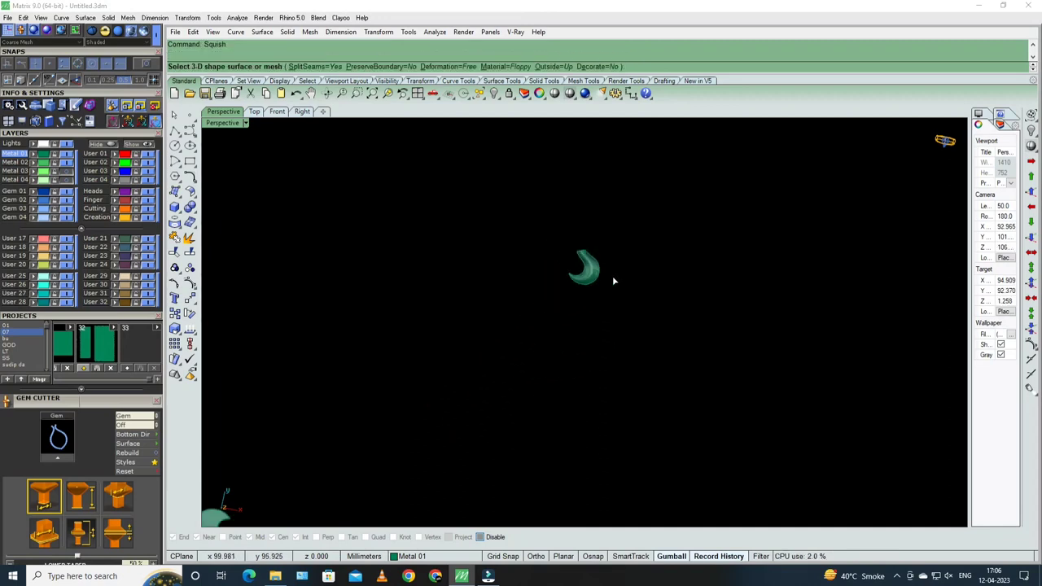
pyautogui.click(374, 384)
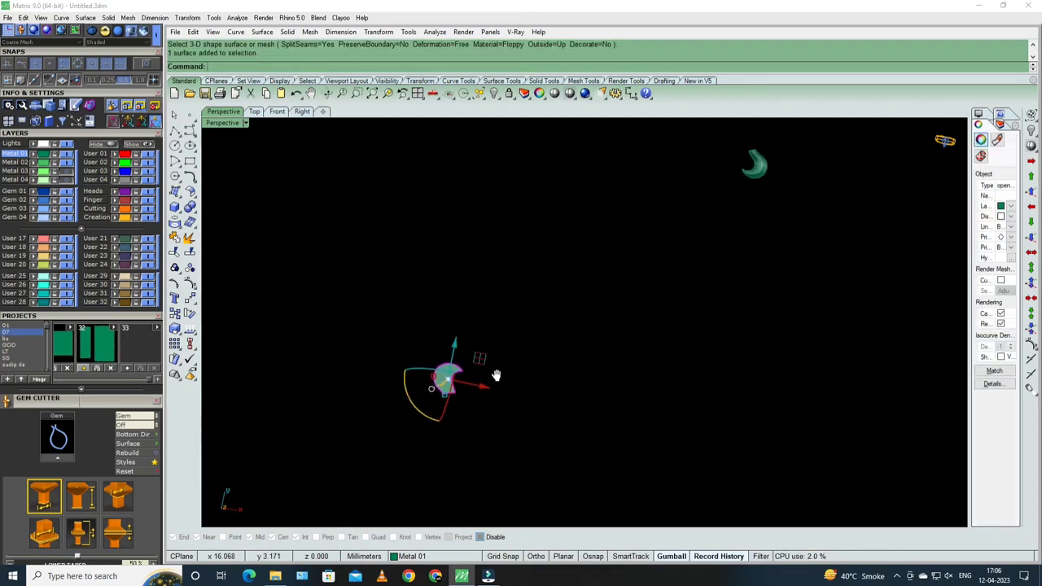
pyautogui.click(450, 378)
pyautogui.moveTo(450, 378)
pyautogui.mouseDown(button='right')
pyautogui.moveTo(466, 223)
pyautogui.moveTo(467, 335)
pyautogui.moveTo(443, 328)
pyautogui.mouseUp(button='right')
pyautogui.press('Escape')
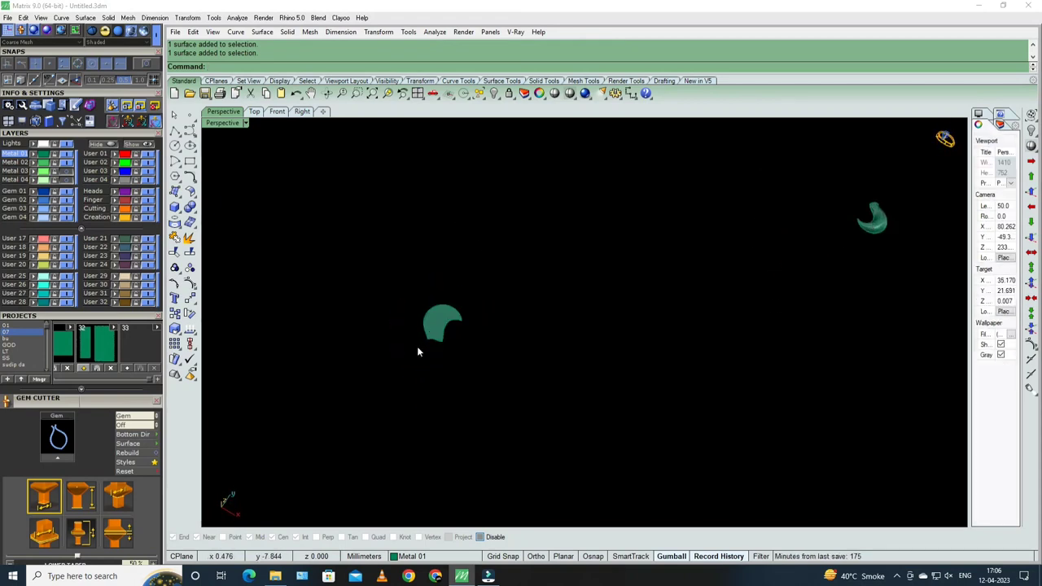
pyautogui.moveTo(535, 353); pyautogui.dragTo(315, 279, button='right')
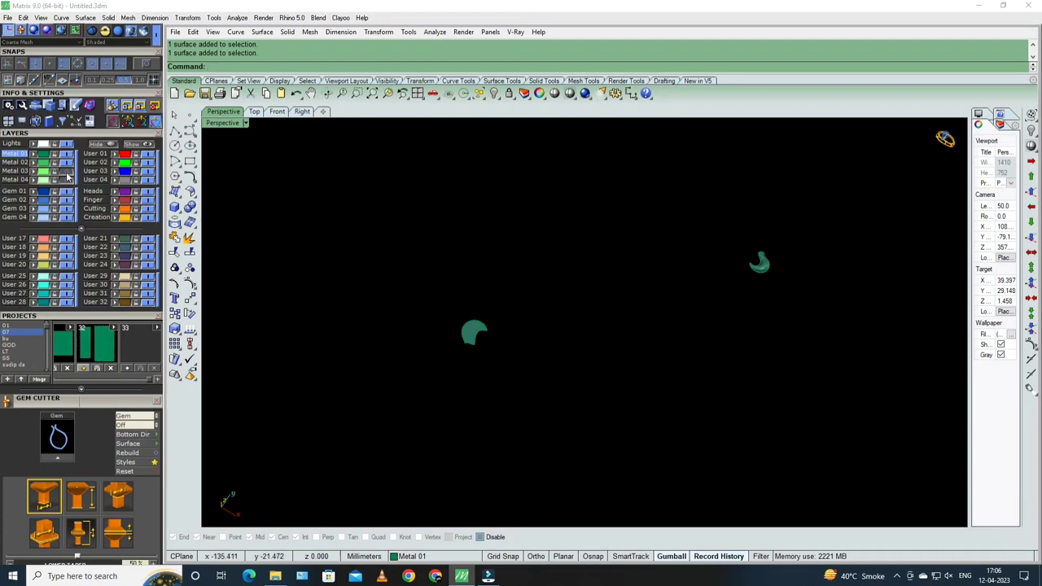
pyautogui.click(533, 384)
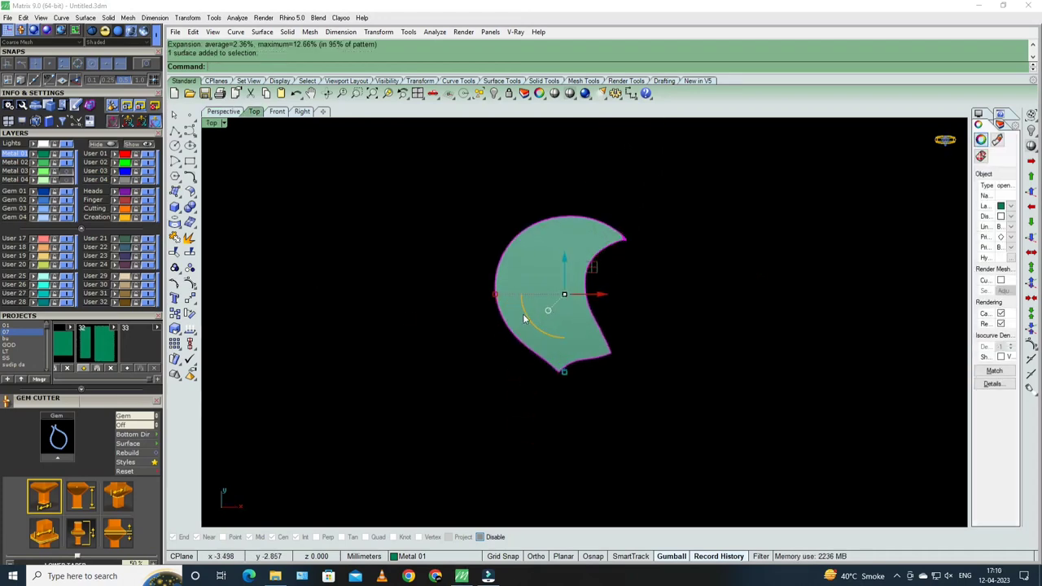
# - Rotate the flat crescent about 164° with the gumball
pyautogui.moveTo(525, 319); pyautogui.dragTo(667, 282)
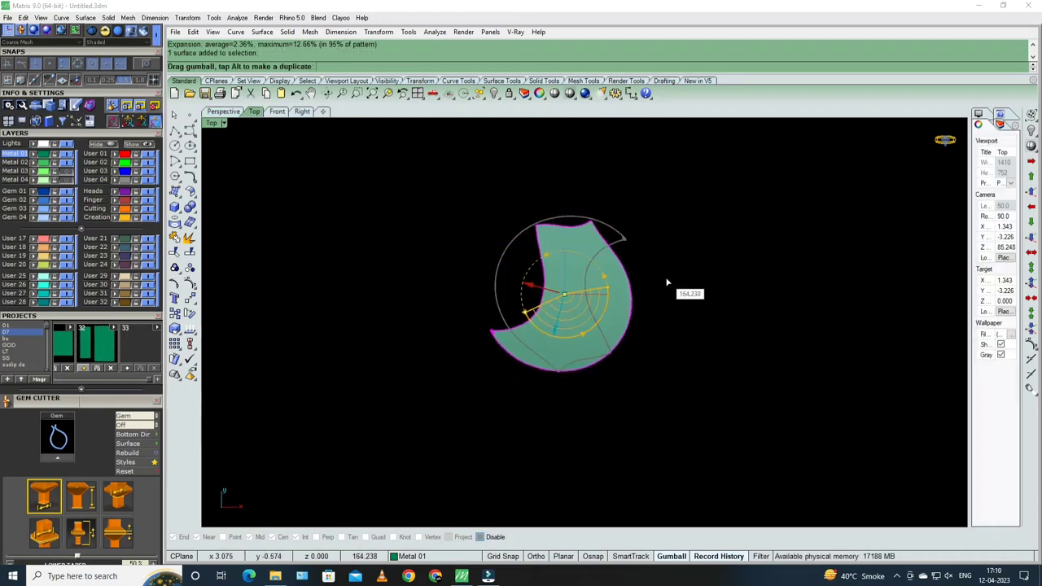
pyautogui.press('Escape')
pyautogui.moveTo(662, 281); pyautogui.dragTo(654, 279, button='right')
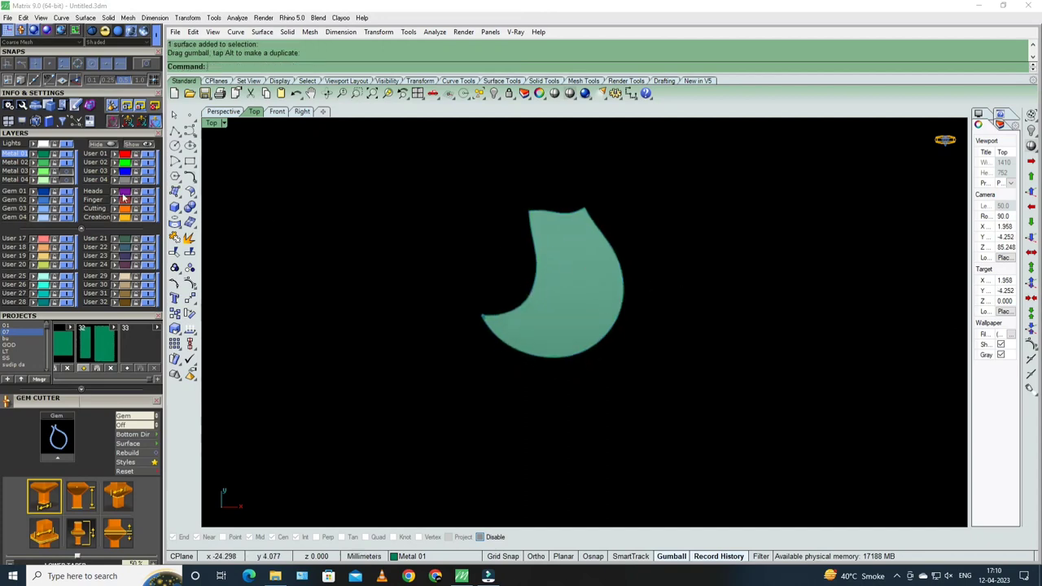
# - Draw the first scallop arc (Start, End, Point on arc) along the crescent's top edge
pyautogui.click(190, 160)
pyautogui.click(214, 168)
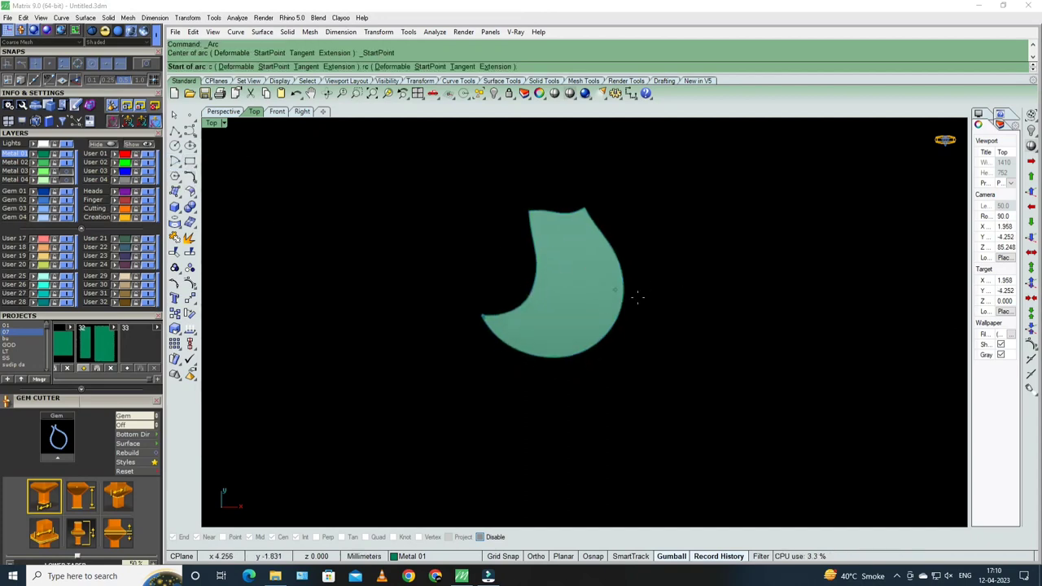
pyautogui.scroll(5, 518, 220)
pyautogui.click(510, 236)
pyautogui.click(619, 165)
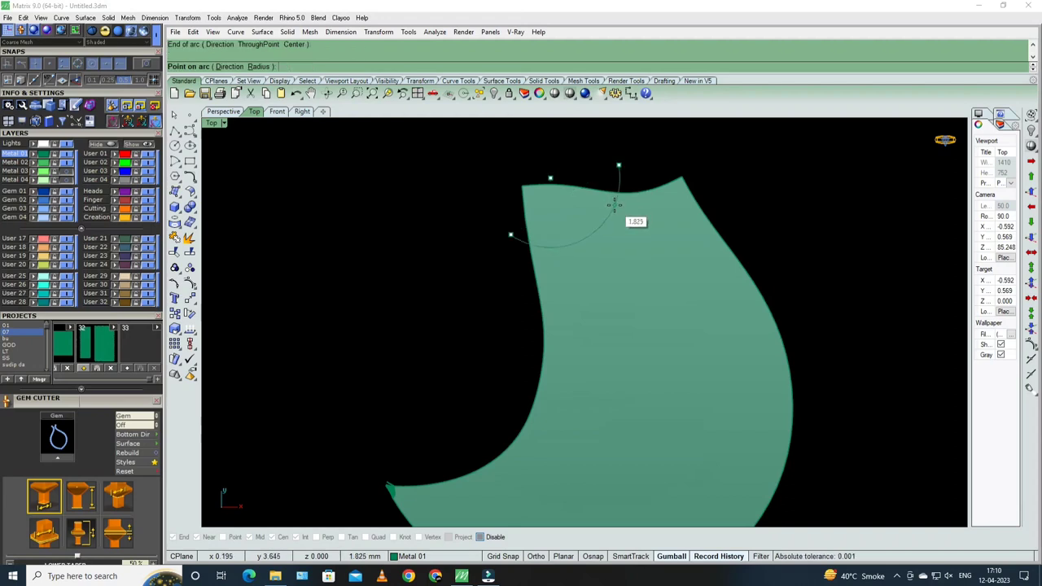
pyautogui.press('Escape')
pyautogui.press('Return')
pyautogui.click(594, 180)
pyautogui.click(746, 225)
pyautogui.click(715, 239)
# - Draw the next overlapping scallop arc across the crescent's left side
pyautogui.press('Return')
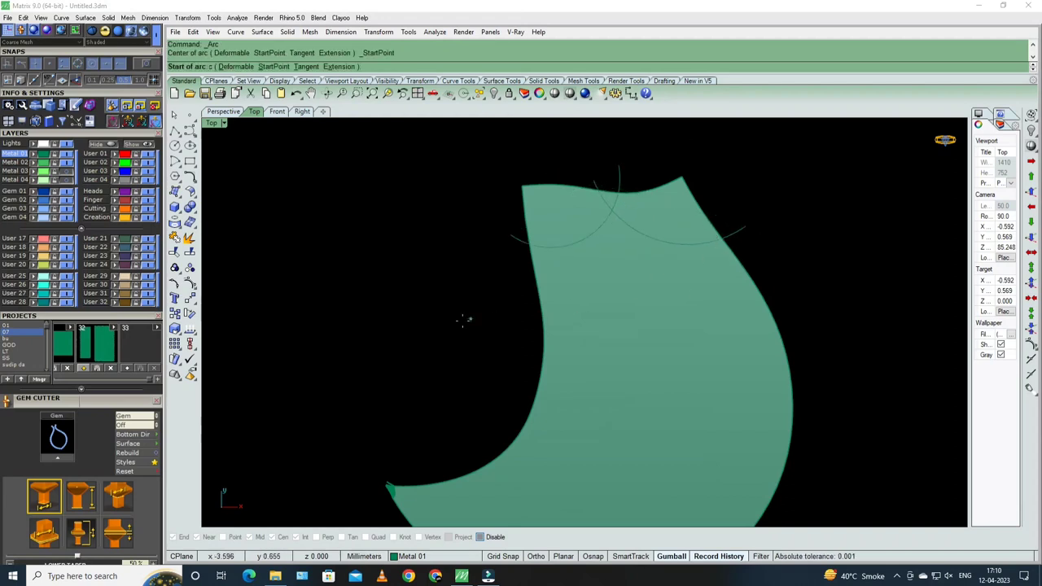
pyautogui.click(489, 318)
pyautogui.click(587, 229)
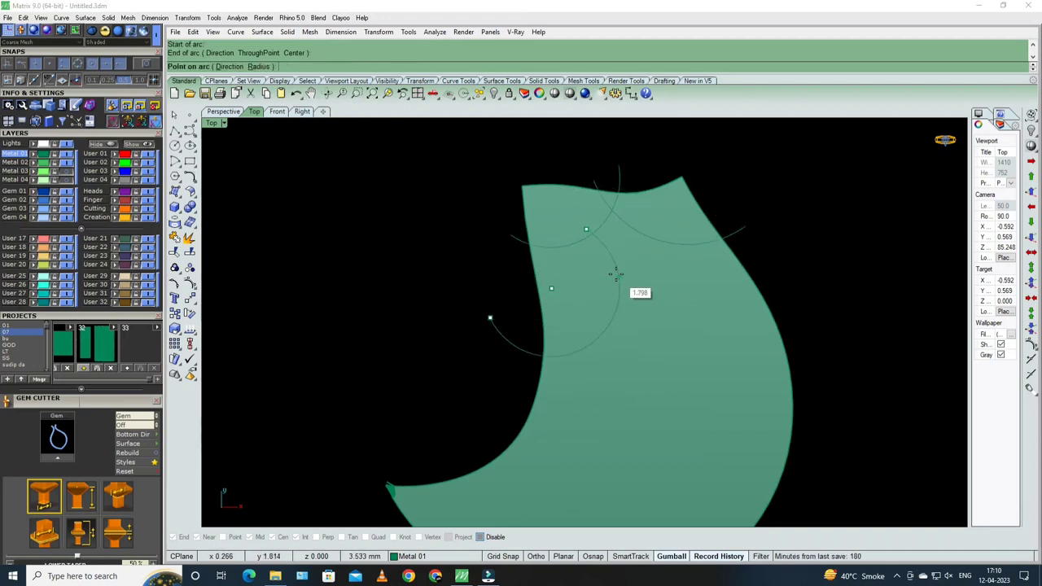
pyautogui.click(603, 277)
pyautogui.press('Return')
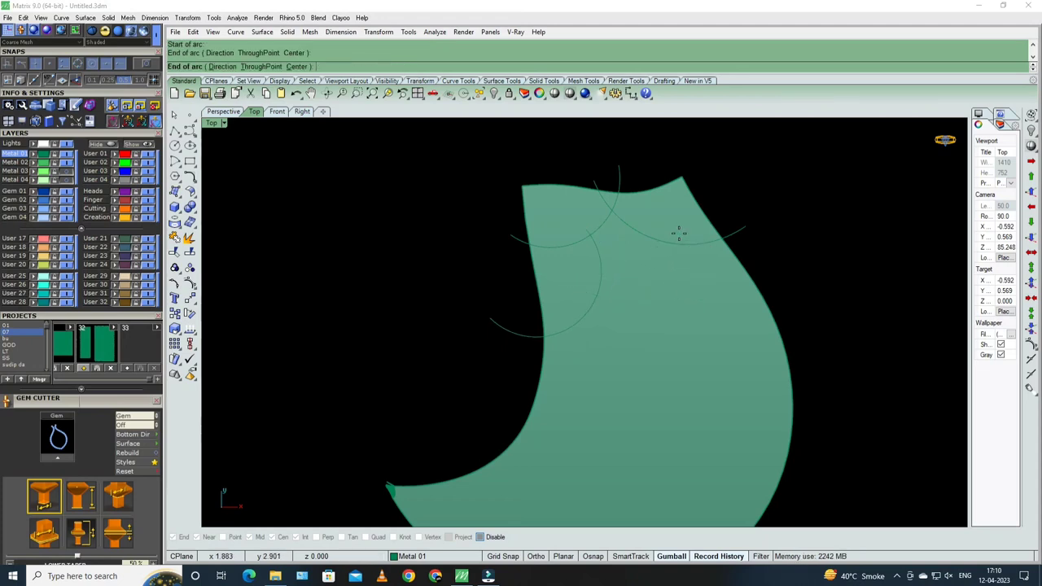
pyautogui.click(675, 281)
pyautogui.press('Return')
# - Add the remaining overlapping scallop arcs across the lower and right parts of the crescent
pyautogui.click(651, 279)
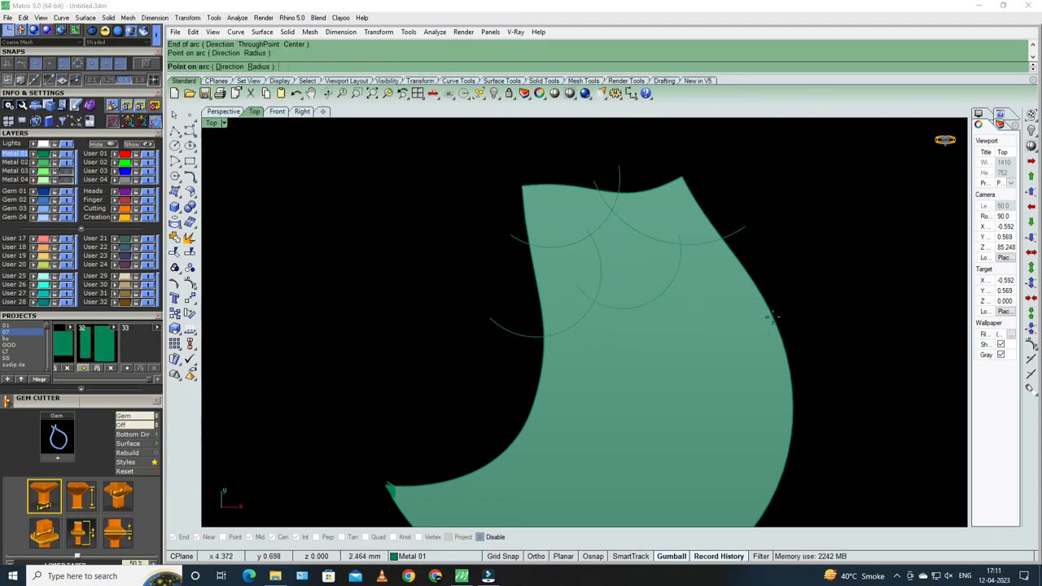
pyautogui.moveTo(611, 381); pyautogui.dragTo(595, 263, button='right')
pyautogui.click(614, 181)
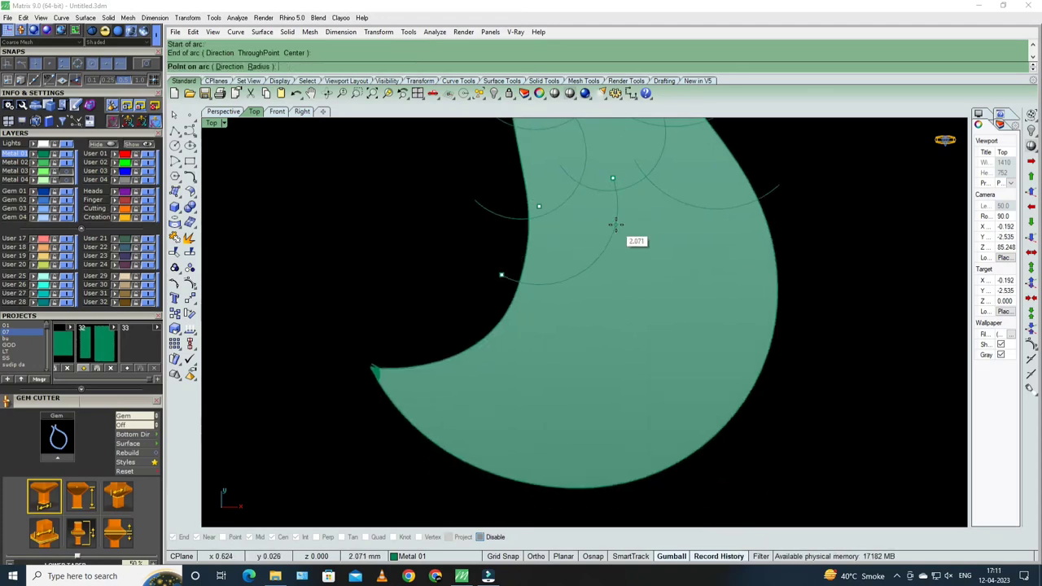
pyautogui.click(711, 200)
pyautogui.click(703, 228)
pyautogui.press('Return')
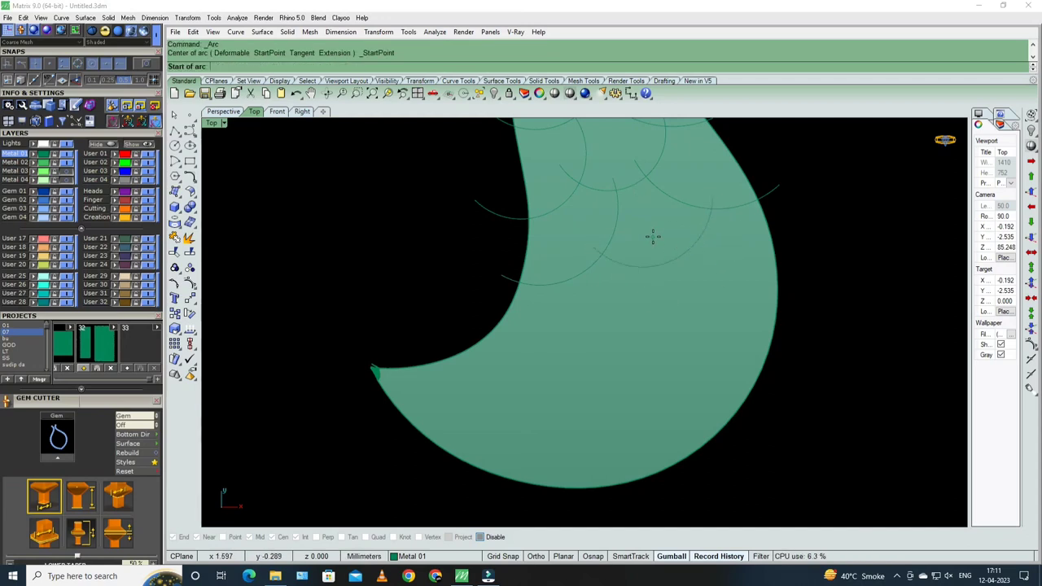
pyautogui.click(654, 235)
pyautogui.click(820, 282)
pyautogui.click(808, 293)
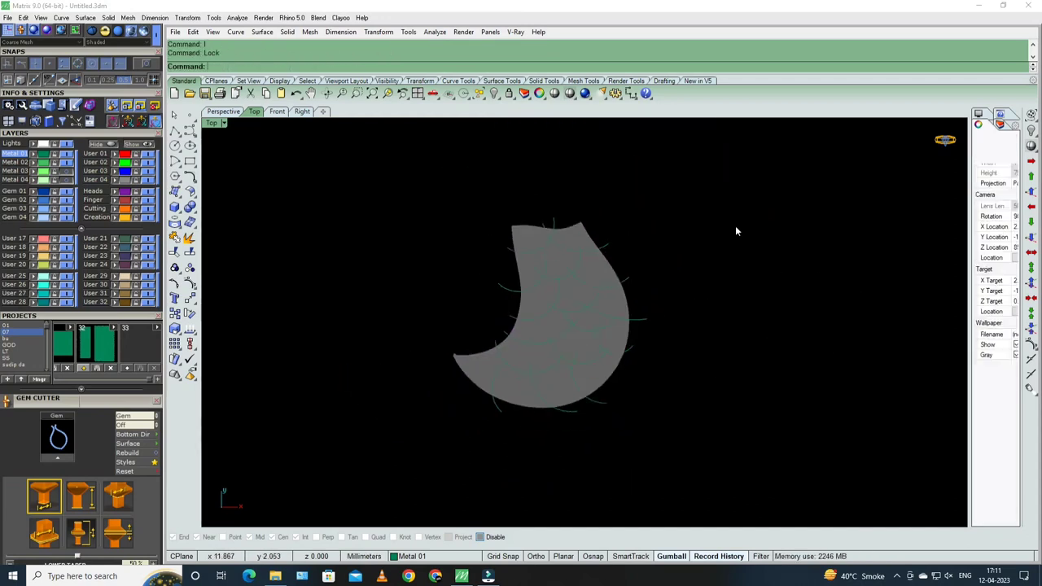
# - Window-select the 16 arcs and Trim away their overlapping segments into a scale pattern
pyautogui.moveTo(705, 201); pyautogui.dragTo(521, 455)
pyautogui.scroll(3, 548, 386)
pyautogui.scroll(2, 454, 312)
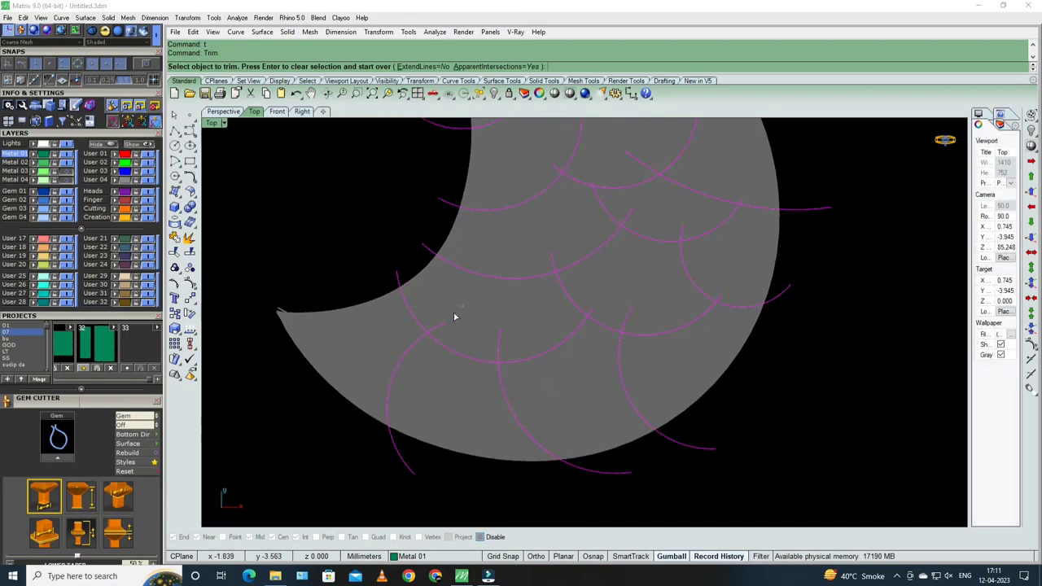
pyautogui.write('trim')
pyautogui.press('Return')
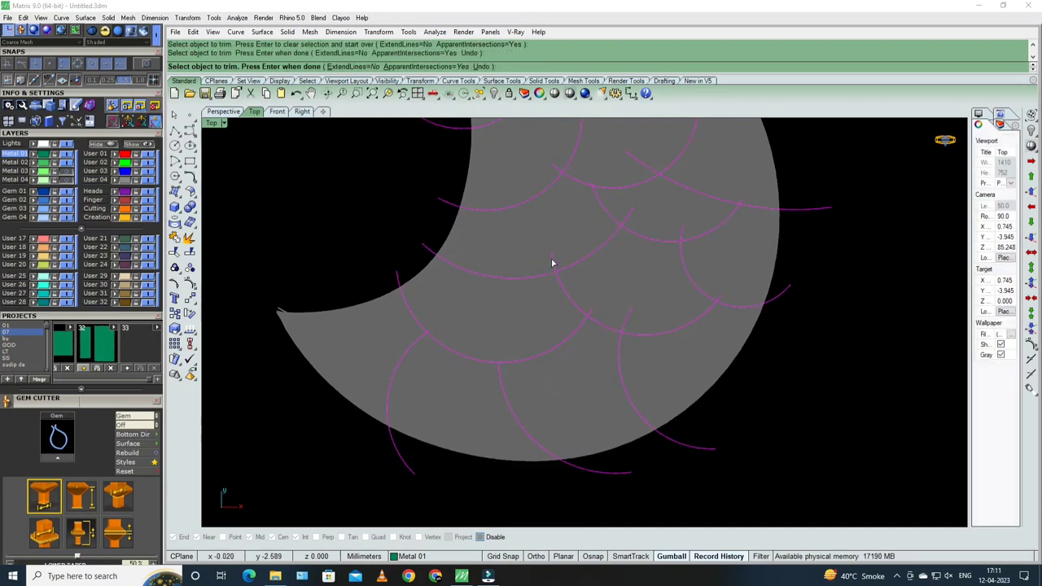
pyautogui.click(555, 265)
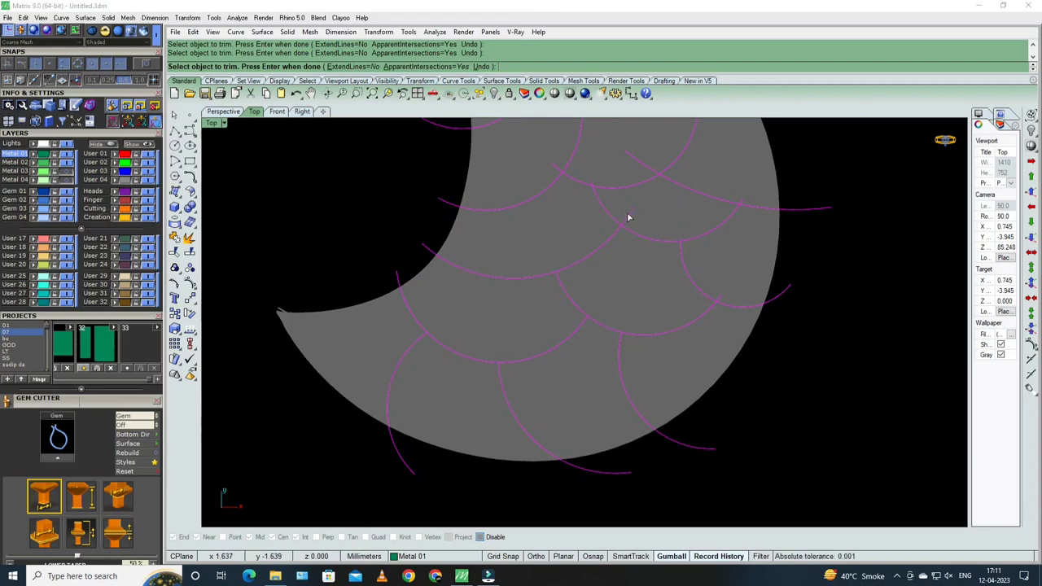
pyautogui.click(644, 151)
pyautogui.scroll(-2, 741, 203)
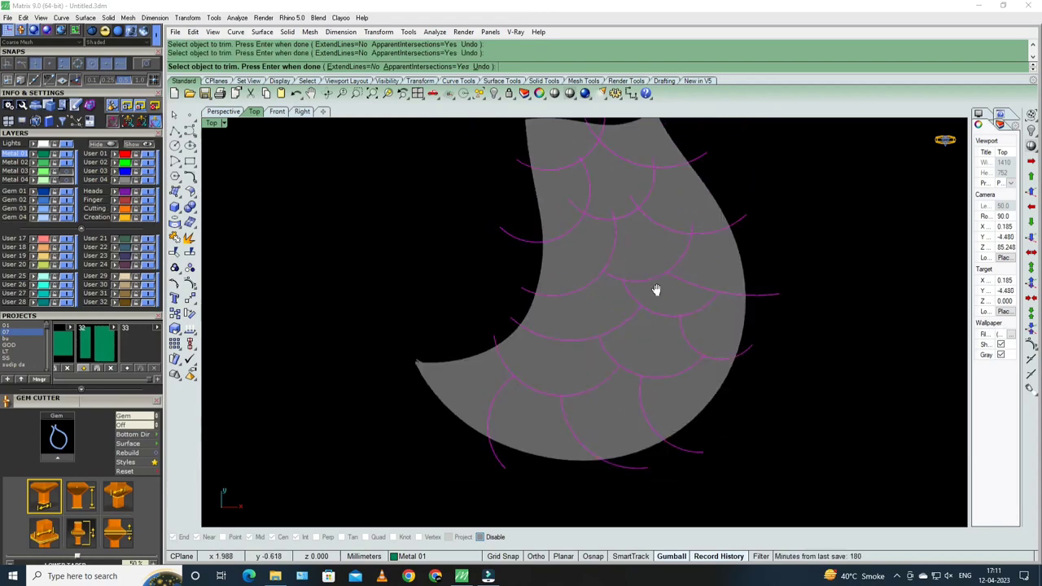
pyautogui.scroll(4, 656, 289)
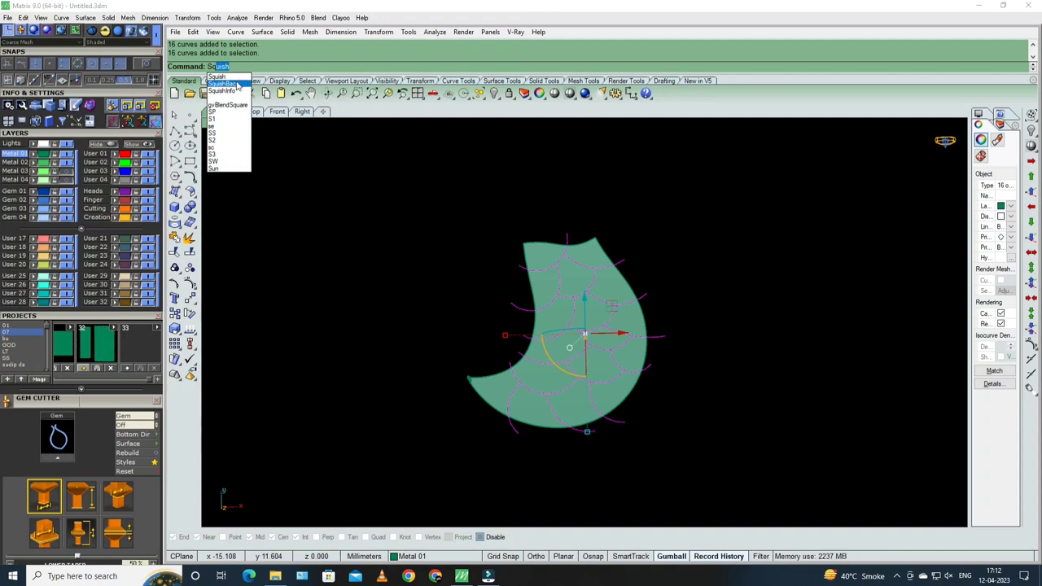
# - SquishBack all the flat-pattern curves onto the curved crescent and orbit to inspect them
pyautogui.click(237, 84)
pyautogui.moveTo(349, 165); pyautogui.dragTo(681, 467)
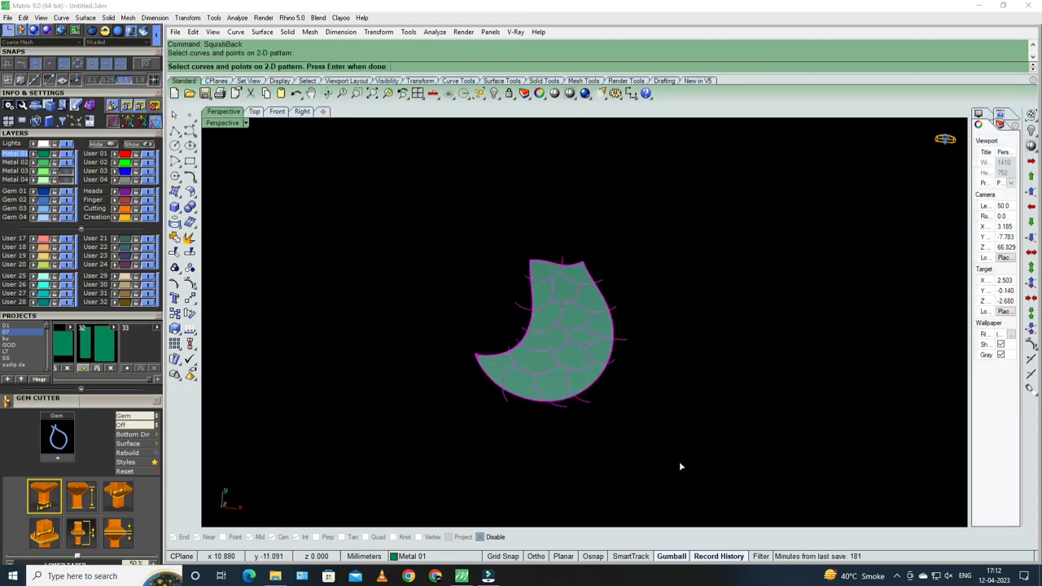
pyautogui.press('Return')
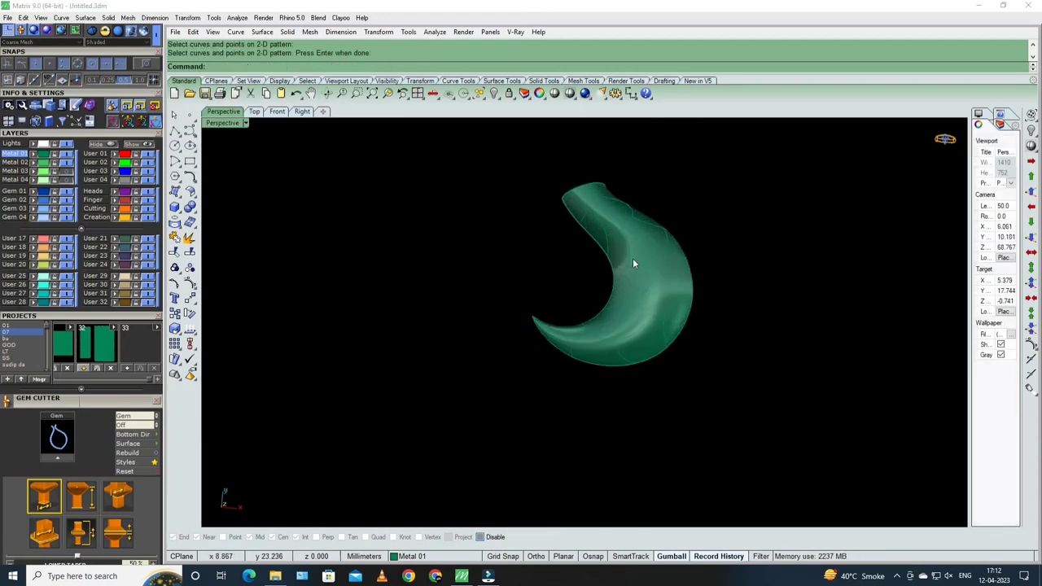
pyautogui.moveTo(633, 263)
pyautogui.mouseDown(button='right')
pyautogui.moveTo(652, 298)
pyautogui.moveTo(551, 244)
pyautogui.mouseUp(button='right')
pyautogui.moveTo(676, 372)
pyautogui.mouseDown(button='right')
pyautogui.moveTo(644, 371)
pyautogui.moveTo(418, 265)
pyautogui.mouseUp(button='right')
pyautogui.scroll(2, 442, 263)
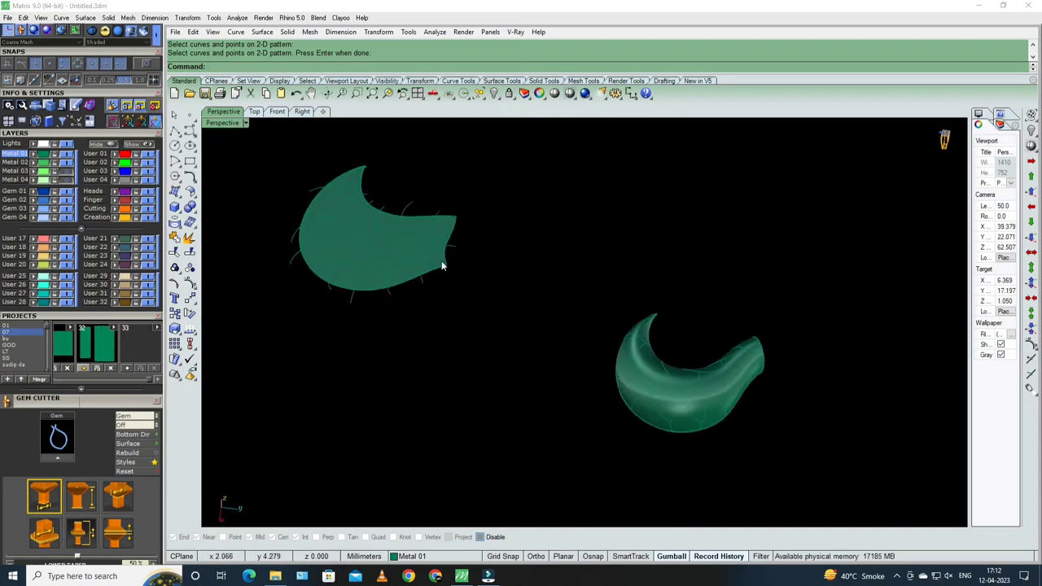
# - Hide the flat pattern surface, undo the hide, and select the 3-D crescent
pyautogui.click(443, 263)
pyautogui.write('h')
pyautogui.press('Return')
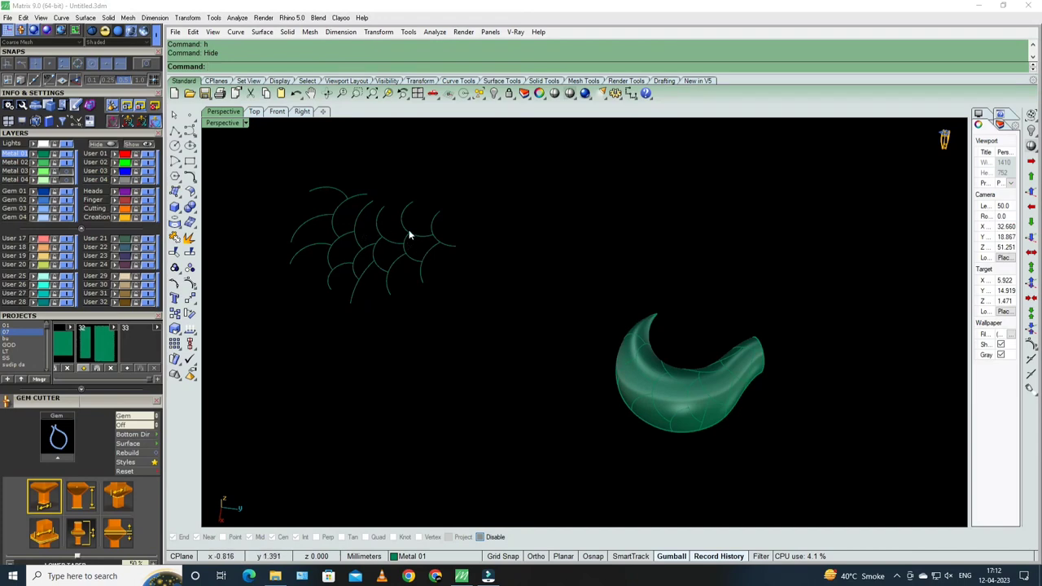
pyautogui.moveTo(696, 431)
pyautogui.mouseDown(button='right')
pyautogui.moveTo(693, 345)
pyautogui.moveTo(631, 311)
pyautogui.moveTo(407, 298)
pyautogui.moveTo(568, 307)
pyautogui.moveTo(692, 354)
pyautogui.moveTo(765, 333)
pyautogui.moveTo(837, 373)
pyautogui.moveTo(675, 285)
pyautogui.moveTo(508, 349)
pyautogui.mouseUp(button='right')
pyautogui.hotkey('ctrl', 'z')
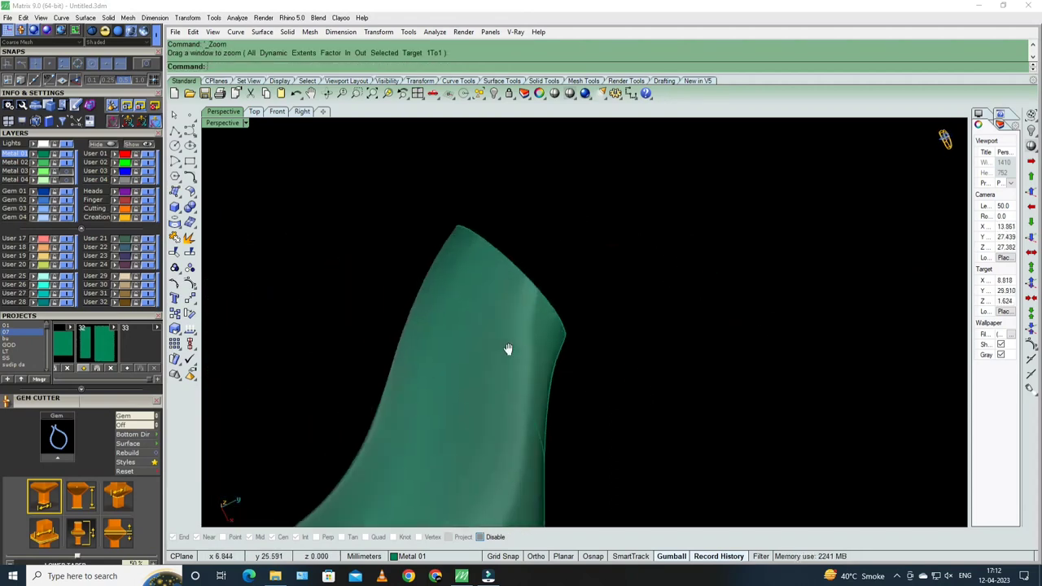
pyautogui.scroll(-5, 503, 241)
pyautogui.scroll(5, 601, 349)
pyautogui.scroll(-5, 601, 349)
pyautogui.click(591, 339)
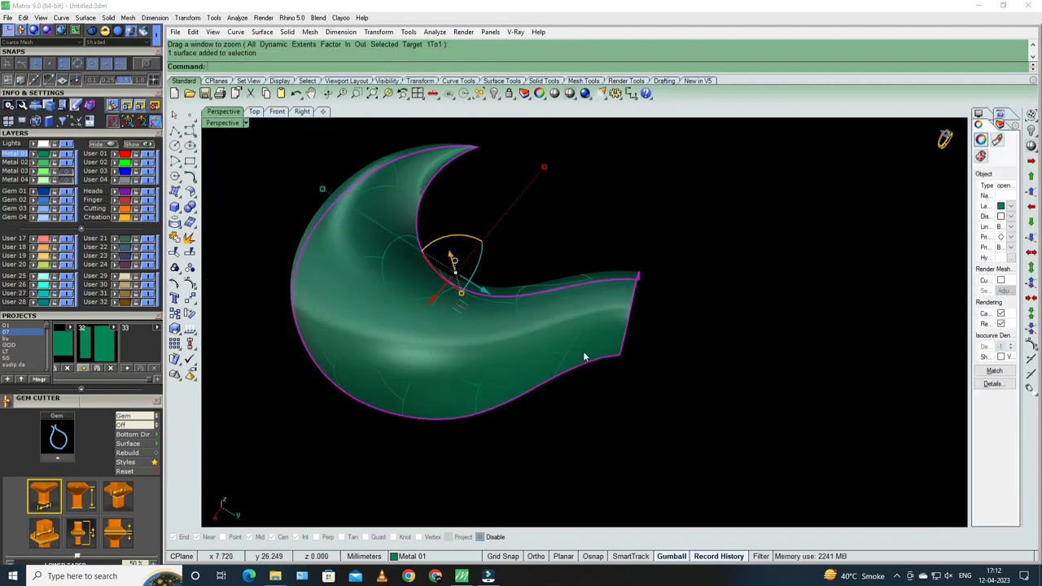
# - Ungroup the feather curves wrapped onto the crescent
pyautogui.press('Escape')
pyautogui.click(585, 356)
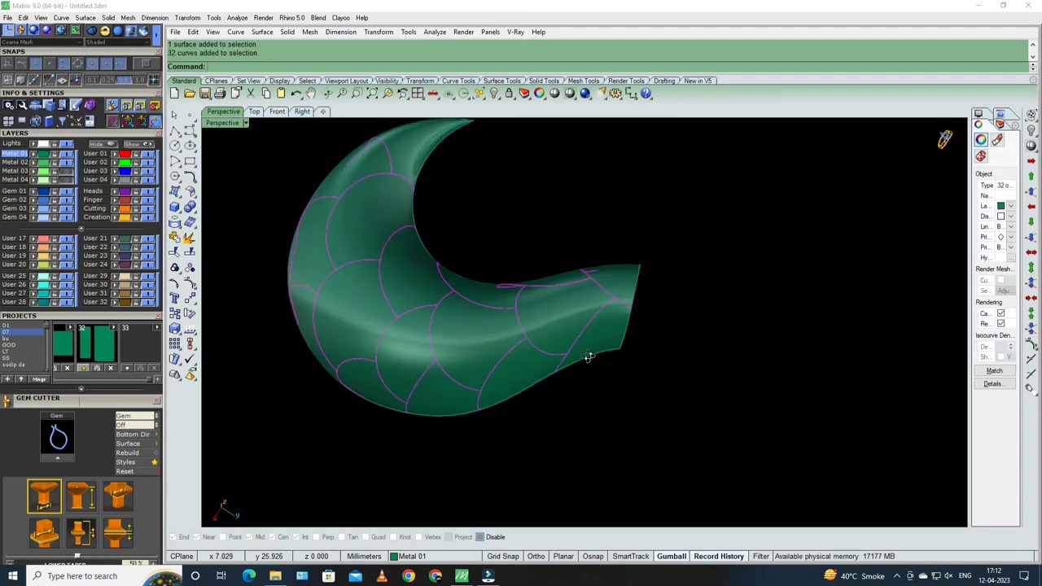
pyautogui.scroll(2, 588, 358)
pyautogui.scroll(-2, 587, 354)
pyautogui.hotkey('ctrl', 'shift', 'g')
pyautogui.scroll(-5, 595, 363)
pyautogui.write('U')
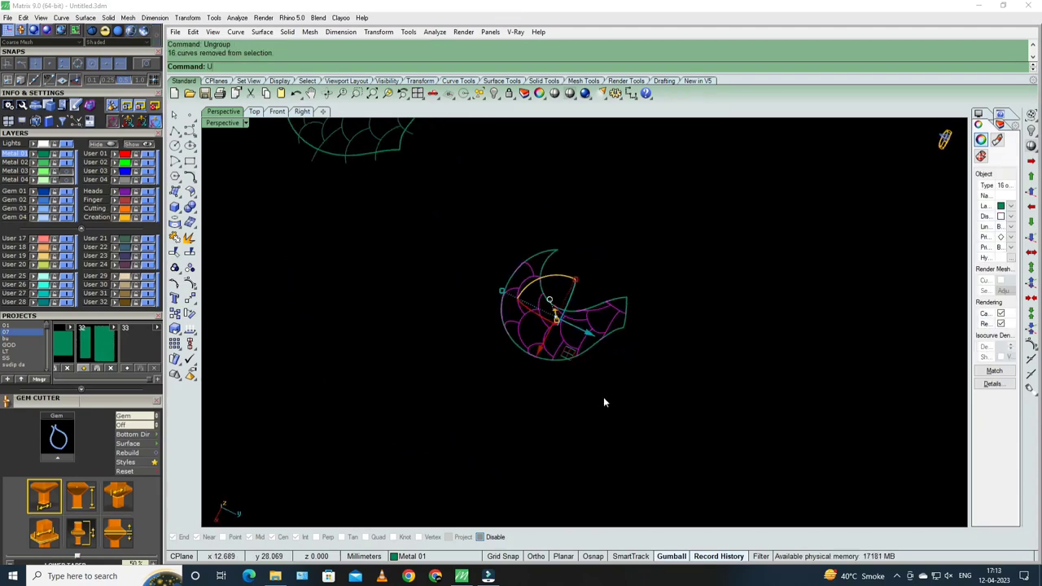
pyautogui.press('Return')
pyautogui.scroll(5, 615, 326)
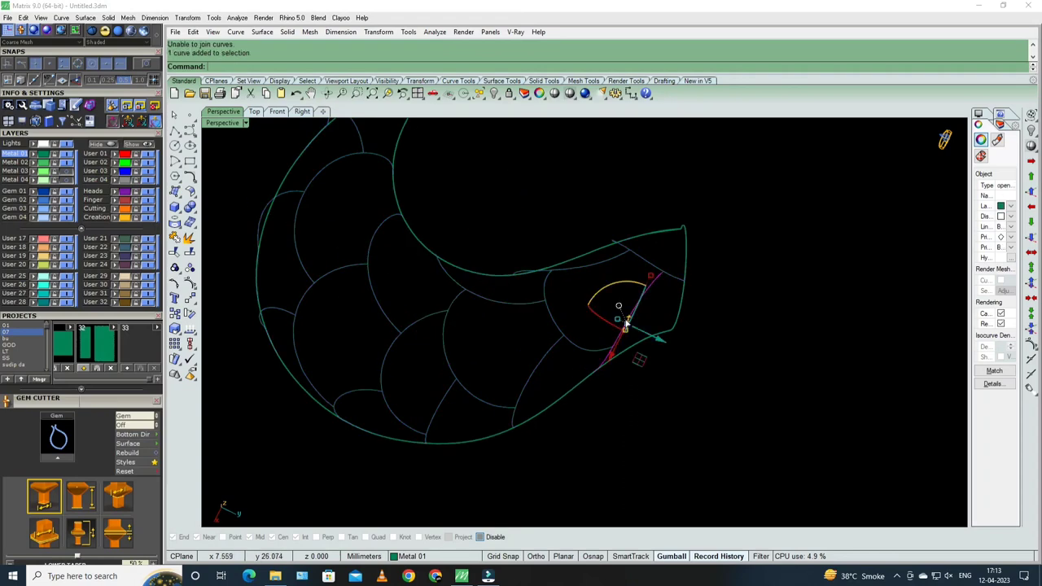
# - Lock the crescent's outline curve
pyautogui.click(617, 316)
pyautogui.scroll(-3, 618, 316)
pyautogui.press('Escape')
pyautogui.moveTo(340, 440); pyautogui.dragTo(745, 149)
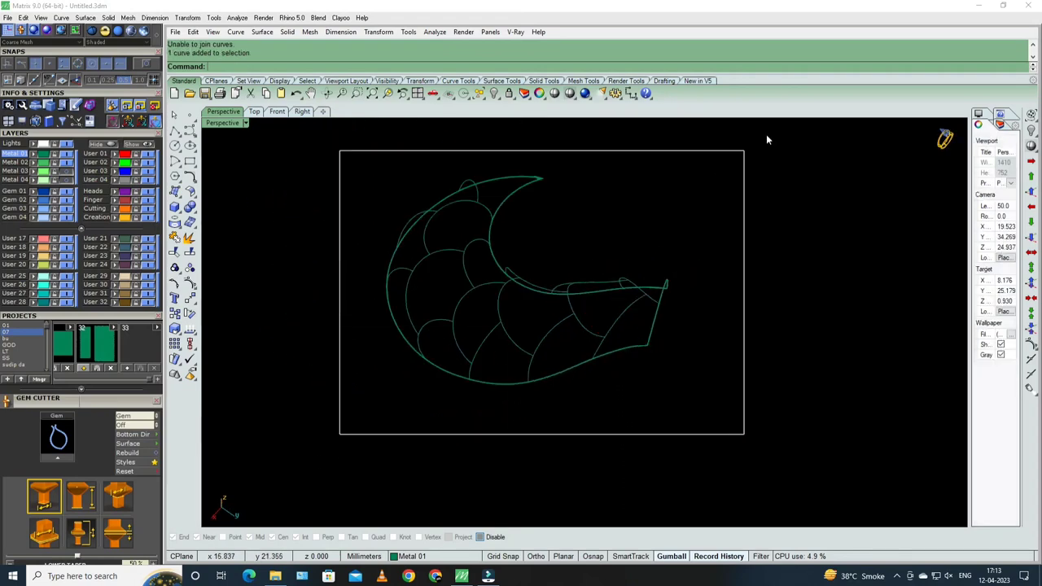
pyautogui.click(538, 184)
pyautogui.click(567, 211)
pyautogui.hotkey('ctrl', 'l')
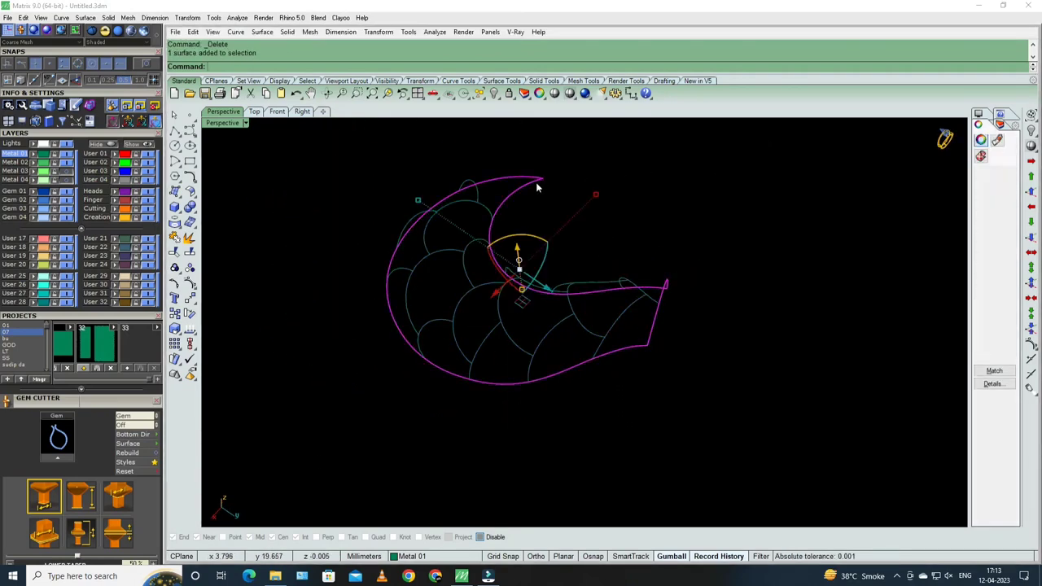
pyautogui.scroll(-2, 566, 224)
# - Rebuild the rib curves with point count 5 and degree 3, then return to shaded view
pyautogui.moveTo(342, 372); pyautogui.dragTo(703, 144)
pyautogui.click(125, 453)
pyautogui.scroll(3, 593, 277)
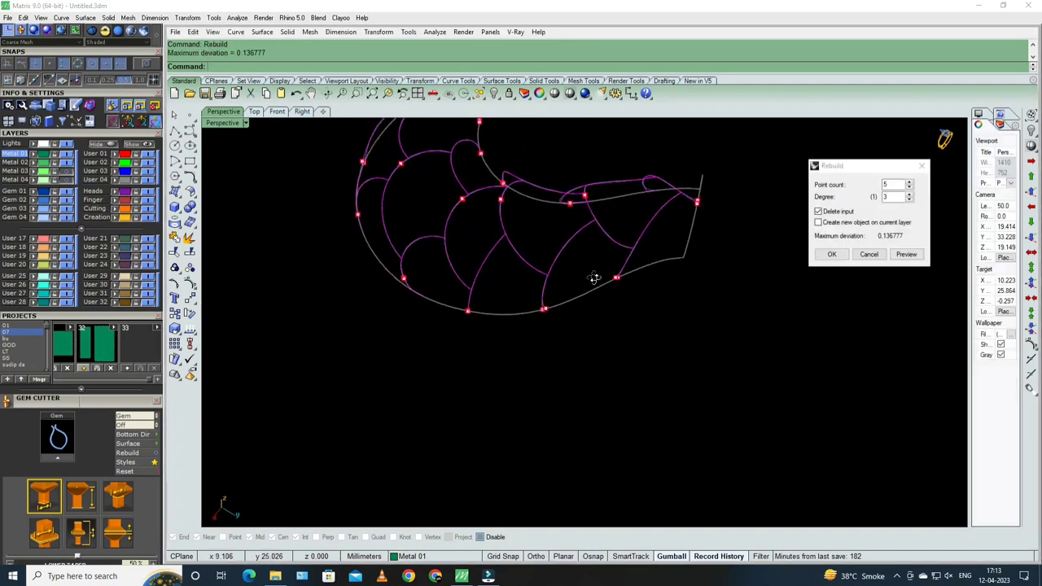
pyautogui.doubleClick(892, 184)
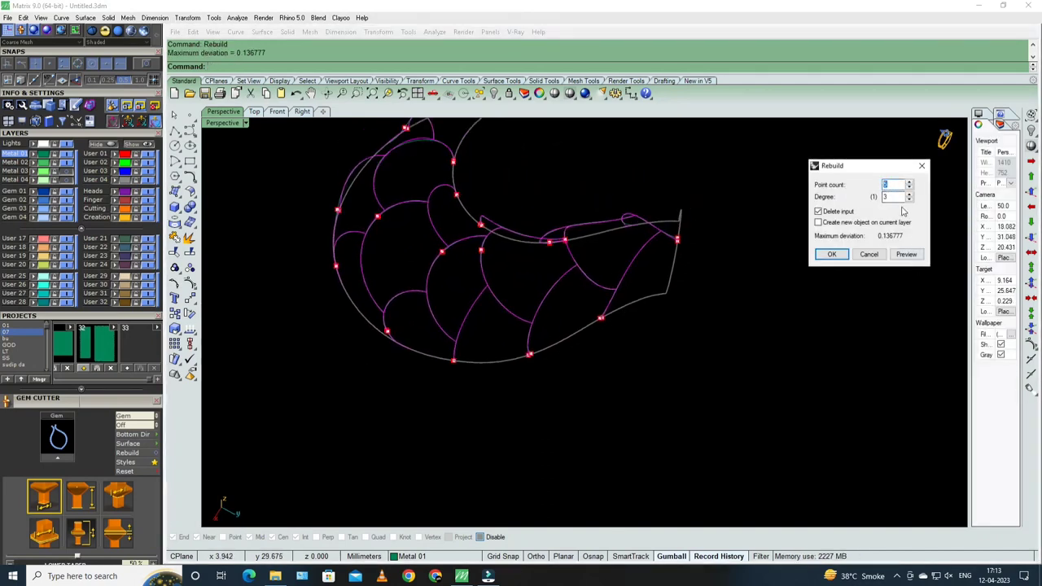
pyautogui.write('10')
pyautogui.click(832, 254)
pyautogui.hotkey('ctrl', 'alt', 's')
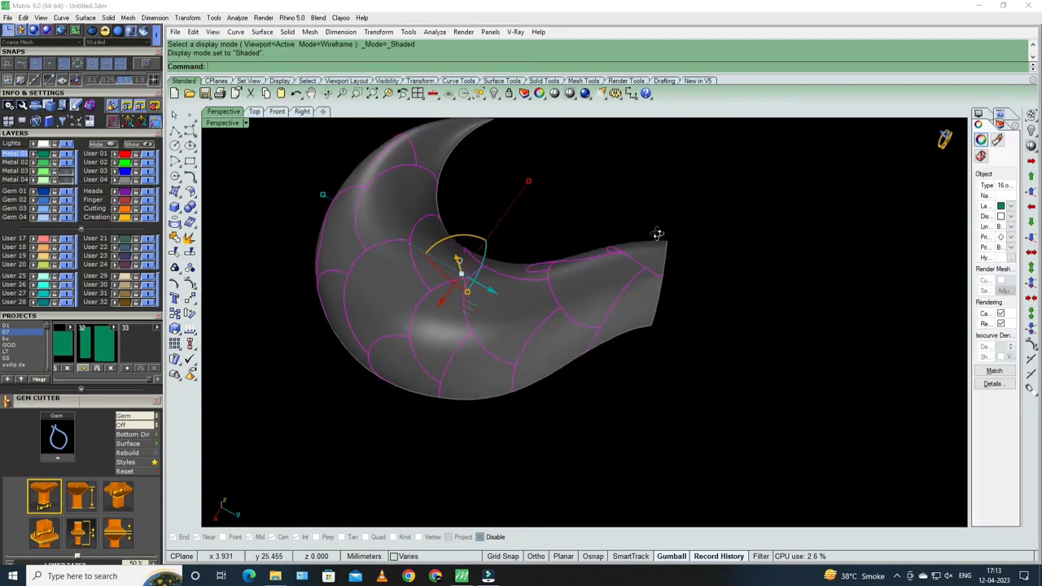
# - Run Pipe on the rib curves with Cap=Round and radius 2, then Group the tubes
pyautogui.write('pipe')
pyautogui.press('Return')
pyautogui.press('Return')
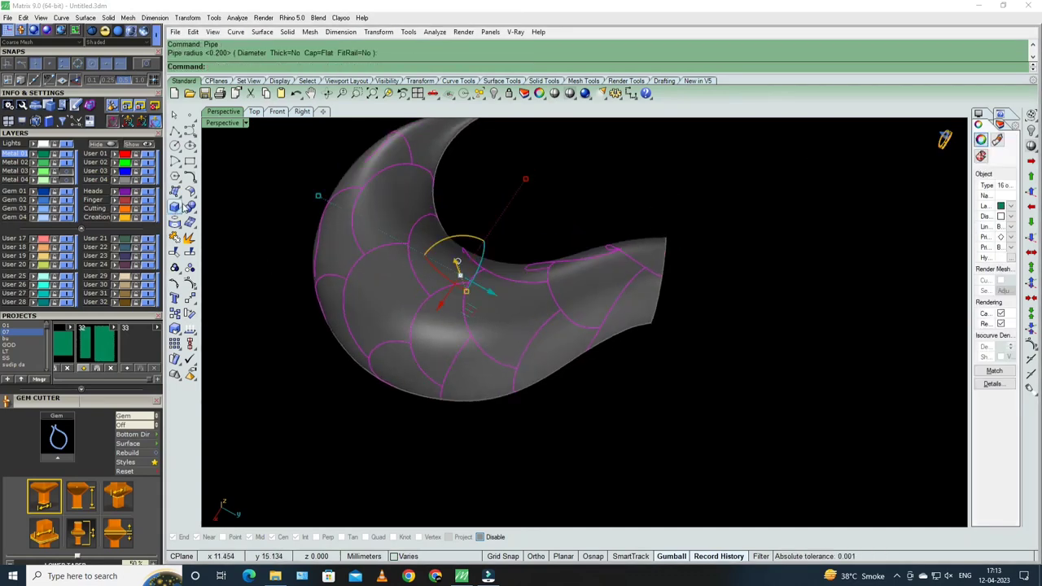
pyautogui.click(183, 208)
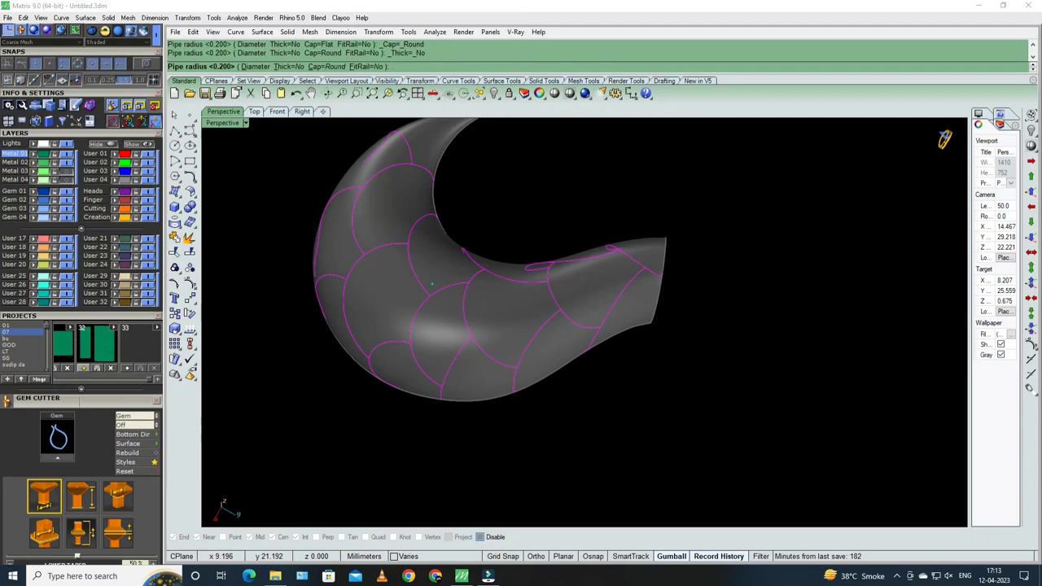
pyautogui.write('2')
pyautogui.press('Return')
pyautogui.moveTo(432, 288); pyautogui.dragTo(581, 328, button='right')
pyautogui.write('g')
pyautogui.press('Return')
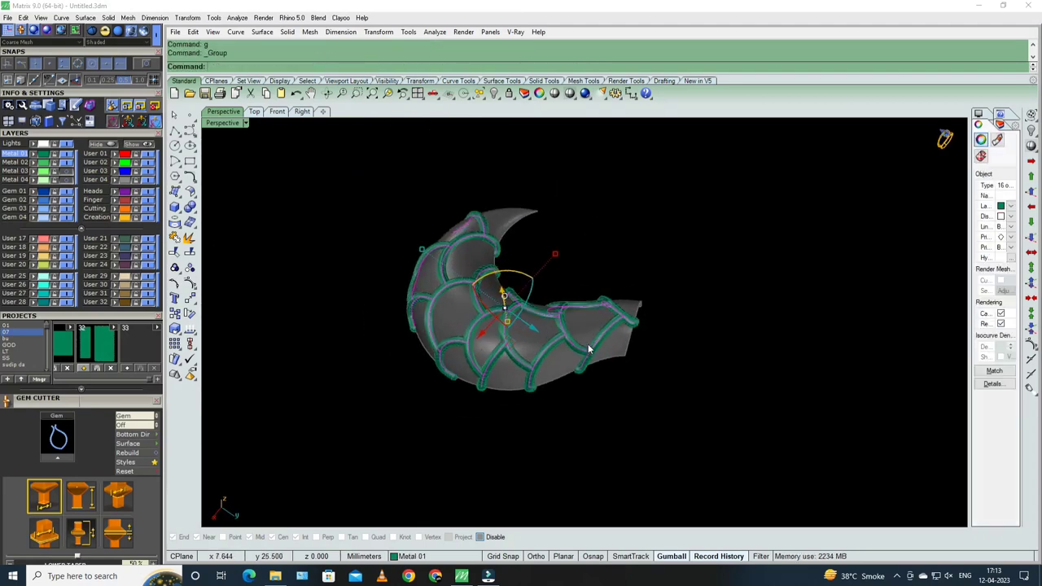
# - Unhide the neck body and regroup the rib tube pieces for cutting
pyautogui.press('Escape')
pyautogui.hotkey('ctrl', 'shift', 'h')
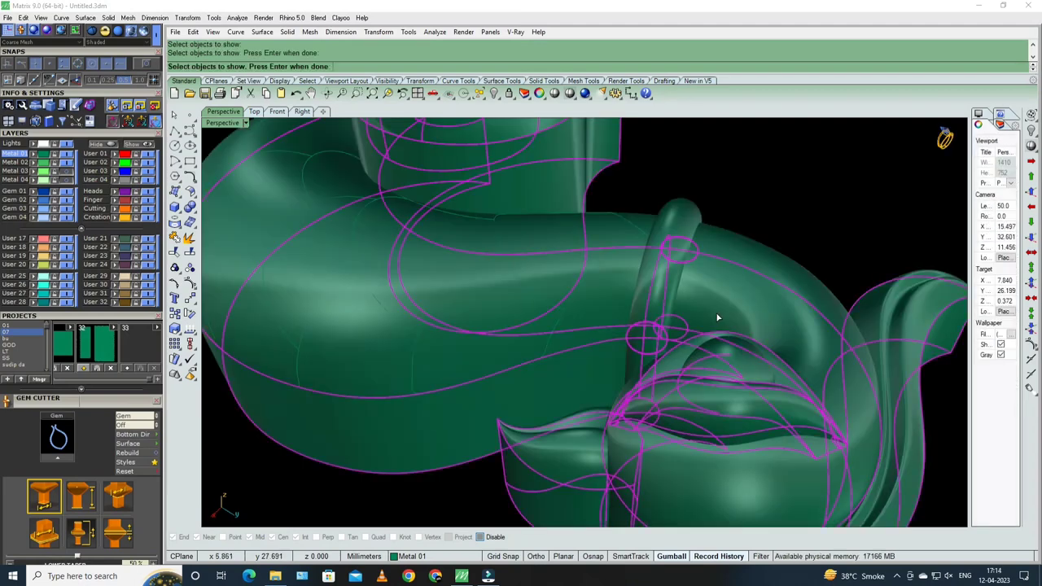
pyautogui.moveTo(718, 318); pyautogui.dragTo(602, 337, button='right')
pyautogui.click(603, 338)
pyautogui.click(631, 362)
pyautogui.press('Return')
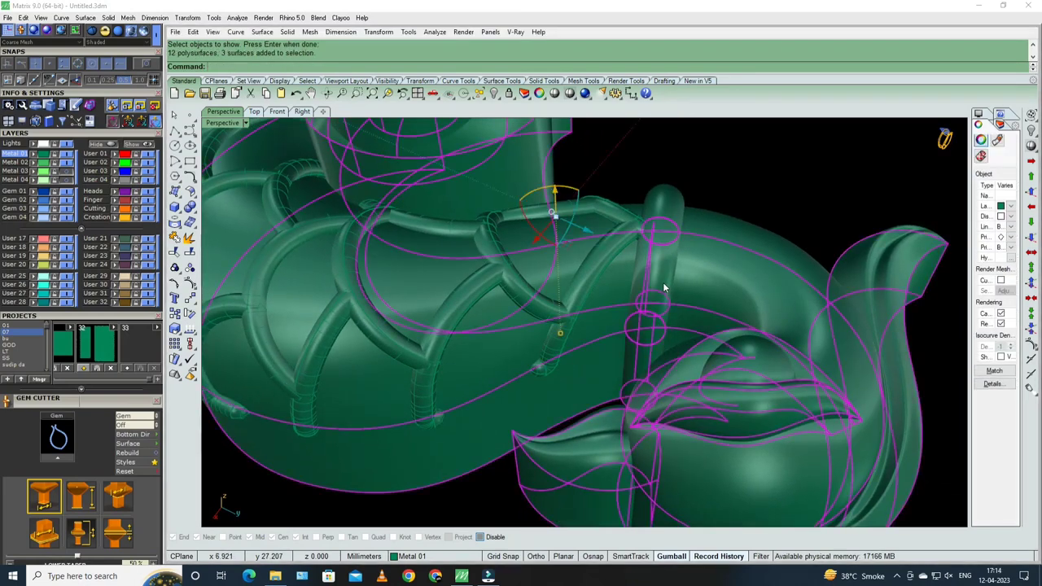
pyautogui.hotkey('ctrl', 'shift', 'g')
pyautogui.keyDown('ctrl'); pyautogui.click(619, 369); pyautogui.keyUp('ctrl')
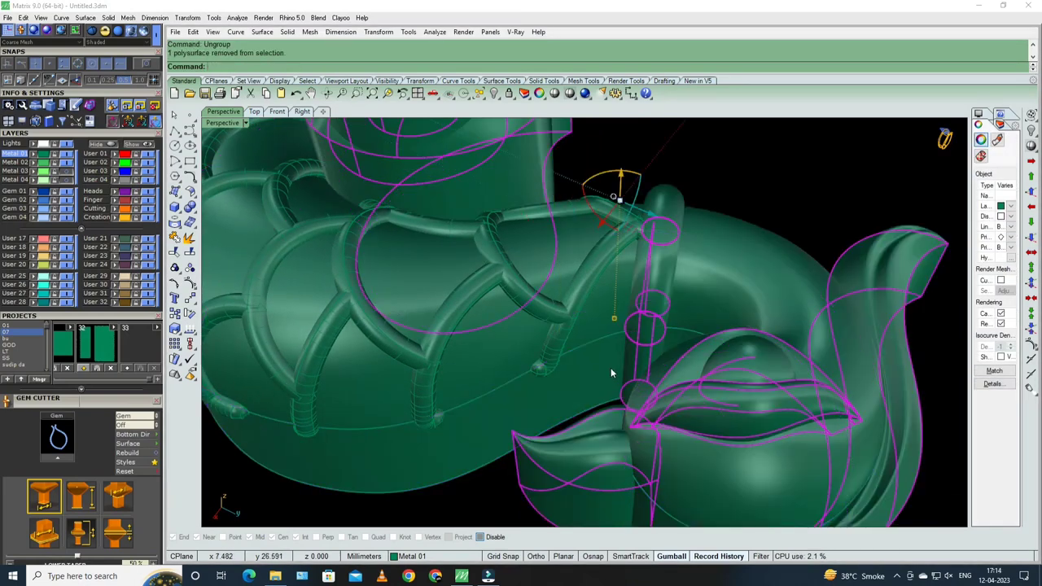
pyautogui.moveTo(611, 372); pyautogui.dragTo(611, 346, button='right')
pyautogui.hotkey('ctrl', 'g')
# - Subtract the first rib tube from the neck body and hide the leftover piece
pyautogui.keyDown('shift'); pyautogui.click(593, 364); pyautogui.keyUp('shift')
pyautogui.click(561, 298)
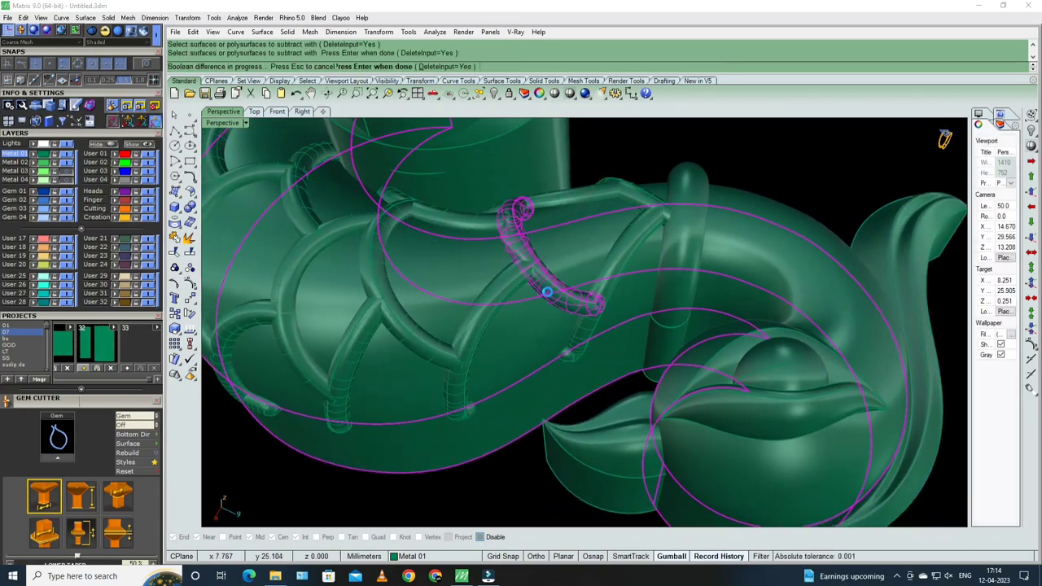
pyautogui.press('Return')
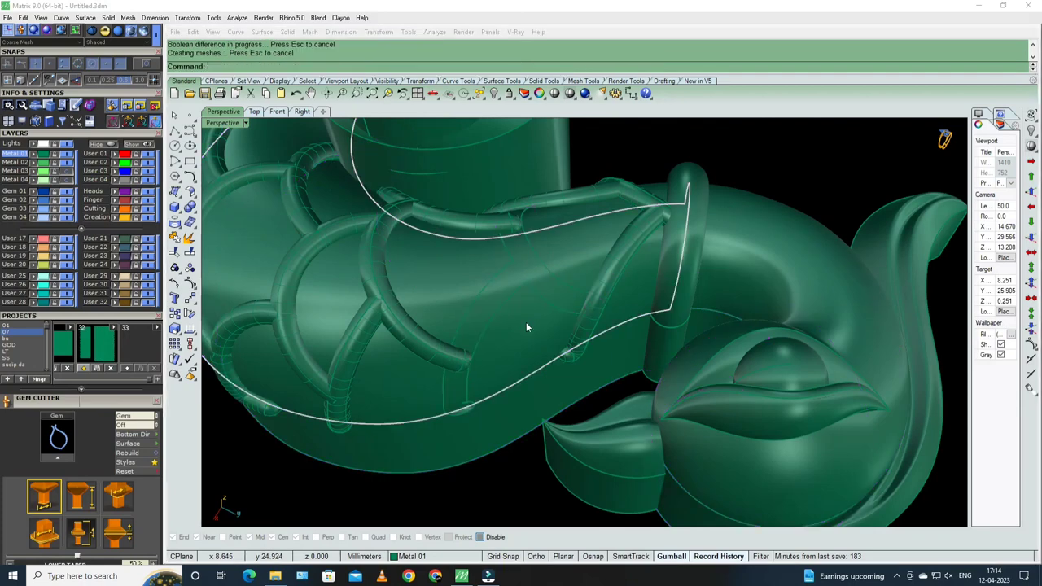
pyautogui.click(526, 326)
pyautogui.hotkey('ctrl', 'h')
pyautogui.click(526, 324)
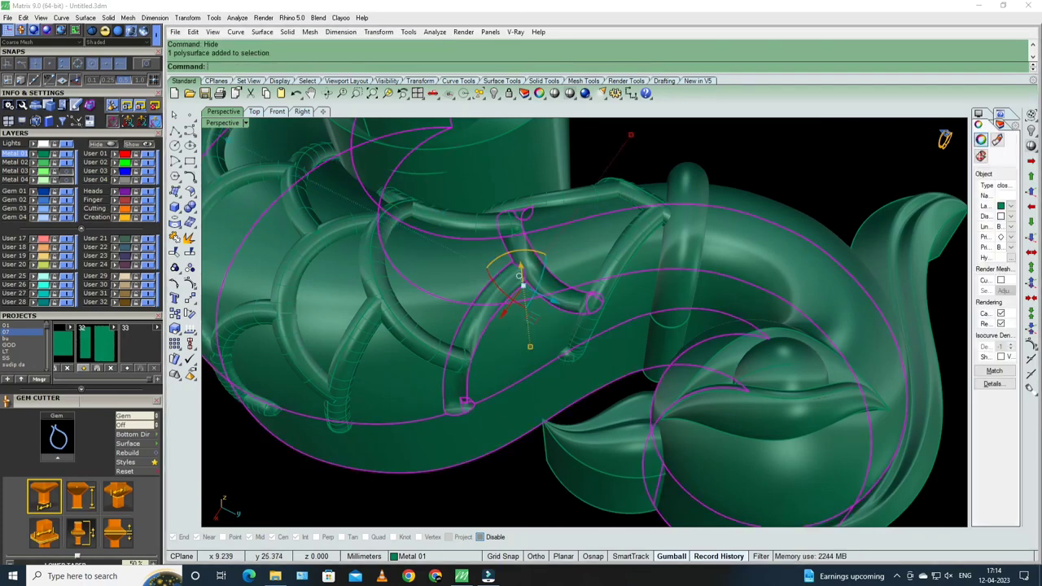
pyautogui.write('BooleanSplit')
pyautogui.press('Return')
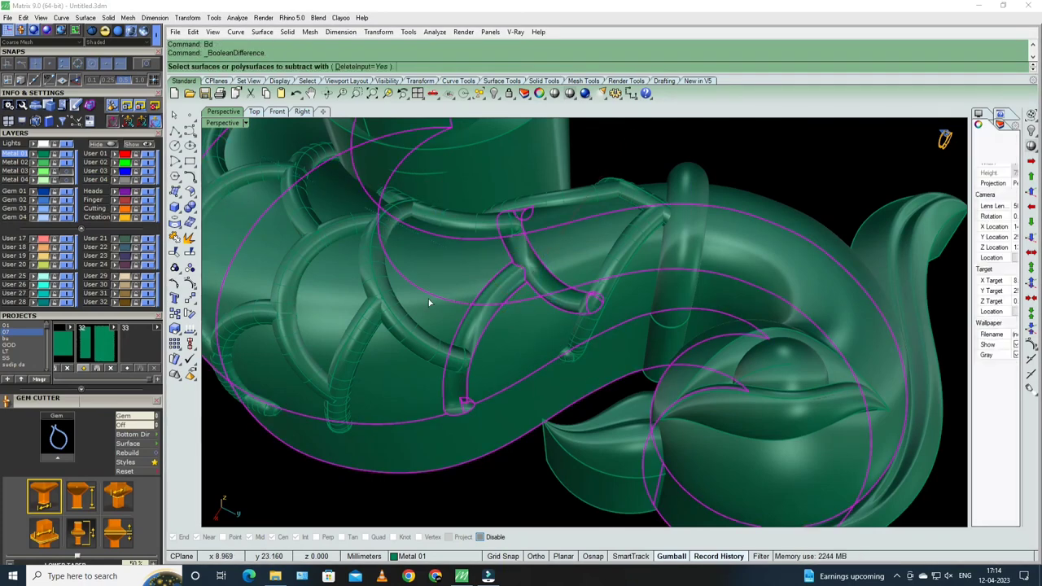
pyautogui.click(414, 330)
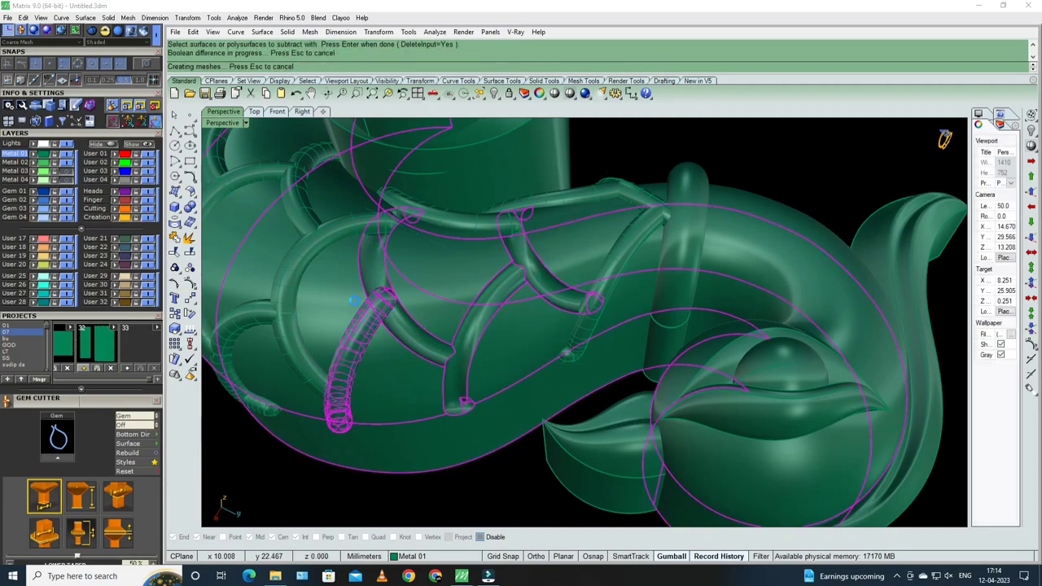
# - Use BooleanDifference (bd) to cut two more rib tubes from the neck body
pyautogui.click(356, 304)
pyautogui.write('bd')
pyautogui.press('Return')
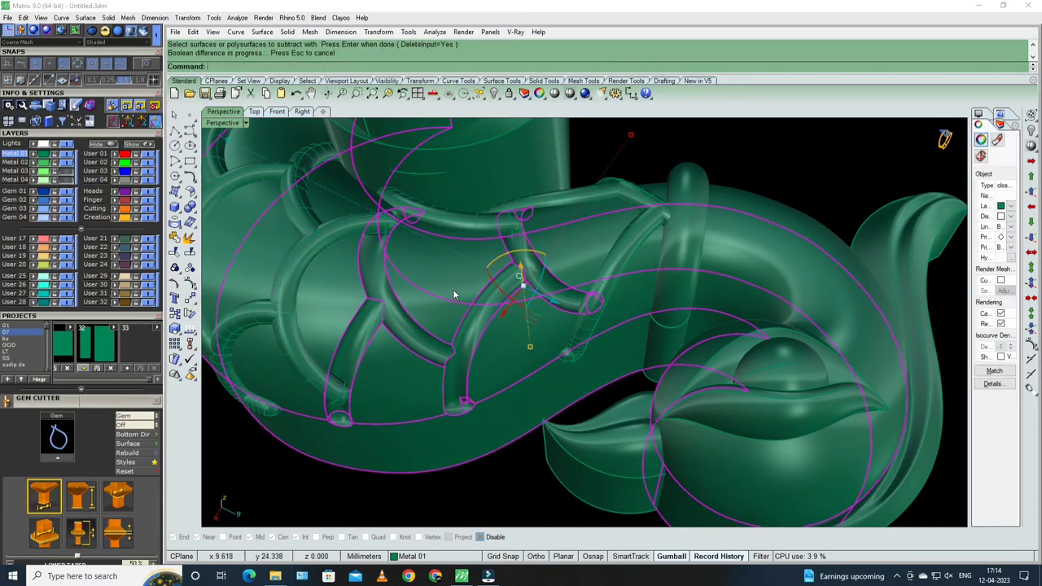
pyautogui.moveTo(356, 304); pyautogui.dragTo(461, 257, button='right')
pyautogui.click(383, 210)
pyautogui.write('Bd')
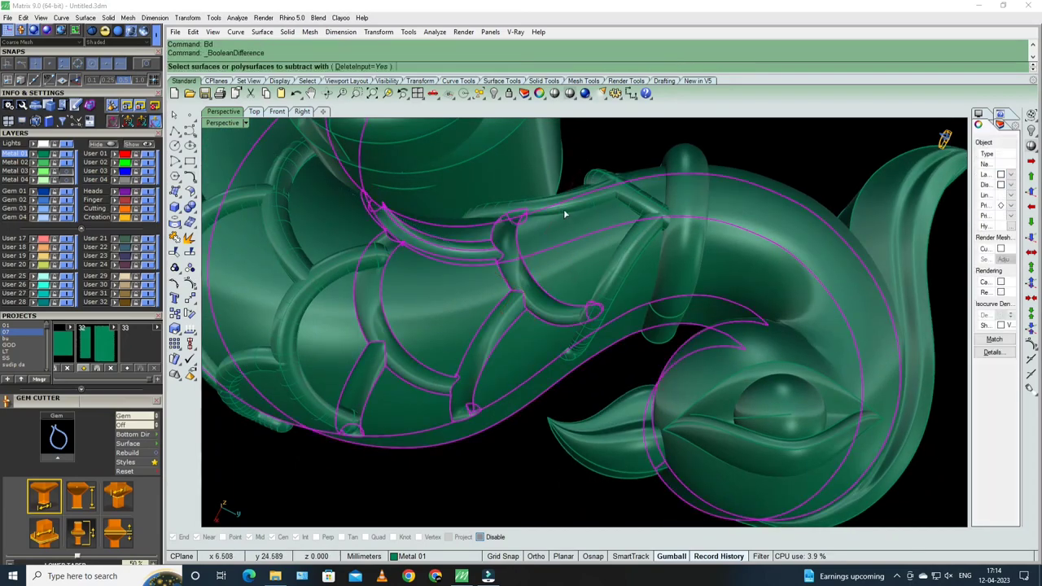
pyautogui.click(563, 209)
pyautogui.press('Return')
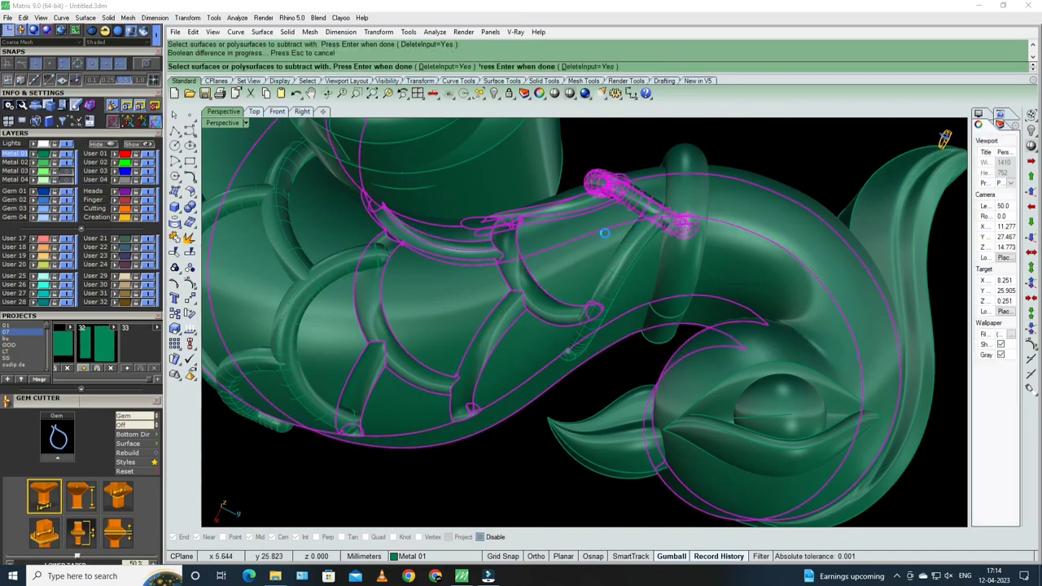
pyautogui.moveTo(606, 237)
pyautogui.mouseDown(button='right')
pyautogui.moveTo(580, 274)
pyautogui.moveTo(572, 315)
pyautogui.mouseUp(button='right')
pyautogui.press('Return')
pyautogui.scroll(3, 580, 274)
pyautogui.scroll(3, 567, 302)
# - Keep subtracting the remaining lower-left and left rib tubes from the neck body
pyautogui.press('Return')
pyautogui.click(570, 269)
pyautogui.click(504, 342)
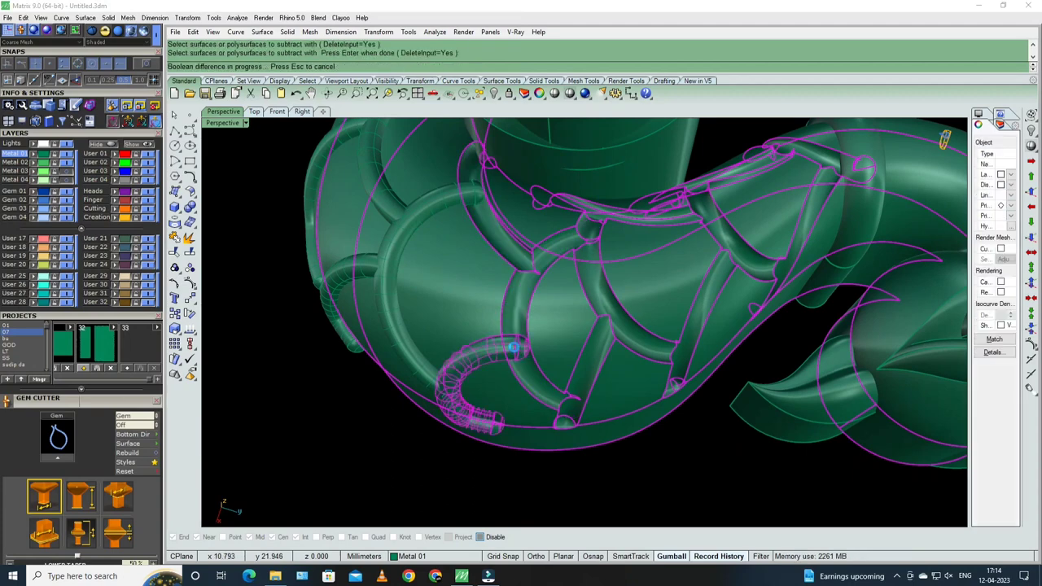
pyautogui.press('Return')
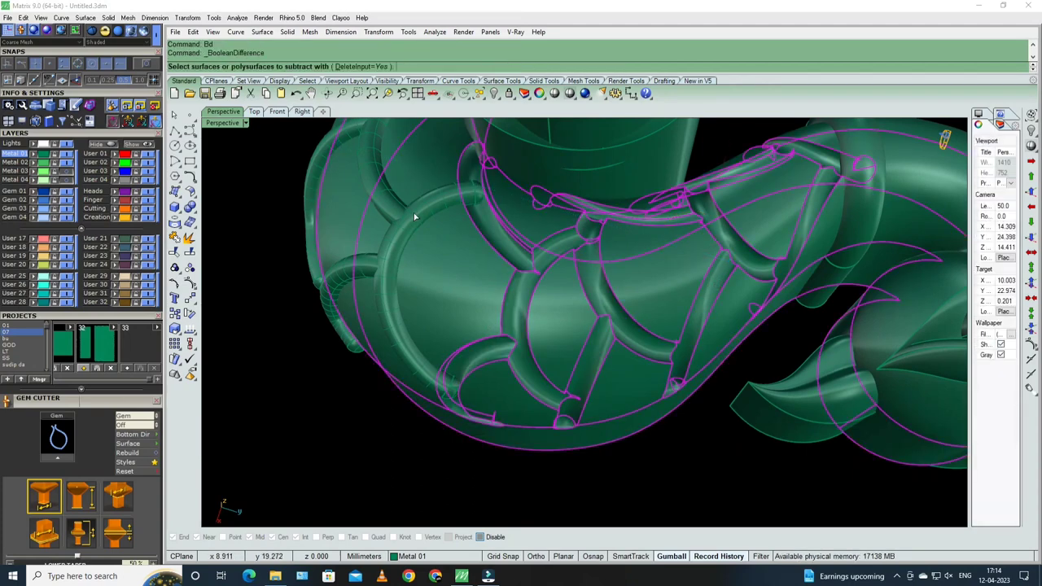
pyautogui.click(395, 210)
pyautogui.click(359, 281)
pyautogui.press('Return')
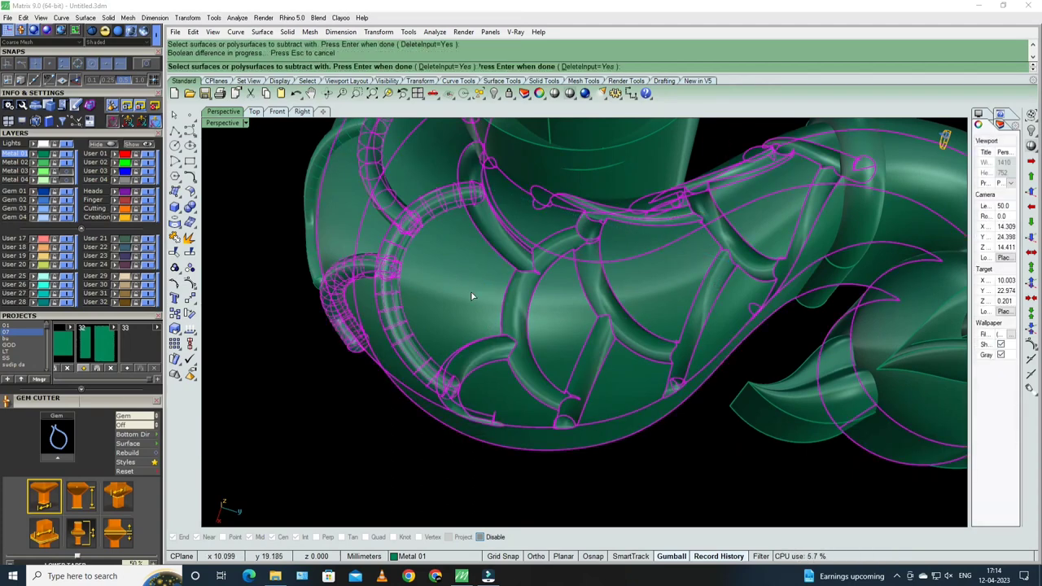
pyautogui.scroll(-3, 441, 290)
pyautogui.moveTo(465, 302); pyautogui.dragTo(446, 360, button='right')
pyautogui.press('Return')
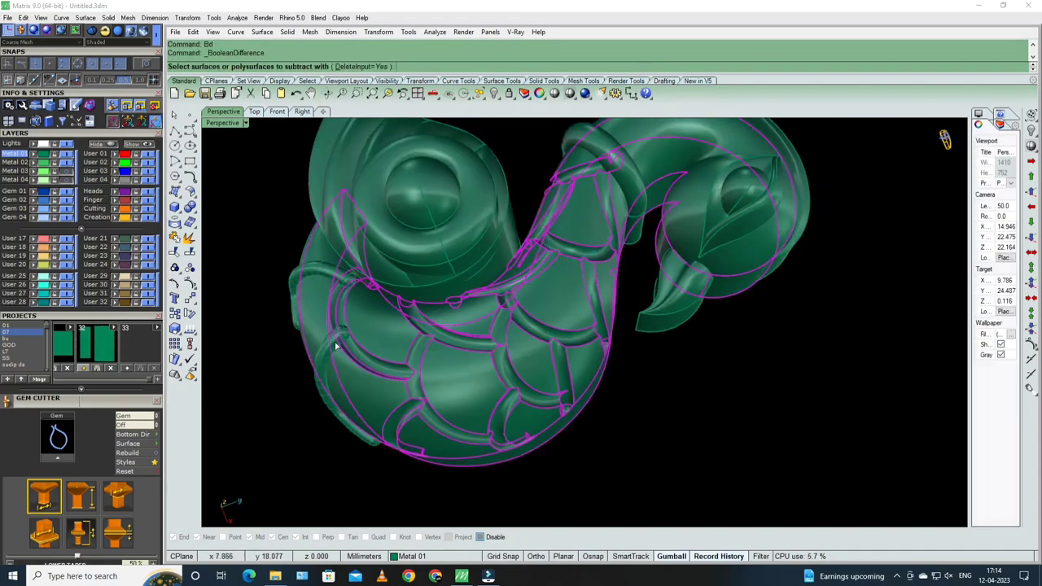
pyautogui.click(352, 325)
# - Extract the green feather patch surfaces from the neck with ExtractSrf
pyautogui.press('Return')
pyautogui.scroll(5, 346, 295)
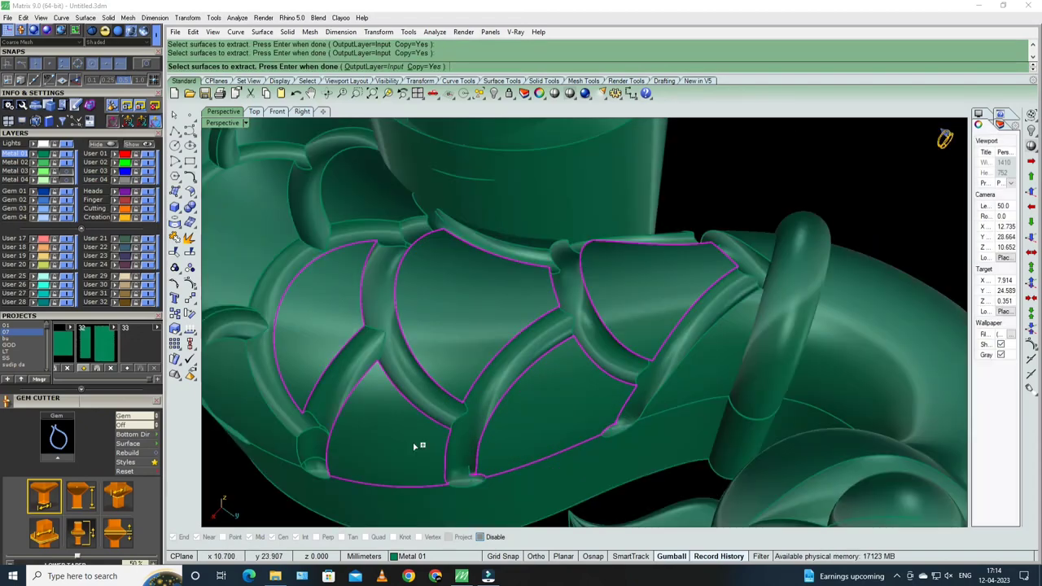
pyautogui.press('Return')
pyautogui.scroll(-6, 538, 374)
pyautogui.hotkey('ctrl', 'i')
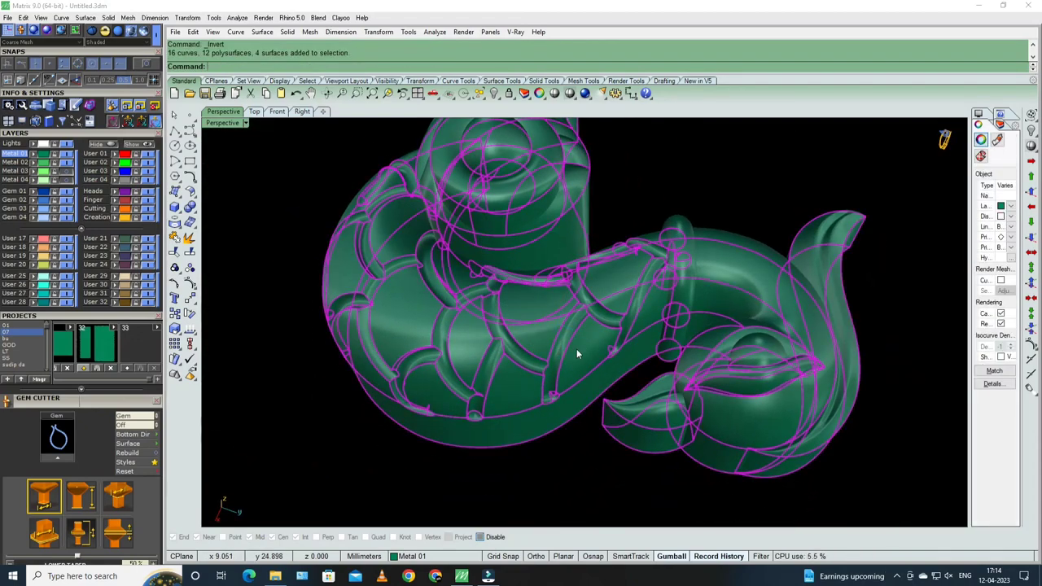
pyautogui.moveTo(577, 348); pyautogui.dragTo(585, 339, button='right')
pyautogui.press('Escape')
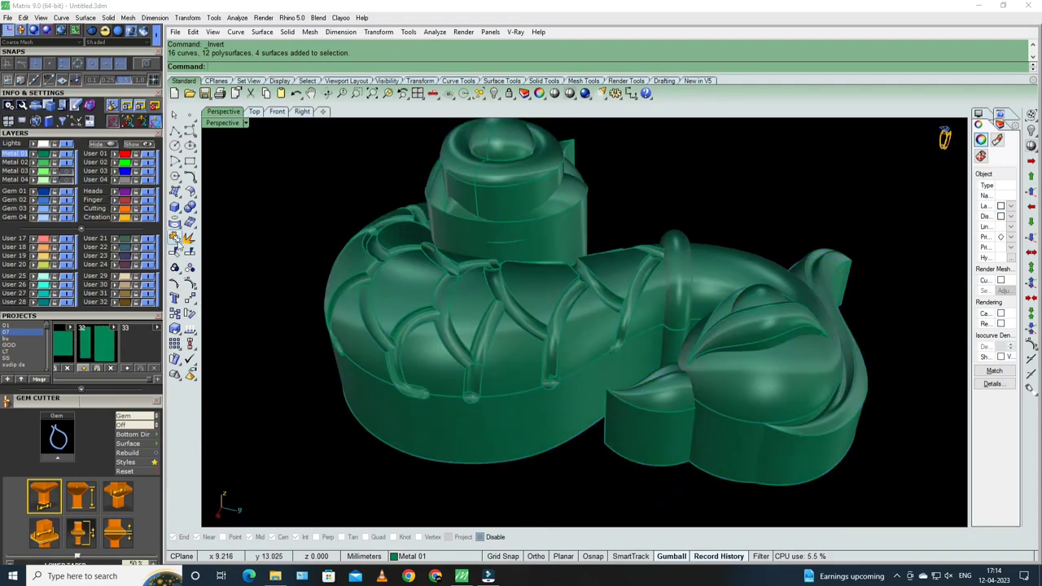
pyautogui.click(187, 240)
pyautogui.moveTo(554, 309); pyautogui.dragTo(580, 285, button='right')
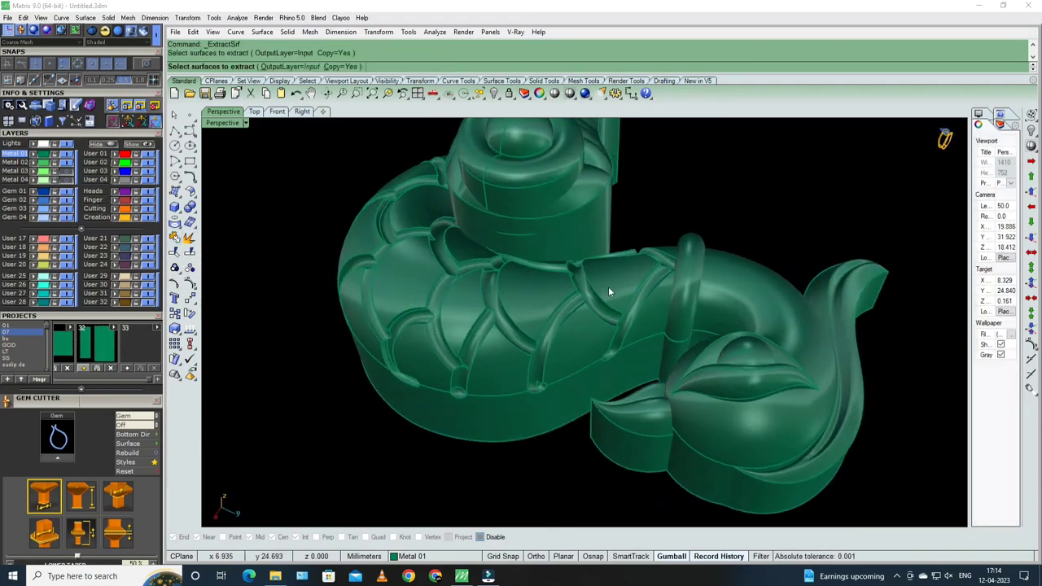
pyautogui.click(608, 286)
pyautogui.click(602, 313)
pyautogui.press('Return')
# - Invert the selection and lock everything except the extracted patches
pyautogui.hotkey('ctrl', 'i')
pyautogui.hotkey('ctrl', 'l')
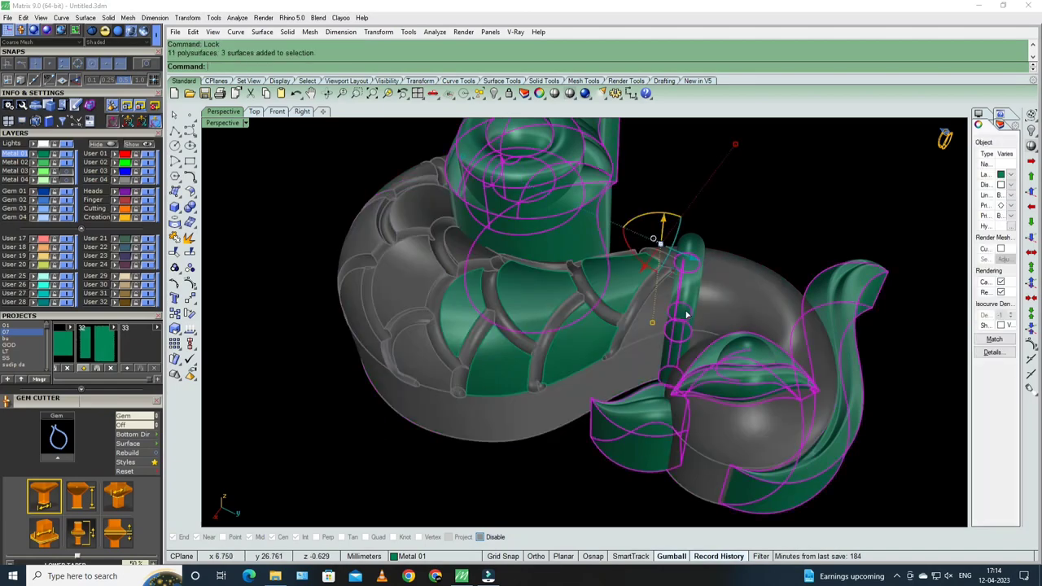
pyautogui.press('Escape')
pyautogui.scroll(-3, 556, 230)
pyautogui.scroll(4, 596, 331)
# - Zoom onto one green feather patch and duplicate its border as a curve
pyautogui.hotkey('ctrl', 'w')
pyautogui.moveTo(497, 236); pyautogui.dragTo(627, 351)
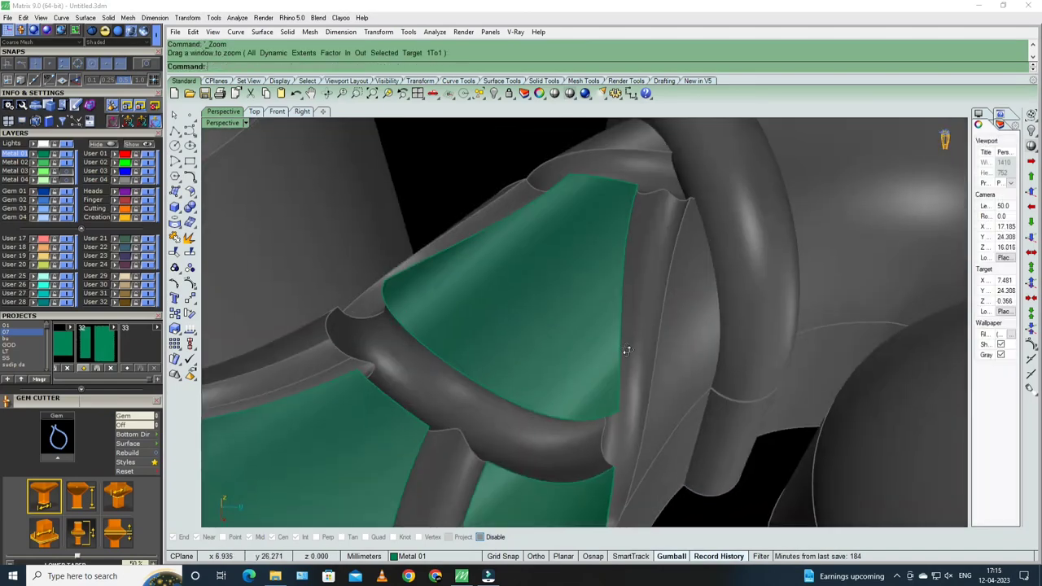
pyautogui.scroll(-3, 627, 351)
pyautogui.click(552, 307)
pyautogui.moveTo(552, 308)
pyautogui.mouseDown(button='right')
pyautogui.moveTo(565, 331)
pyautogui.moveTo(548, 332)
pyautogui.mouseUp(button='right')
pyautogui.write('d')
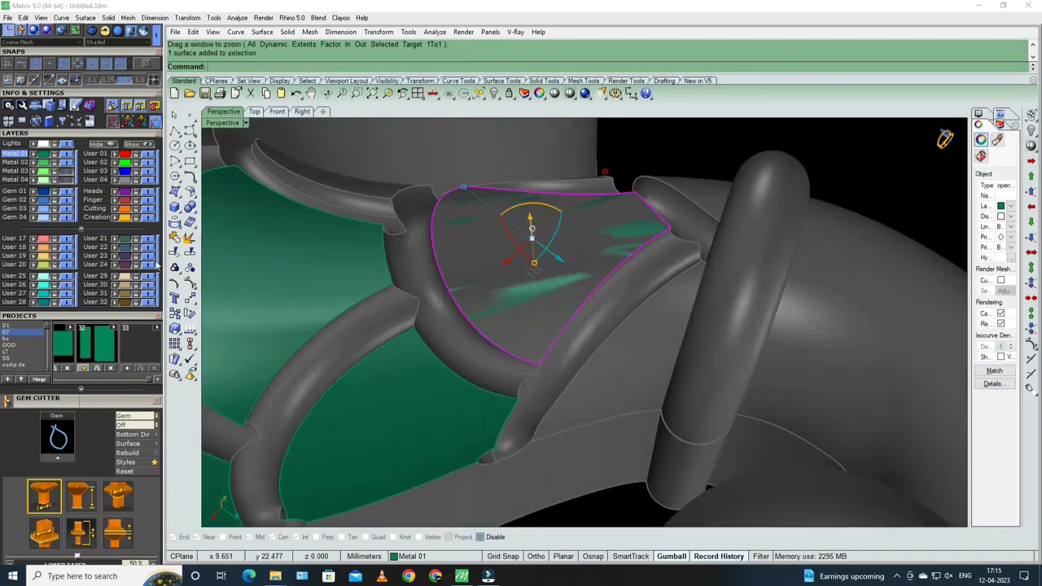
pyautogui.click(176, 222)
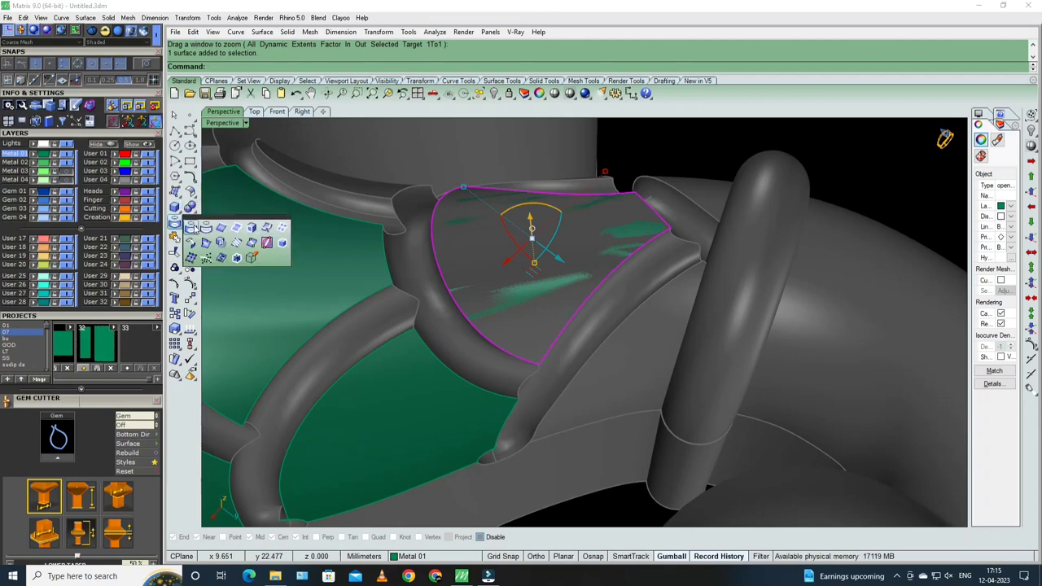
pyautogui.click(236, 229)
pyautogui.moveTo(624, 318)
pyautogui.mouseDown(button='right')
pyautogui.moveTo(565, 298)
pyautogui.moveTo(573, 320)
pyautogui.mouseUp(button='right')
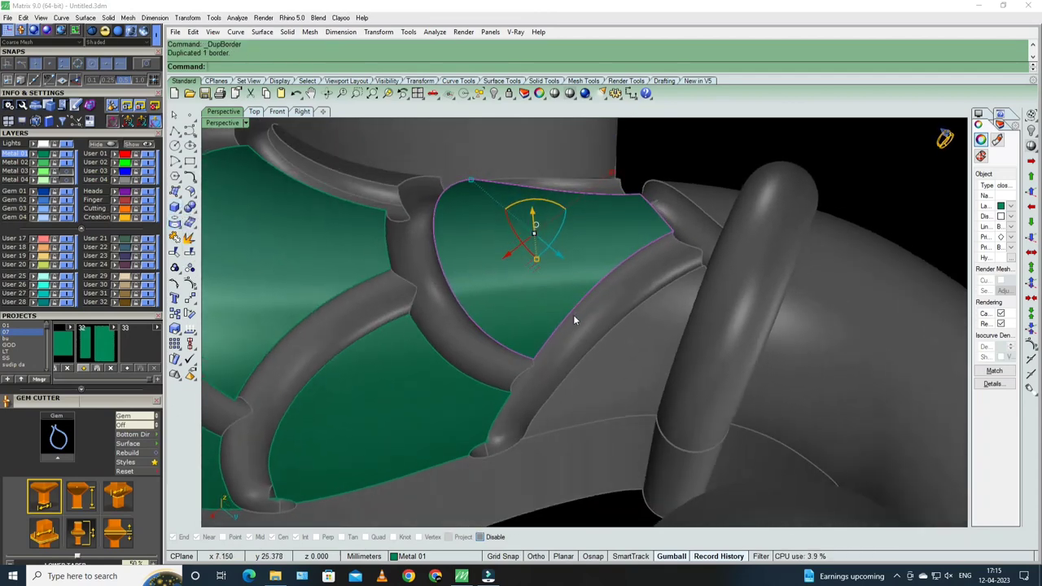
pyautogui.write('O')
# - Inset the patch outline onto the patch surface with OffsetCrvOnSrf
pyautogui.press('Return')
pyautogui.click(559, 296)
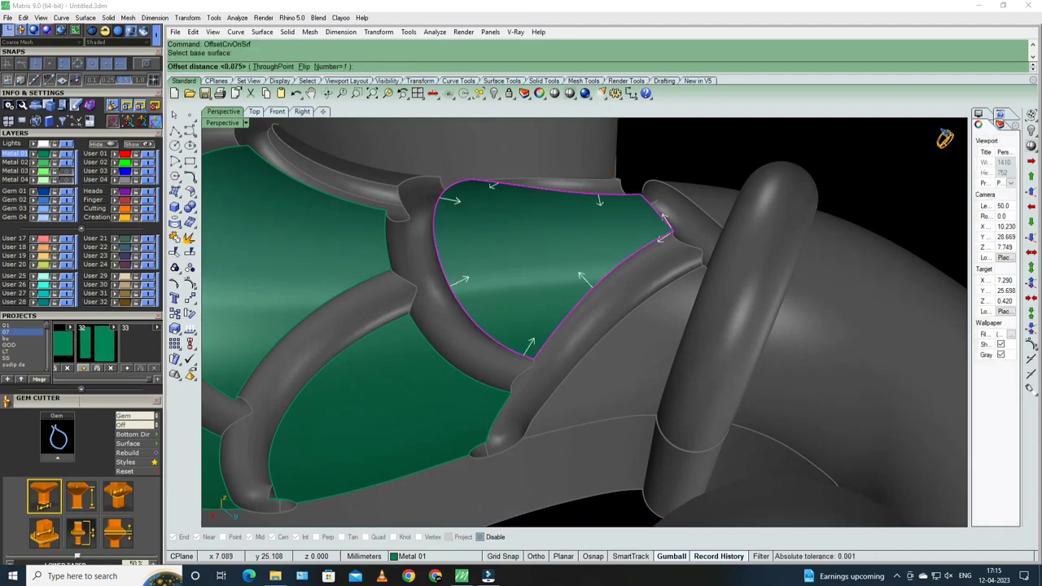
pyautogui.write('1')
pyautogui.press('Return')
pyautogui.moveTo(567, 335); pyautogui.dragTo(514, 269, button='right')
# - Split the green patch along the inset curve into inner and outer pieces
pyautogui.write('SP')
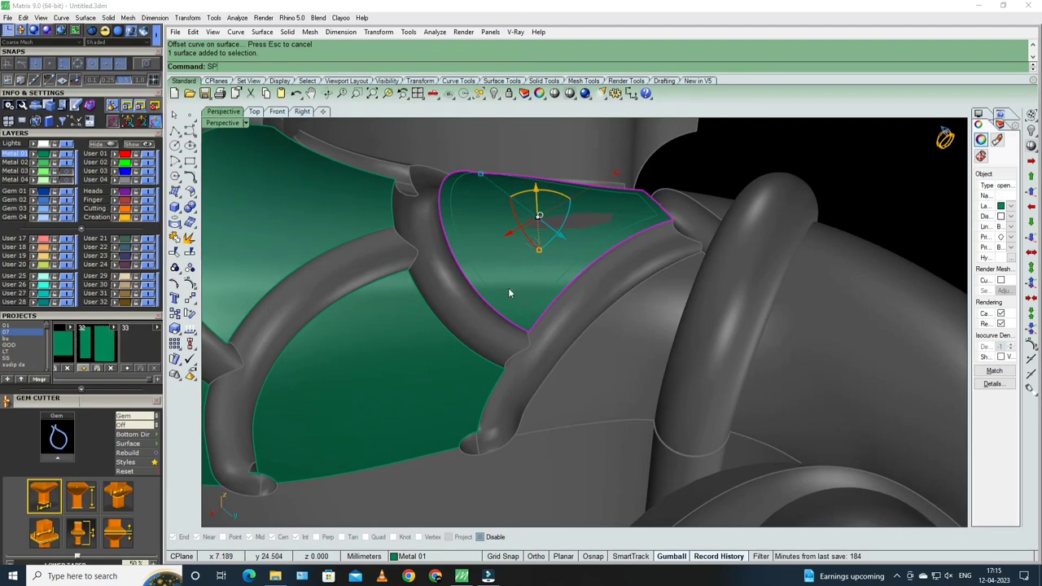
pyautogui.press('Return')
pyautogui.click(505, 304)
pyautogui.press('Return')
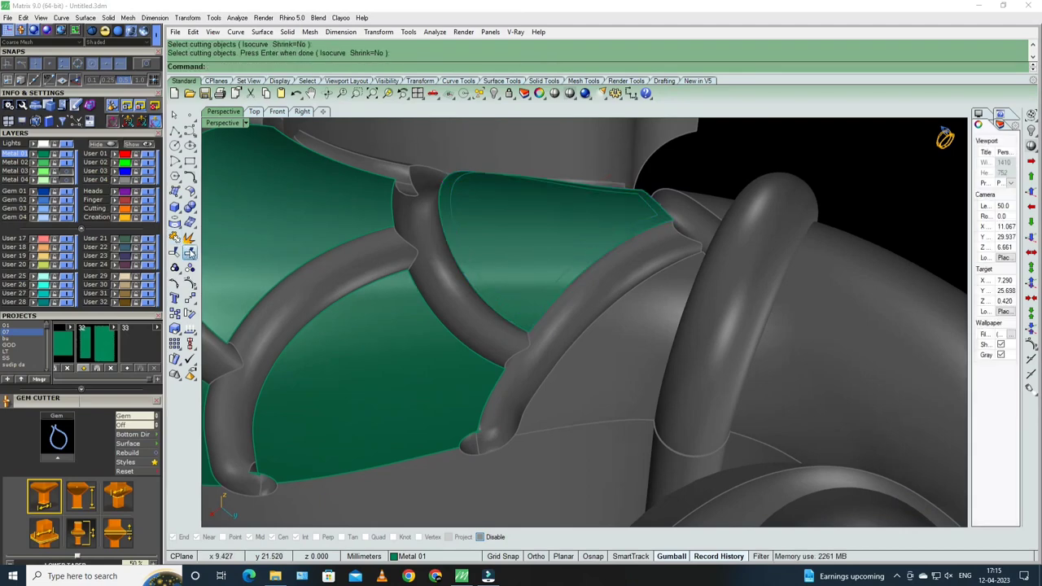
pyautogui.press('Return')
pyautogui.click(531, 281)
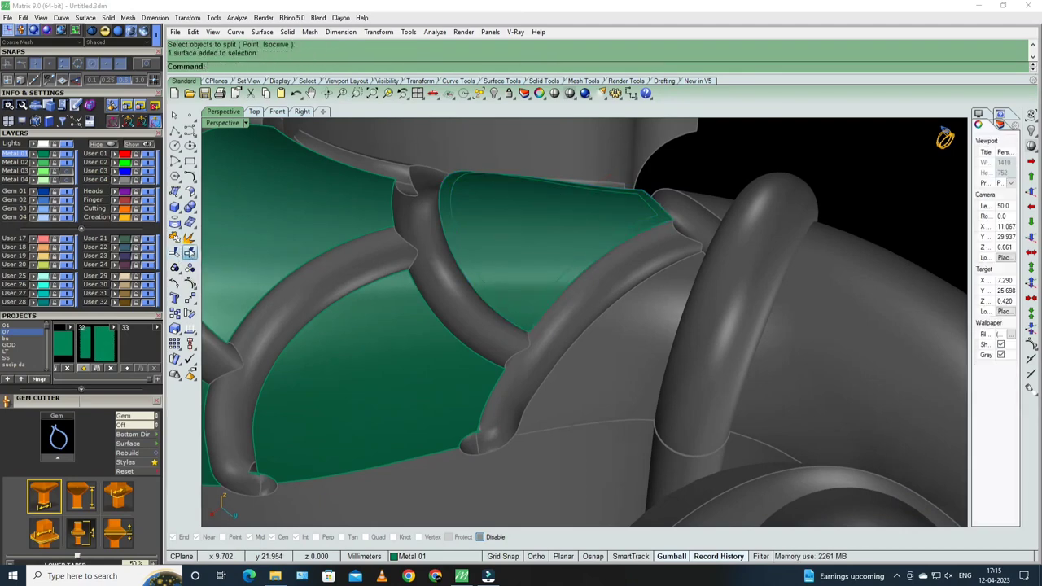
pyautogui.press('Return')
pyautogui.click(505, 274)
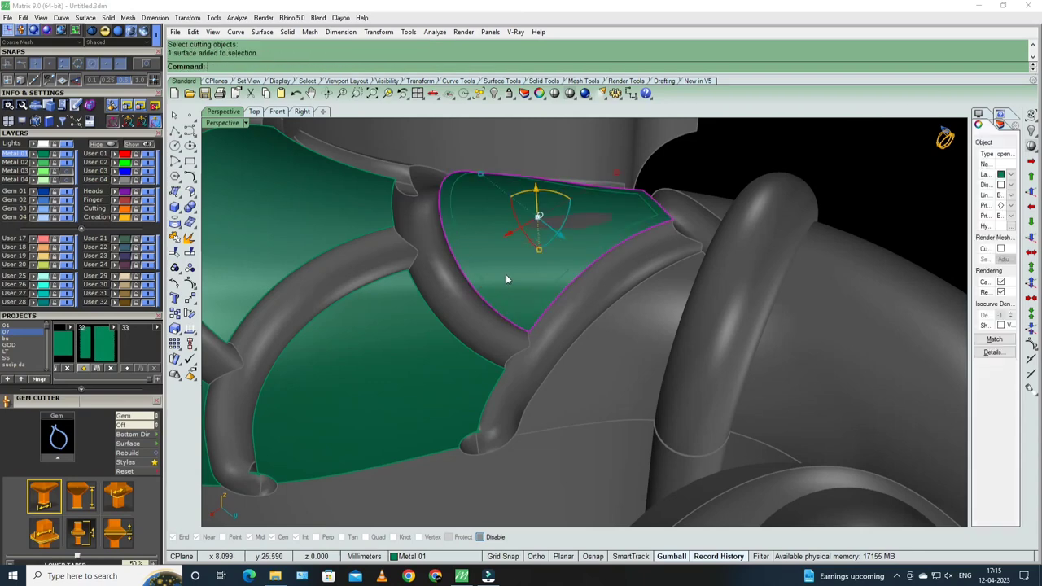
pyautogui.press('Return')
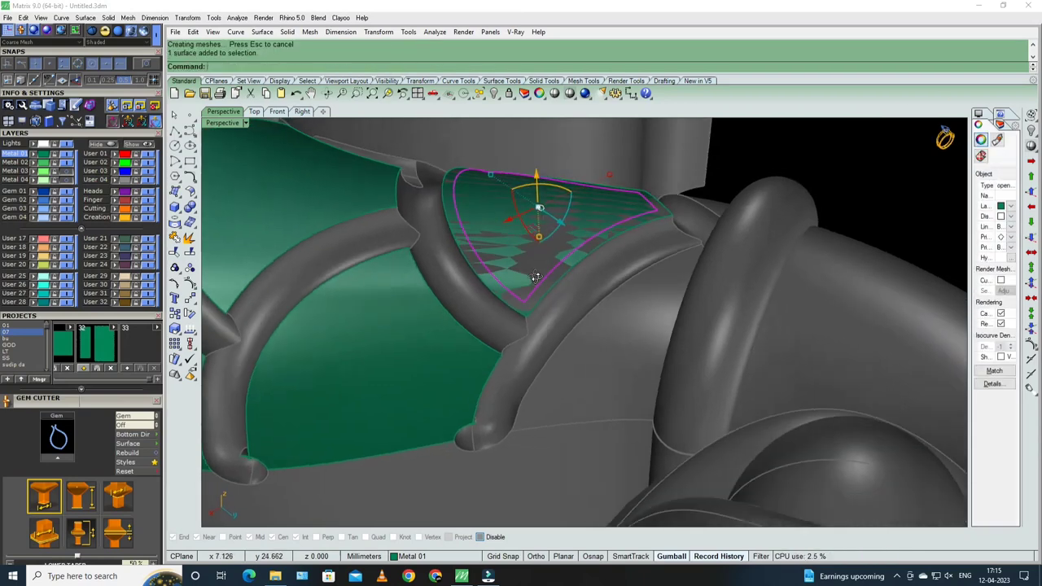
pyautogui.moveTo(500, 272); pyautogui.dragTo(591, 291, button='right')
# - Offset the inner piece outward 0.05 as a single surface and delete the extra result
pyautogui.write('OS')
pyautogui.press('Return')
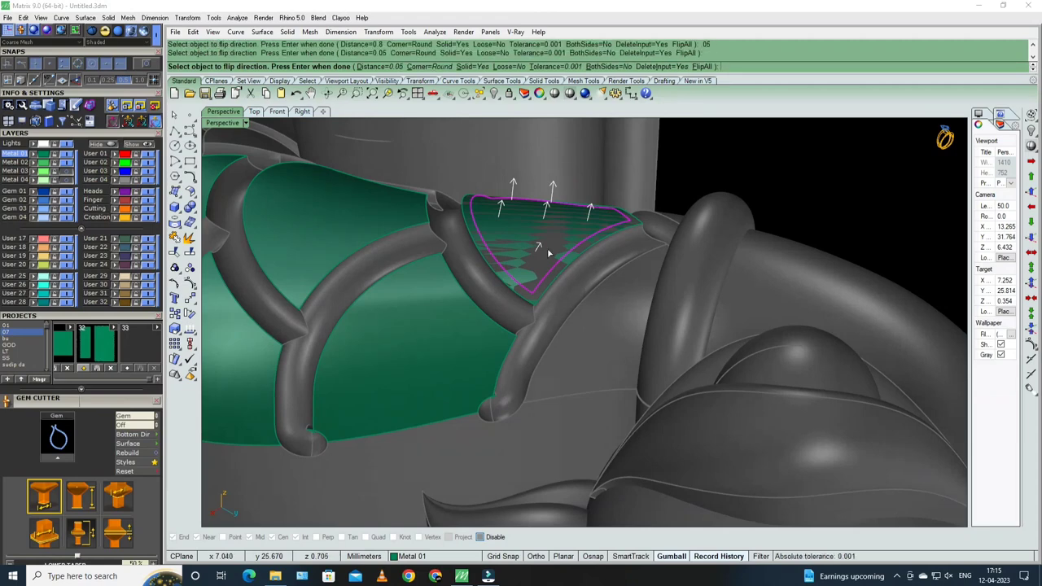
pyautogui.press('Return')
pyautogui.moveTo(510, 259)
pyautogui.mouseDown(button='right')
pyautogui.moveTo(538, 237)
pyautogui.moveTo(545, 259)
pyautogui.moveTo(514, 247)
pyautogui.moveTo(467, 200)
pyautogui.mouseUp(button='right')
pyautogui.press('Return')
pyautogui.write('s')
pyautogui.press('Return')
pyautogui.press('Return')
pyautogui.press('Delete')
pyautogui.click(499, 247)
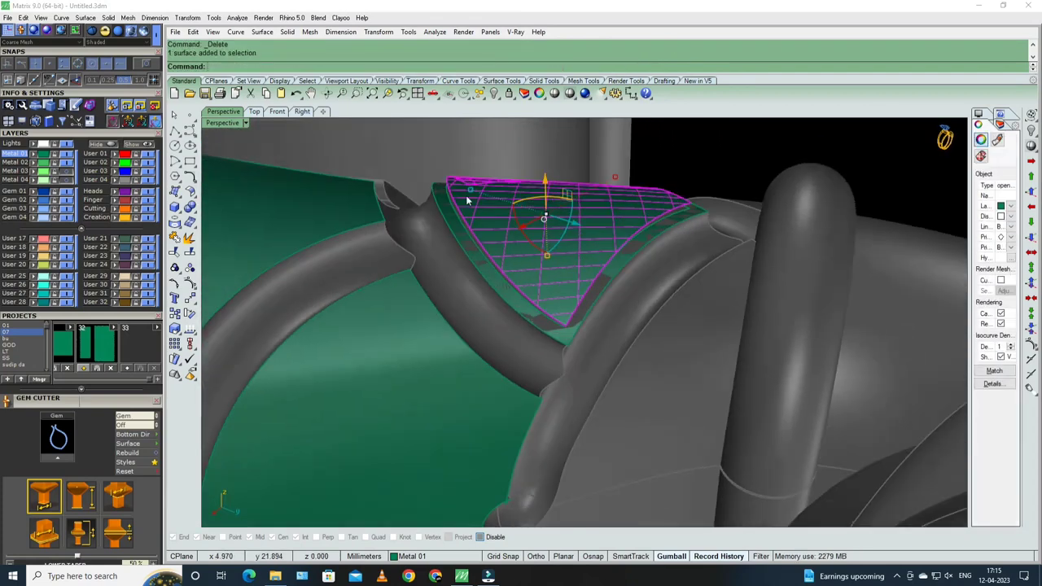
# - Duplicate the raised surface's border and select both outline curves
pyautogui.click(178, 226)
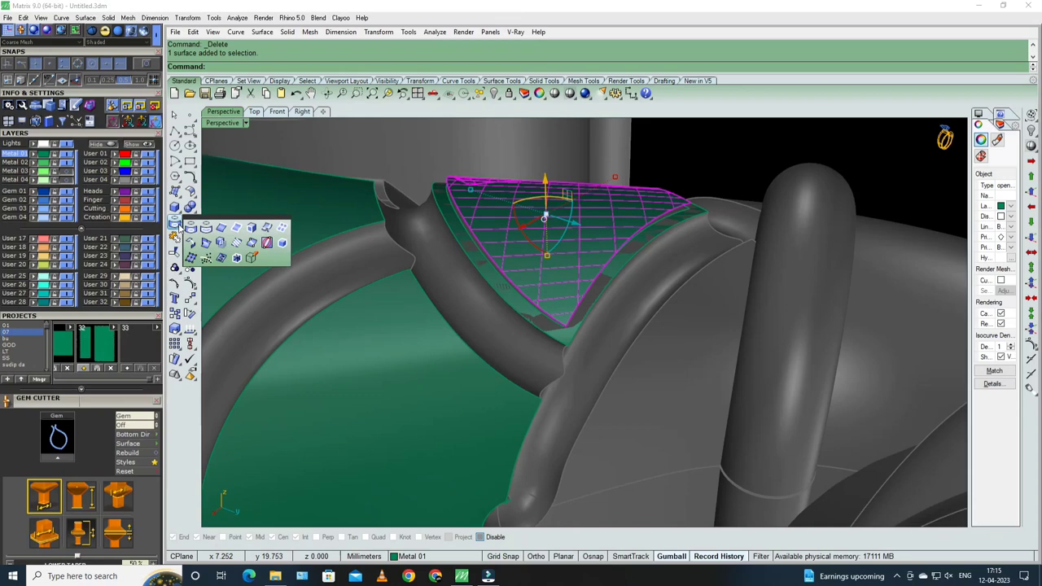
pyautogui.click(236, 229)
pyautogui.moveTo(570, 309); pyautogui.dragTo(522, 331, button='right')
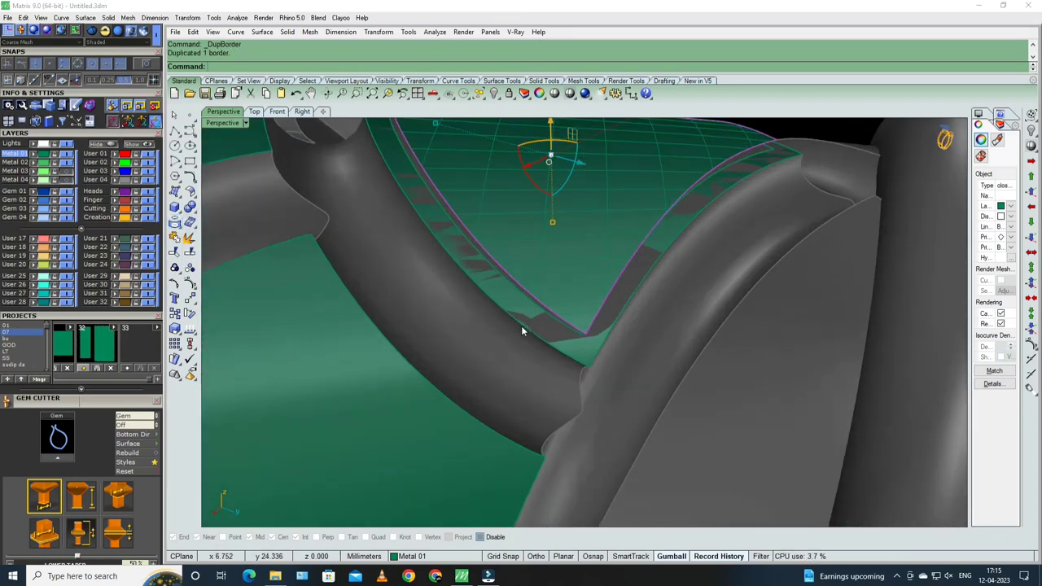
pyautogui.keyDown('shift'); pyautogui.click(522, 331); pyautogui.keyUp('shift')
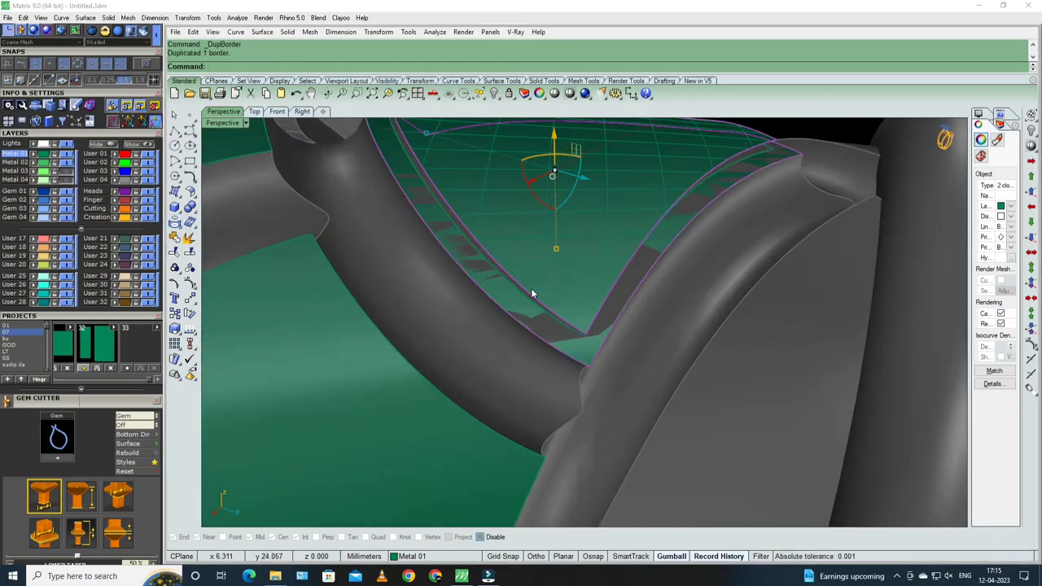
pyautogui.scroll(-3, 521, 323)
pyautogui.scroll(-3, 537, 321)
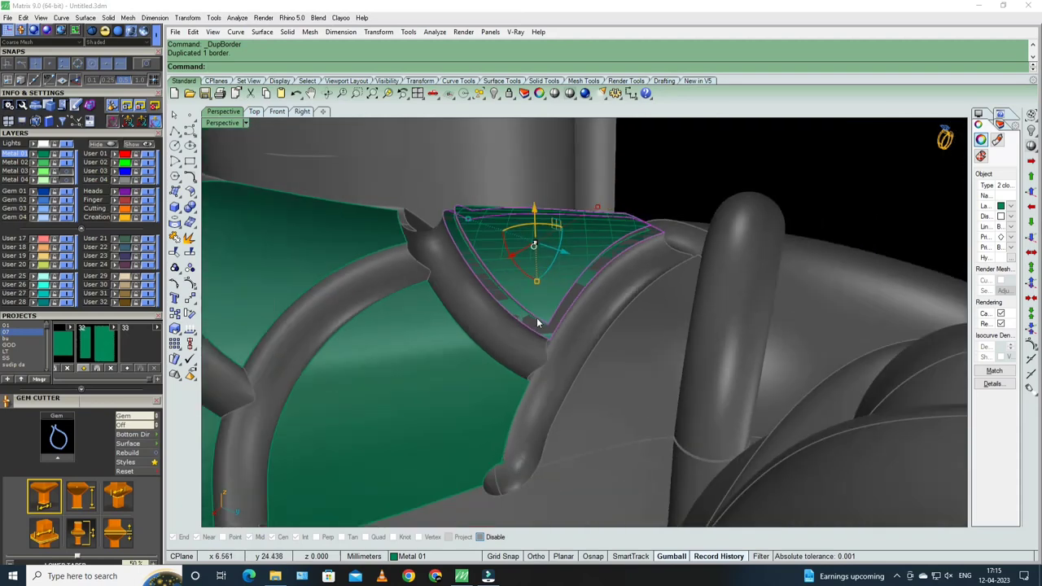
pyautogui.write('pp')
pyautogui.press('Return')
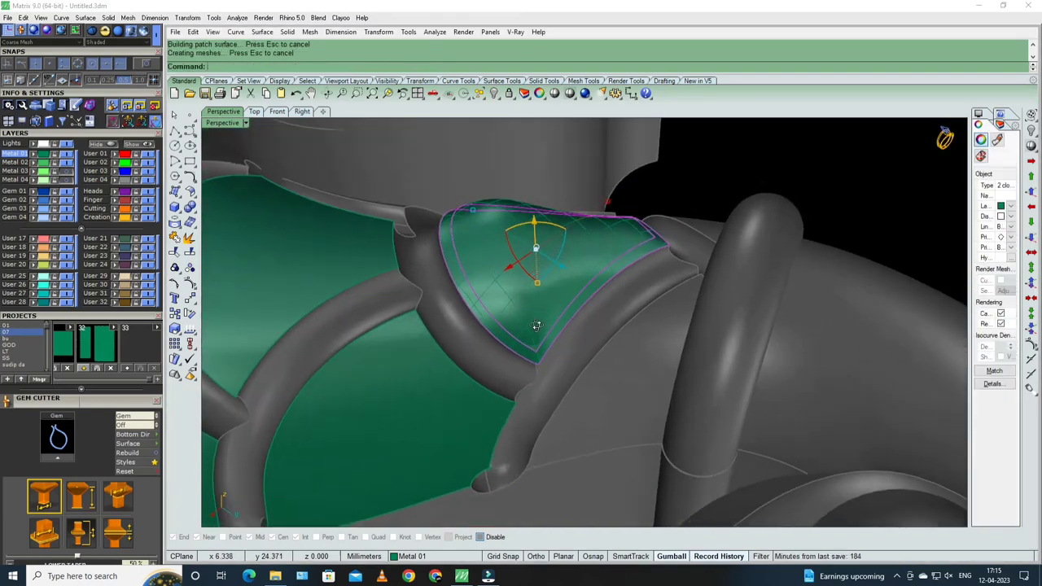
pyautogui.hotkey('ctrl', 'z')
# - Build a Patch surface between the two outlines and check it in shaded preview
pyautogui.click(176, 191)
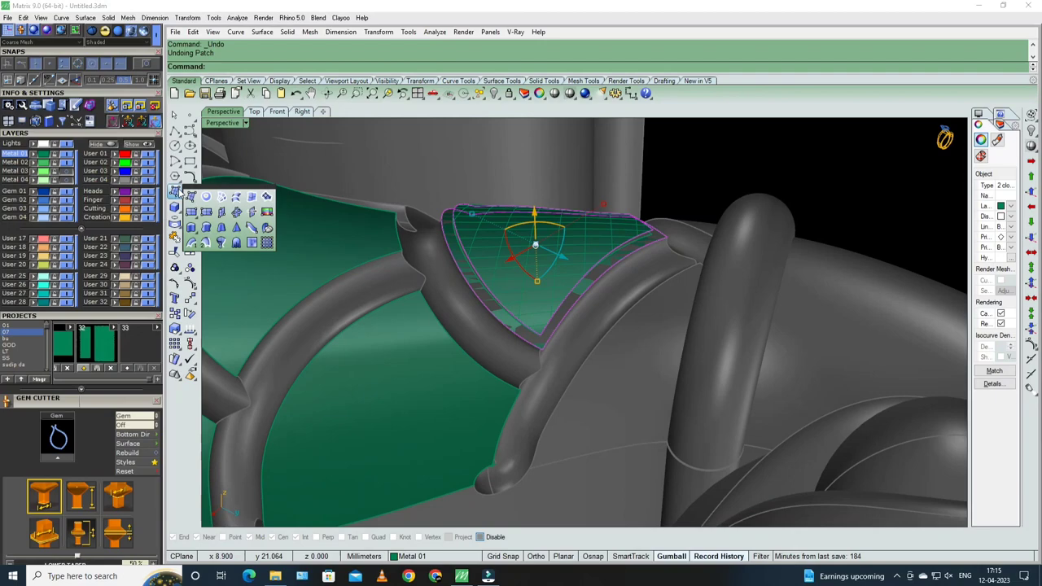
pyautogui.click(268, 197)
pyautogui.press('Return')
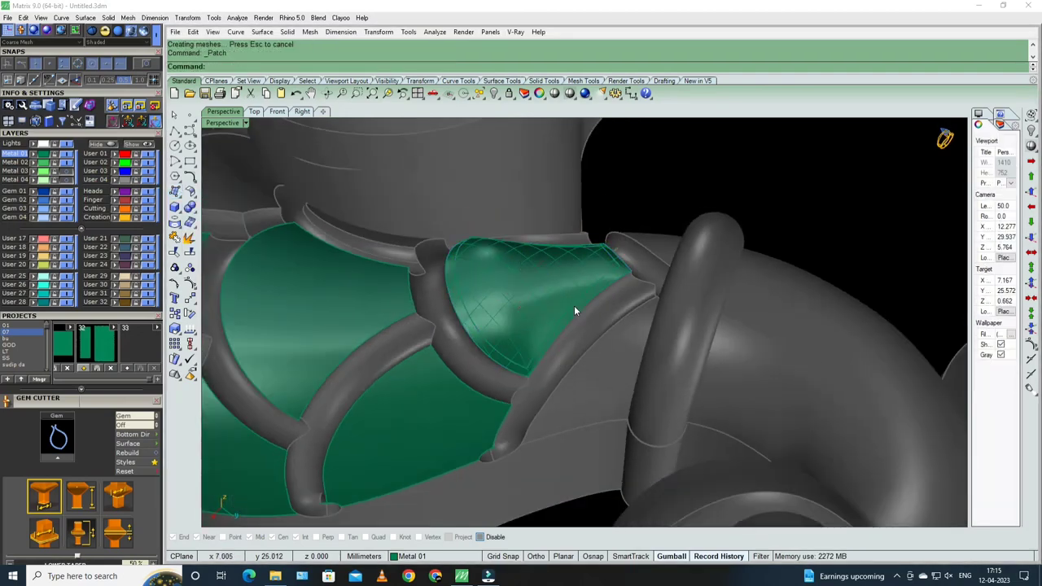
pyautogui.moveTo(574, 307); pyautogui.dragTo(536, 138, button='right')
pyautogui.click(555, 93)
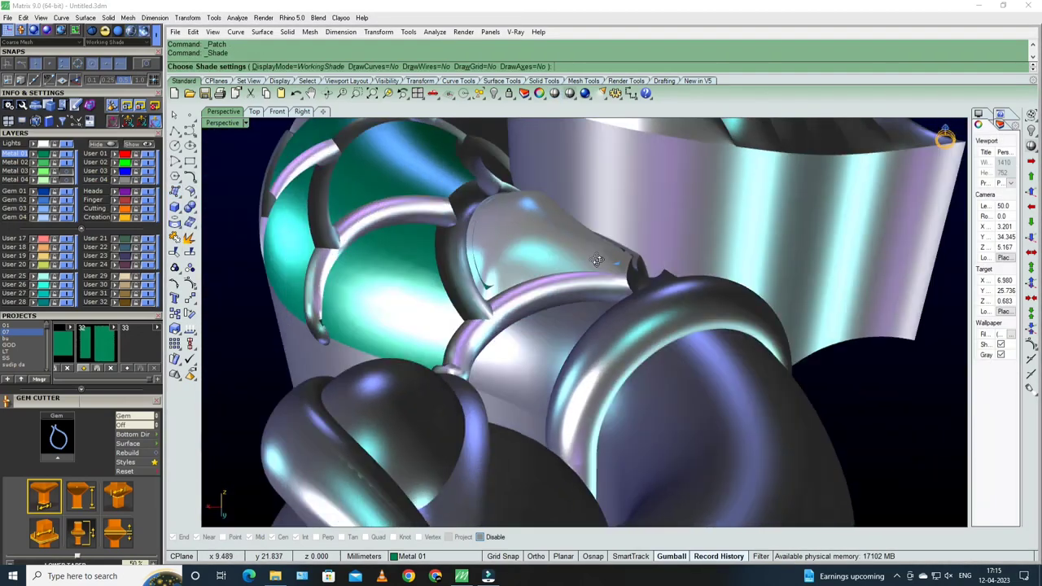
pyautogui.moveTo(570, 309)
pyautogui.mouseDown(button='right')
pyautogui.moveTo(689, 330)
pyautogui.moveTo(504, 322)
pyautogui.moveTo(541, 316)
pyautogui.moveTo(506, 285)
pyautogui.mouseUp(button='right')
pyautogui.press('Escape')
# - Select the next green feather patch and duplicate its border with DupBorder
pyautogui.click(507, 290)
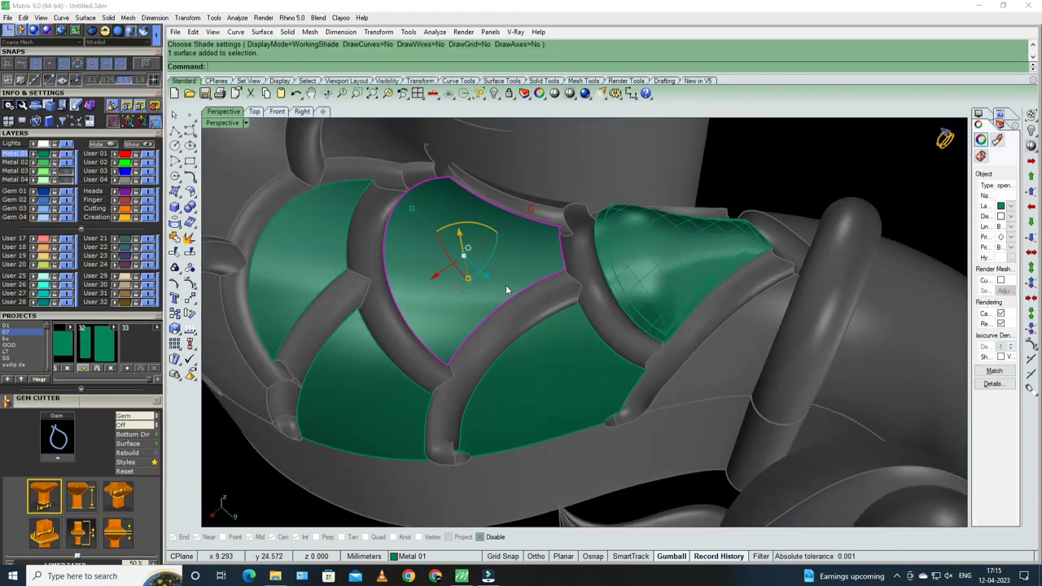
pyautogui.write('DupBorder')
pyautogui.press('Return')
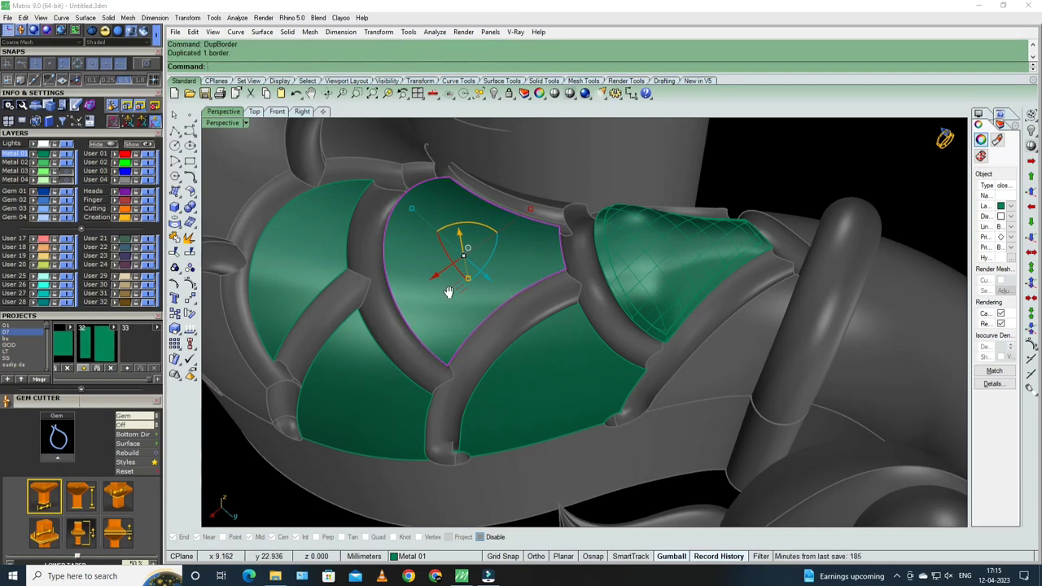
pyautogui.moveTo(448, 292); pyautogui.dragTo(482, 281, button='right')
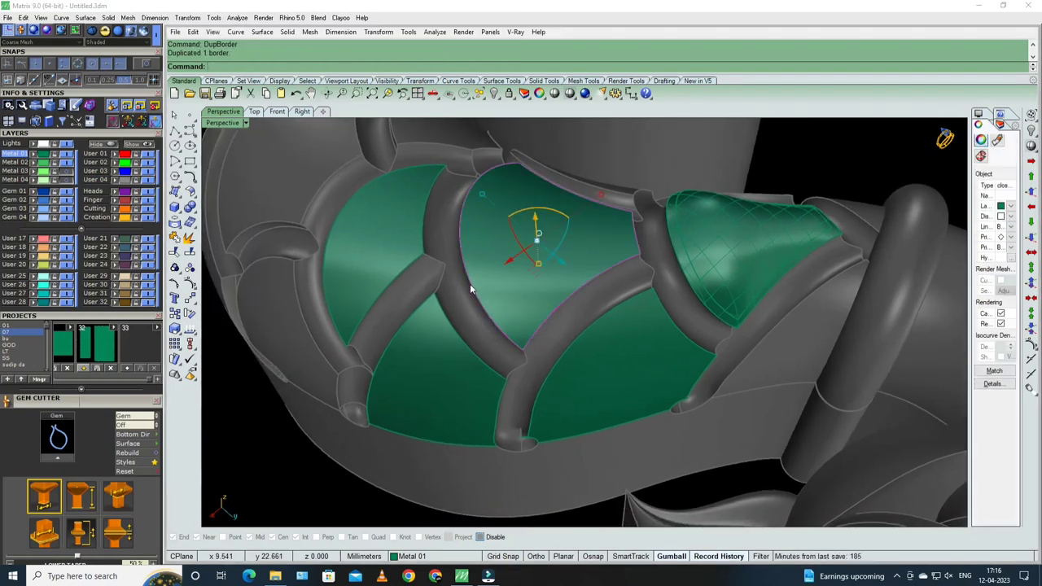
# - Duplicate the middle feather patch's border and inset it on the patch surface
pyautogui.hotkey('ctrl', 'z')
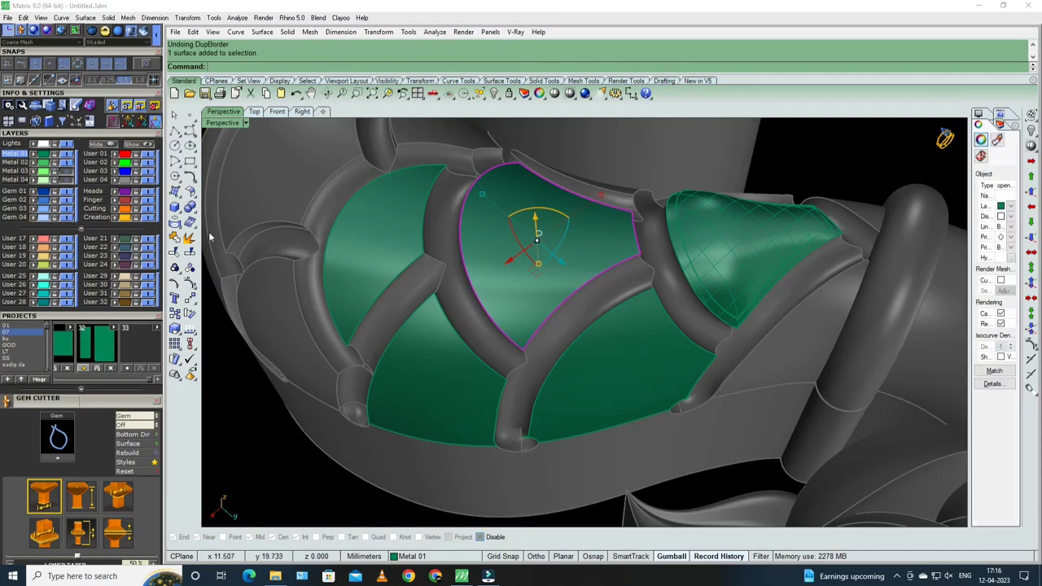
pyautogui.click(176, 225)
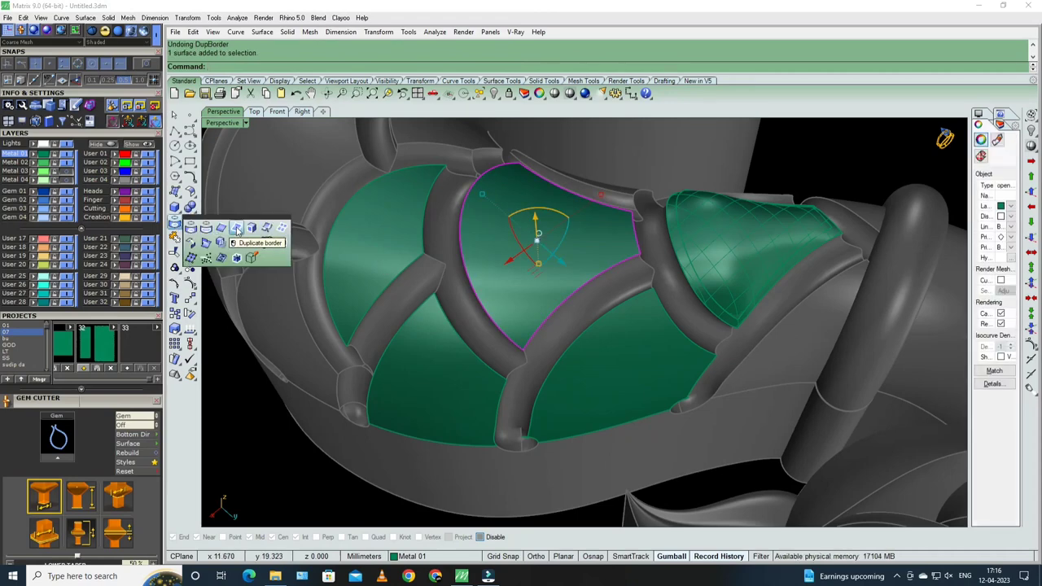
pyautogui.click(236, 228)
pyautogui.write('o')
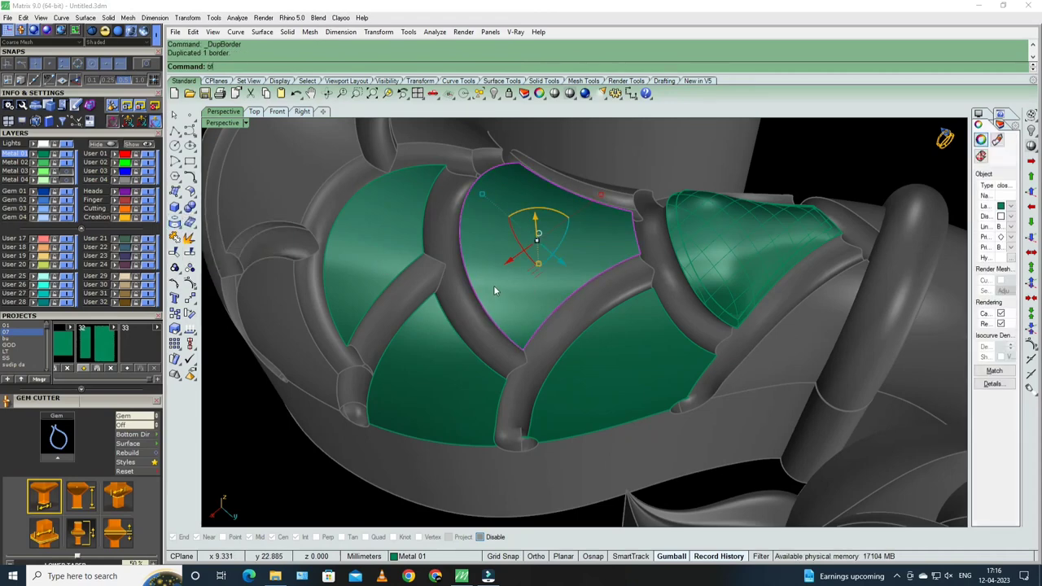
pyautogui.write('fsetsrf')
pyautogui.press('Return')
pyautogui.press('Return')
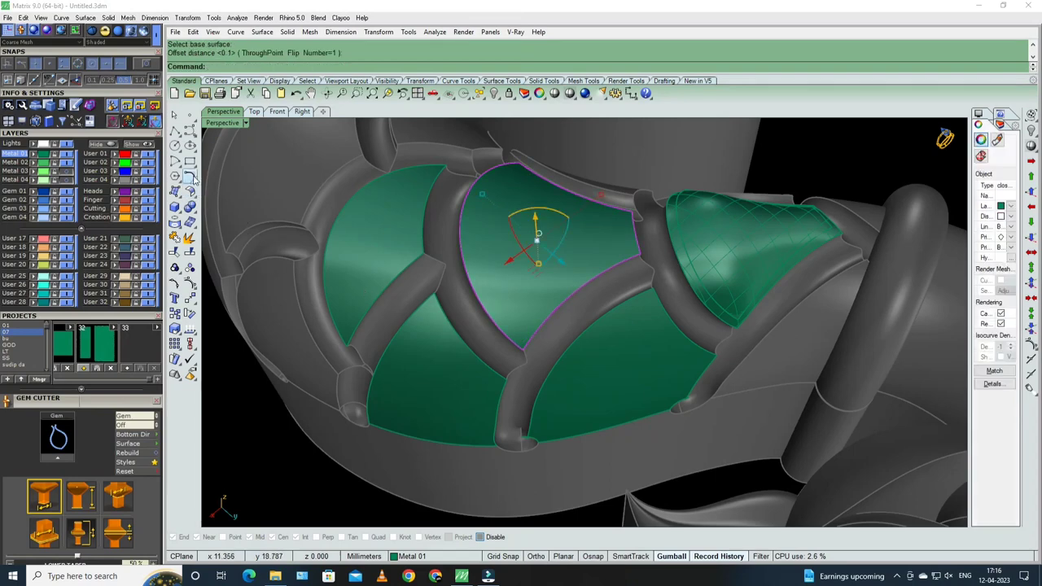
pyautogui.click(194, 180)
pyautogui.click(270, 199)
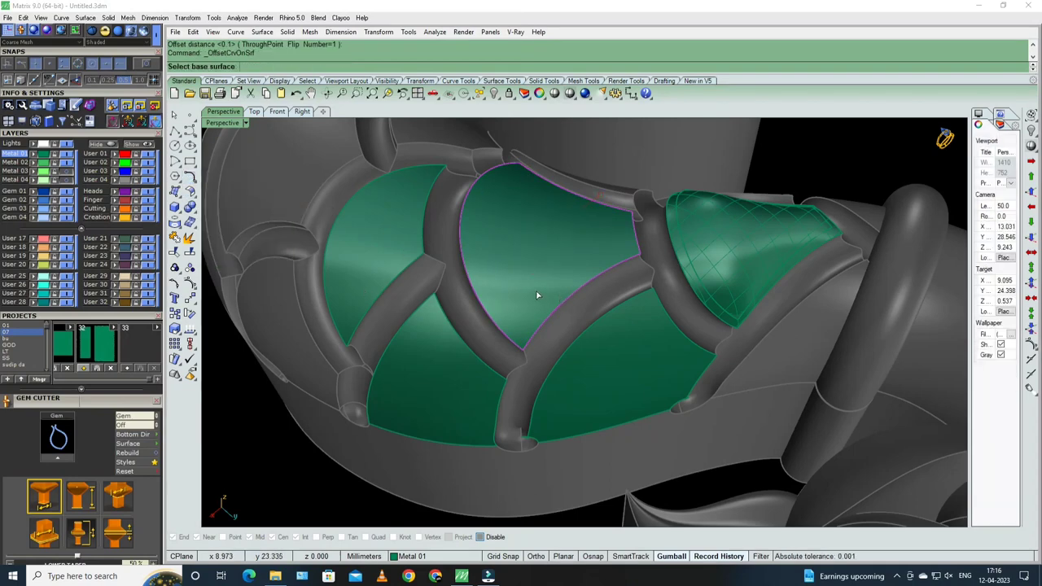
pyautogui.click(537, 296)
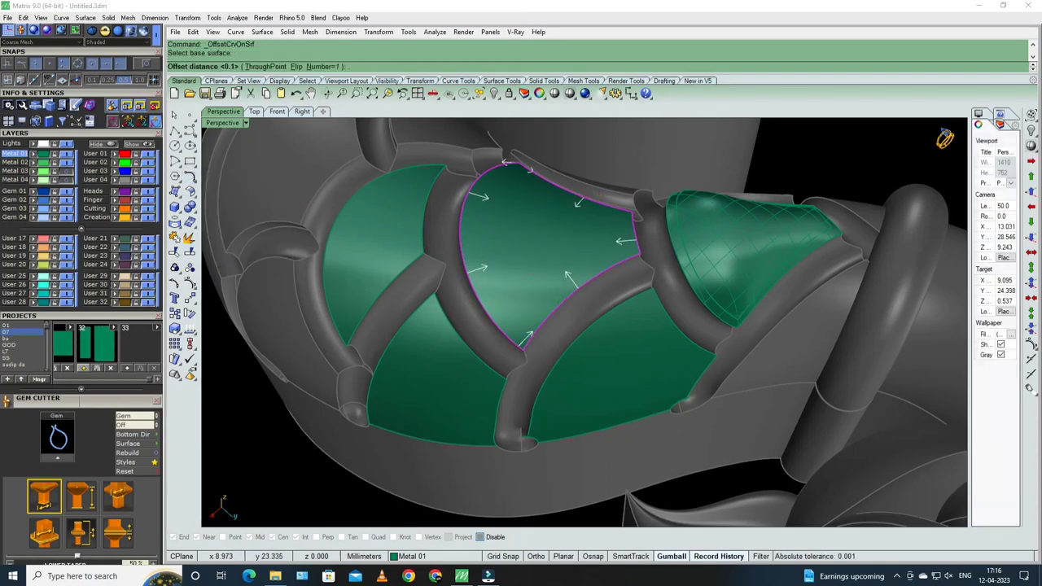
# - Split the framed feather surface with the border curve, offset the new piece, and delete the original
pyautogui.press('Escape')
pyautogui.click(507, 284)
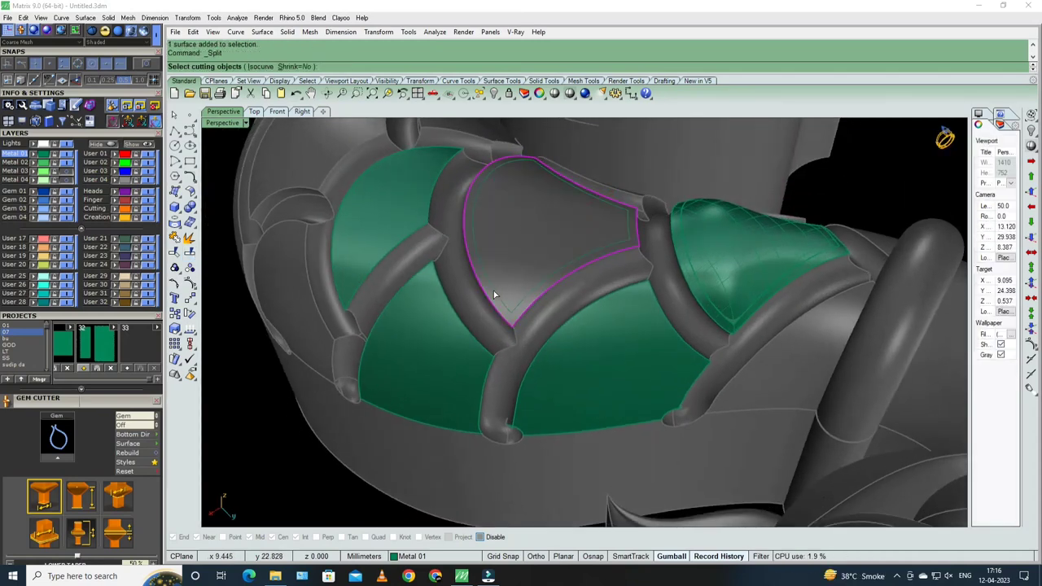
pyautogui.click(493, 291)
pyautogui.press('Return')
pyautogui.click(505, 294)
pyautogui.moveTo(508, 299)
pyautogui.mouseDown(button='right')
pyautogui.moveTo(525, 265)
pyautogui.moveTo(554, 265)
pyautogui.moveTo(572, 242)
pyautogui.mouseUp(button='right')
pyautogui.write('os')
pyautogui.press('Return')
pyautogui.press('Return')
pyautogui.press('Delete')
# - Duplicate the upper feather patch's border and pick the closed border curve
pyautogui.click(571, 242)
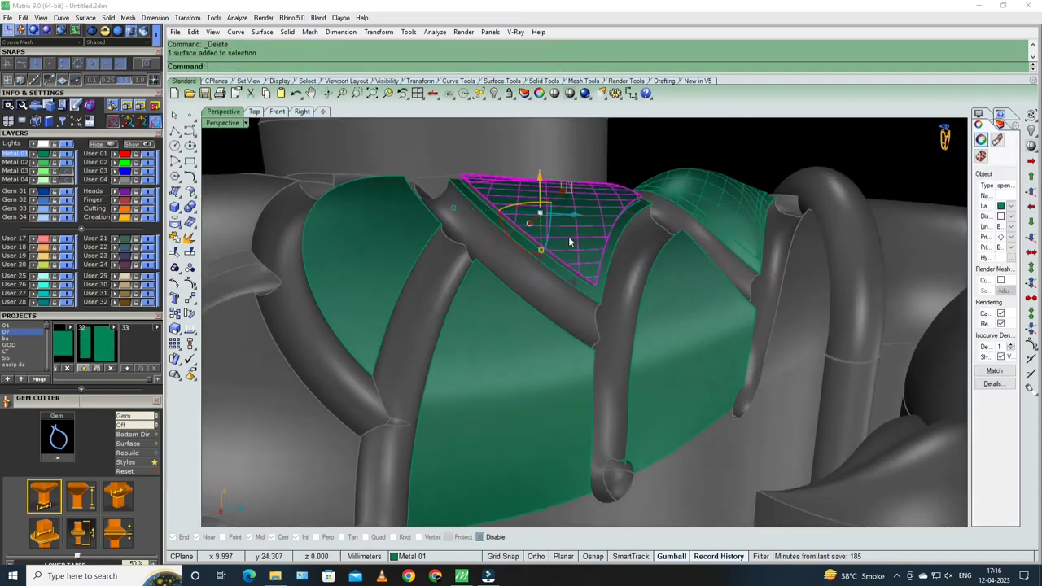
pyautogui.click(175, 227)
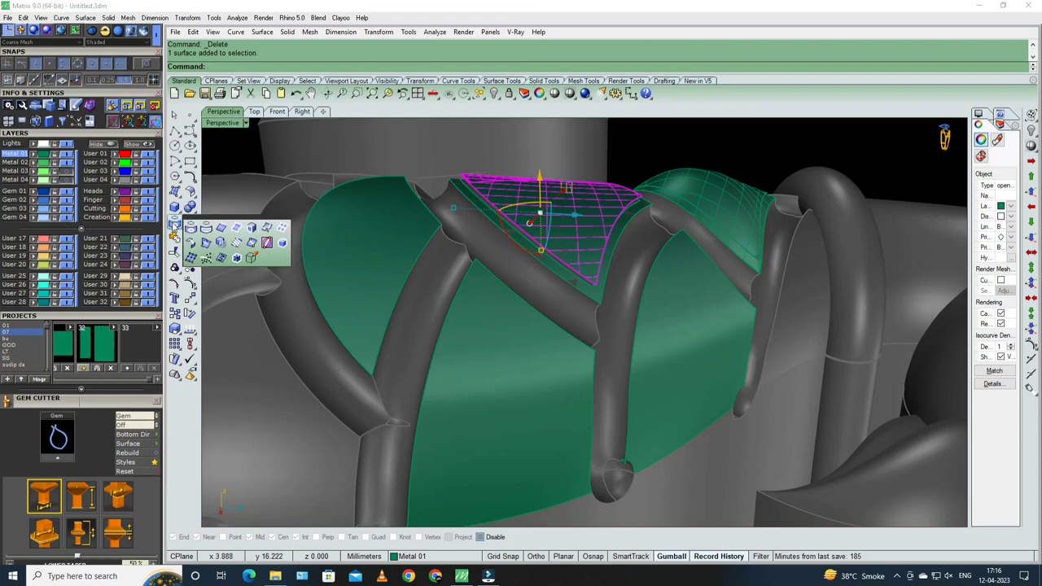
pyautogui.click(250, 228)
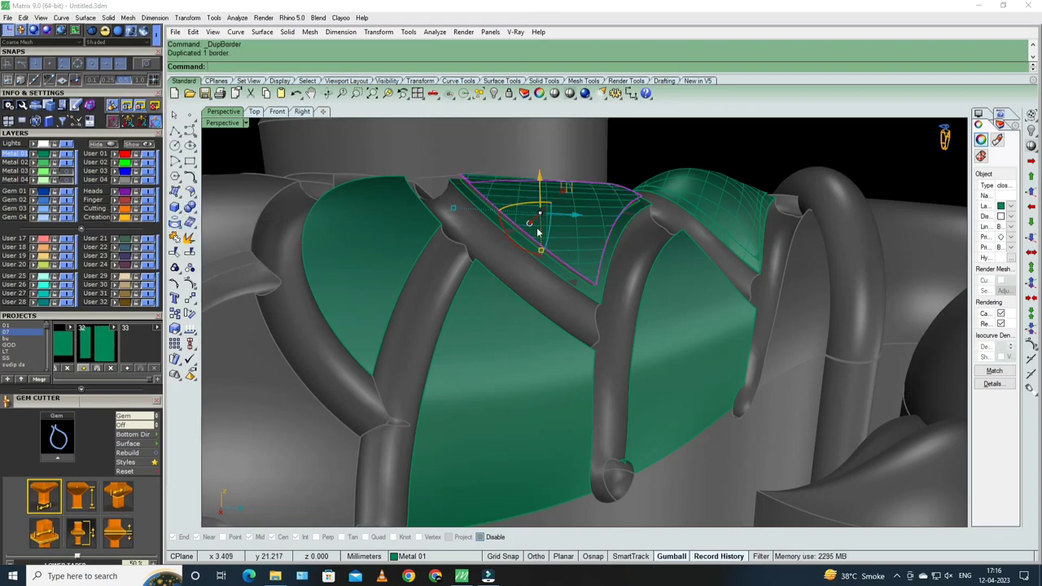
pyautogui.click(579, 294)
pyautogui.click(599, 306)
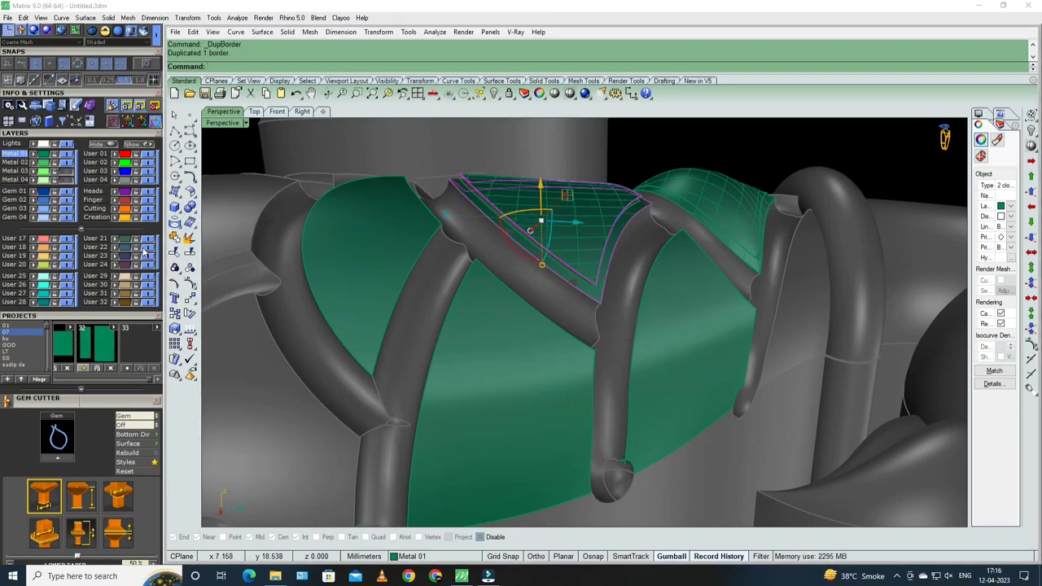
# - Build a domed Patch surface from the closed border in the upper neck cell
pyautogui.click(175, 193)
pyautogui.click(267, 200)
pyautogui.press('Return')
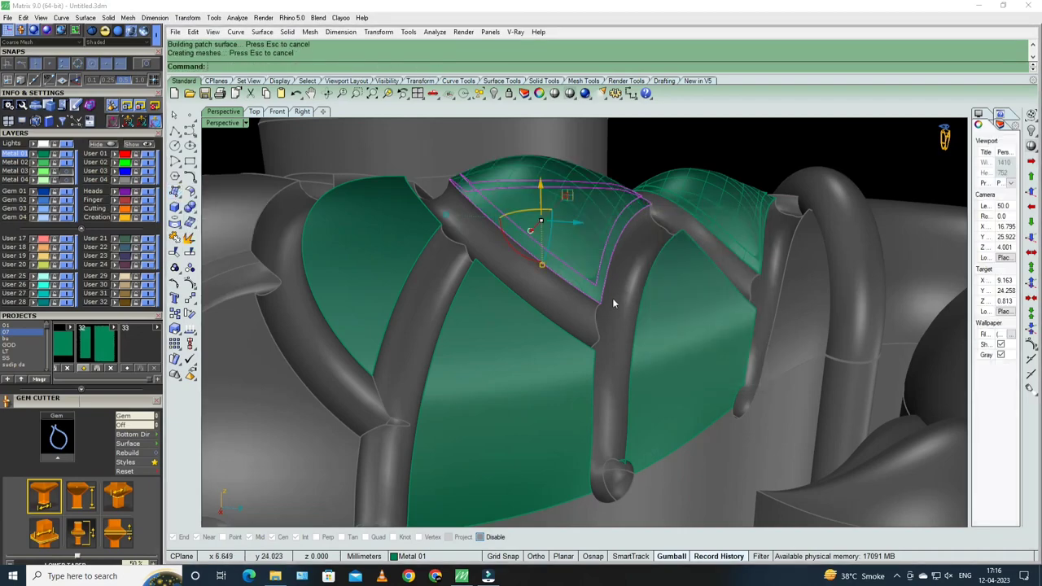
pyautogui.moveTo(612, 298)
pyautogui.mouseDown(button='right')
pyautogui.moveTo(540, 271)
pyautogui.moveTo(530, 285)
pyautogui.moveTo(554, 270)
pyautogui.moveTo(549, 179)
pyautogui.mouseUp(button='right')
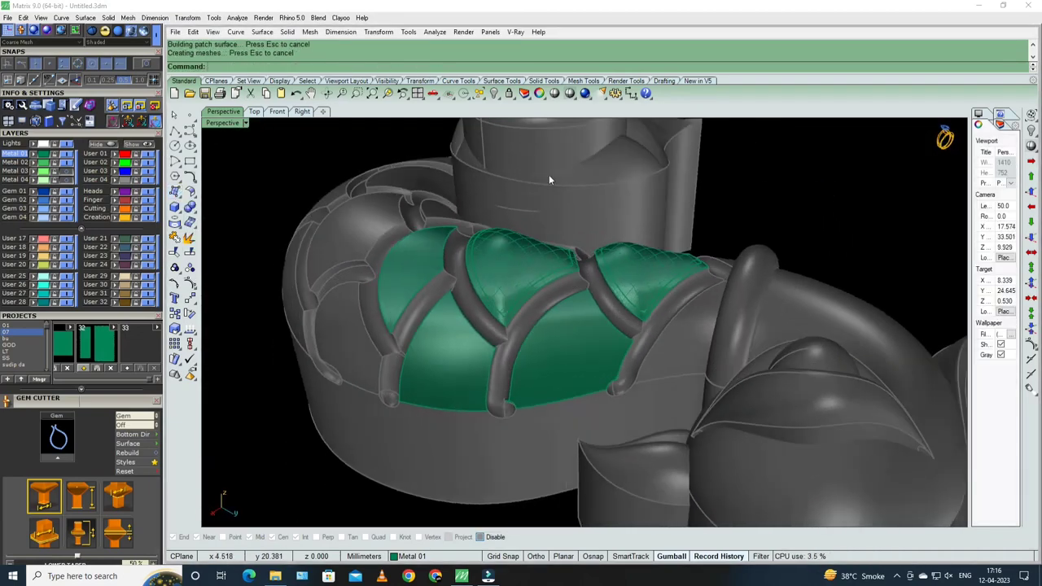
pyautogui.click(557, 95)
pyautogui.moveTo(570, 285); pyautogui.dragTo(668, 380, button='right')
# - Flip the patch's surface direction and switch the display to Shaded mode
pyautogui.click(628, 270)
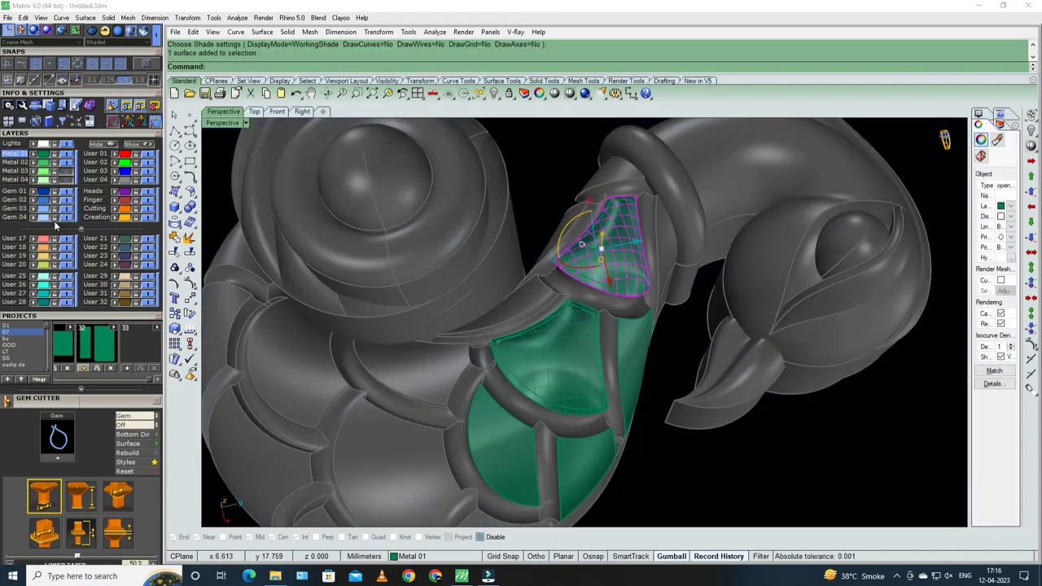
pyautogui.click(190, 330)
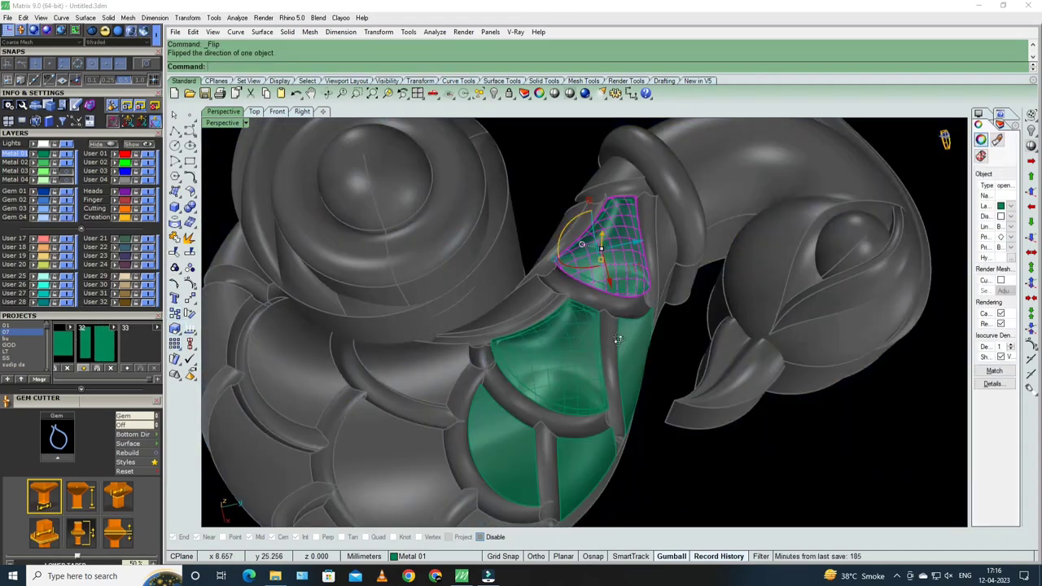
pyautogui.moveTo(562, 269); pyautogui.dragTo(591, 277, button='right')
pyautogui.click(567, 94)
pyautogui.moveTo(529, 269)
pyautogui.mouseDown(button='right')
pyautogui.moveTo(455, 297)
pyautogui.moveTo(505, 317)
pyautogui.moveTo(532, 300)
pyautogui.mouseUp(button='right')
pyautogui.scroll(4, 505, 317)
pyautogui.scroll(-2, 541, 338)
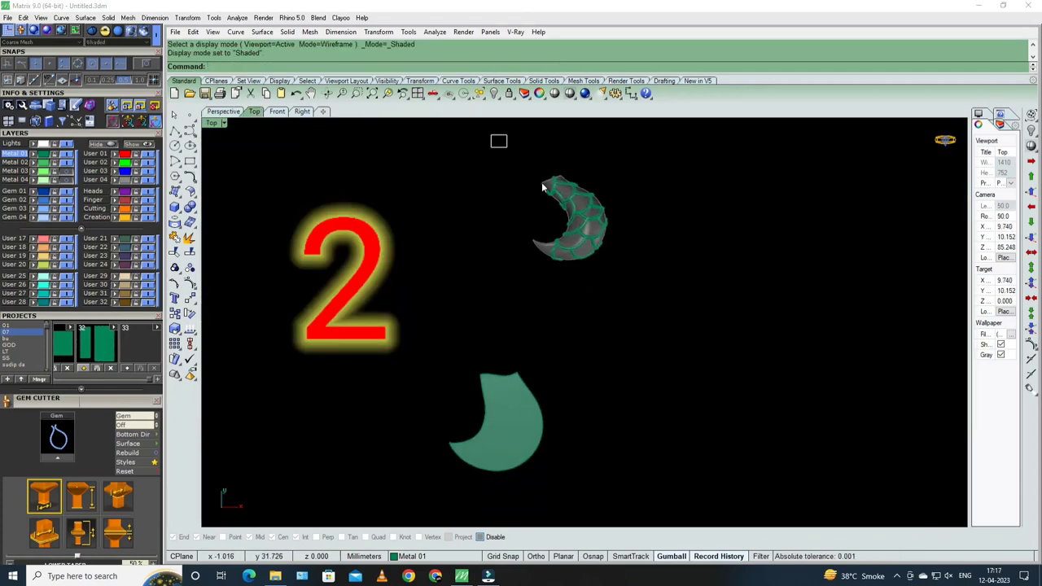
# - Delete all feather patches on the upper crescent
pyautogui.moveTo(541, 187); pyautogui.dragTo(722, 333)
pyautogui.press('Delete')
pyautogui.moveTo(560, 394); pyautogui.dragTo(564, 337, button='right')
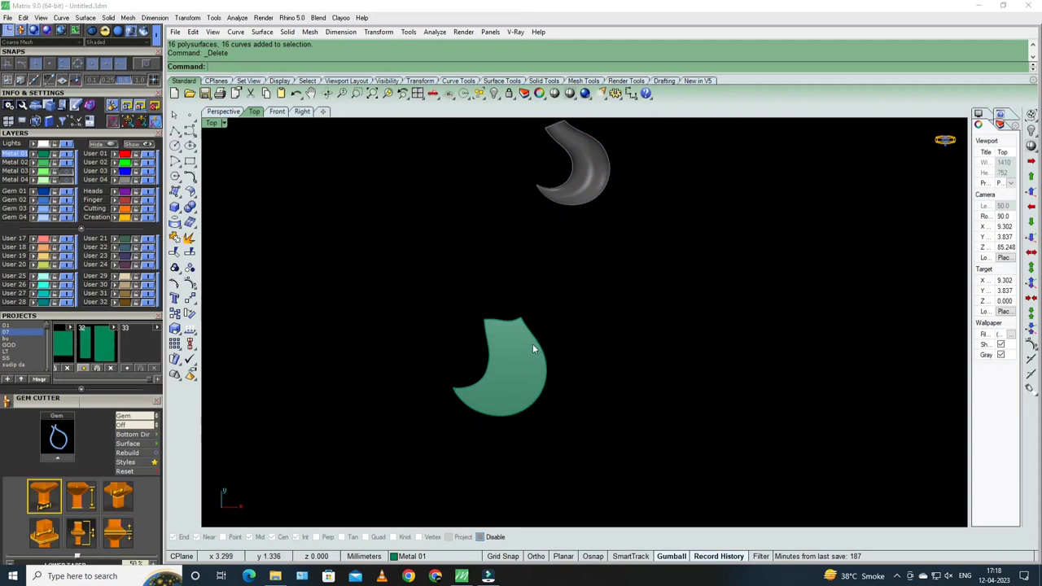
# - Draw the first three straight rib lines across the flat green crescent
pyautogui.write('l')
pyautogui.press('Return')
pyautogui.scroll(4, 505, 341)
pyautogui.click(492, 331)
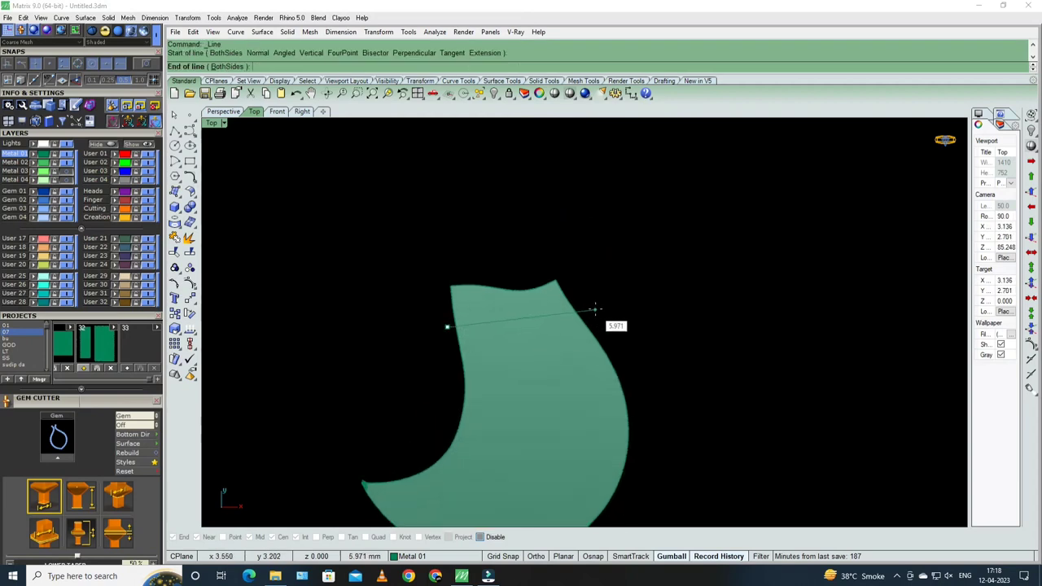
pyautogui.click(595, 309)
pyautogui.press('Return')
pyautogui.click(456, 351)
pyautogui.click(603, 336)
pyautogui.press('Return')
pyautogui.click(449, 376)
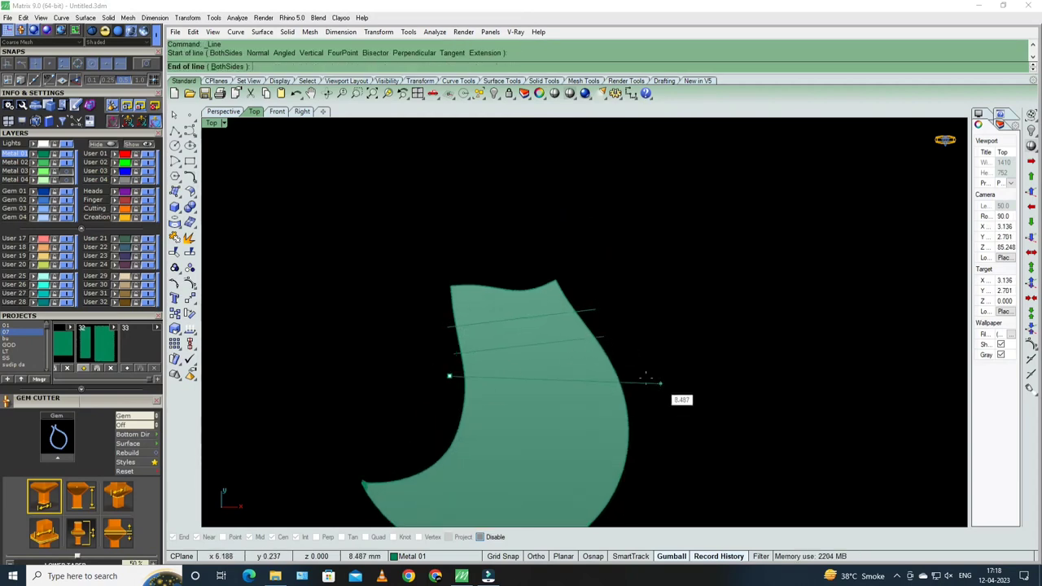
pyautogui.click(631, 359)
pyautogui.moveTo(459, 425); pyautogui.dragTo(472, 366, button='right')
# - Draw the remaining rib lines down to a short line at the crescent's bottom
pyautogui.click(437, 354)
pyautogui.click(659, 338)
pyautogui.click(440, 383)
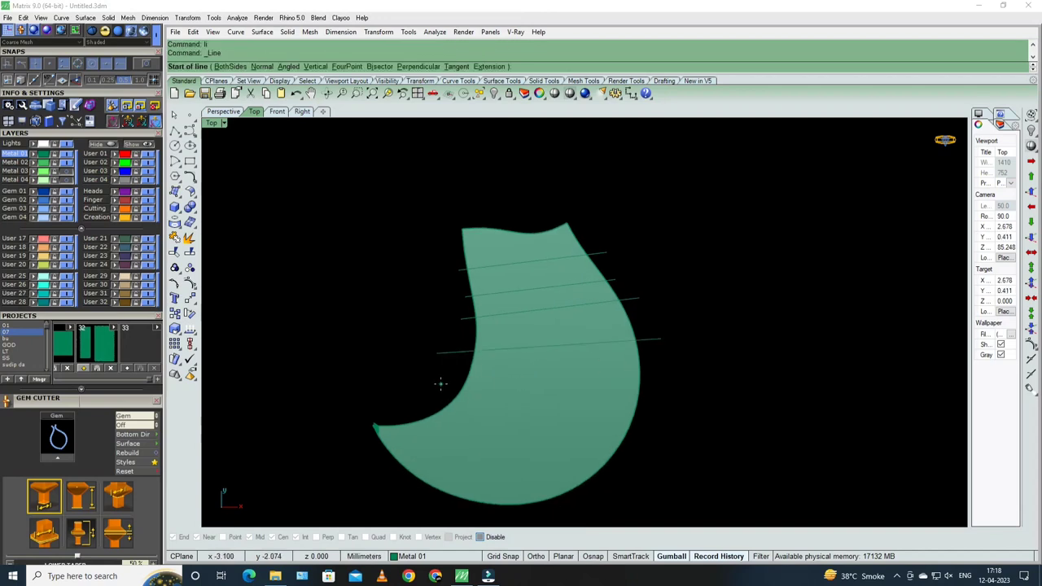
pyautogui.click(658, 417)
pyautogui.press('Return')
pyautogui.moveTo(569, 476); pyautogui.dragTo(570, 427, button='right')
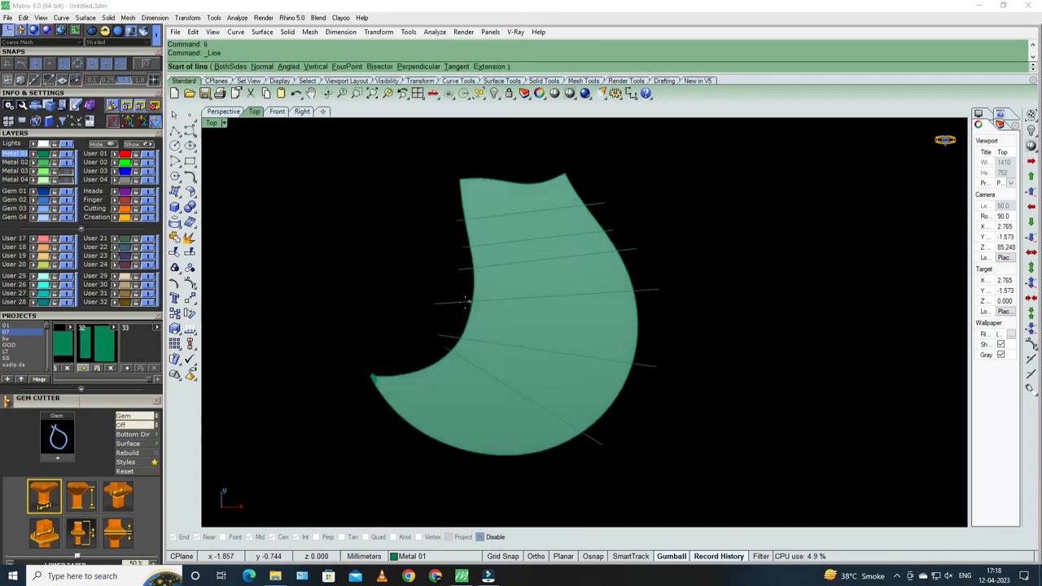
pyautogui.click(461, 321)
pyautogui.click(653, 330)
pyautogui.press('Return')
pyautogui.click(485, 405)
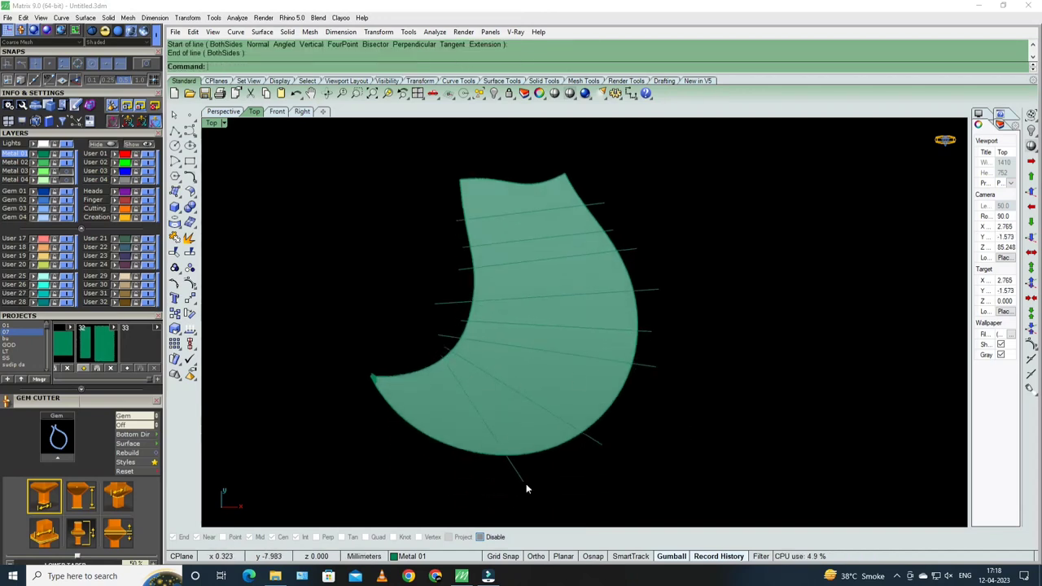
pyautogui.click(522, 479)
pyautogui.scroll(-3, 504, 405)
# - Group the eight rib lines and select the flat crescent surface
pyautogui.hotkey('ctrl', 'a')
pyautogui.scroll(1, 461, 405)
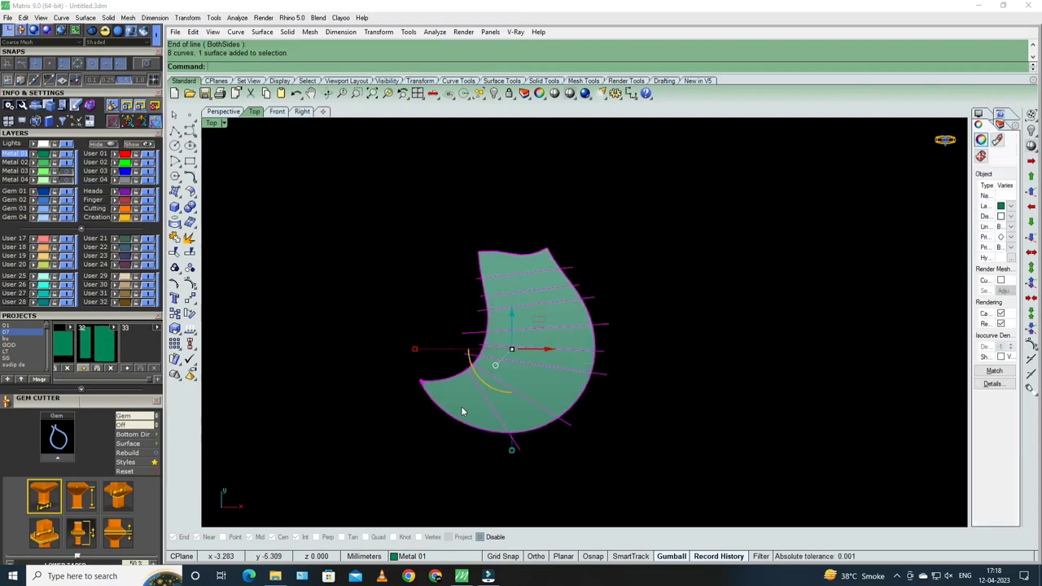
pyautogui.keyDown('ctrl'); pyautogui.click(489, 417); pyautogui.keyUp('ctrl')
pyautogui.scroll(1, 509, 430)
pyautogui.write('g')
pyautogui.press('Return')
pyautogui.click(506, 350)
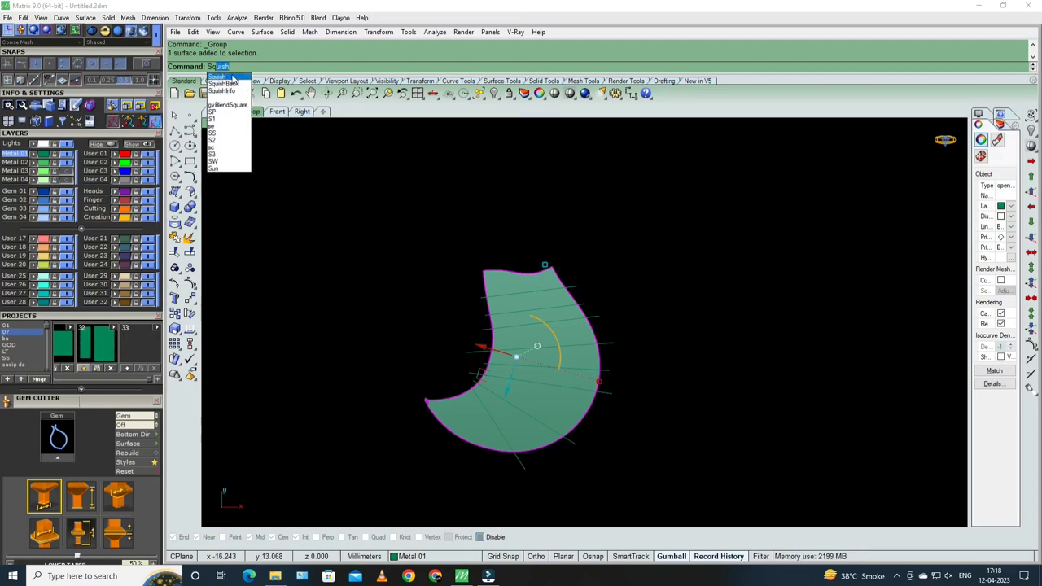
# - Wrap the flat crescent's rib lines back onto the 3-D crescent body with SquishBack
pyautogui.click(232, 76)
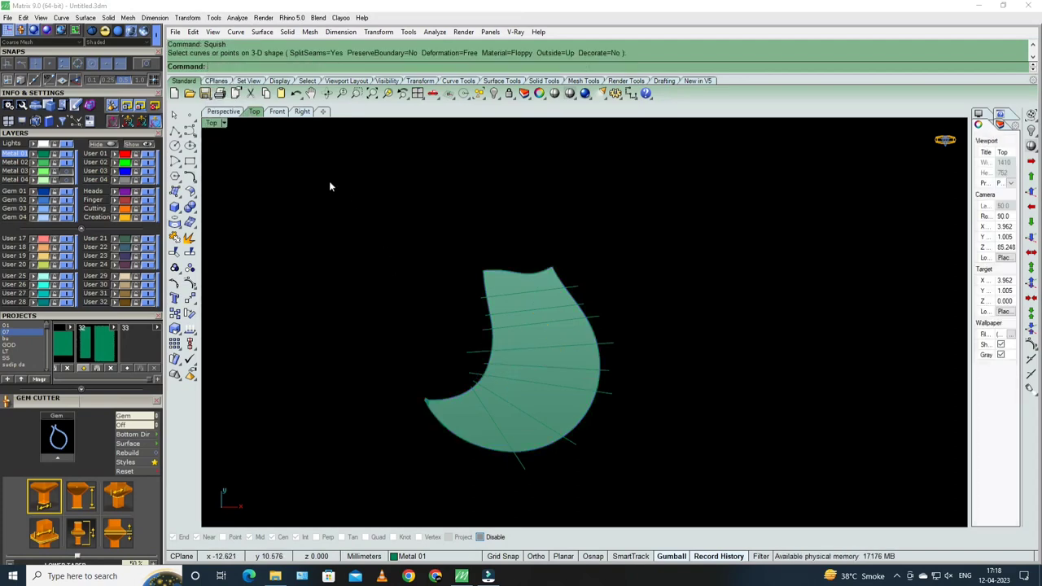
pyautogui.press('Escape')
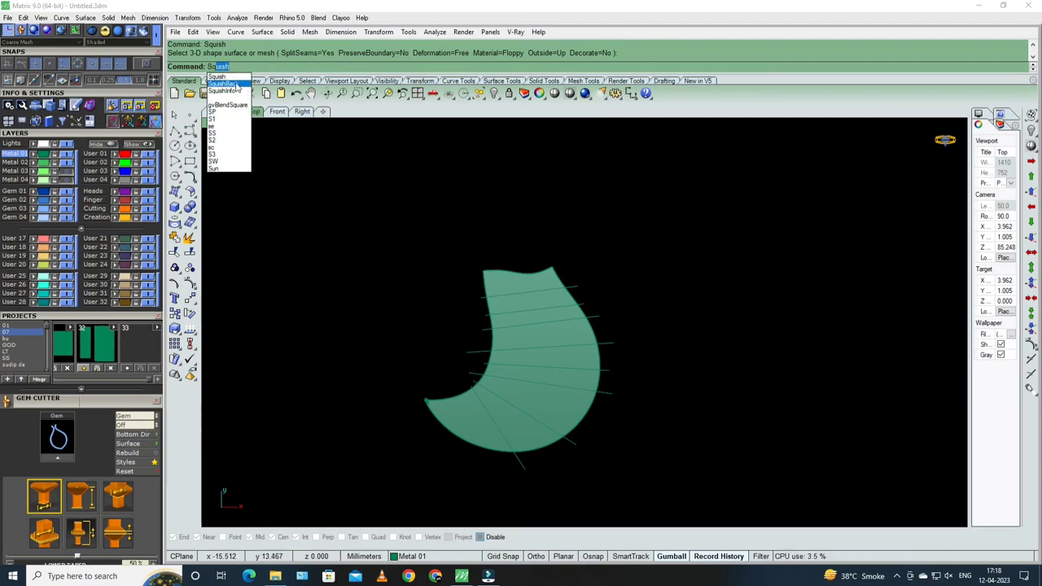
pyautogui.click(232, 85)
pyautogui.click(500, 292)
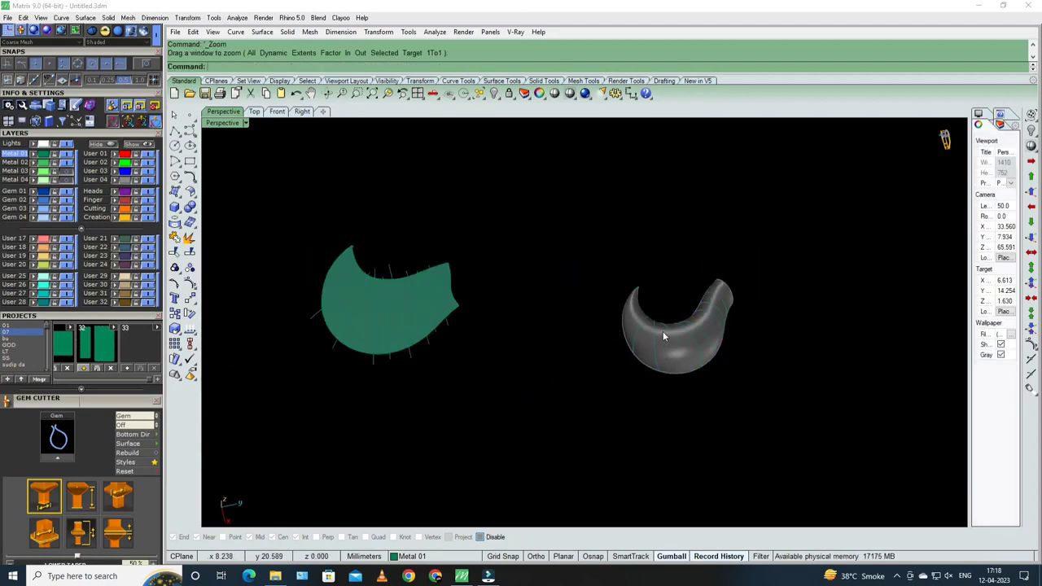
pyautogui.click(430, 313)
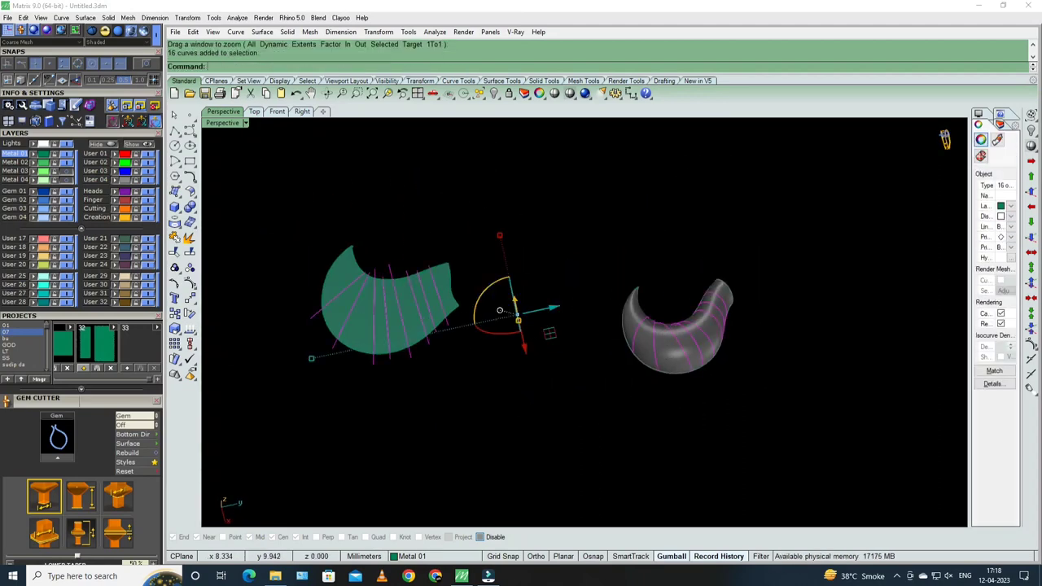
# - Ungroup (UG) the wrapped rib curves and select one rib curve on the crescent
pyautogui.write('ug')
pyautogui.press('Return')
pyautogui.click(646, 356)
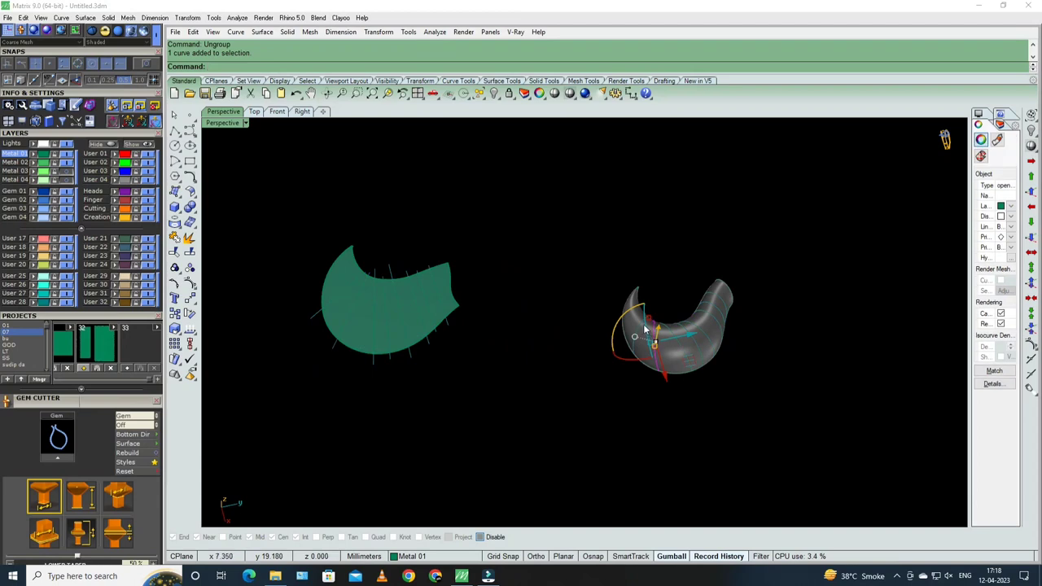
pyautogui.moveTo(646, 357)
pyautogui.mouseDown(button='right')
pyautogui.moveTo(628, 450)
pyautogui.moveTo(533, 360)
pyautogui.moveTo(583, 333)
pyautogui.moveTo(460, 278)
pyautogui.moveTo(677, 308)
pyautogui.mouseUp(button='right')
pyautogui.press('Escape')
pyautogui.scroll(3, 576, 241)
pyautogui.click(583, 333)
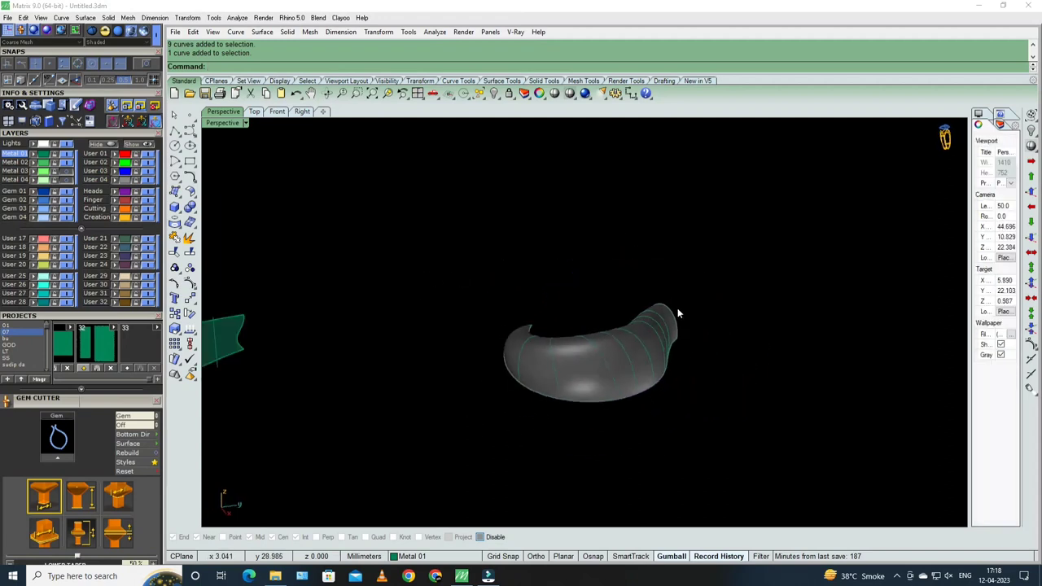
pyautogui.scroll(3, 678, 307)
pyautogui.write('u')
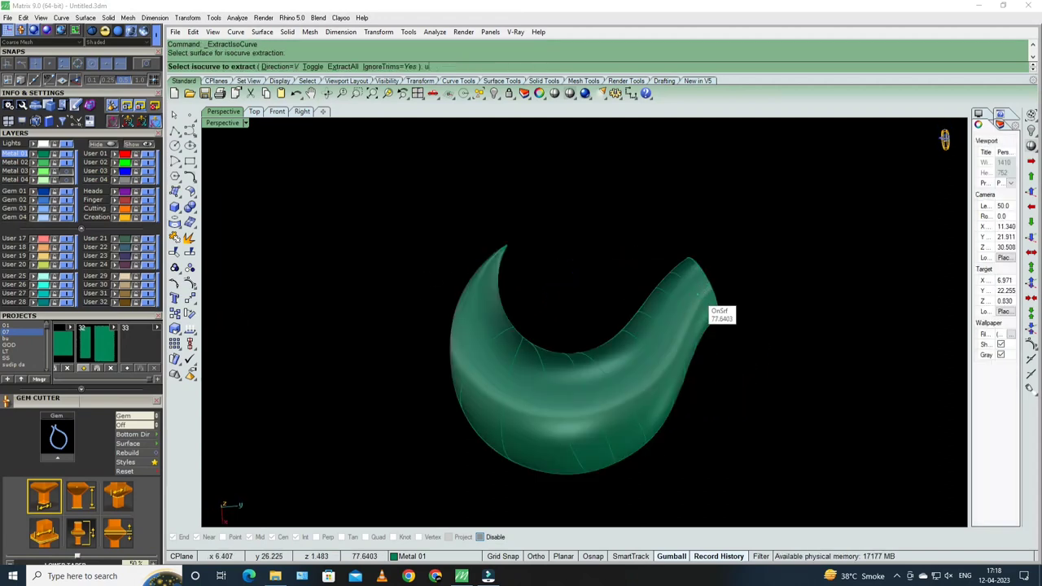
# - Extract a V-direction isocurve along the crescent's long edge
pyautogui.press('Return')
pyautogui.write('v')
pyautogui.press('Return')
pyautogui.scroll(2, 702, 293)
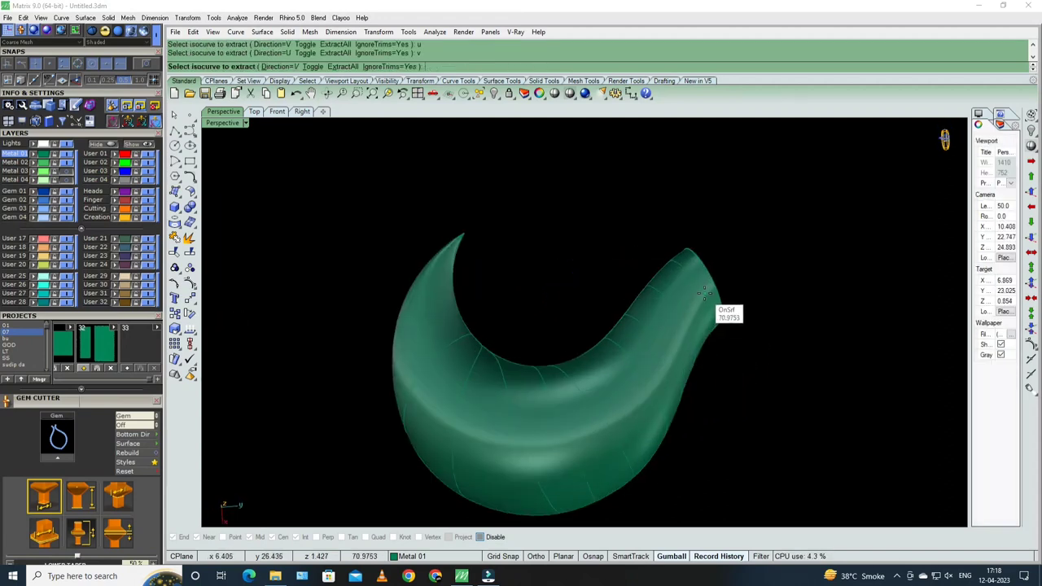
pyautogui.click(709, 283)
pyautogui.press('Return')
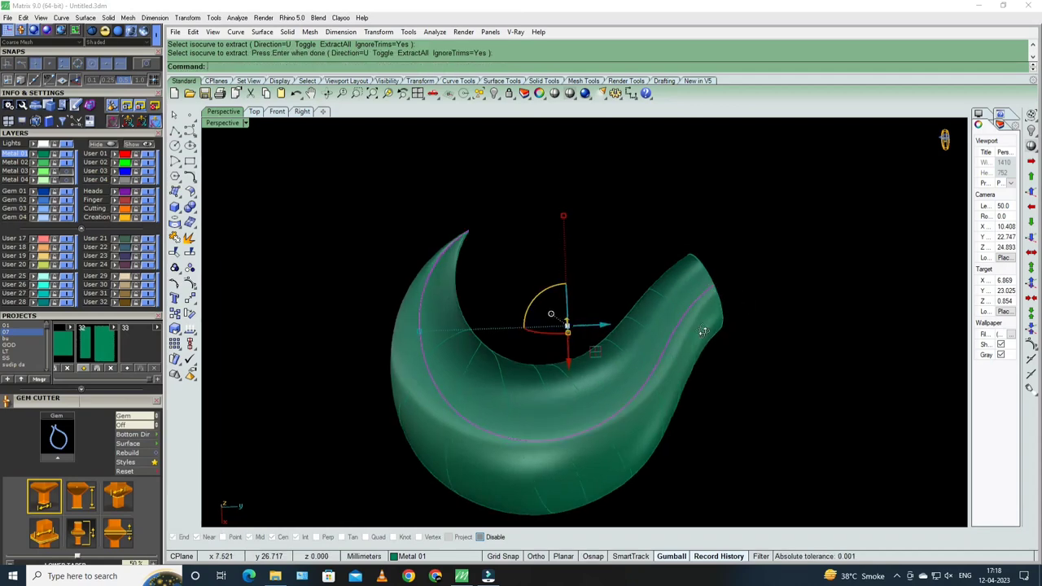
pyautogui.moveTo(709, 285)
pyautogui.mouseDown(button='right')
pyautogui.moveTo(683, 401)
pyautogui.moveTo(741, 401)
pyautogui.mouseUp(button='right')
# - Lock the crescent surface and split the extracted curve at the wrapped rib curves into 9 pieces
pyautogui.click(700, 341)
pyautogui.hotkey('ctrl', 'l')
pyautogui.click(675, 343)
pyautogui.write('S')
pyautogui.press('Return')
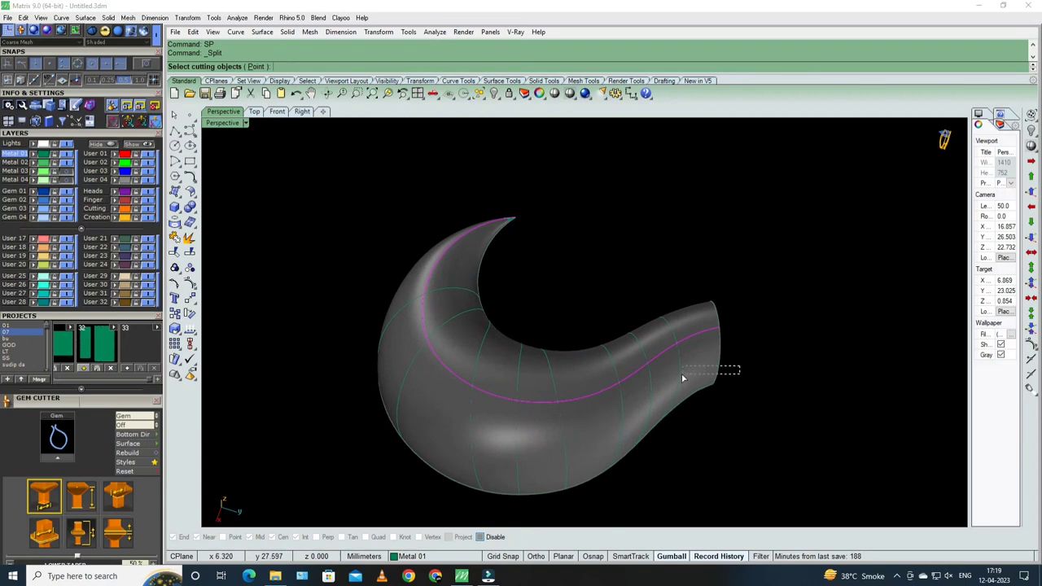
pyautogui.moveTo(682, 378); pyautogui.dragTo(674, 380)
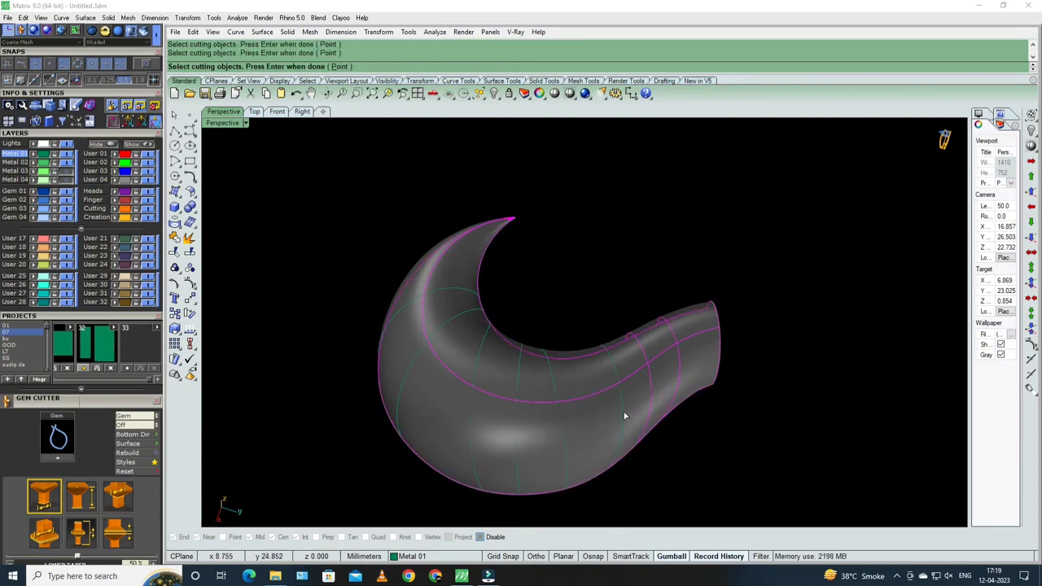
pyautogui.moveTo(446, 447)
pyautogui.mouseDown(button='right')
pyautogui.moveTo(496, 400)
pyautogui.moveTo(609, 375)
pyautogui.mouseUp(button='right')
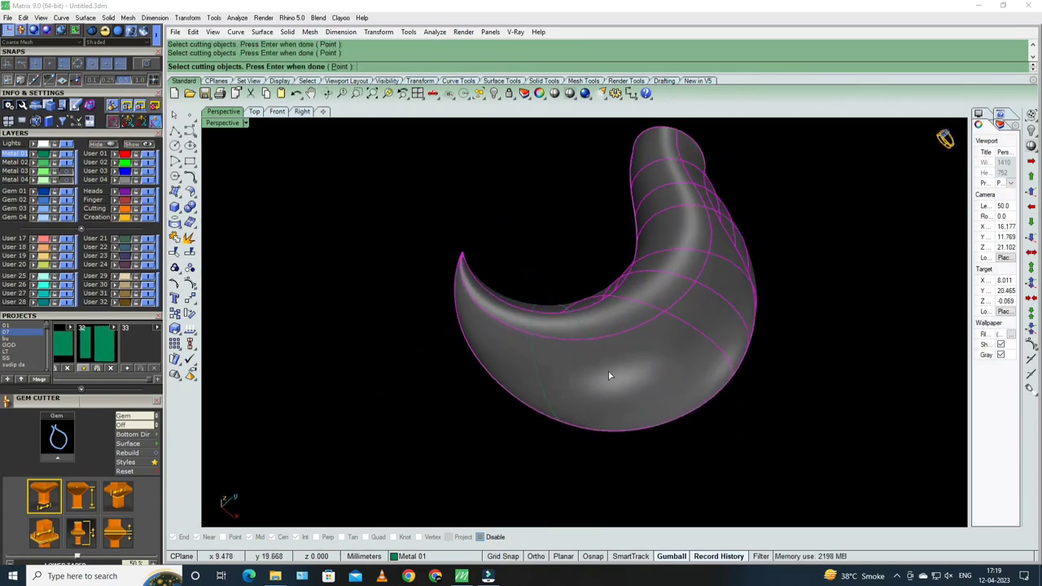
pyautogui.press('Return')
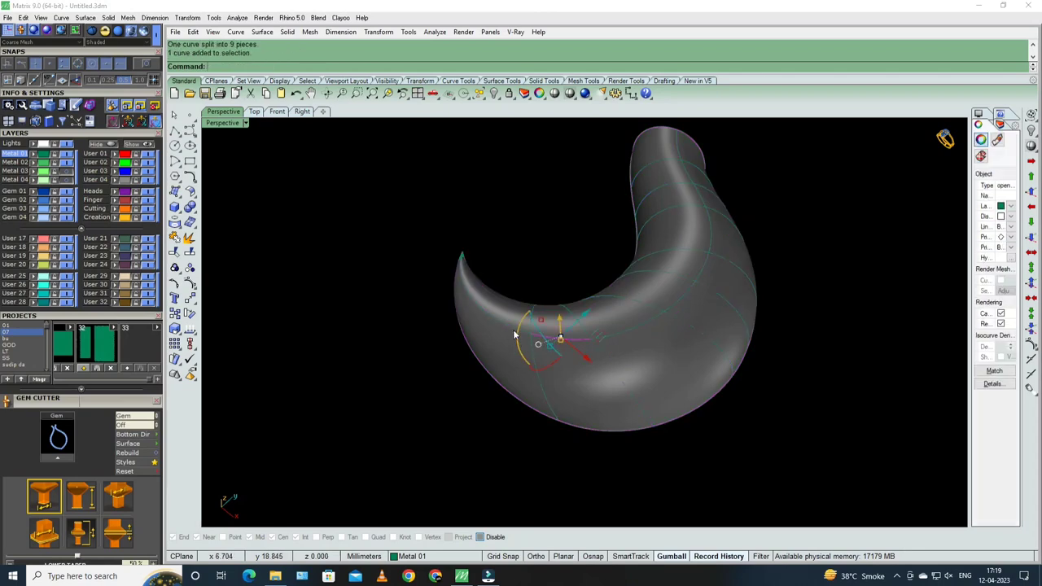
# - Bring up the Rebuild settings for one split piece of the neck curve
pyautogui.click(571, 338)
pyautogui.moveTo(684, 344); pyautogui.dragTo(557, 361, button='right')
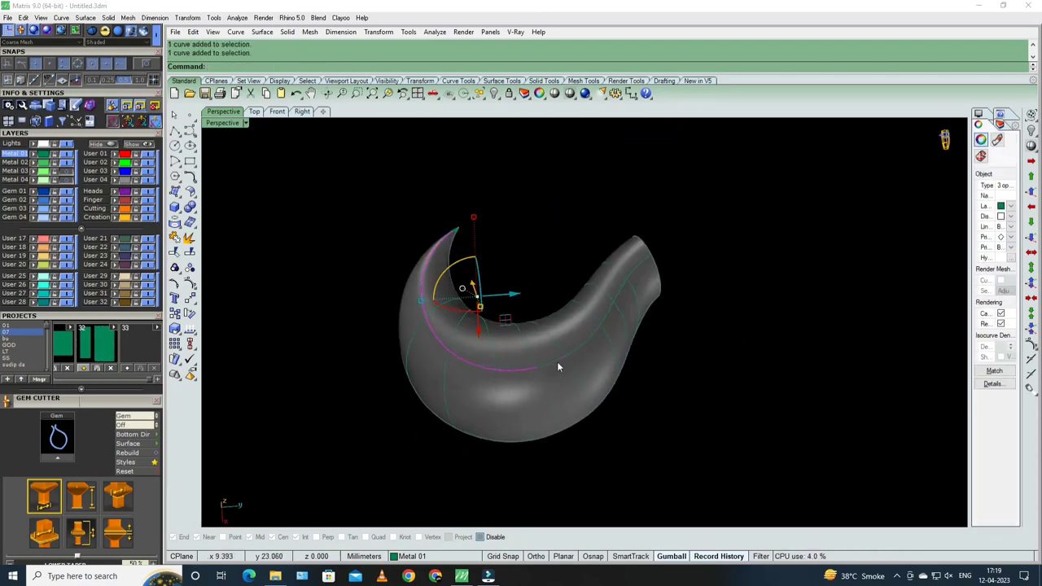
pyautogui.moveTo(635, 273)
pyautogui.mouseDown(button='right')
pyautogui.moveTo(648, 356)
pyautogui.moveTo(592, 354)
pyautogui.moveTo(602, 330)
pyautogui.mouseUp(button='right')
pyautogui.write('rebuild')
pyautogui.press('Return')
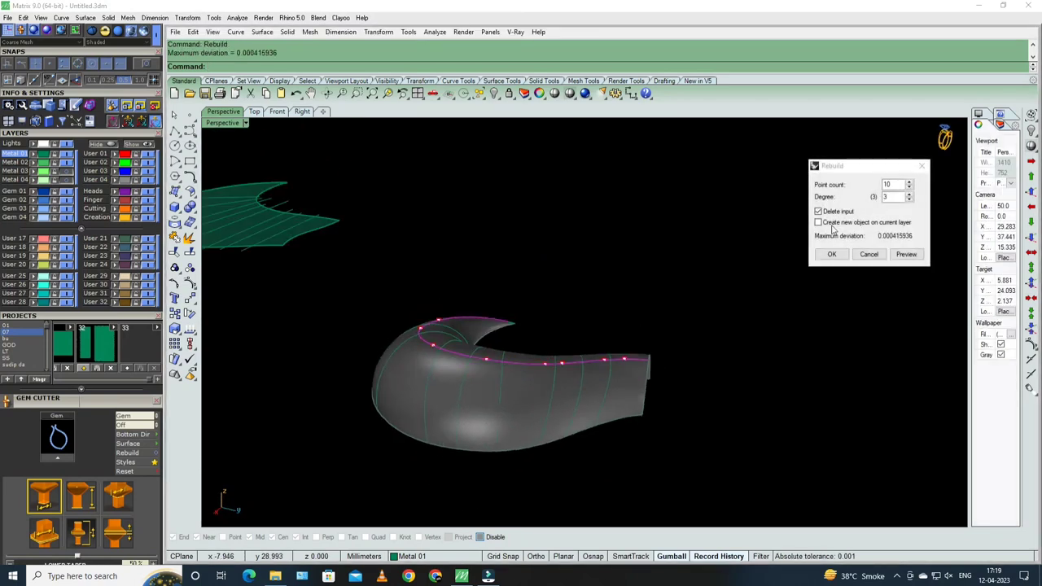
# - Rebuild the curve piece with point count 10 and degree 3, then show its control points
pyautogui.moveTo(896, 183); pyautogui.dragTo(879, 188)
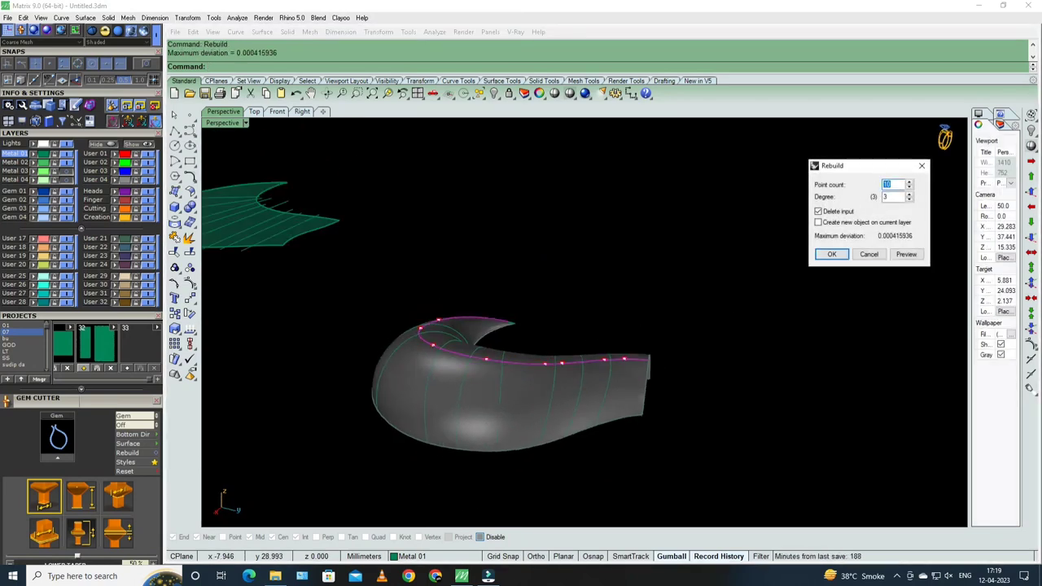
pyautogui.click(906, 254)
pyautogui.click(831, 254)
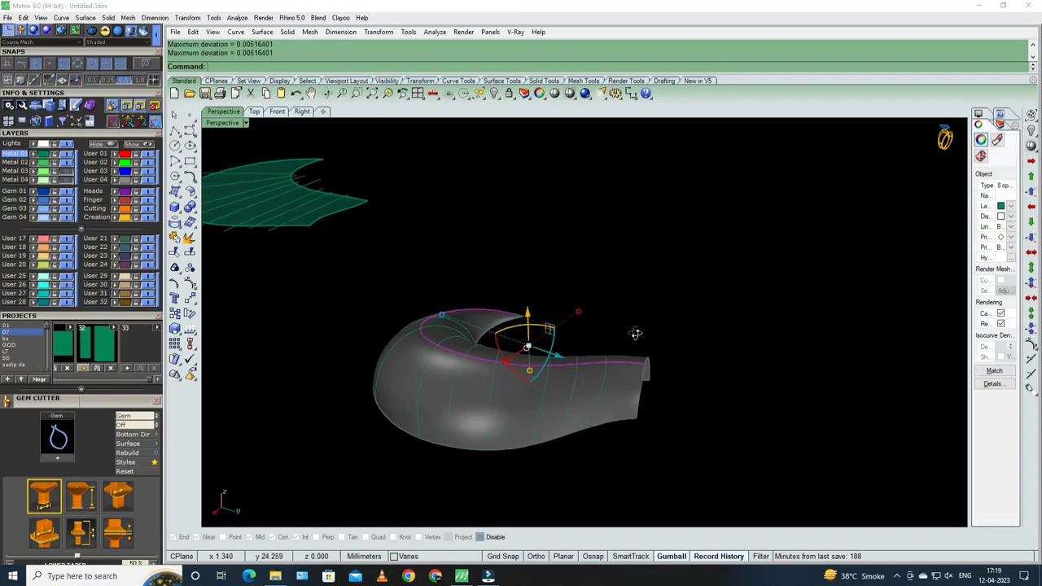
pyautogui.scroll(3, 659, 359)
pyautogui.press('F10')
pyautogui.scroll(3, 570, 365)
pyautogui.moveTo(570, 364); pyautogui.dragTo(543, 297, button='right')
# - Lift three control points into an arch and raise its top point higher
pyautogui.moveTo(540, 300)
pyautogui.mouseDown()
pyautogui.moveTo(604, 368)
pyautogui.moveTo(629, 376)
pyautogui.mouseUp()
pyautogui.moveTo(590, 305); pyautogui.dragTo(609, 272)
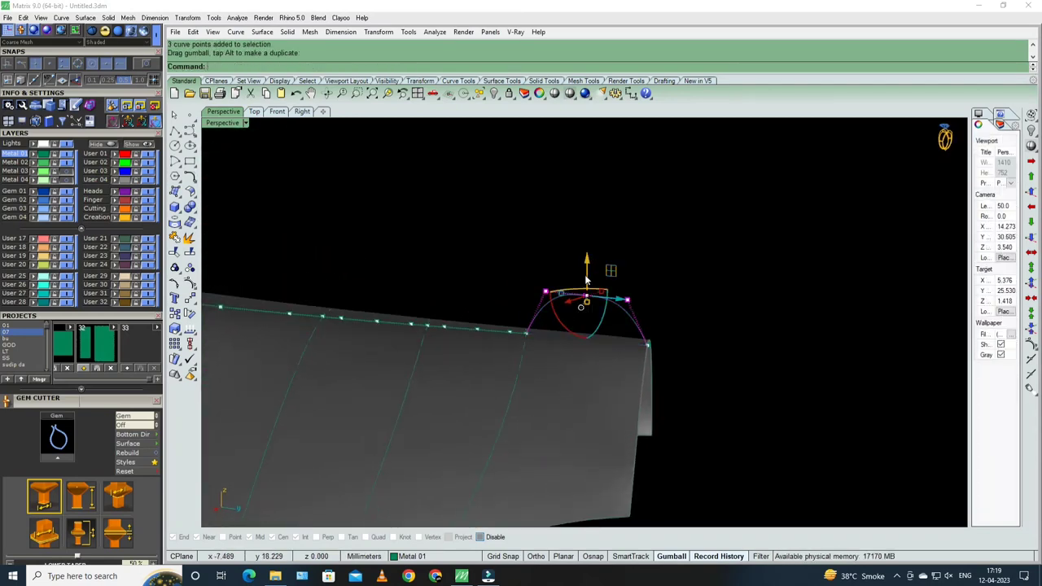
pyautogui.moveTo(609, 272); pyautogui.dragTo(556, 260, button='right')
pyautogui.moveTo(569, 311); pyautogui.dragTo(584, 245)
pyautogui.click(586, 294)
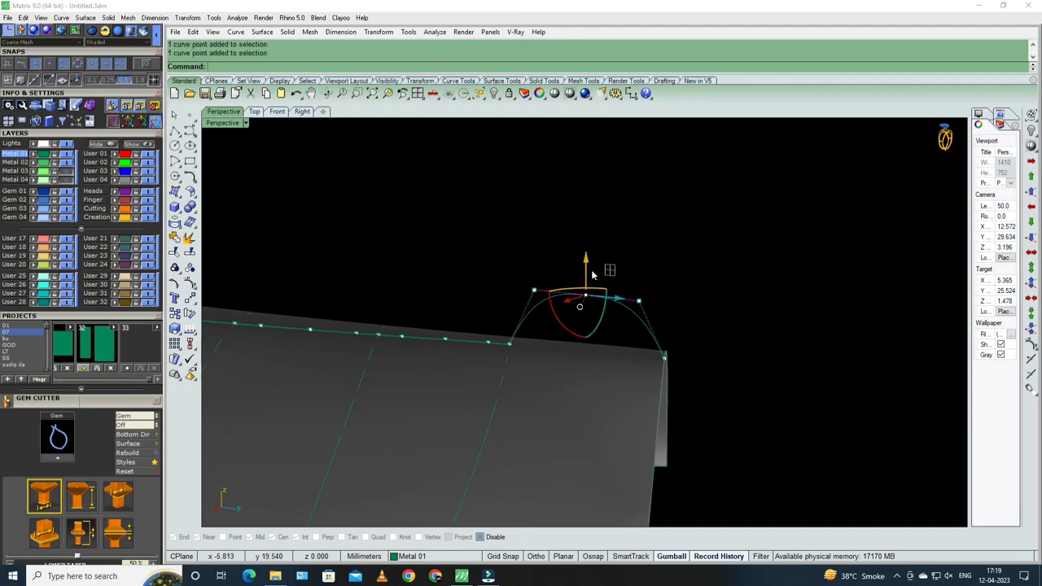
pyautogui.moveTo(586, 295); pyautogui.dragTo(585, 261)
# - Lift three points on the flat stretch into a second arch
pyautogui.keyDown('shift'); pyautogui.moveTo(534, 296); pyautogui.dragTo(494, 269, button='right'); pyautogui.keyUp('shift')
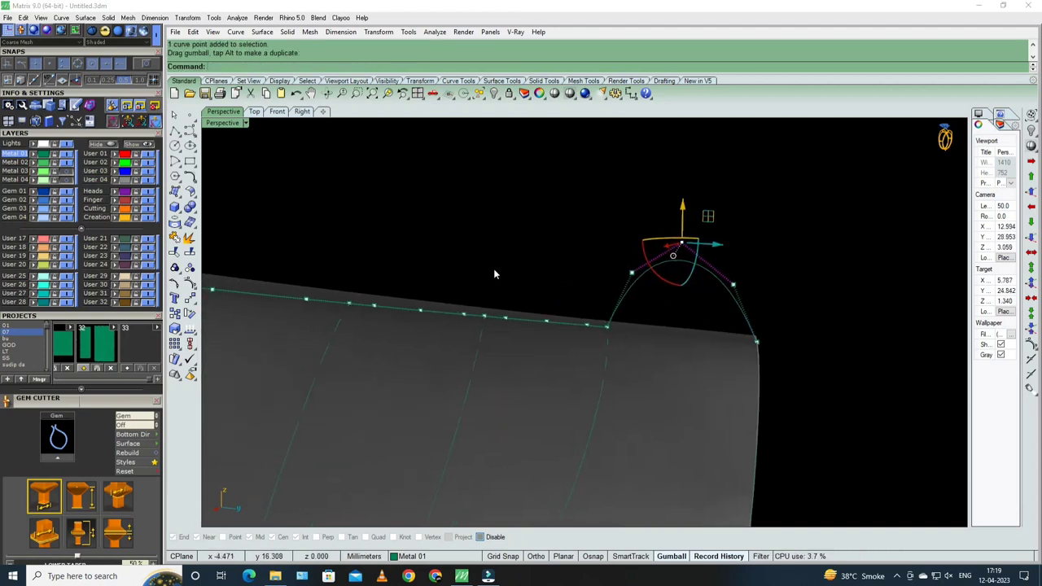
pyautogui.moveTo(495, 268); pyautogui.dragTo(594, 336)
pyautogui.moveTo(548, 287); pyautogui.dragTo(551, 235)
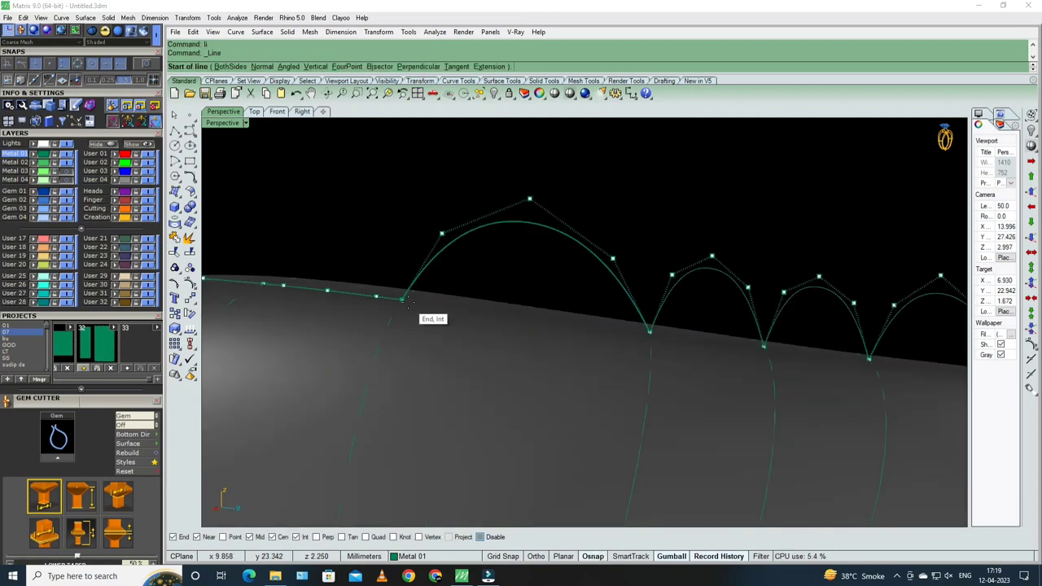
pyautogui.click(607, 348)
pyautogui.press('Escape')
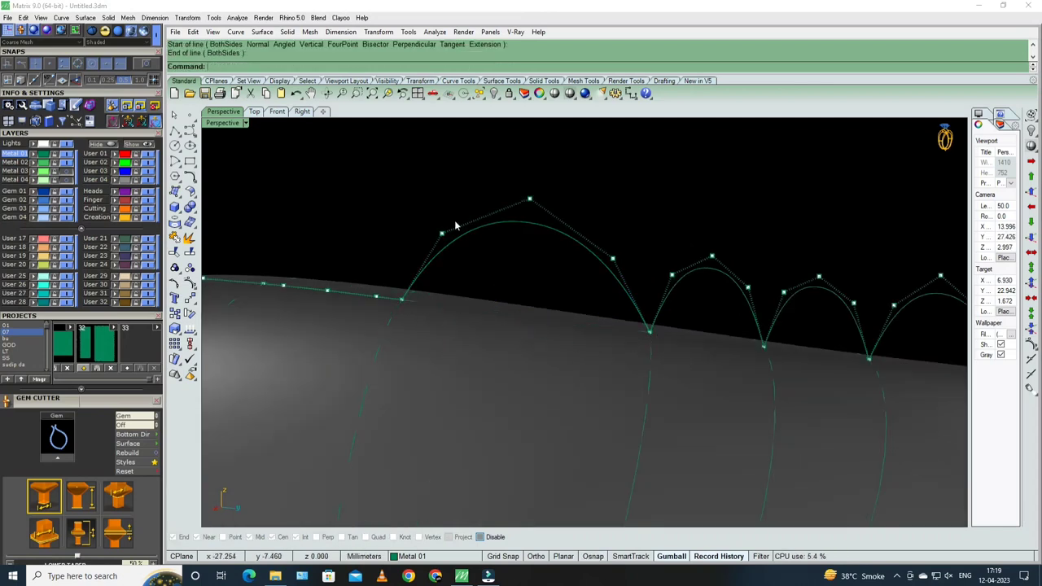
# - Reposition an arch control point with point snapping and raise that arch's top point
pyautogui.click(441, 234)
pyautogui.write('m')
pyautogui.press('Return')
pyautogui.click(593, 556)
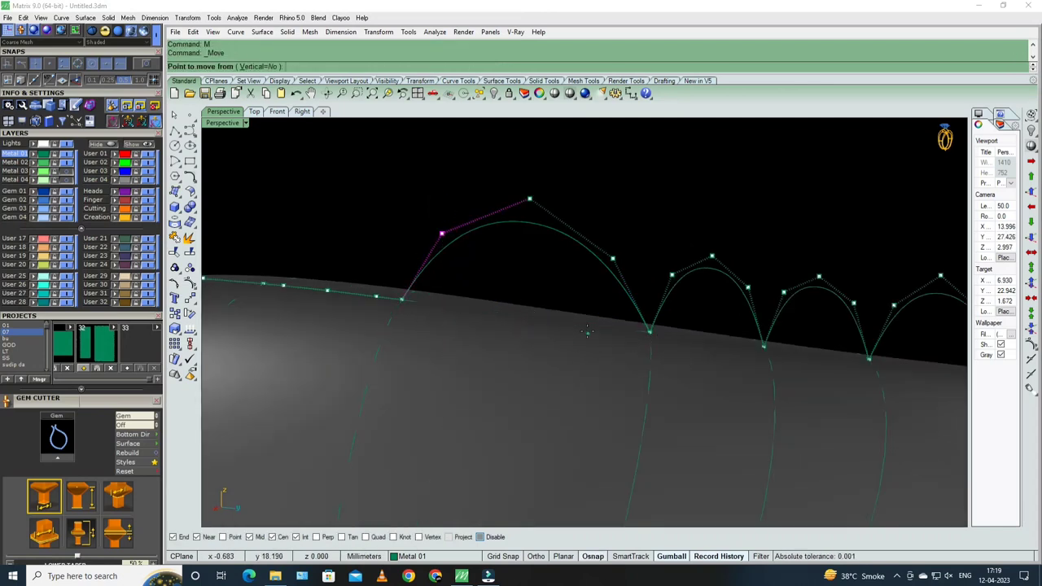
pyautogui.click(575, 324)
pyautogui.click(559, 323)
pyautogui.moveTo(489, 130); pyautogui.dragTo(568, 233)
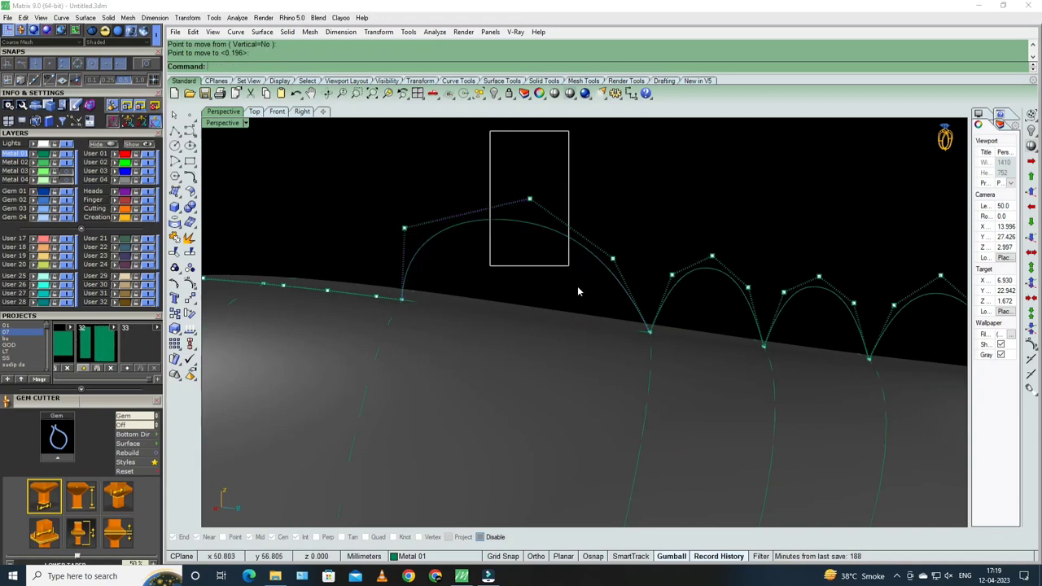
pyautogui.moveTo(538, 198); pyautogui.dragTo(538, 141)
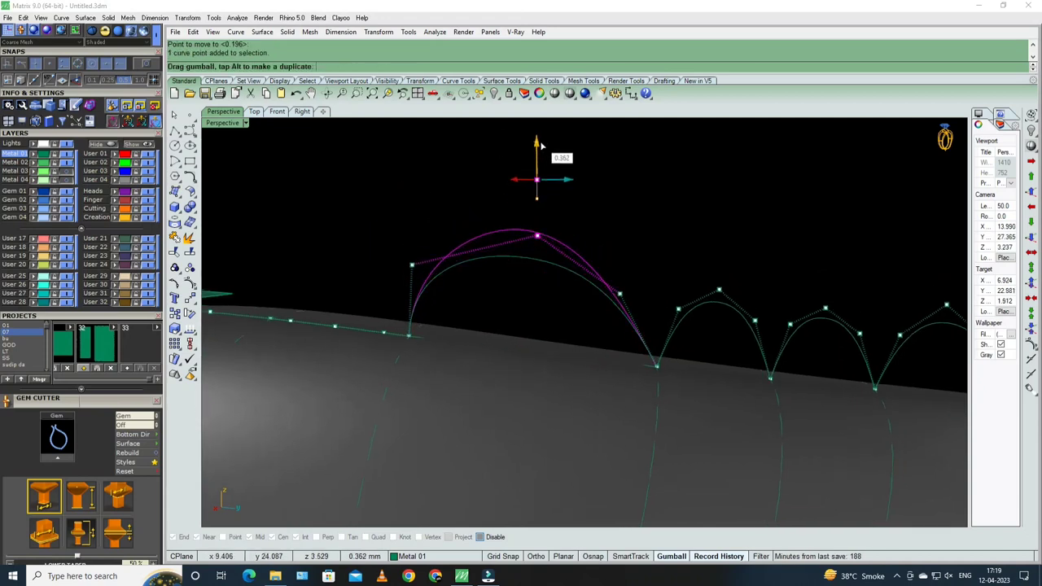
pyautogui.press('Escape')
# - Move the arch's right base point down onto the neck edge
pyautogui.click(620, 293)
pyautogui.write('m')
pyautogui.press('Return')
pyautogui.click(615, 362)
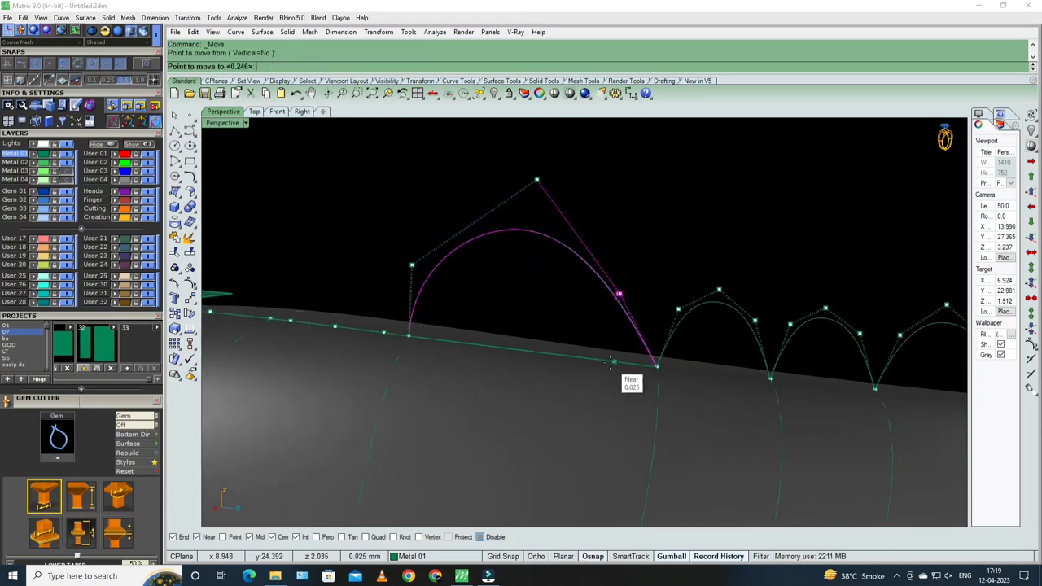
pyautogui.click(601, 361)
pyautogui.moveTo(601, 361)
pyautogui.mouseDown(button='right')
pyautogui.moveTo(560, 318)
pyautogui.moveTo(577, 316)
pyautogui.mouseUp(button='right')
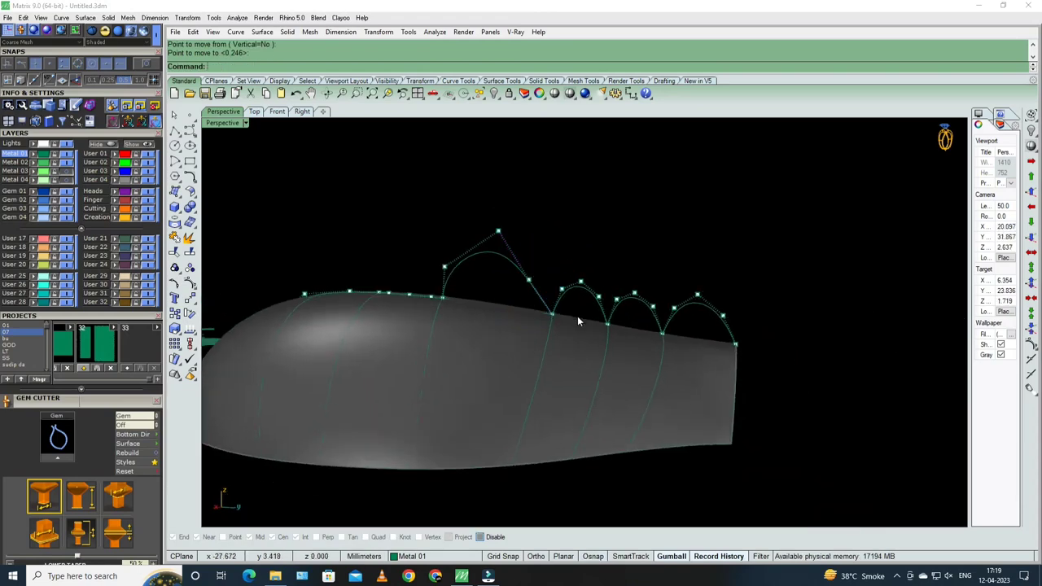
pyautogui.press('Escape')
# - Draw a helper line from an arch's end to the next arch base
pyautogui.scroll(3, 538, 303)
pyautogui.write('li')
pyautogui.press('Return')
pyautogui.click(538, 302)
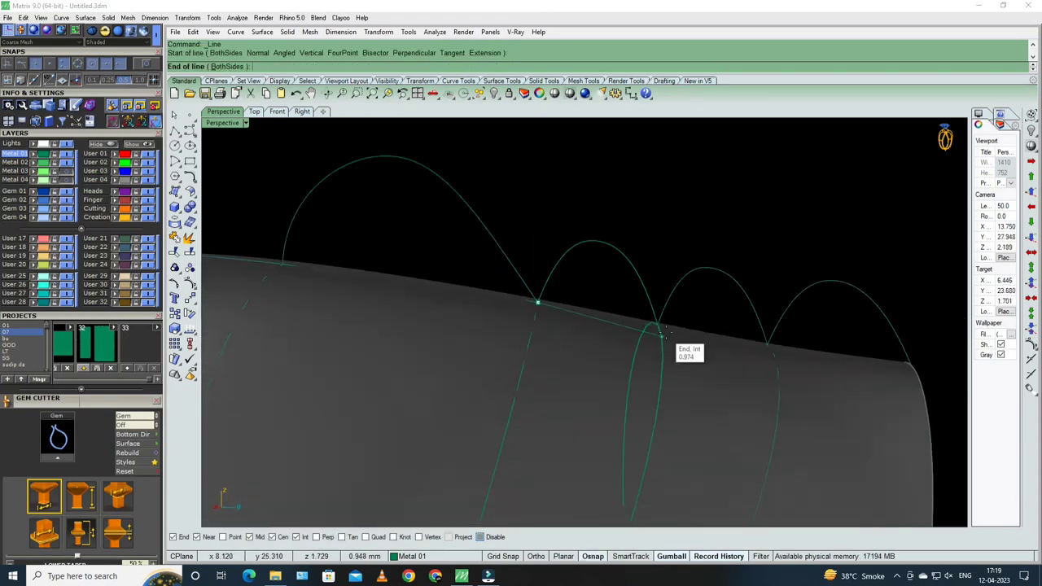
pyautogui.click(655, 326)
# - Drop the small arch's left point onto the helper line and raise its top point
pyautogui.click(639, 259)
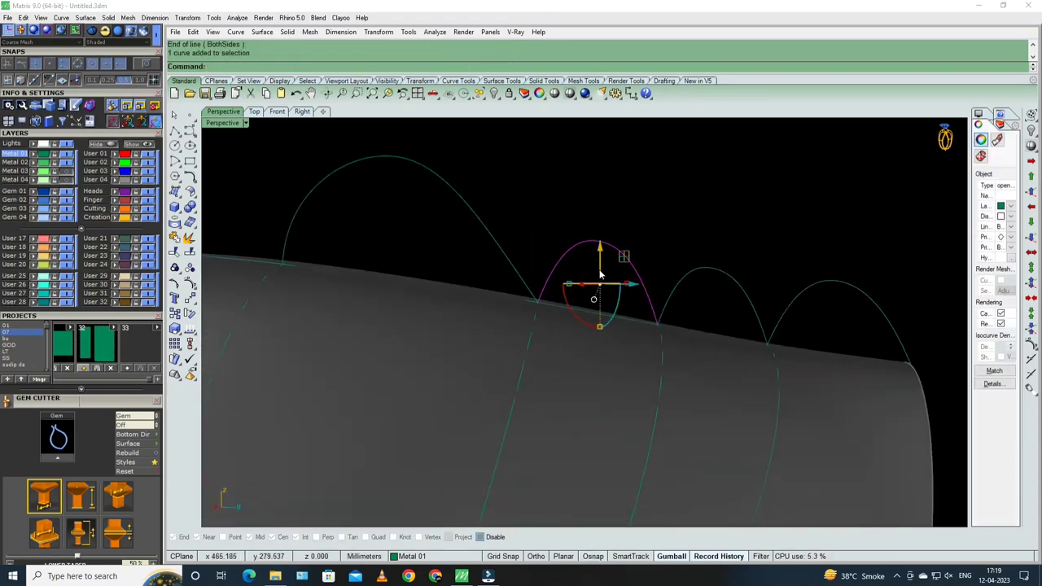
pyautogui.press('F10')
pyautogui.moveTo(544, 225); pyautogui.dragTo(572, 265)
pyautogui.write('m')
pyautogui.press('Return')
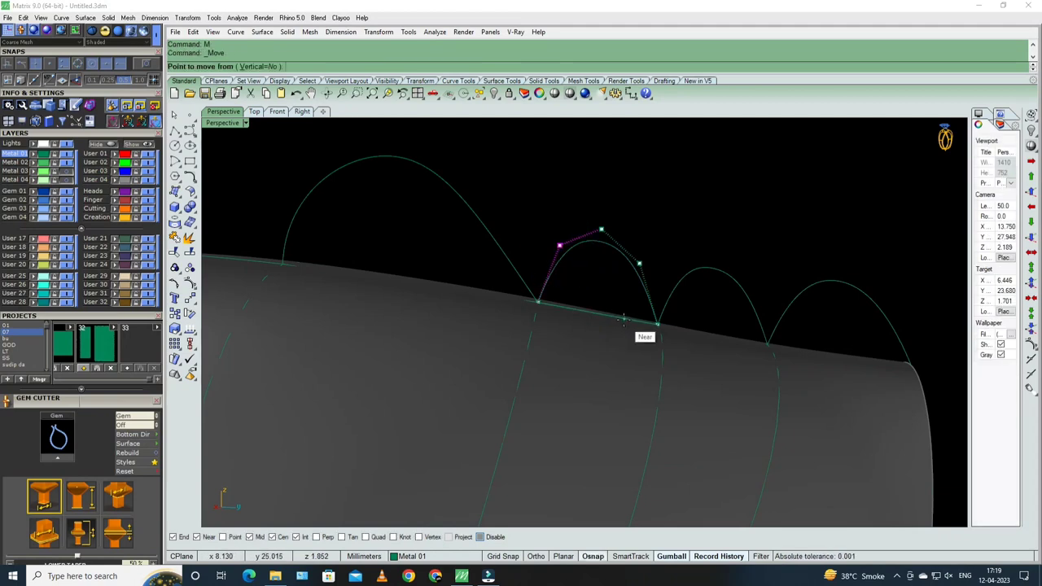
pyautogui.click(613, 318)
pyautogui.click(591, 312)
pyautogui.click(601, 231)
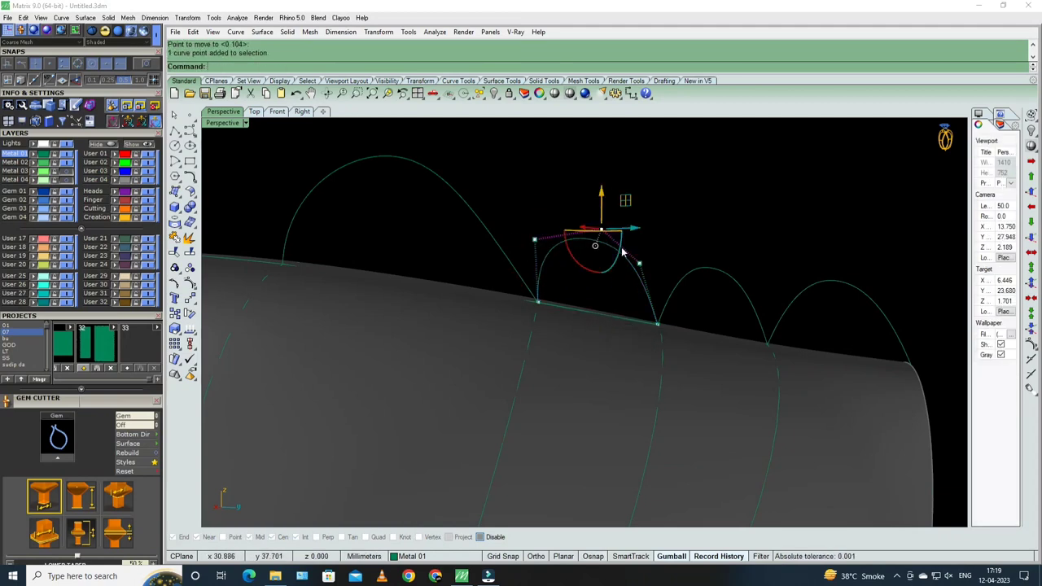
pyautogui.moveTo(601, 196); pyautogui.dragTo(601, 177)
# - Move the small arch's right control point to finish its shape
pyautogui.click(640, 263)
pyautogui.write('m')
pyautogui.press('Return')
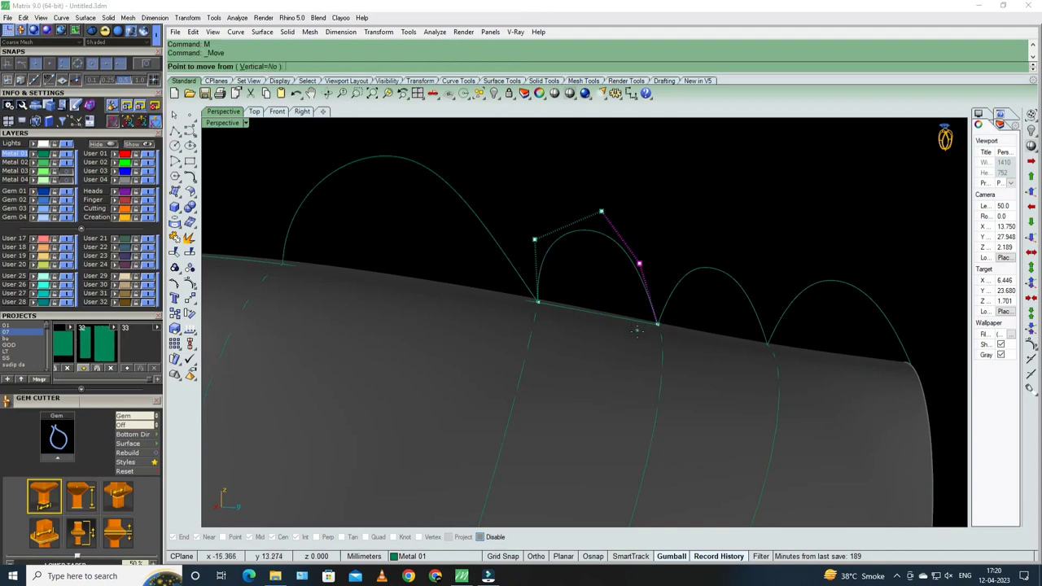
pyautogui.click(634, 321)
pyautogui.click(627, 323)
pyautogui.scroll(-5, 623, 321)
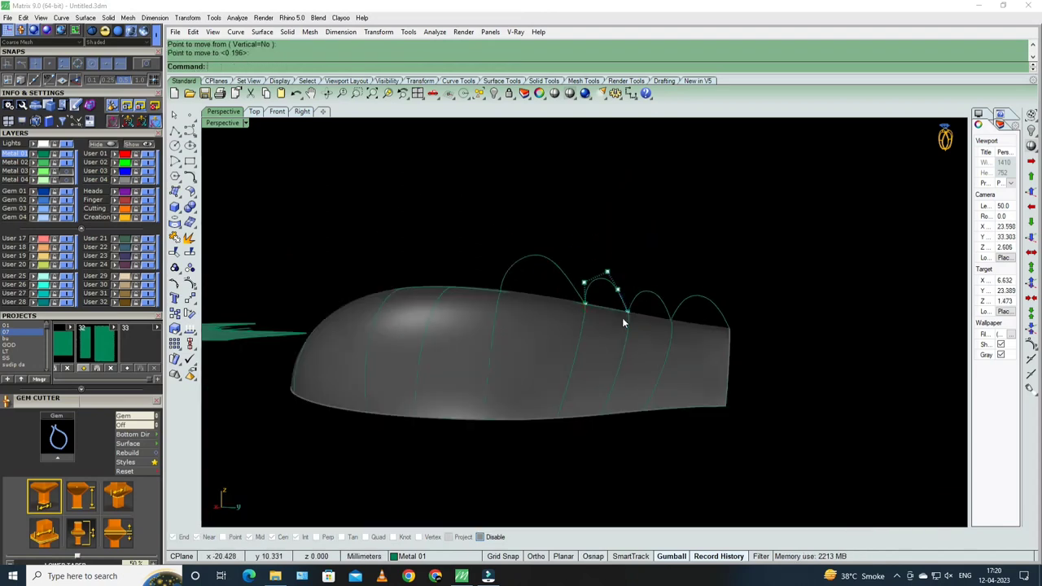
pyautogui.scroll(-3, 624, 342)
pyautogui.click(593, 346)
pyautogui.moveTo(593, 346)
pyautogui.mouseDown(button='right')
pyautogui.moveTo(685, 349)
pyautogui.moveTo(667, 308)
pyautogui.mouseUp(button='right')
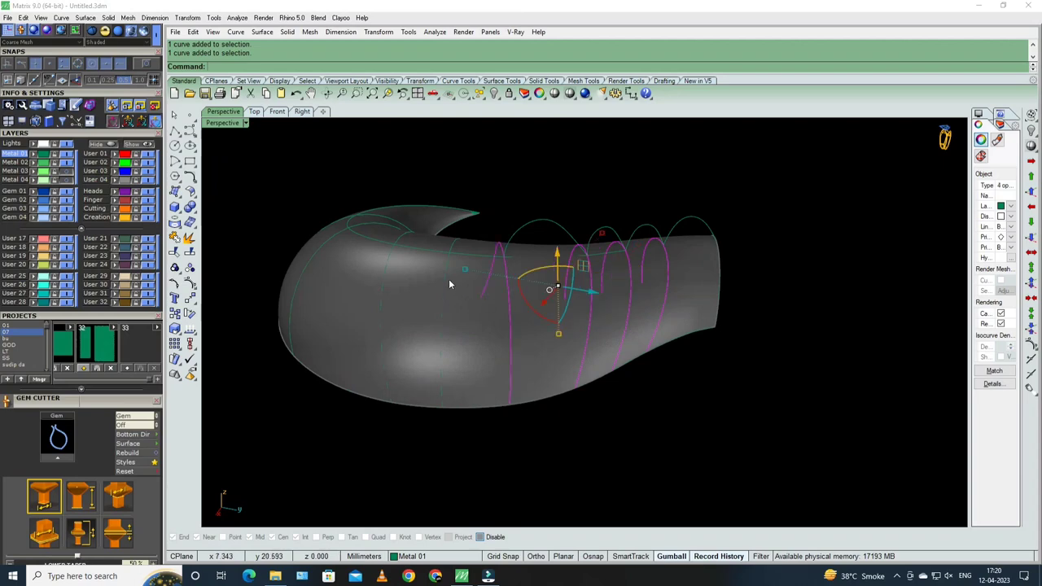
# - Rebuild the rib curves with a new point count
pyautogui.moveTo(445, 282)
pyautogui.mouseDown(button='right')
pyautogui.moveTo(629, 325)
pyautogui.moveTo(583, 292)
pyautogui.mouseUp(button='right')
pyautogui.press('Return')
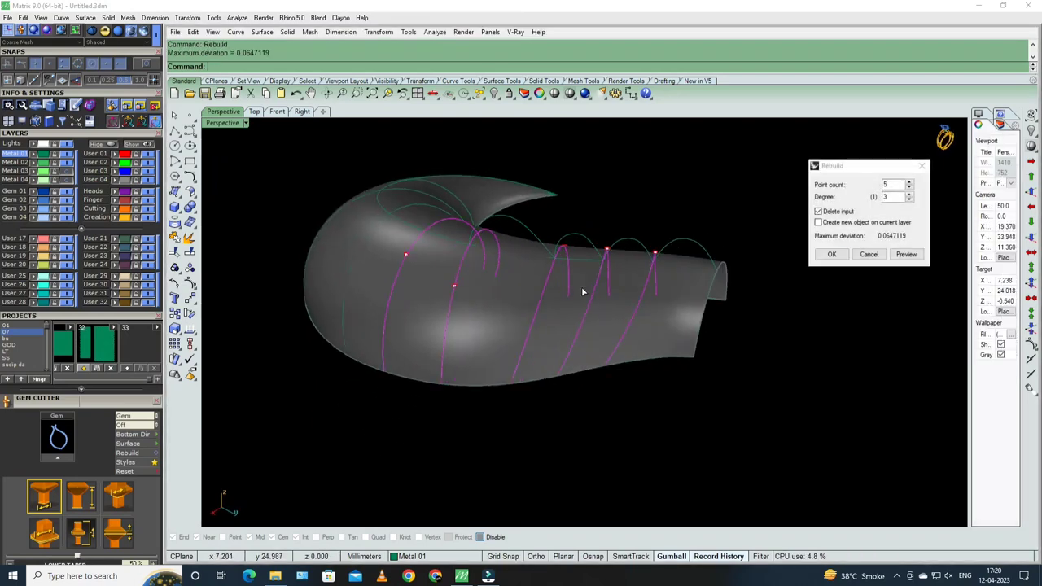
pyautogui.click(904, 178)
pyautogui.write('10')
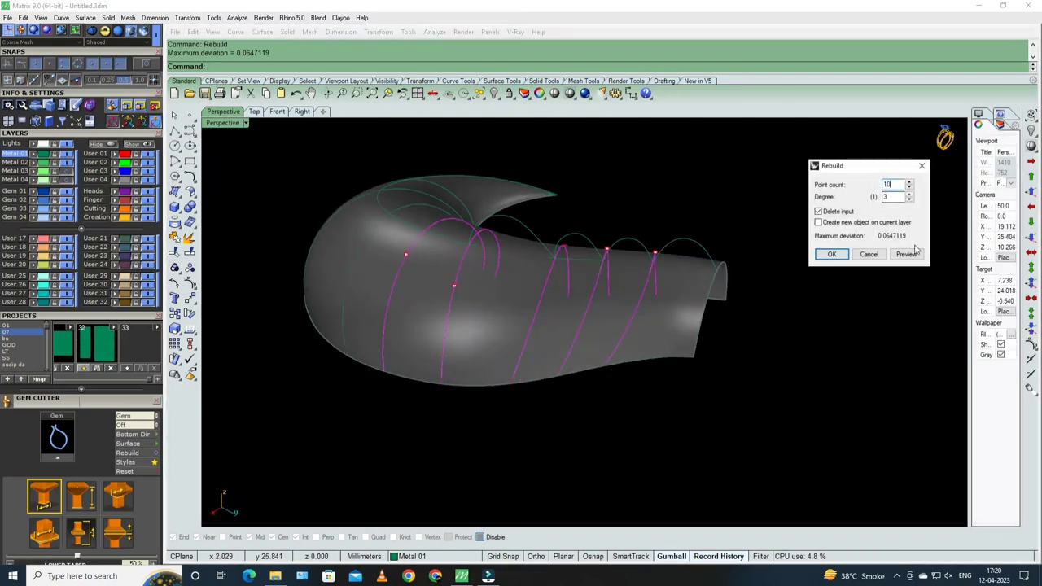
pyautogui.press('Return')
# - Select the crescent together with its rib curves
pyautogui.scroll(-3, 729, 215)
pyautogui.hotkey('ctrl', 'a')
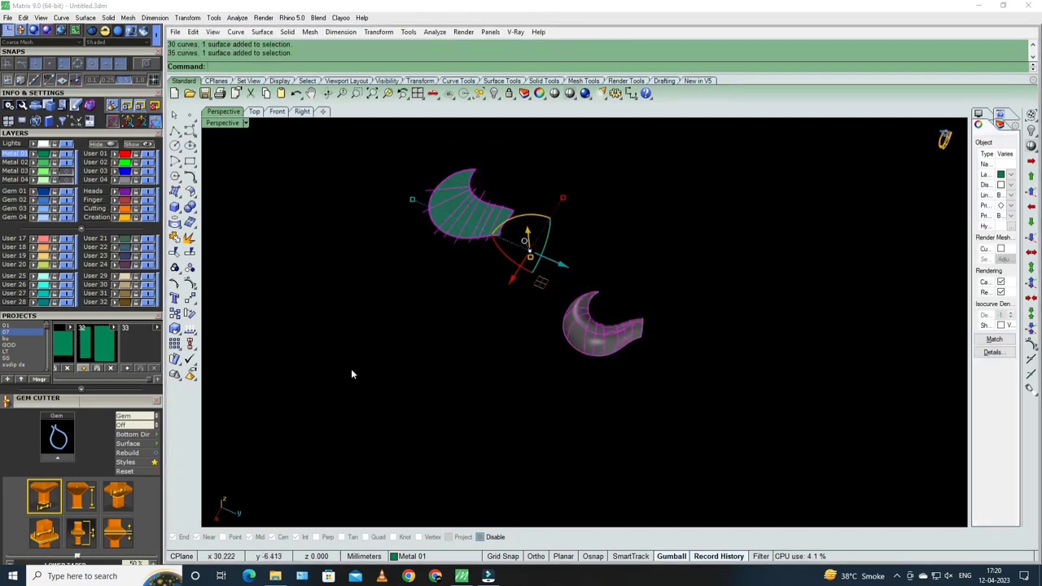
pyautogui.moveTo(351, 373); pyautogui.dragTo(691, 298, button='right')
pyautogui.click(637, 285)
pyautogui.moveTo(691, 228); pyautogui.dragTo(422, 423)
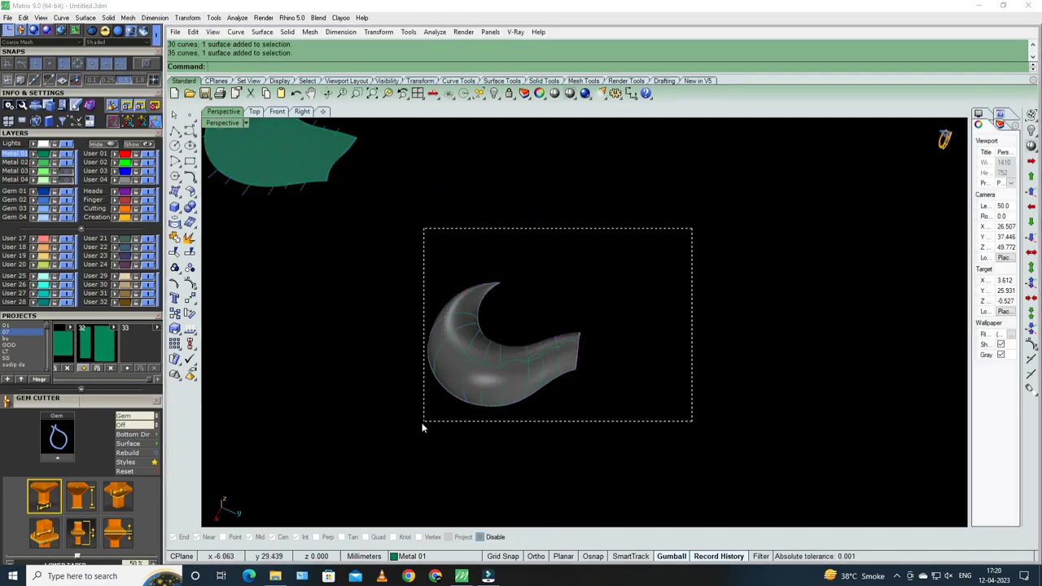
pyautogui.scroll(3, 574, 364)
pyautogui.scroll(3, 469, 354)
# - Move a rib curve's end point onto the surface edge, zooming in during the move
pyautogui.click(477, 340)
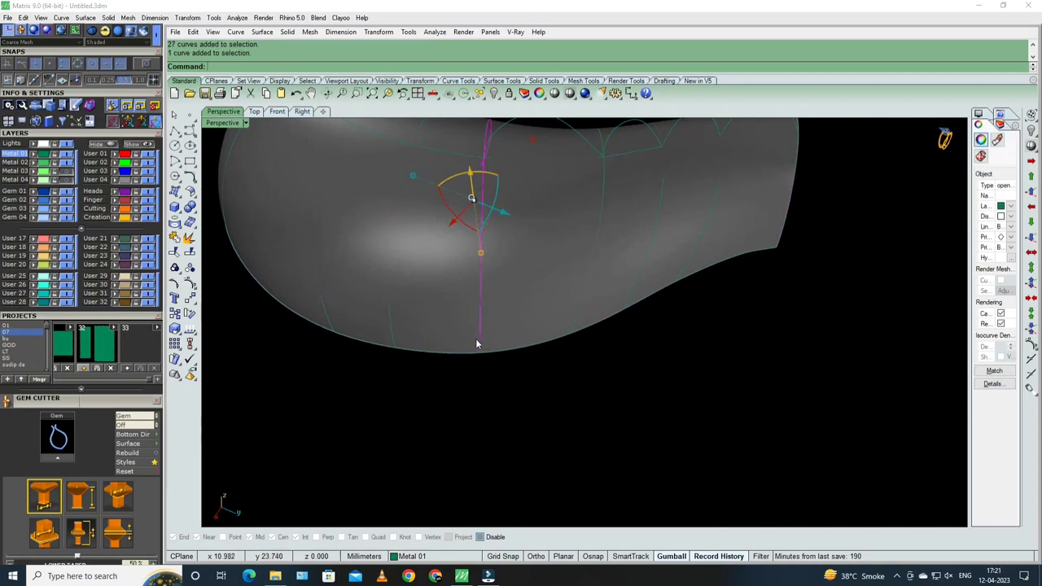
pyautogui.press('F10')
pyautogui.moveTo(448, 389); pyautogui.dragTo(498, 332)
pyautogui.write('m')
pyautogui.press('Return')
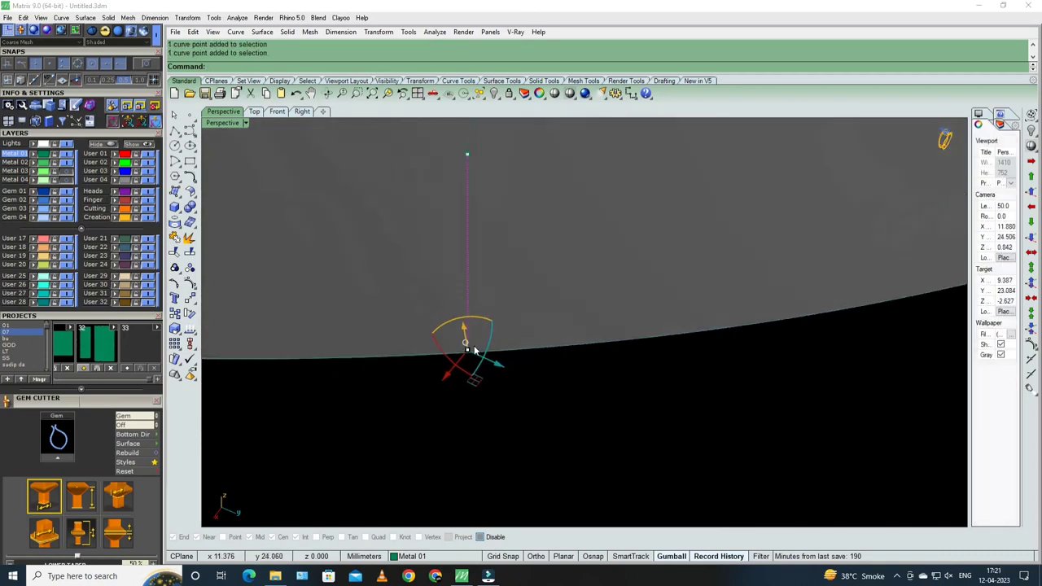
pyautogui.write('z')
pyautogui.press('Return')
pyautogui.moveTo(440, 183); pyautogui.dragTo(542, 269)
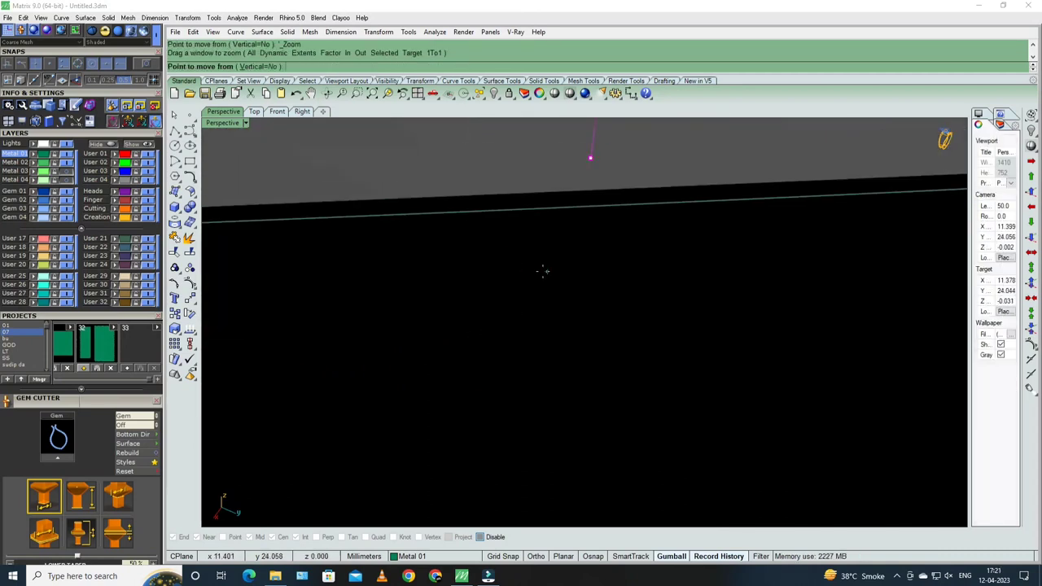
pyautogui.click(596, 147)
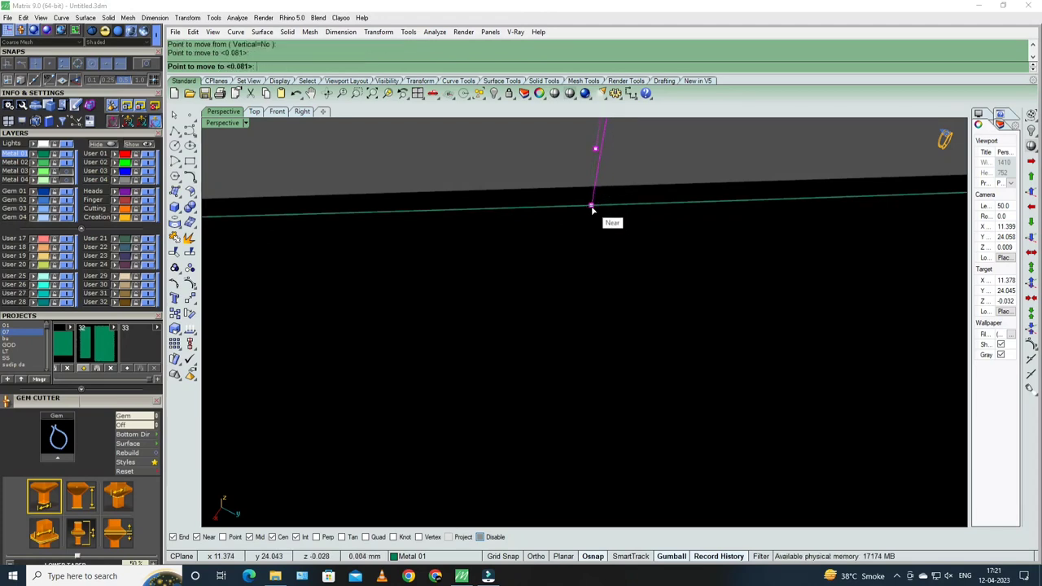
pyautogui.click(610, 215)
# - Move the next rib's end point onto the neck surface's bottom edge with snapping off
pyautogui.moveTo(652, 302)
pyautogui.mouseDown(button='right')
pyautogui.moveTo(588, 288)
pyautogui.moveTo(644, 302)
pyautogui.moveTo(412, 366)
pyautogui.moveTo(519, 366)
pyautogui.moveTo(527, 334)
pyautogui.mouseUp(button='right')
pyautogui.scroll(3, 527, 334)
pyautogui.click(489, 318)
pyautogui.scroll(2, 489, 315)
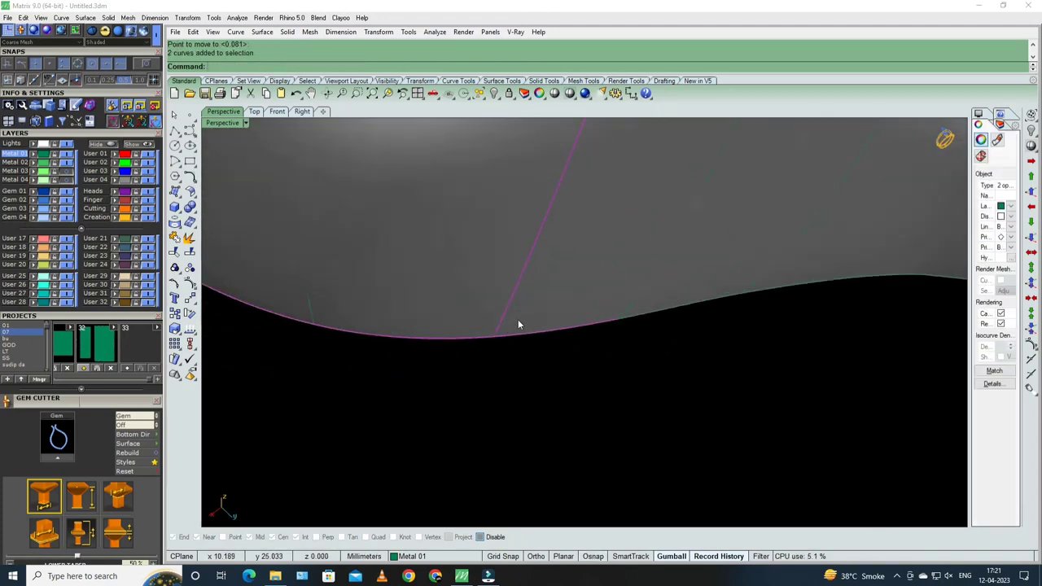
pyautogui.moveTo(477, 291); pyautogui.dragTo(476, 294)
pyautogui.press('F10')
pyautogui.write('m')
pyautogui.press('Return')
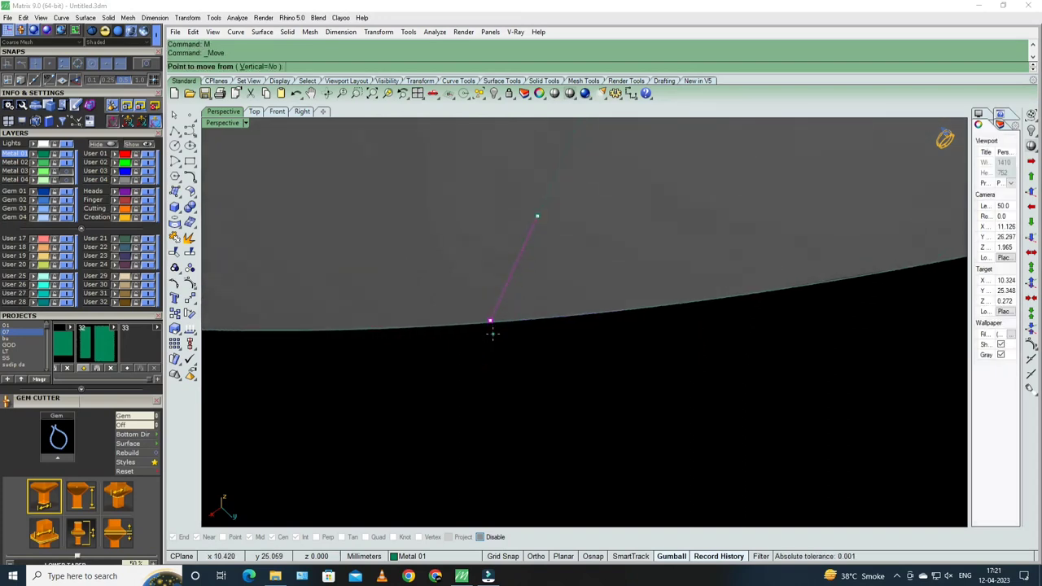
pyautogui.click(490, 319)
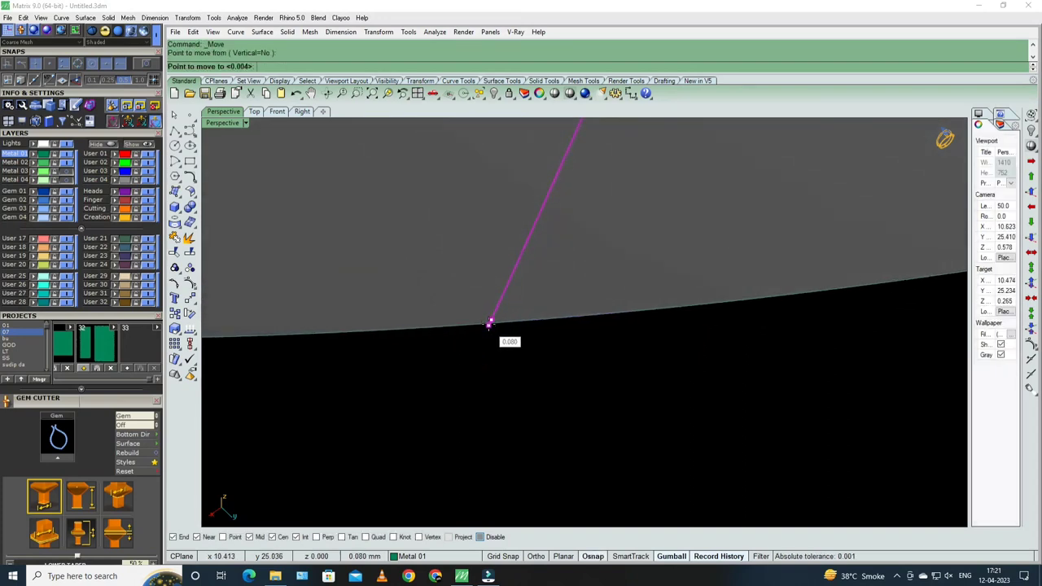
pyautogui.press('alt')
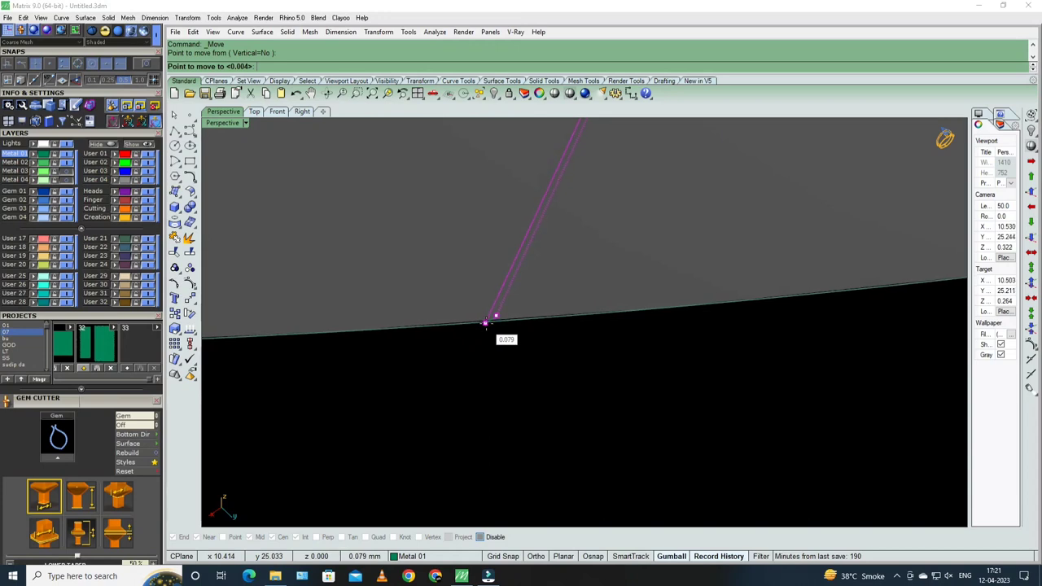
pyautogui.click(487, 324)
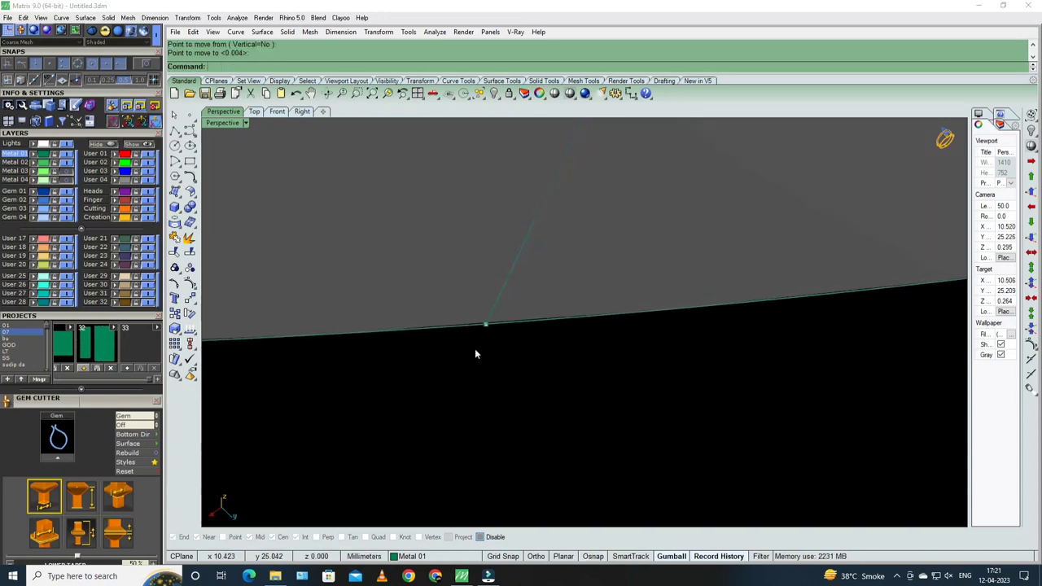
pyautogui.moveTo(477, 351)
pyautogui.mouseDown(button='right')
pyautogui.moveTo(594, 385)
pyautogui.moveTo(607, 341)
pyautogui.moveTo(629, 332)
pyautogui.moveTo(638, 201)
pyautogui.moveTo(587, 239)
pyautogui.mouseUp(button='right')
pyautogui.click(638, 201)
# - Split the neck's edge curve at the vertical rib curve
pyautogui.scroll(5, 536, 229)
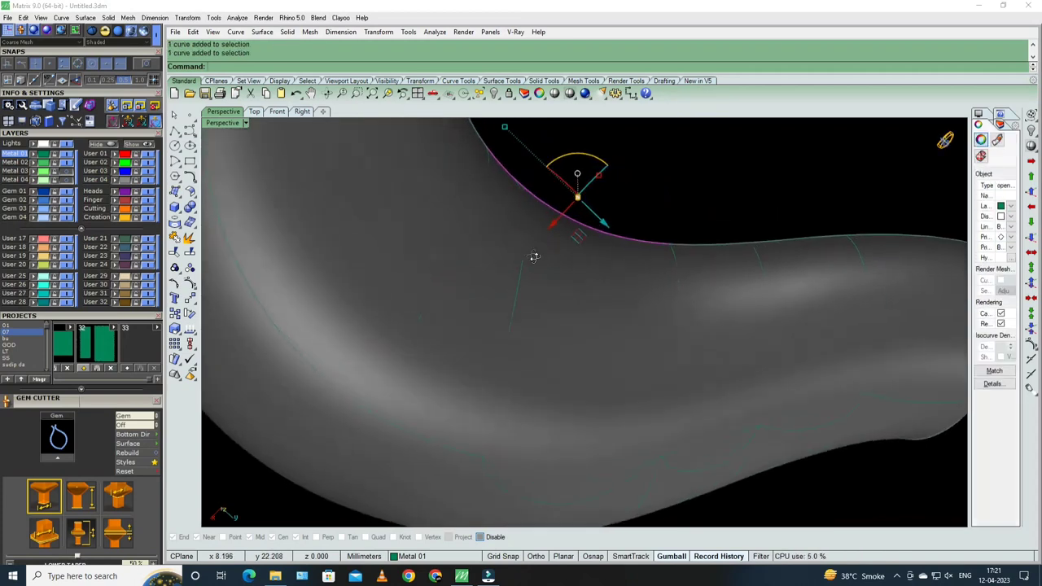
pyautogui.click(517, 228)
pyautogui.scroll(3, 519, 229)
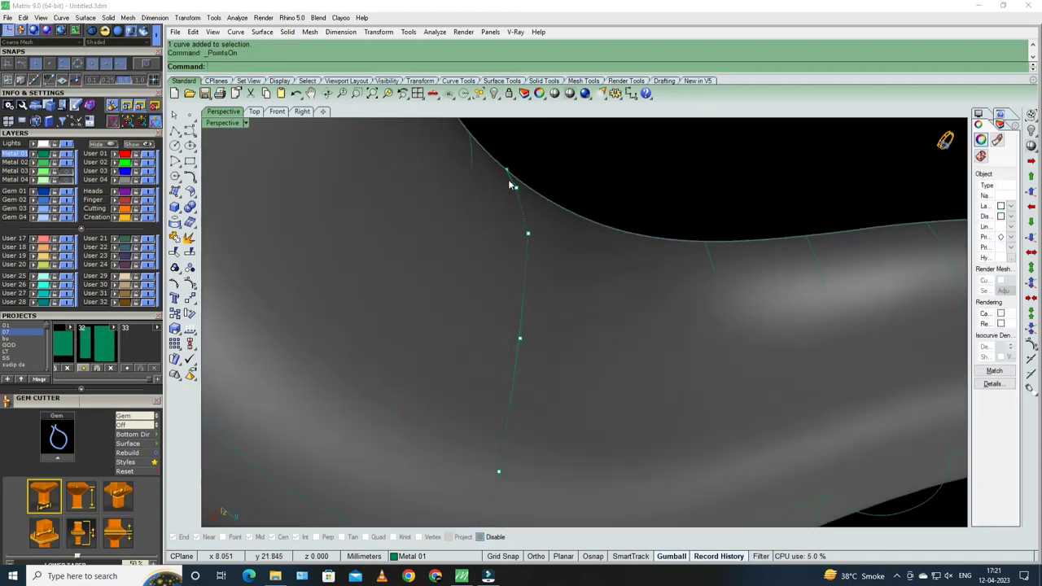
pyautogui.write('split')
pyautogui.press('Return')
pyautogui.scroll(-6, 555, 373)
pyautogui.press('Escape')
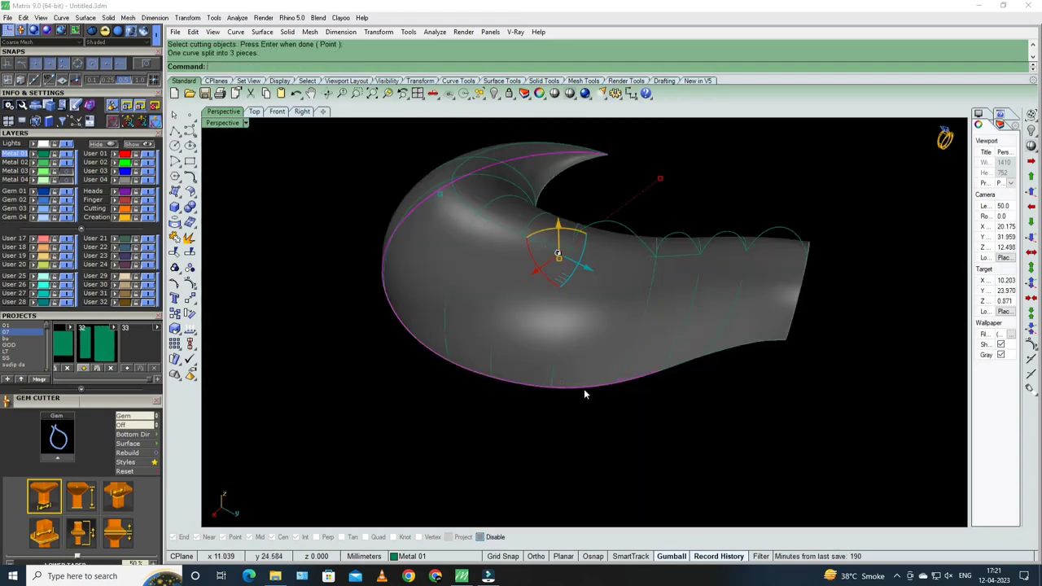
# - Build a network surface from the bottom edge piece and the two vertical rib curves
pyautogui.click(583, 387)
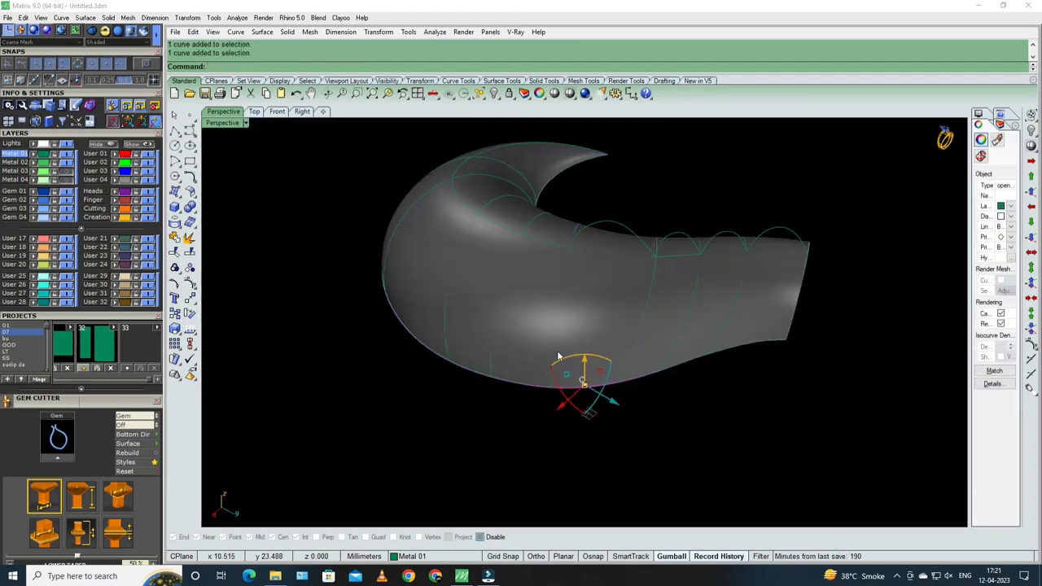
pyautogui.click(559, 356)
pyautogui.keyDown('shift'); pyautogui.click(628, 356); pyautogui.keyUp('shift')
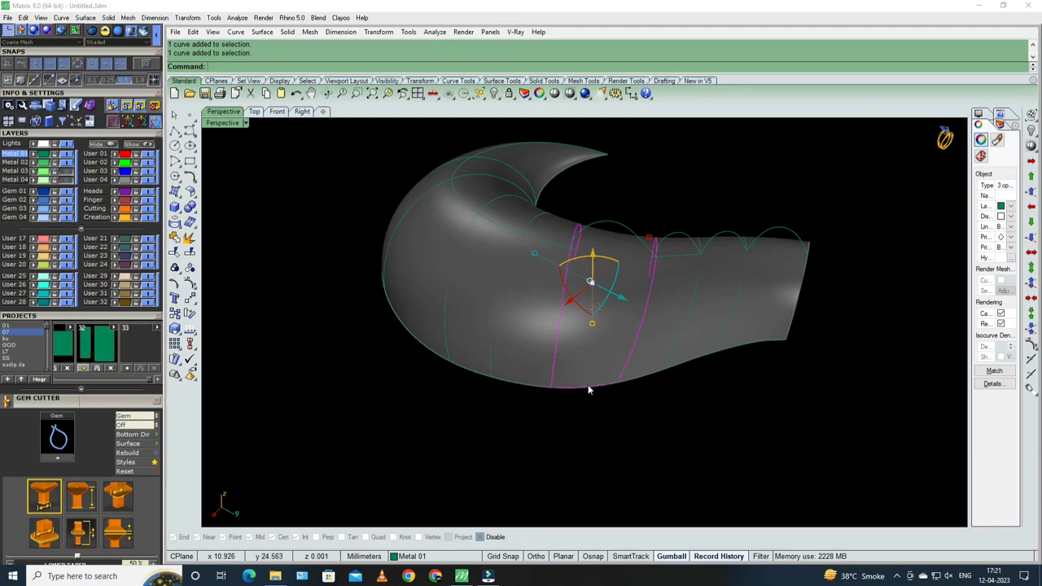
pyautogui.moveTo(589, 390); pyautogui.dragTo(609, 339, button='right')
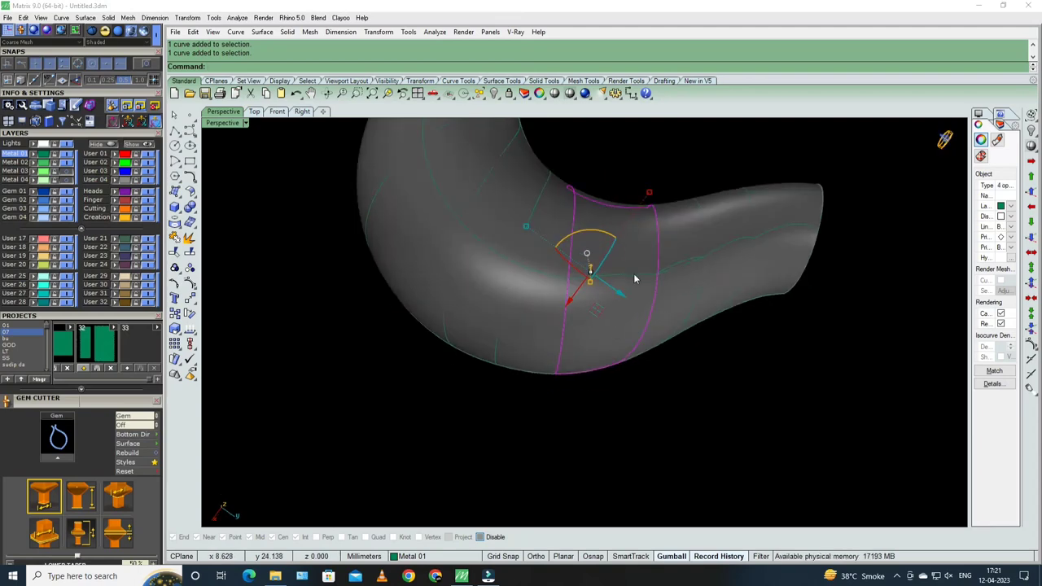
pyautogui.moveTo(635, 279); pyautogui.dragTo(653, 262, button='right')
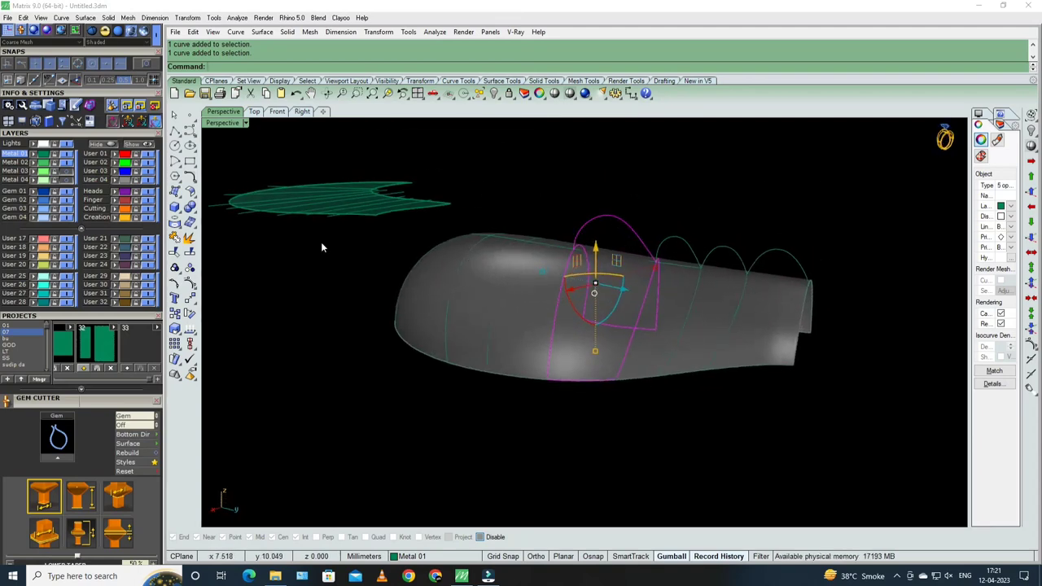
pyautogui.click(84, 18)
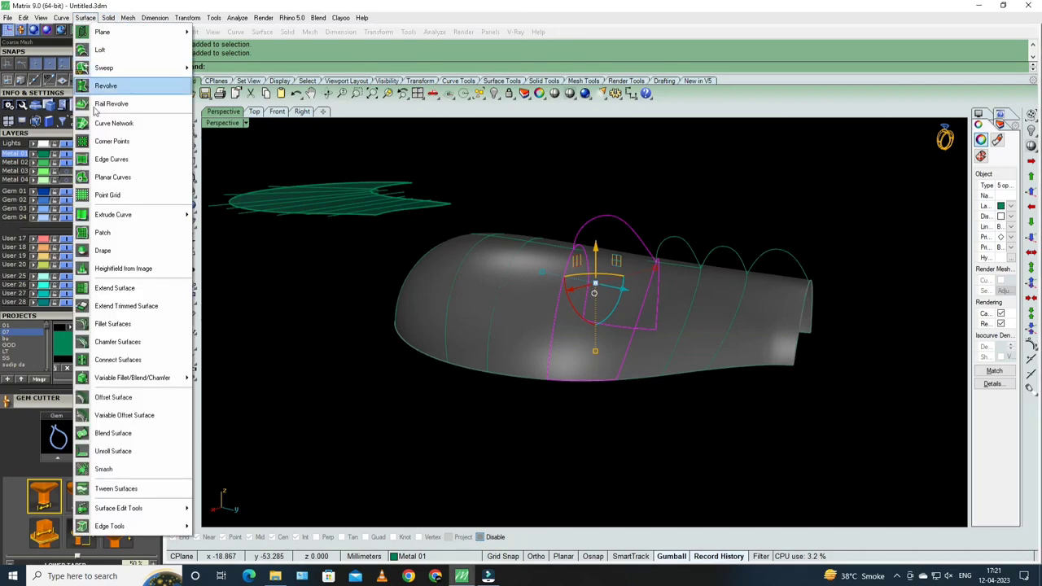
pyautogui.click(116, 124)
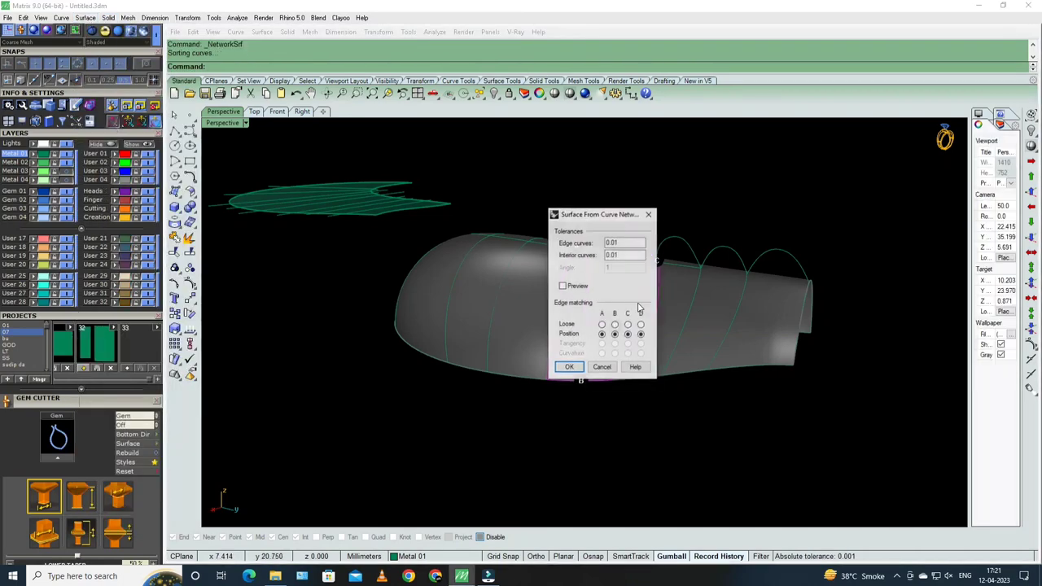
pyautogui.click(567, 365)
# - Select the next rib bay's boundary and edge curves and fill them with a second network surface
pyautogui.moveTo(647, 303)
pyautogui.mouseDown(button='right')
pyautogui.moveTo(689, 275)
pyautogui.moveTo(671, 352)
pyautogui.mouseUp(button='right')
pyautogui.click(664, 366)
pyautogui.click(671, 352)
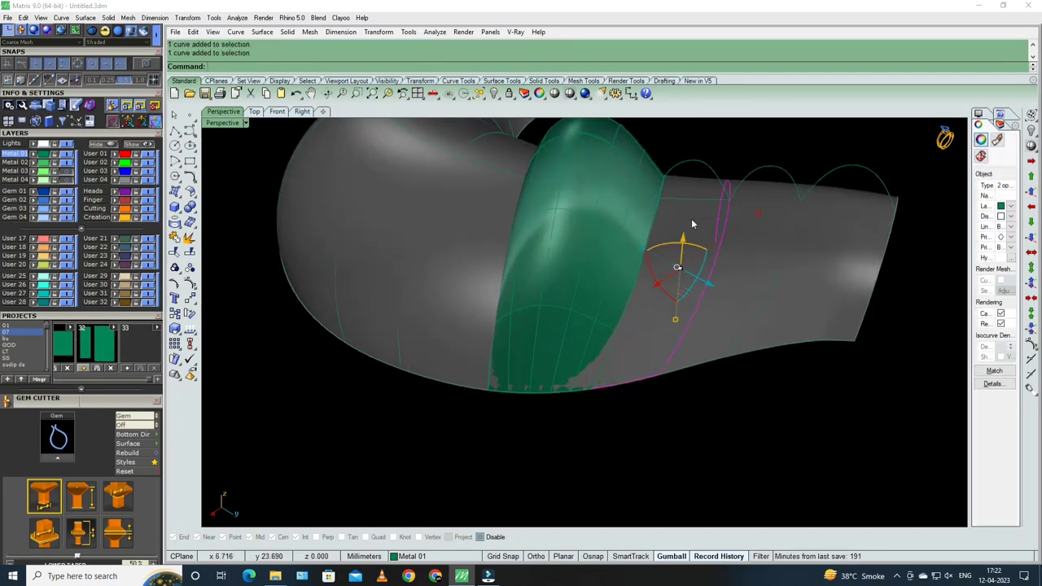
pyautogui.moveTo(697, 213); pyautogui.dragTo(664, 256, button='right')
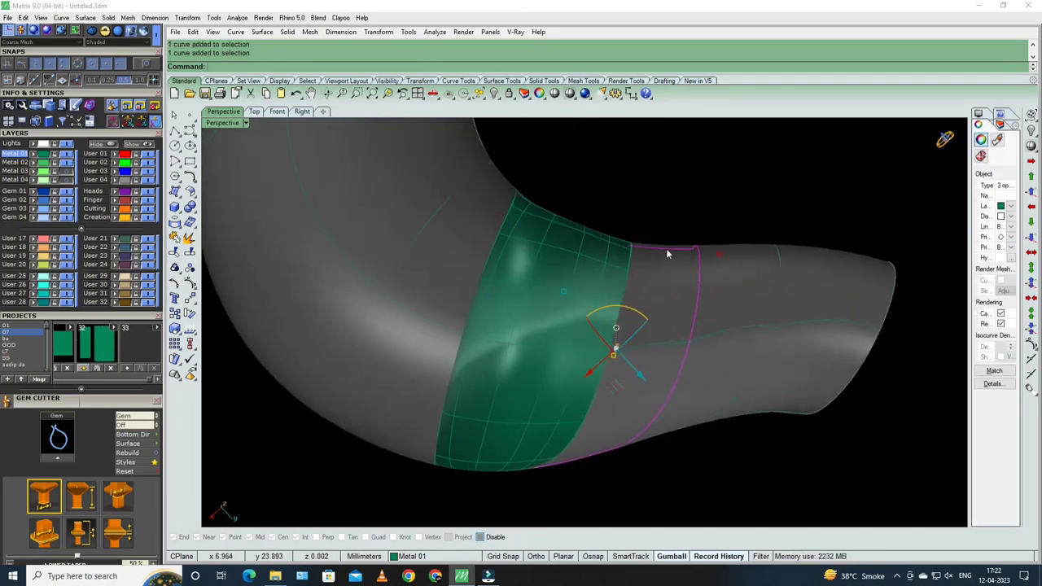
pyautogui.click(630, 261)
pyautogui.click(643, 283)
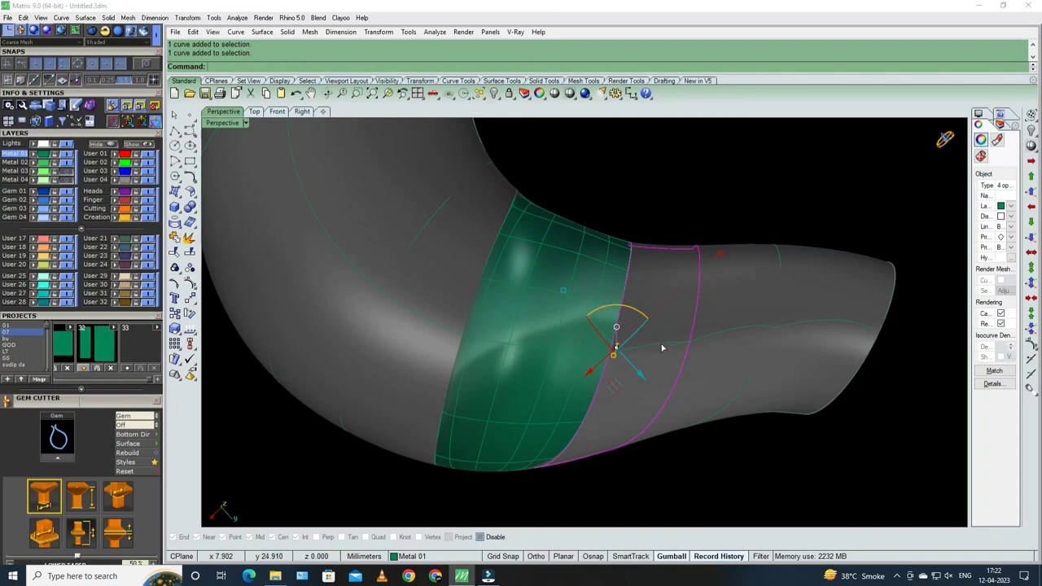
pyautogui.moveTo(656, 383)
pyautogui.mouseDown(button='right')
pyautogui.moveTo(619, 298)
pyautogui.moveTo(540, 369)
pyautogui.mouseUp(button='right')
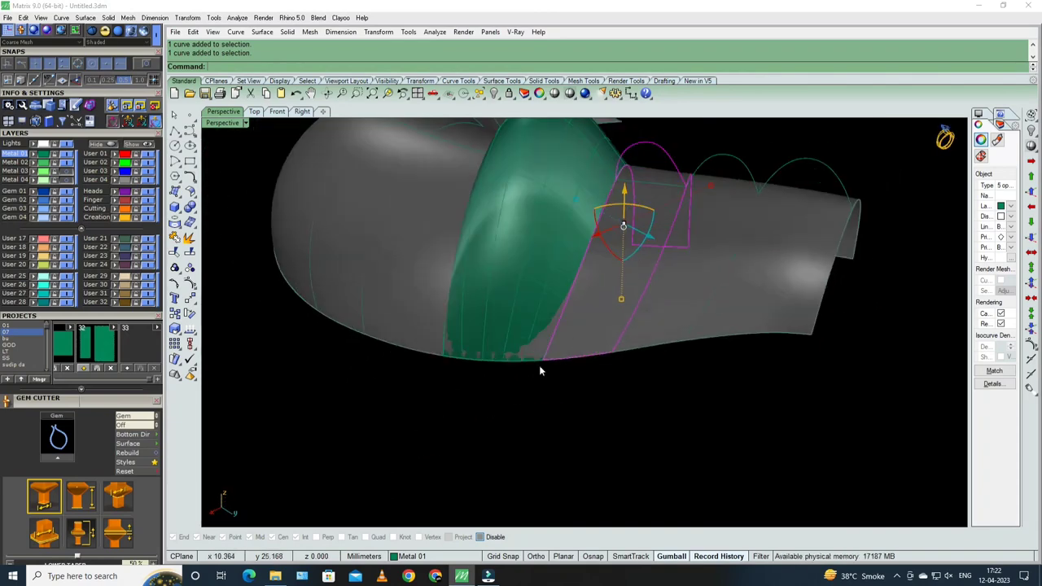
pyautogui.click(85, 18)
pyautogui.click(114, 124)
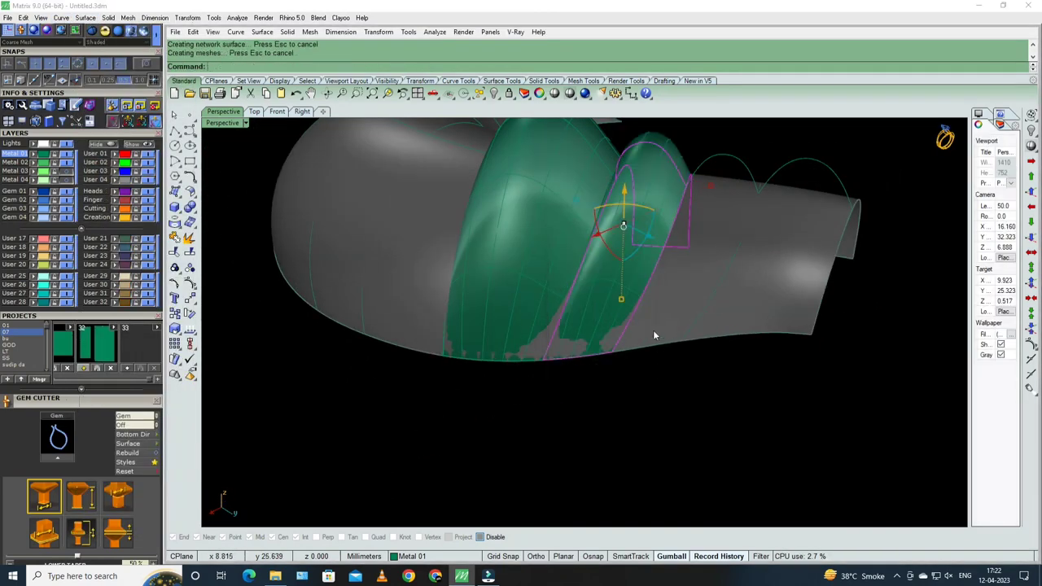
# - Switch to shaded display to review the green feather patches, then pick the next edge curve
pyautogui.moveTo(653, 334); pyautogui.dragTo(595, 137, button='right')
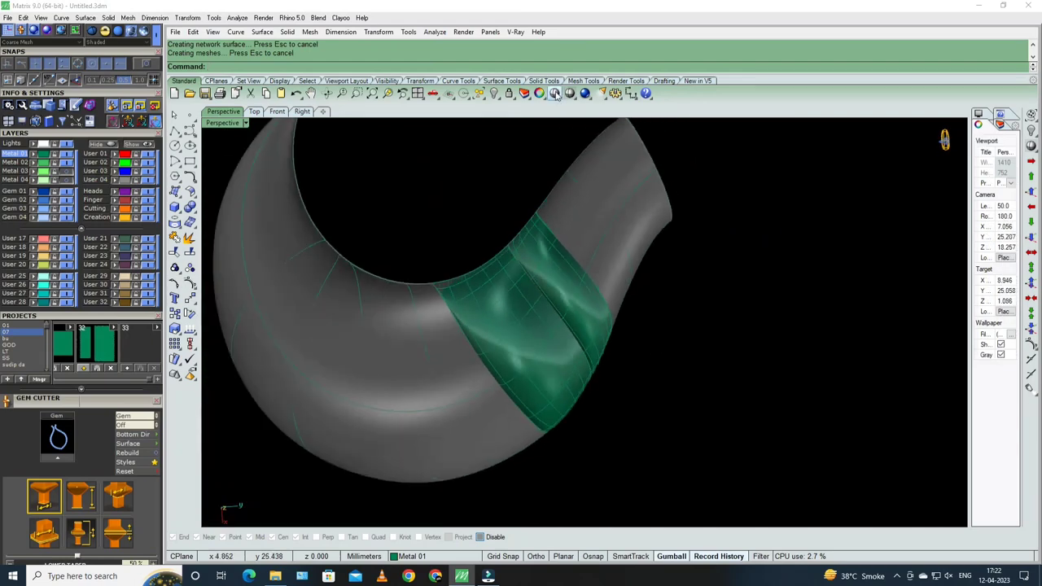
pyautogui.click(555, 93)
pyautogui.moveTo(670, 349); pyautogui.dragTo(609, 375, button='right')
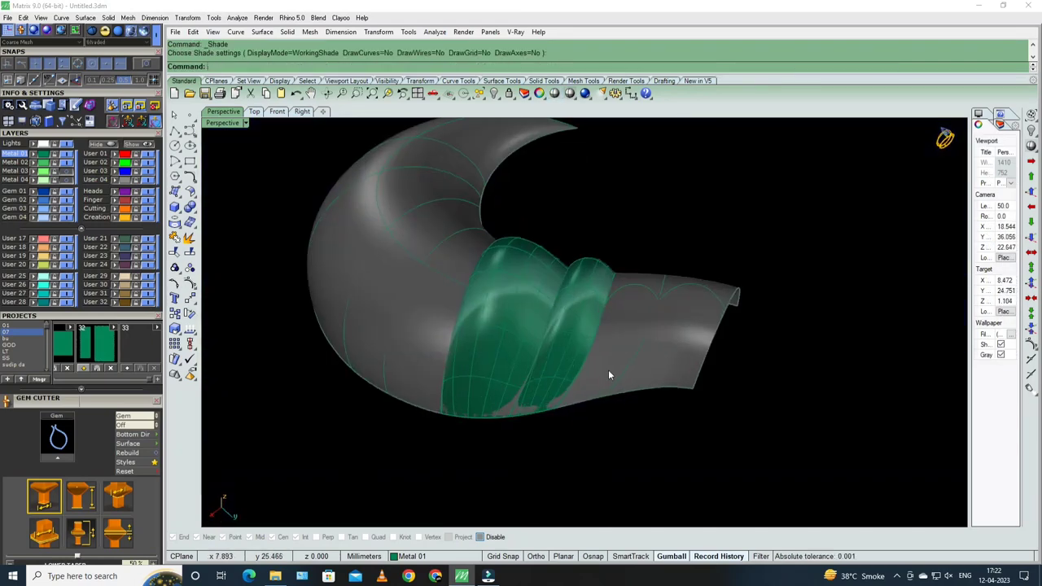
pyautogui.scroll(5, 608, 411)
pyautogui.click(600, 400)
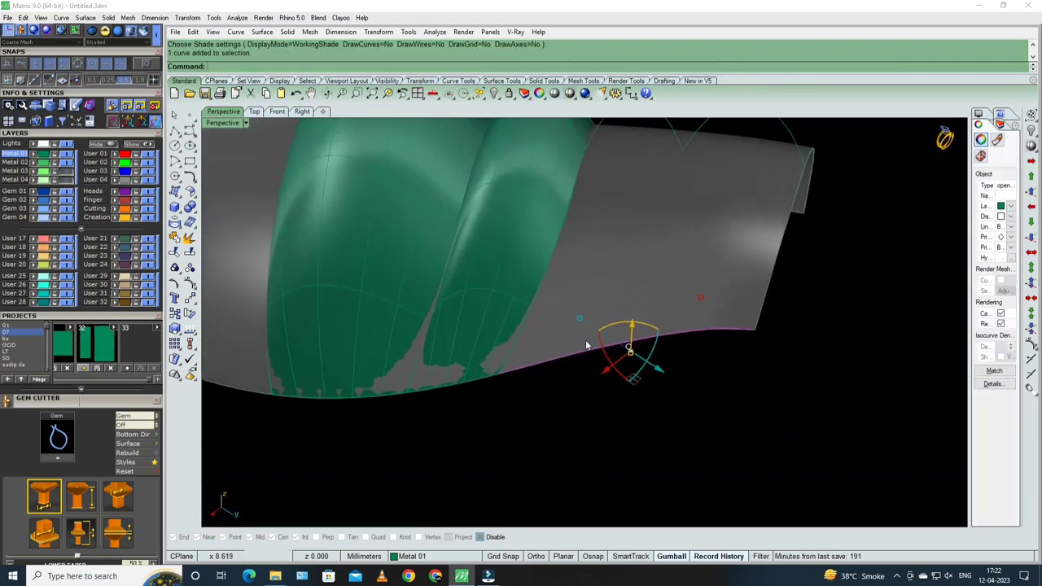
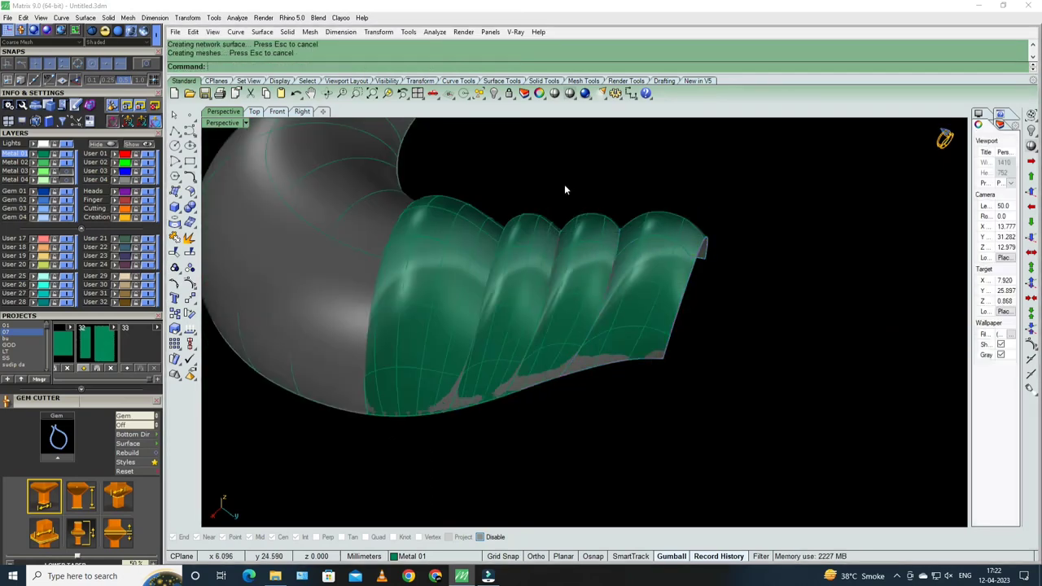
# - Flip the green ribbed surface's direction and check it in a shaded preview
pyautogui.click(555, 93)
pyautogui.moveTo(671, 318); pyautogui.dragTo(691, 345, button='right')
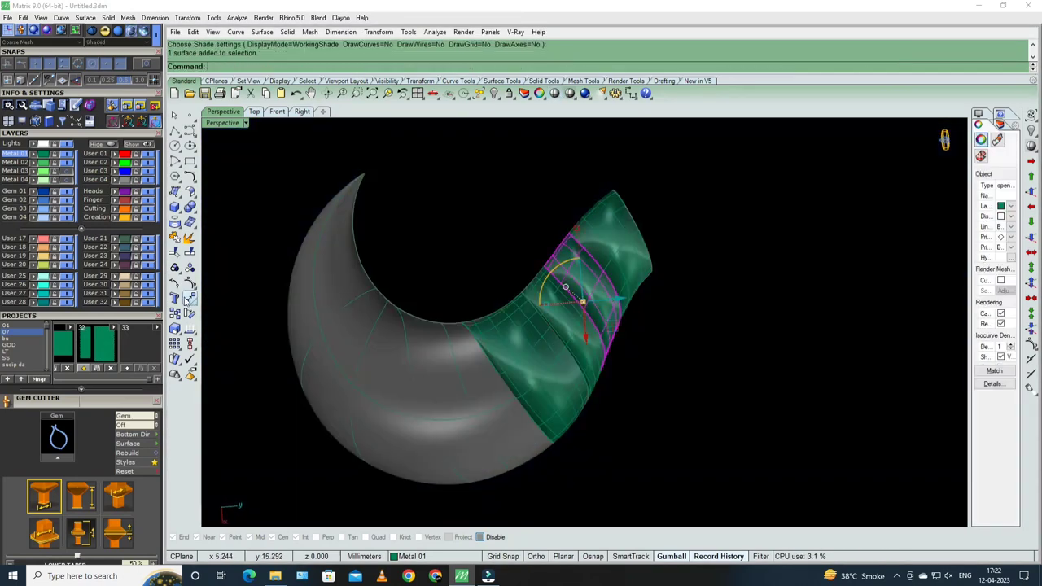
pyautogui.click(193, 331)
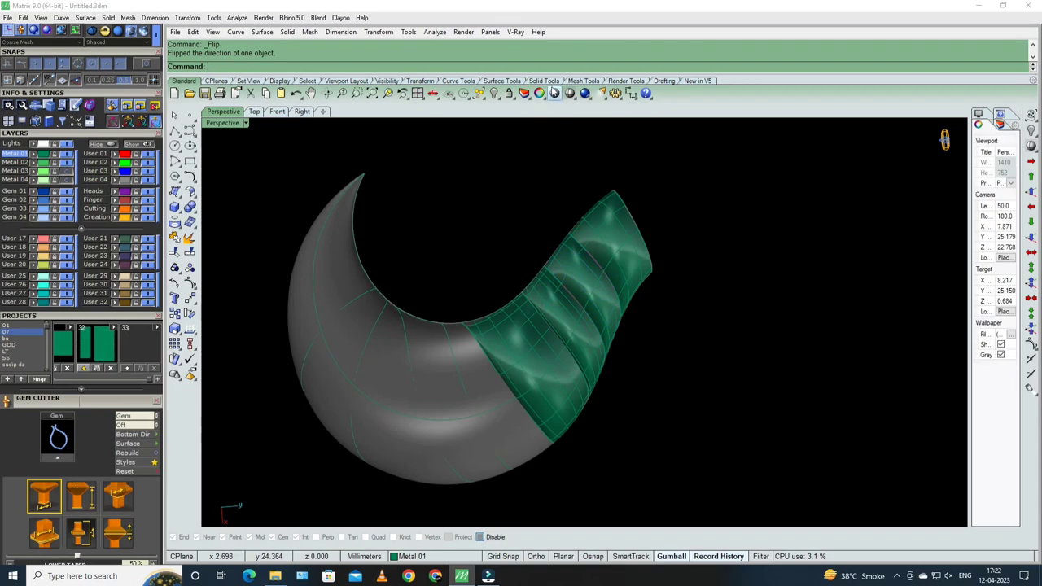
pyautogui.click(555, 92)
pyautogui.moveTo(570, 196); pyautogui.dragTo(618, 245, button='right')
pyautogui.moveTo(444, 365); pyautogui.dragTo(562, 286, button='right')
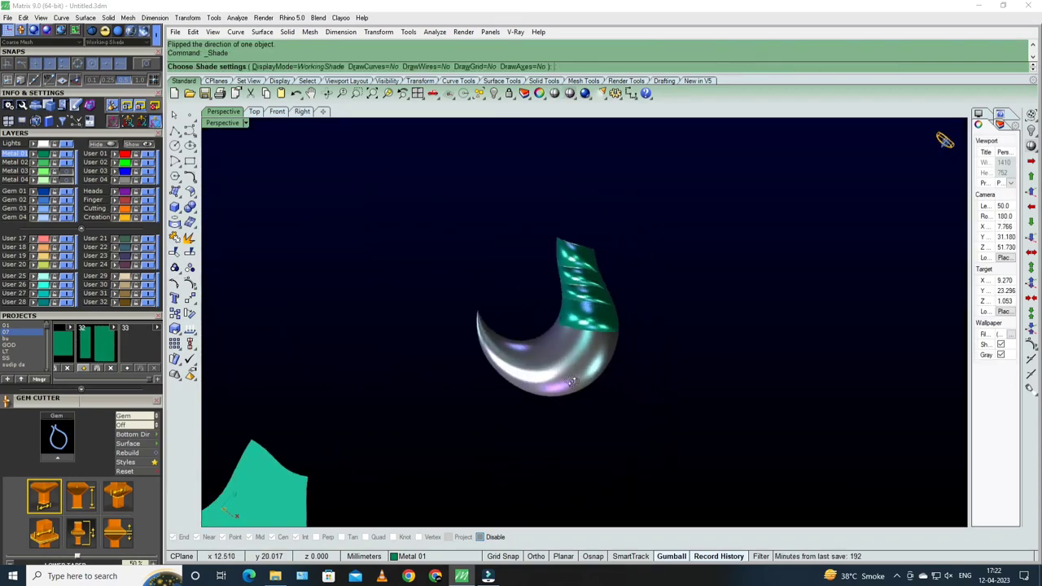
pyautogui.moveTo(598, 359); pyautogui.dragTo(557, 326, button='right')
# - Unlock the green surfaces and hide the extra flat green surface
pyautogui.press('Escape')
pyautogui.hotkey('ctrl', 'alt', 'l')
pyautogui.write('h')
pyautogui.press('Return')
pyautogui.scroll(2, 559, 330)
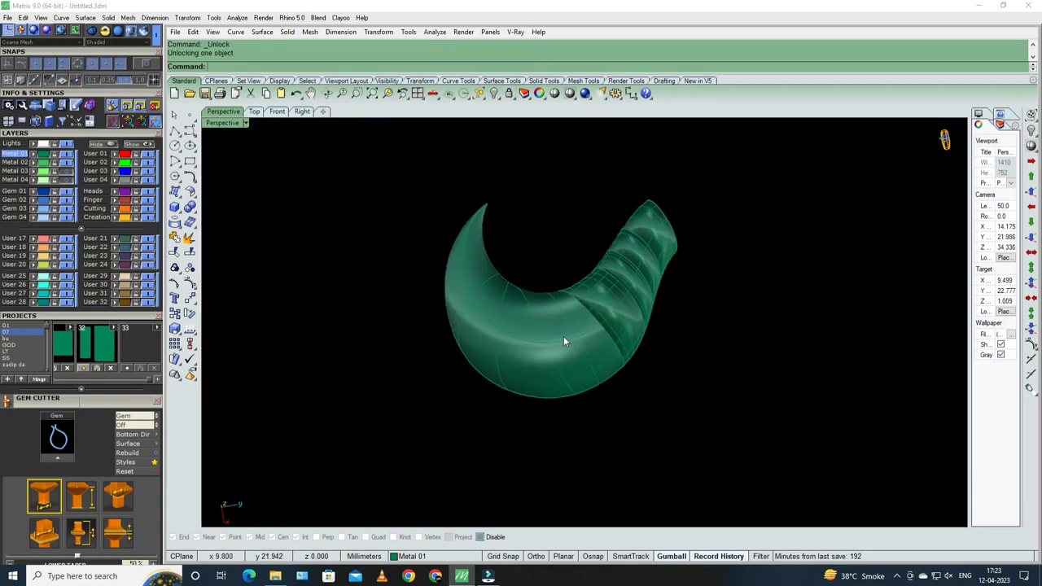
pyautogui.click(549, 320)
# - Undo the hide to restore the surface, then re-check the green curved part shaded
pyautogui.click(555, 93)
pyautogui.moveTo(570, 326)
pyautogui.mouseDown(button='right')
pyautogui.moveTo(640, 347)
pyautogui.moveTo(670, 372)
pyautogui.moveTo(645, 334)
pyautogui.moveTo(762, 367)
pyautogui.mouseUp(button='right')
pyautogui.hotkey('ctrl', 'z')
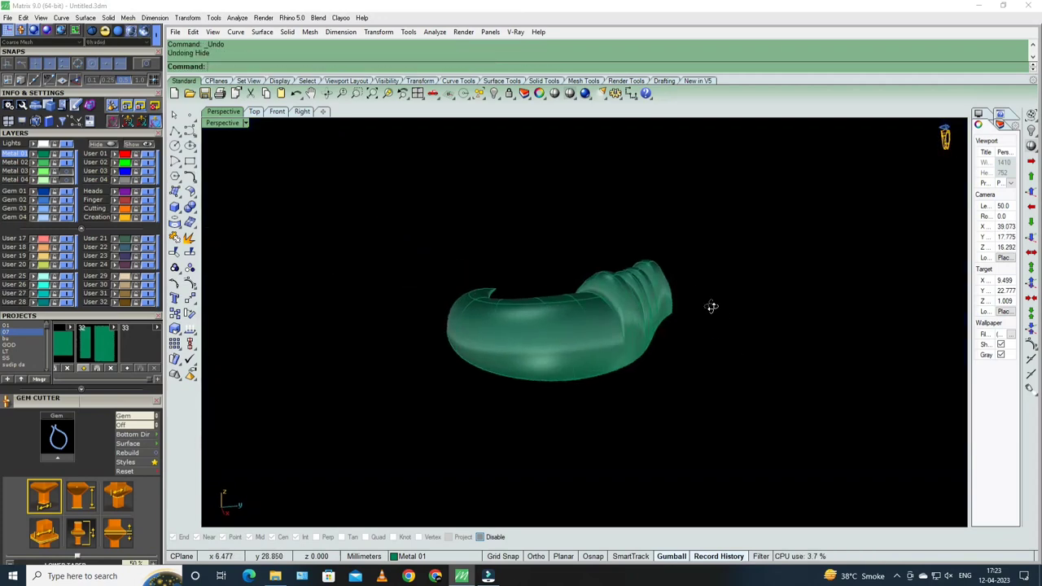
pyautogui.moveTo(711, 307)
pyautogui.mouseDown(button='right')
pyautogui.moveTo(686, 367)
pyautogui.moveTo(682, 353)
pyautogui.moveTo(672, 360)
pyautogui.mouseUp(button='right')
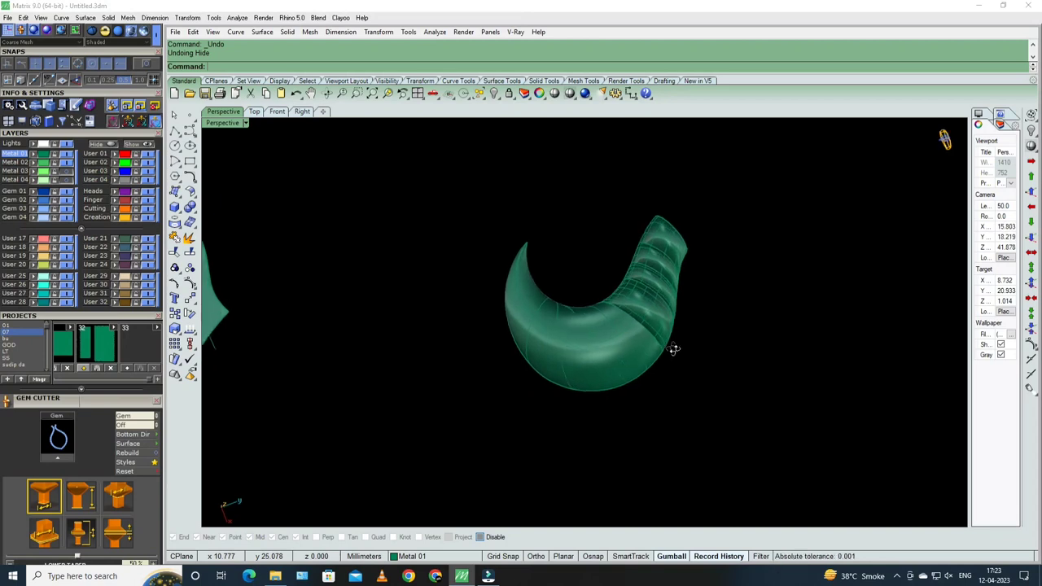
pyautogui.hotkey('ctrl', 'alt', 's')
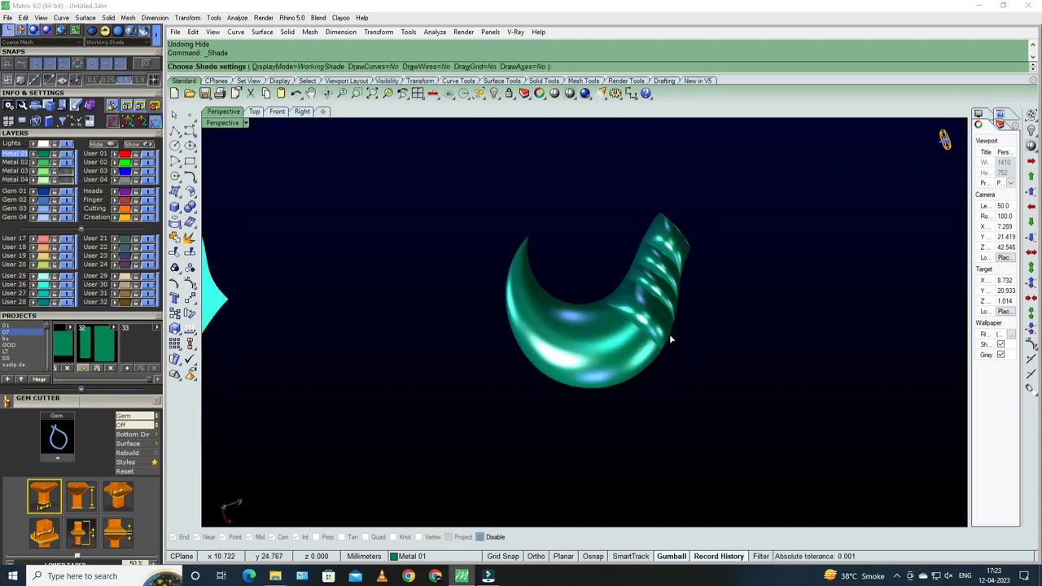
pyautogui.scroll(-3, 669, 334)
pyautogui.scroll(-3, 649, 317)
pyautogui.press('Escape')
pyautogui.scroll(-2, 802, 333)
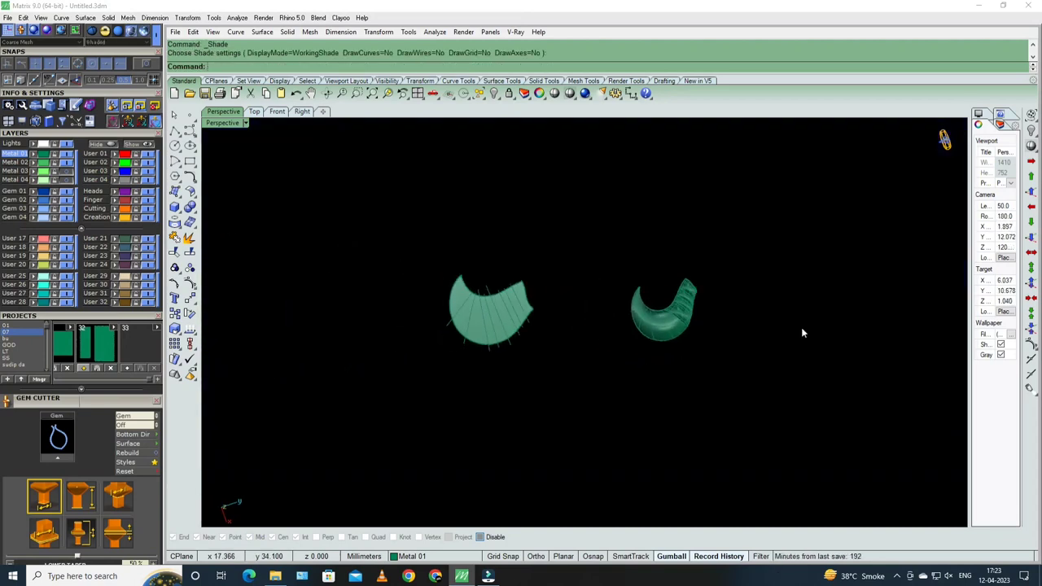
pyautogui.scroll(2, 663, 326)
pyautogui.scroll(2, 647, 314)
# - Select the crescent surface and zoom in on it
pyautogui.click(643, 315)
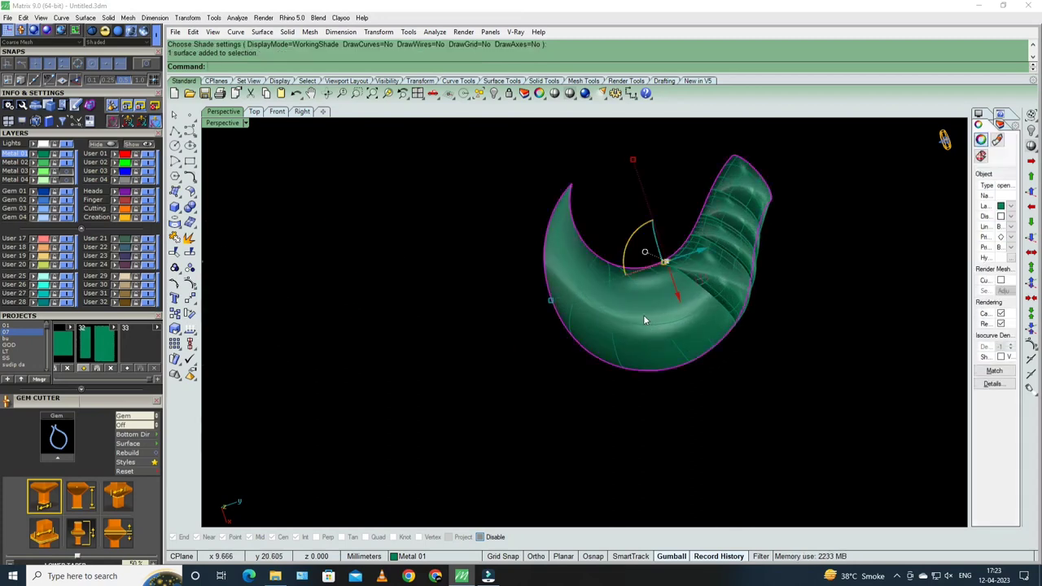
pyautogui.scroll(-1, 640, 318)
pyautogui.scroll(-2, 733, 391)
pyautogui.scroll(3, 686, 293)
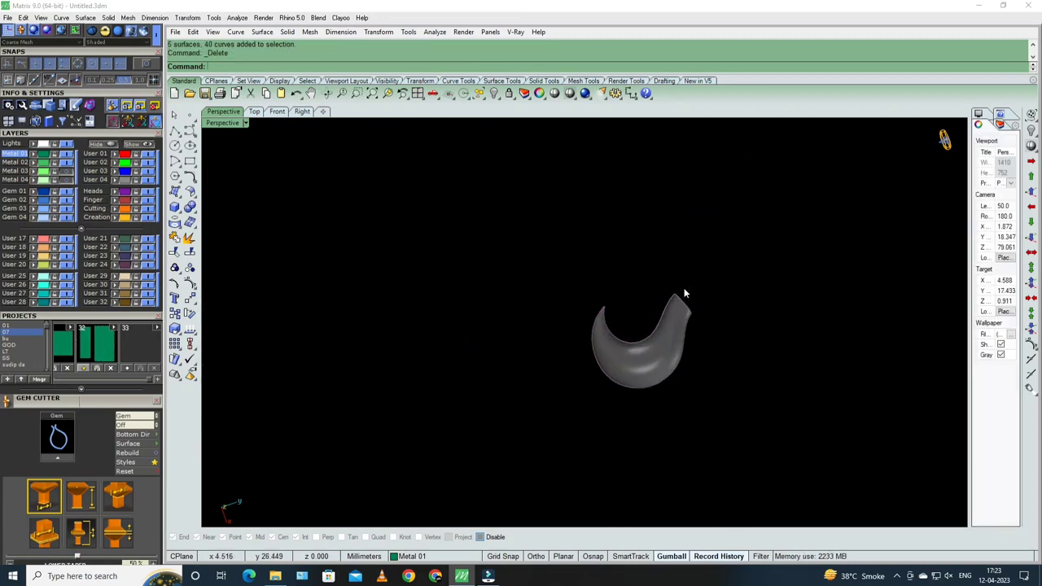
pyautogui.write('z')
pyautogui.press('Return')
pyautogui.moveTo(706, 266); pyautogui.dragTo(586, 400, button='right')
pyautogui.scroll(-2, 624, 353)
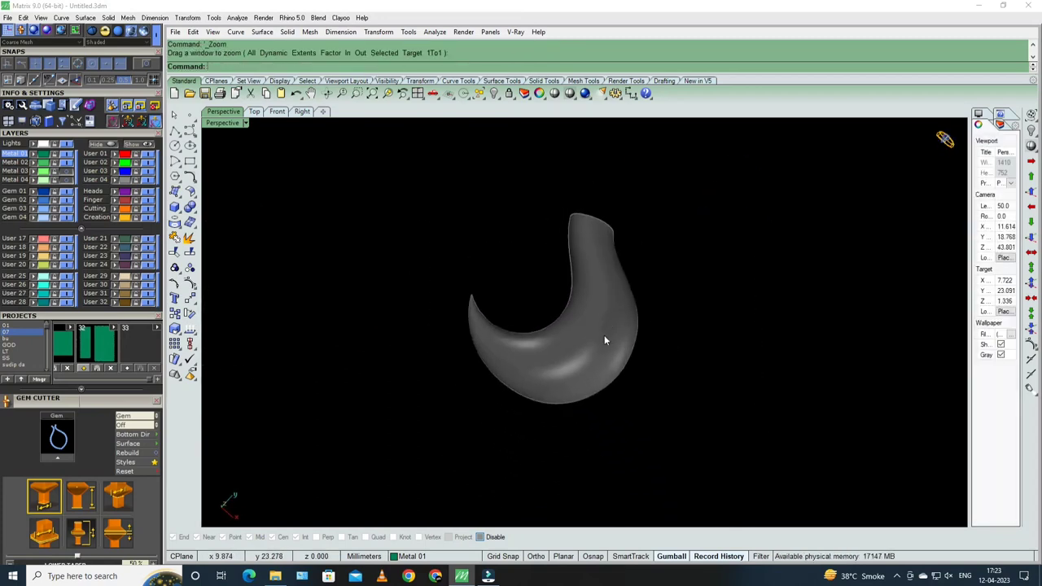
pyautogui.moveTo(624, 354); pyautogui.dragTo(619, 269, button='right')
pyautogui.write('z')
pyautogui.press('Return')
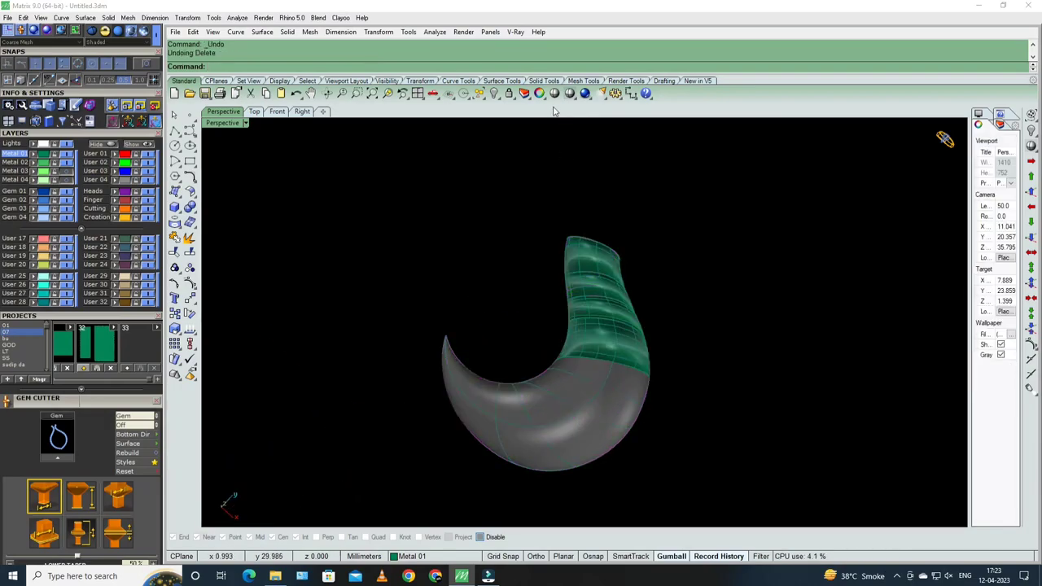
pyautogui.scroll(-3, 619, 244)
# - Zoom to the peacock reference ornaments for a high view of the beaded dome
pyautogui.scroll(2, 634, 208)
pyautogui.moveTo(621, 258); pyautogui.dragTo(693, 309)
pyautogui.scroll(-1, 693, 309)
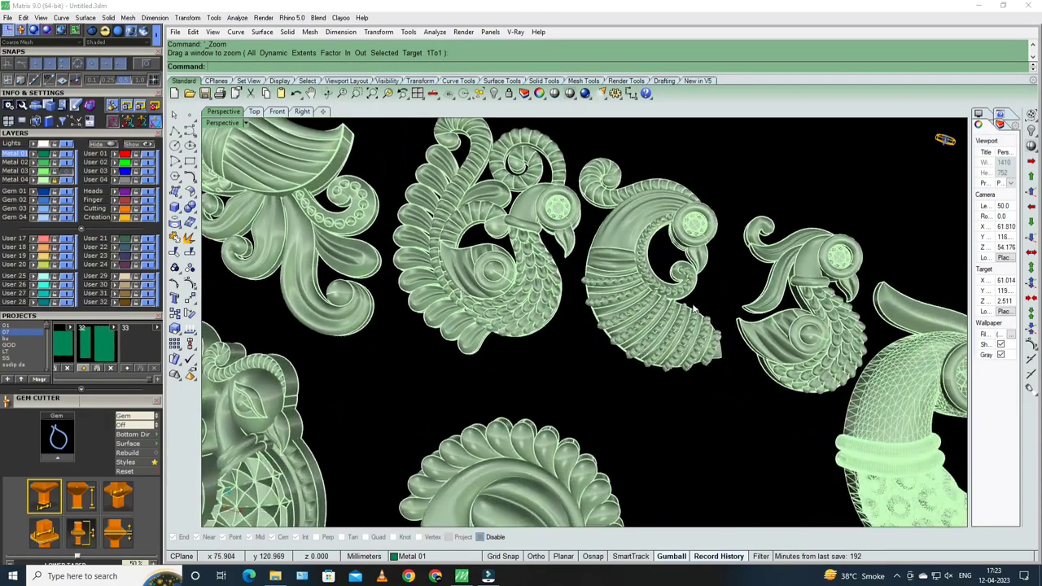
pyautogui.scroll(5, 693, 309)
pyautogui.moveTo(693, 309); pyautogui.dragTo(426, 281, button='right')
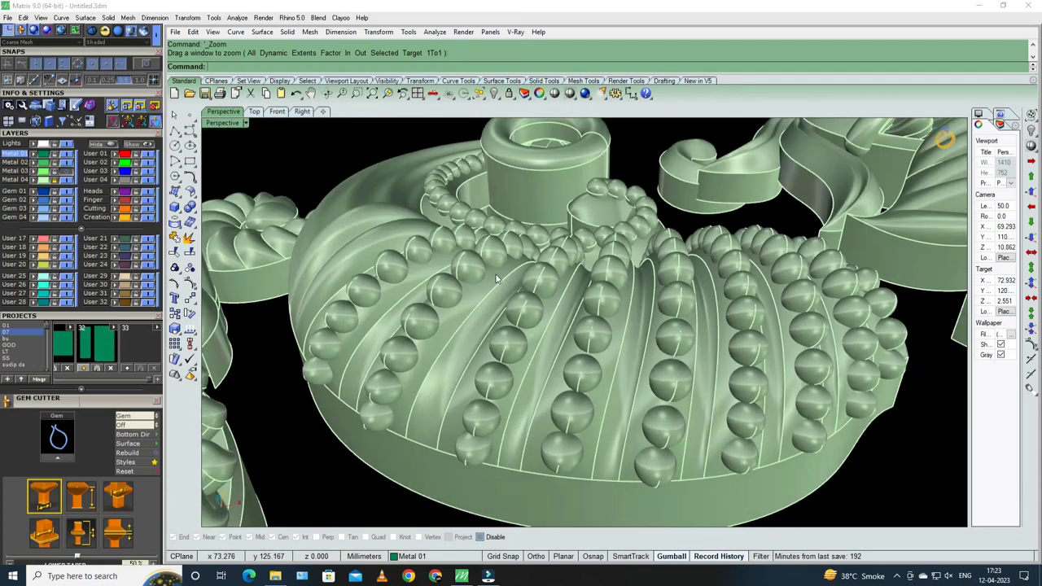
pyautogui.moveTo(499, 280); pyautogui.dragTo(531, 250, button='right')
pyautogui.scroll(1, 531, 250)
pyautogui.moveTo(616, 259)
pyautogui.mouseDown(button='right')
pyautogui.moveTo(633, 302)
pyautogui.moveTo(533, 306)
pyautogui.mouseUp(button='right')
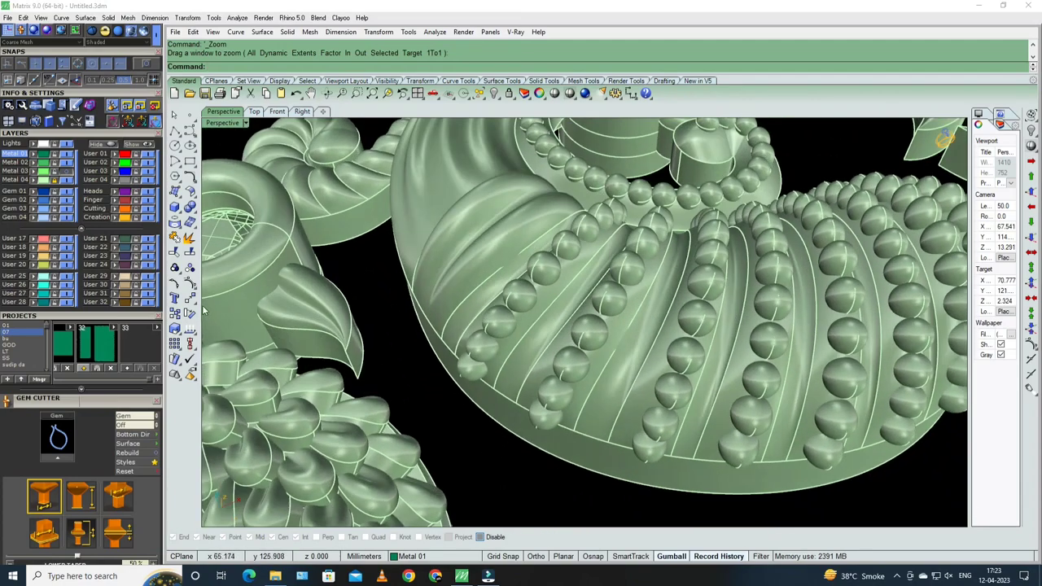
# - Remove a bead row from its group and hide it
pyautogui.click(62, 186)
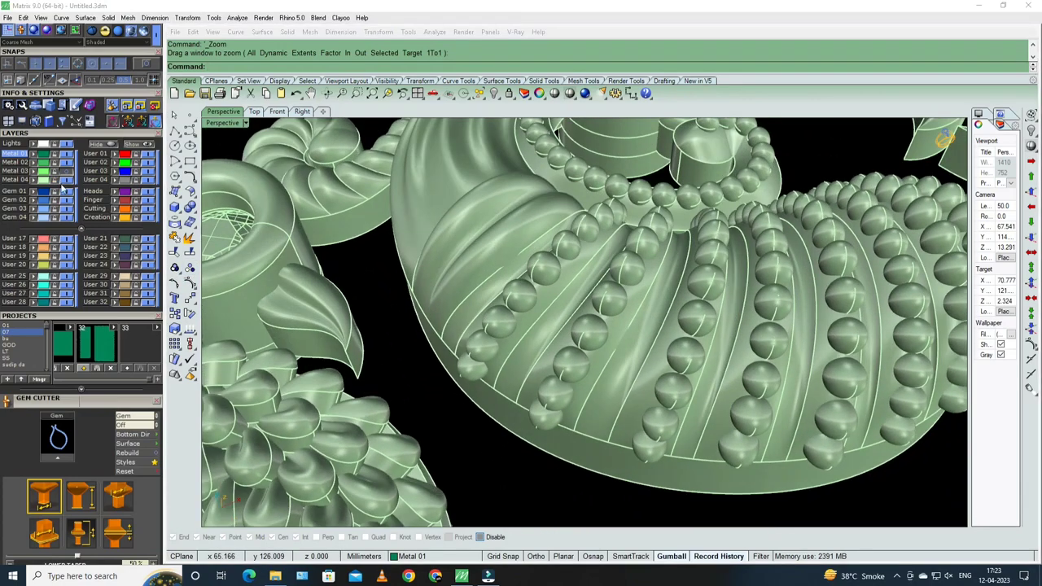
pyautogui.click(178, 272)
pyautogui.click(236, 274)
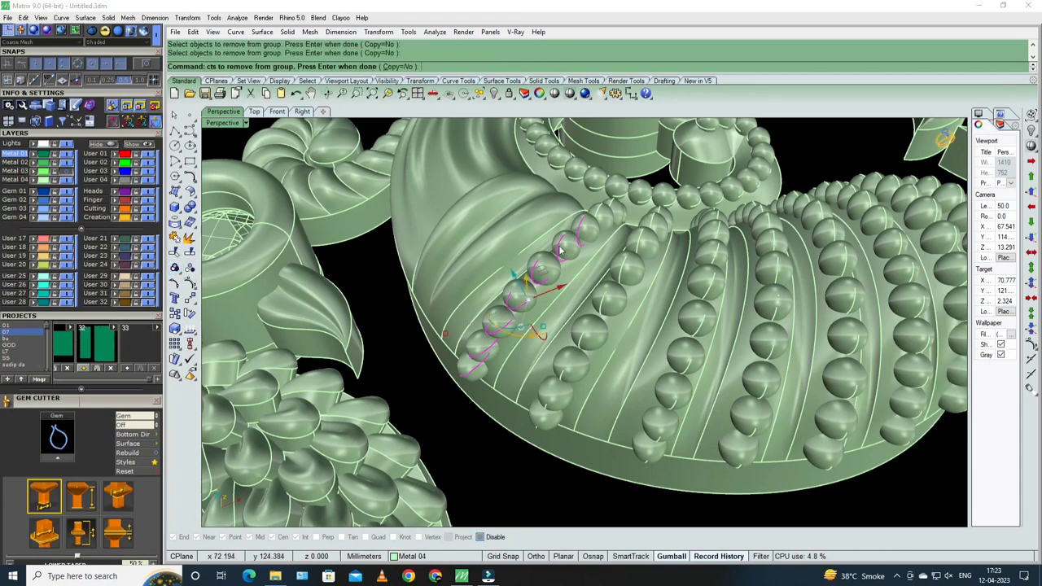
pyautogui.write('h')
pyautogui.press('Return')
# - Orbit the peacock to inspect its carved ribs, bead rows and top
pyautogui.scroll(3, 543, 279)
pyautogui.scroll(3, 528, 316)
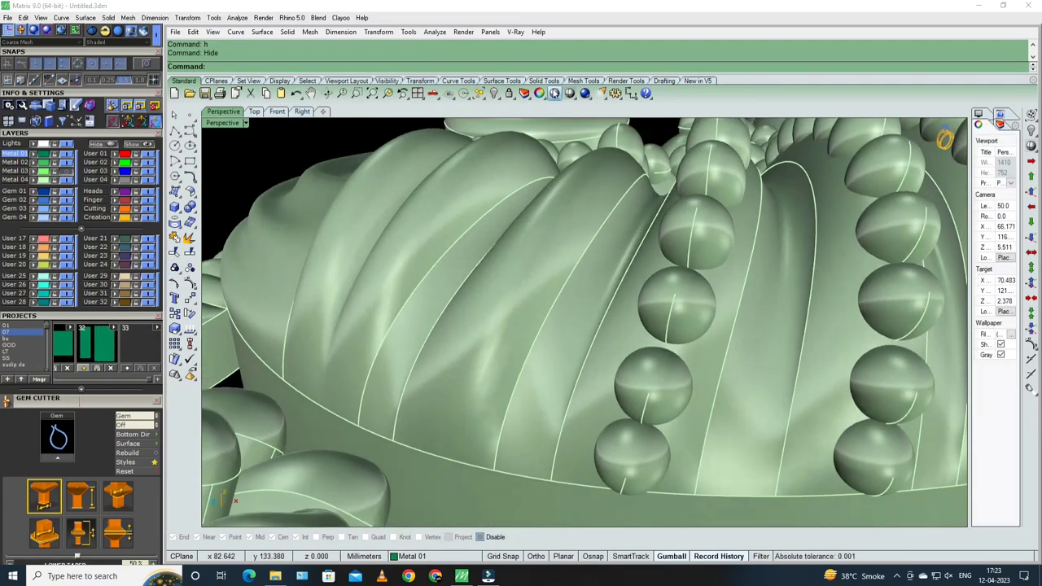
pyautogui.moveTo(527, 316); pyautogui.dragTo(574, 242, button='right')
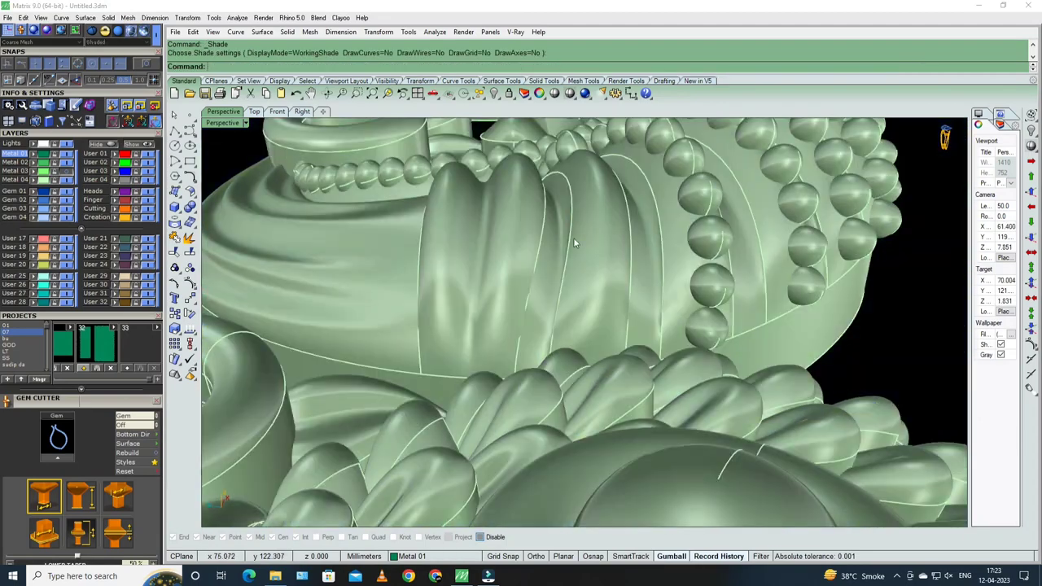
pyautogui.scroll(2, 574, 242)
pyautogui.scroll(2, 568, 174)
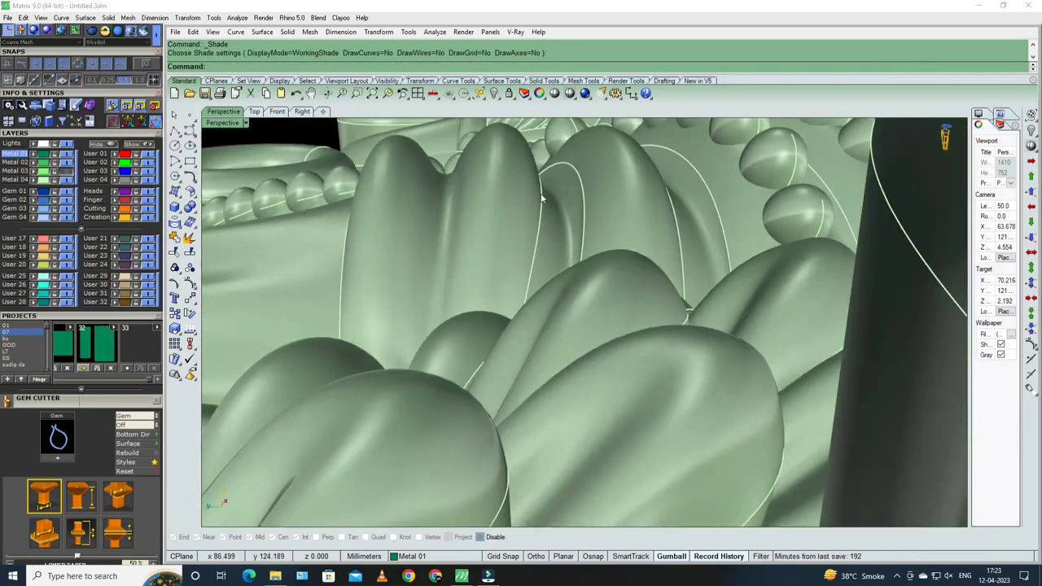
pyautogui.moveTo(541, 193); pyautogui.dragTo(587, 227, button='right')
pyautogui.moveTo(577, 188)
pyautogui.mouseDown(button='right')
pyautogui.moveTo(521, 189)
pyautogui.moveTo(608, 220)
pyautogui.moveTo(623, 242)
pyautogui.moveTo(570, 162)
pyautogui.mouseUp(button='right')
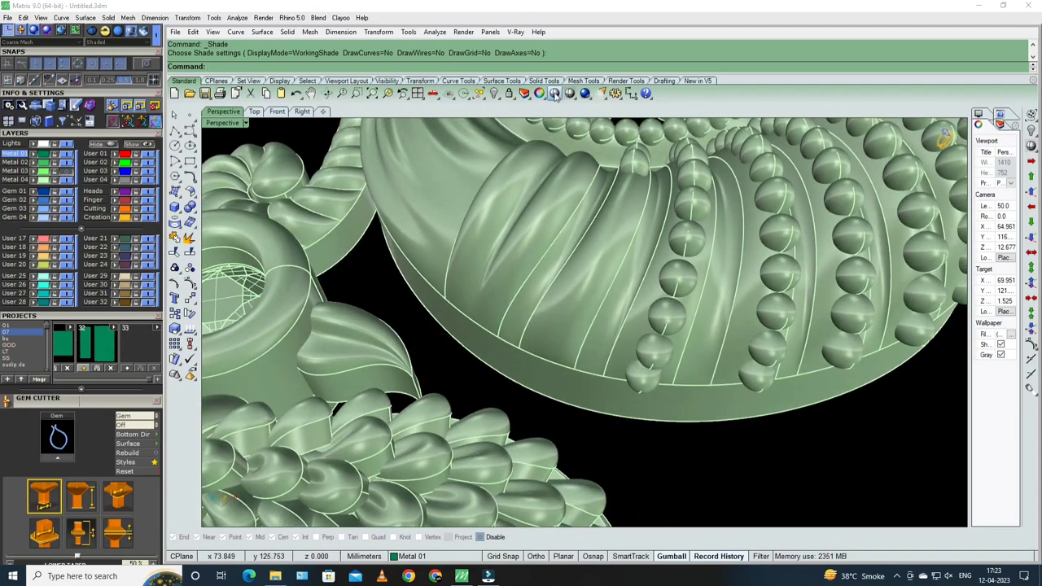
pyautogui.moveTo(570, 244)
pyautogui.mouseDown(button='right')
pyautogui.moveTo(612, 319)
pyautogui.moveTo(589, 320)
pyautogui.mouseUp(button='right')
# - Zoom and pan across the carved reference pieces
pyautogui.scroll(5, 612, 319)
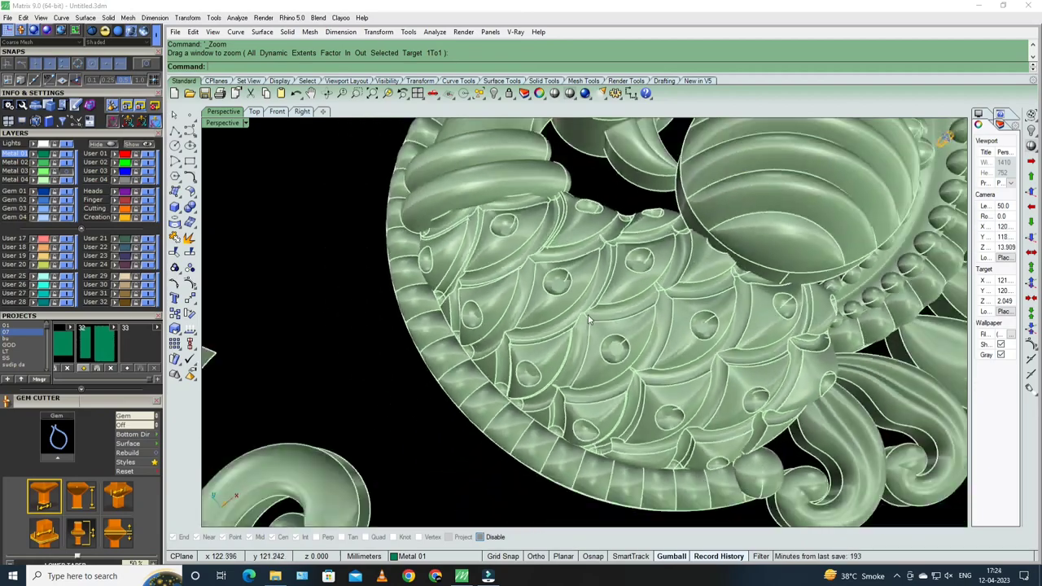
pyautogui.scroll(-5, 590, 320)
pyautogui.scroll(-3, 570, 318)
pyautogui.scroll(5, 553, 317)
pyautogui.scroll(-2, 548, 318)
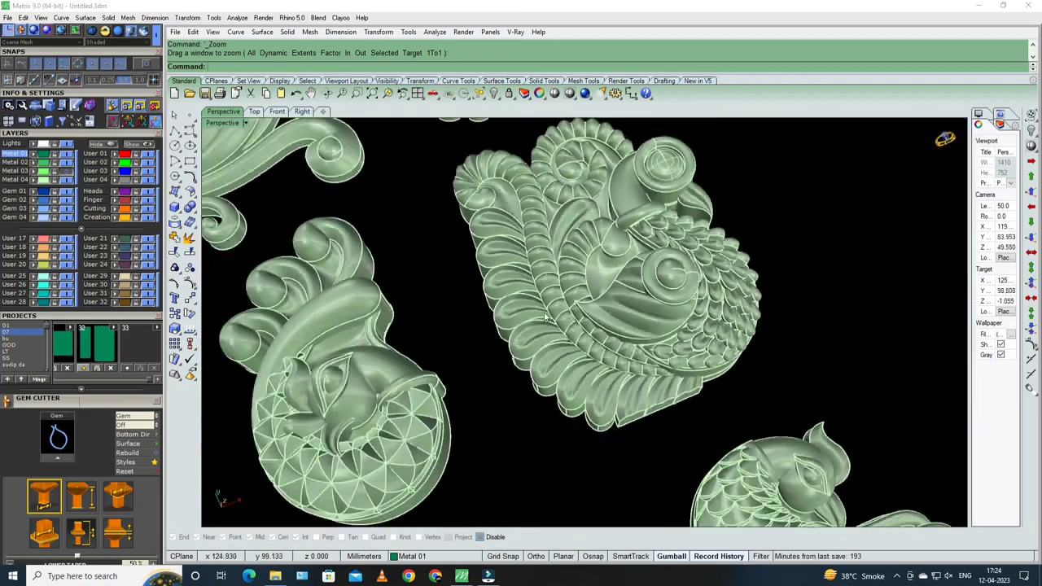
pyautogui.scroll(-3, 548, 317)
pyautogui.moveTo(548, 317)
pyautogui.mouseDown(button='right')
pyautogui.moveTo(587, 322)
pyautogui.moveTo(603, 354)
pyautogui.moveTo(695, 346)
pyautogui.mouseUp(button='right')
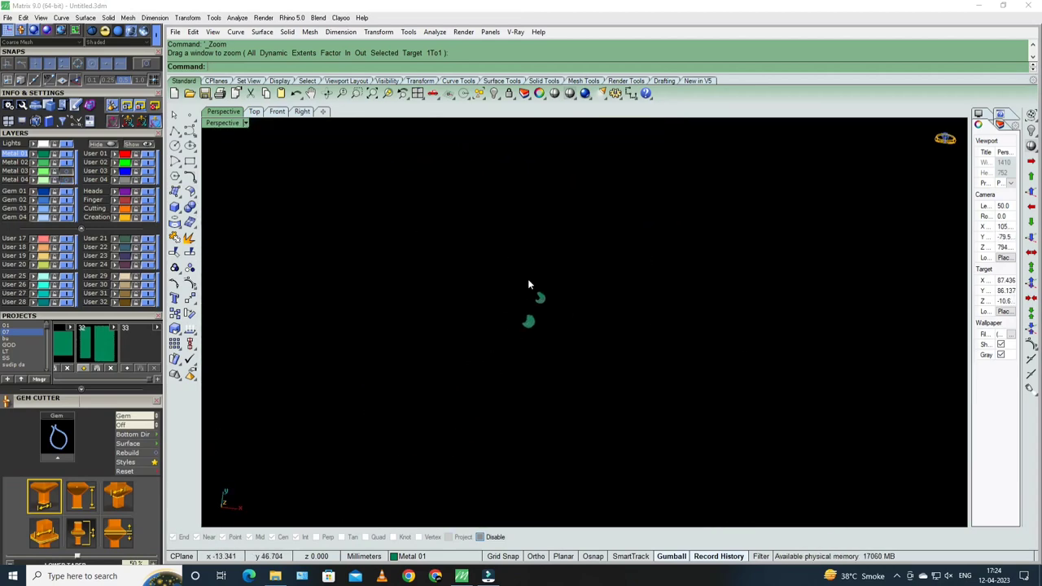
# - Delete the flat green piece and the green ribbed strip along with their curves
pyautogui.moveTo(456, 219); pyautogui.dragTo(600, 360)
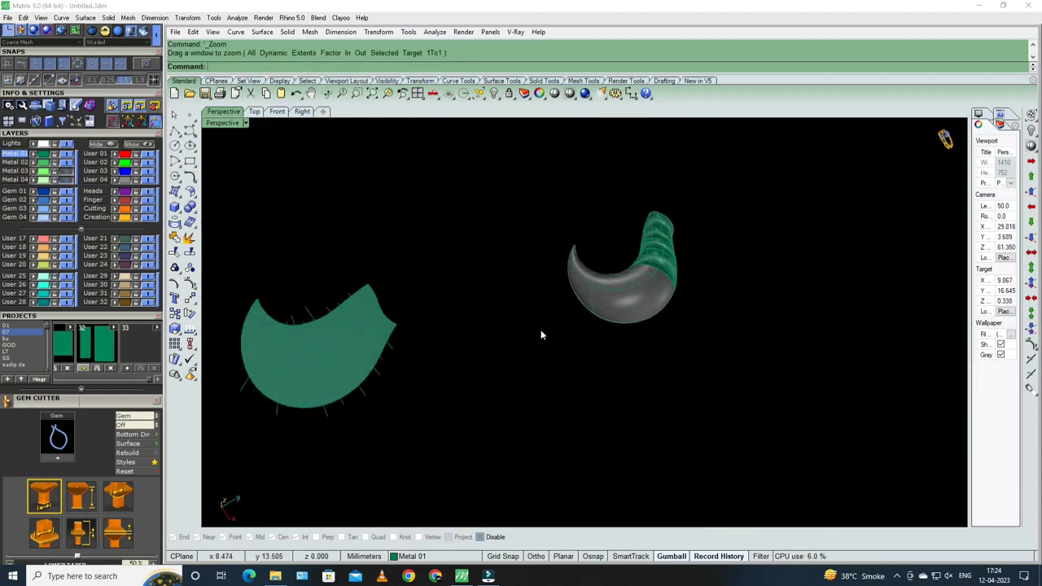
pyautogui.moveTo(508, 266); pyautogui.dragTo(324, 439)
pyautogui.click(521, 385)
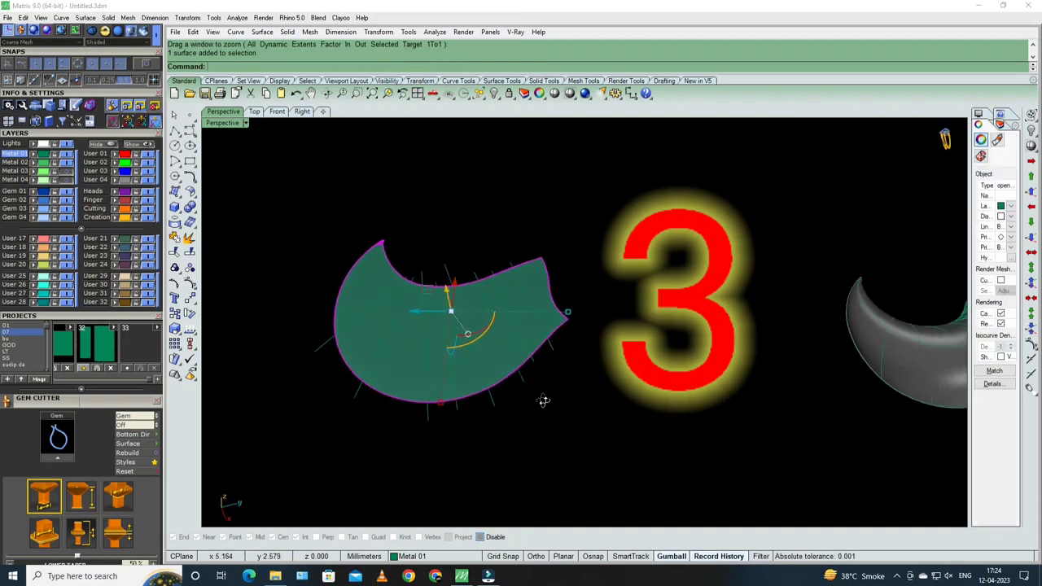
pyautogui.moveTo(682, 448); pyautogui.dragTo(349, 226)
pyautogui.press('Delete')
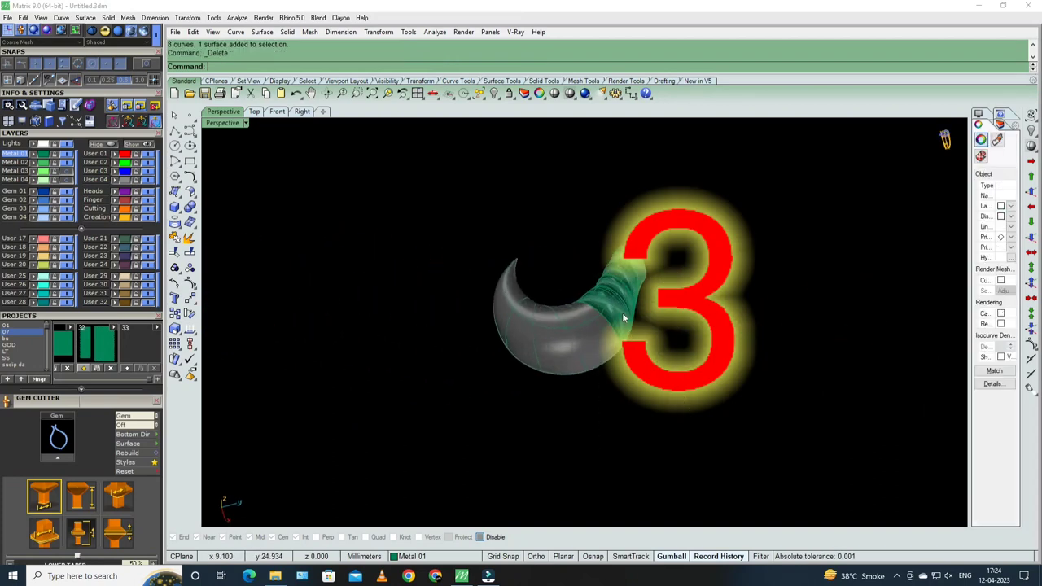
pyautogui.scroll(3, 635, 383)
pyautogui.moveTo(641, 404); pyautogui.dragTo(395, 193)
pyautogui.press('Delete')
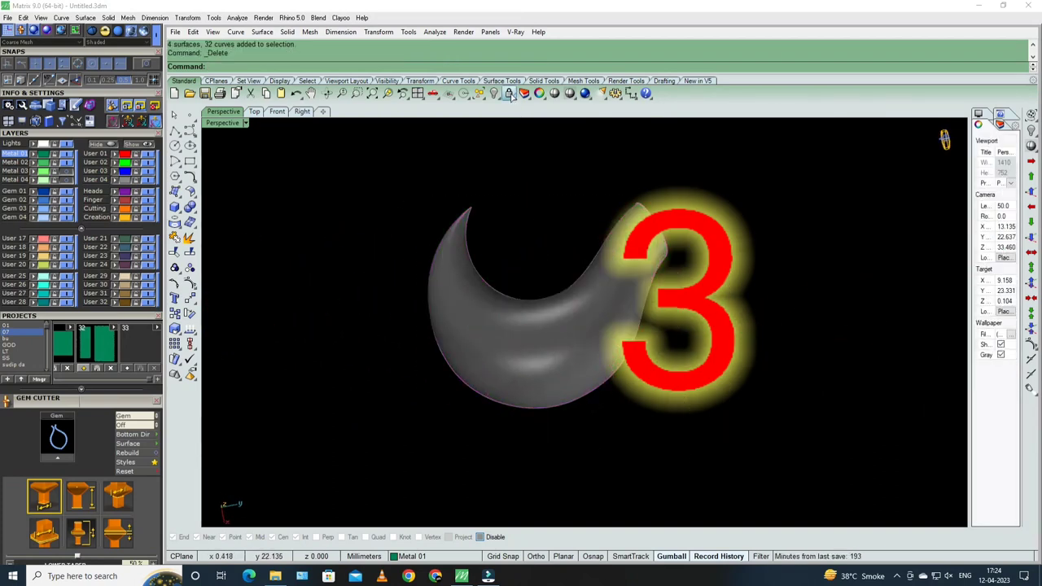
# - Extract the lengthwise middle isocurve from the crescent, then select the surface
pyautogui.moveTo(720, 224); pyautogui.dragTo(342, 488)
pyautogui.click(540, 411)
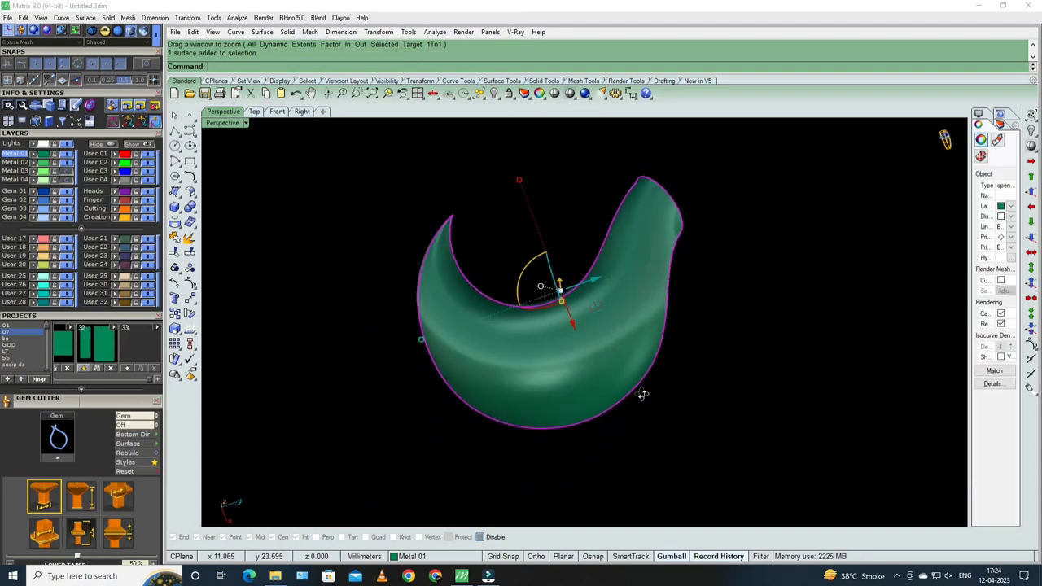
pyautogui.moveTo(643, 395)
pyautogui.mouseDown(button='right')
pyautogui.moveTo(583, 396)
pyautogui.moveTo(582, 382)
pyautogui.mouseUp(button='right')
pyautogui.press('Escape')
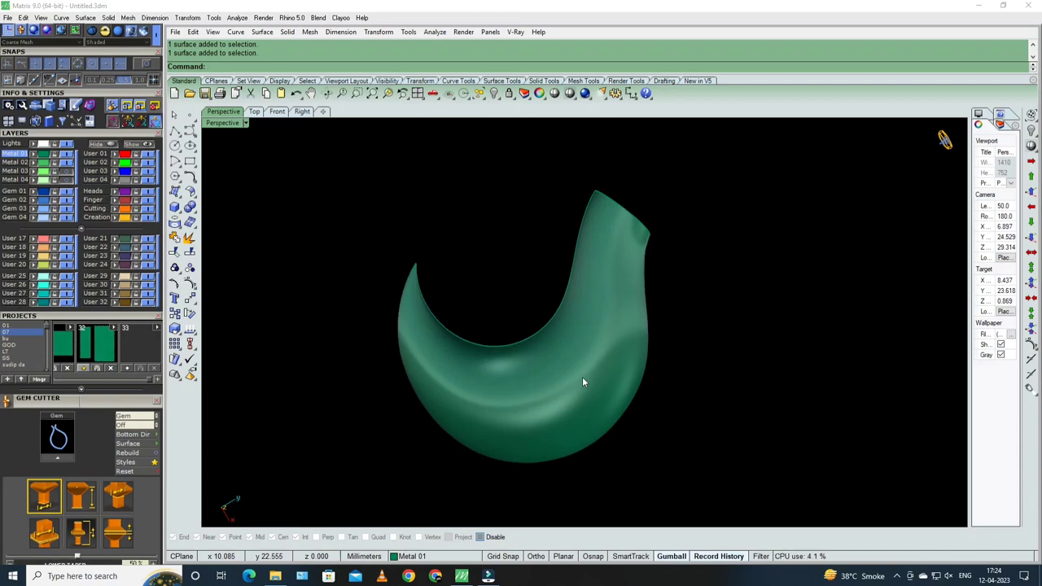
pyautogui.hotkey('ctrl', 'e')
pyautogui.moveTo(582, 382)
pyautogui.mouseDown(button='right')
pyautogui.moveTo(682, 376)
pyautogui.moveTo(537, 315)
pyautogui.mouseUp(button='right')
pyautogui.press('Escape')
pyautogui.click(675, 381)
# - Invert the selection to the four curves, then deselect and reposition the crescent
pyautogui.hotkey('ctrl', 'i')
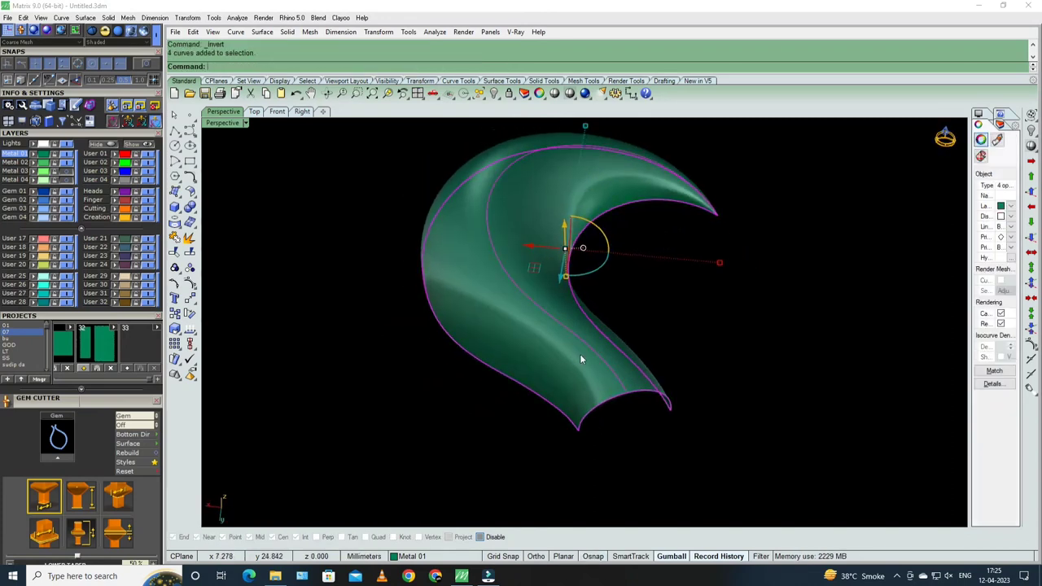
pyautogui.moveTo(579, 354)
pyautogui.mouseDown(button='right')
pyautogui.moveTo(559, 368)
pyautogui.moveTo(586, 423)
pyautogui.moveTo(740, 449)
pyautogui.moveTo(611, 356)
pyautogui.moveTo(592, 327)
pyautogui.mouseUp(button='right')
pyautogui.press('Escape')
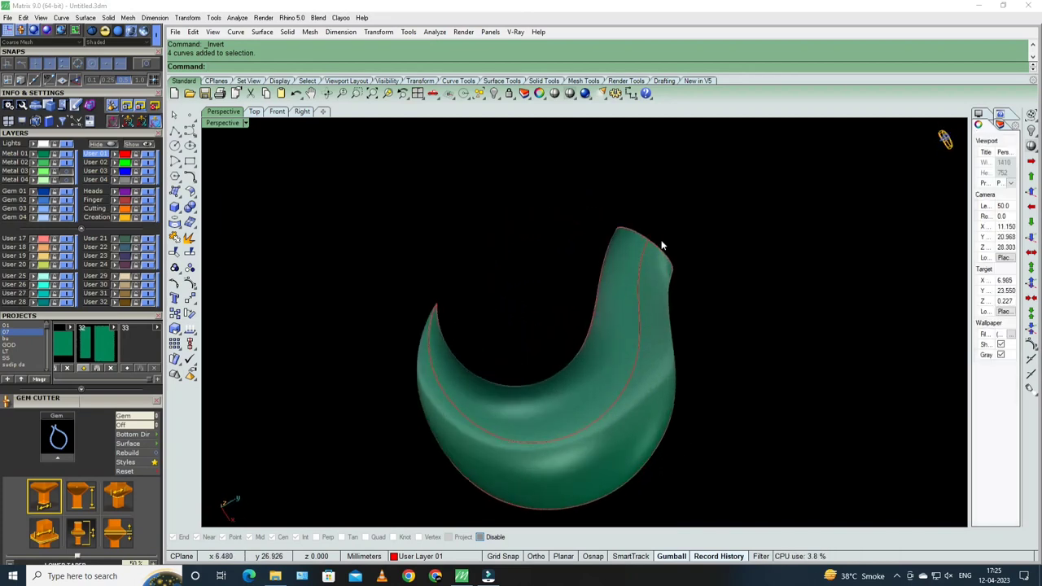
pyautogui.keyDown('shift'); pyautogui.moveTo(662, 244); pyautogui.dragTo(638, 199, button='right'); pyautogui.keyUp('shift')
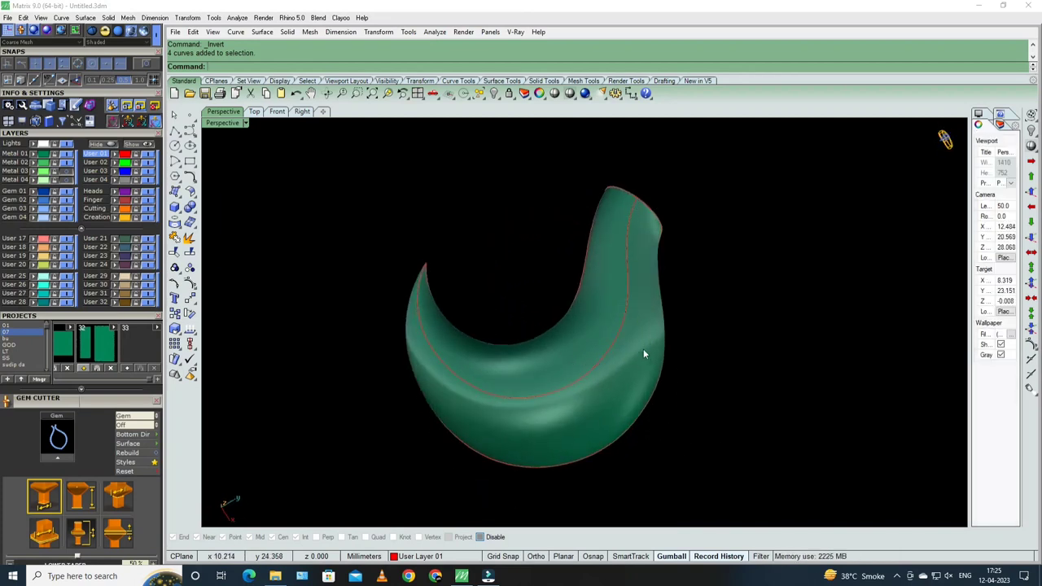
pyautogui.moveTo(644, 354)
pyautogui.mouseDown(button='right')
pyautogui.moveTo(621, 380)
pyautogui.moveTo(605, 370)
pyautogui.moveTo(599, 338)
pyautogui.mouseUp(button='right')
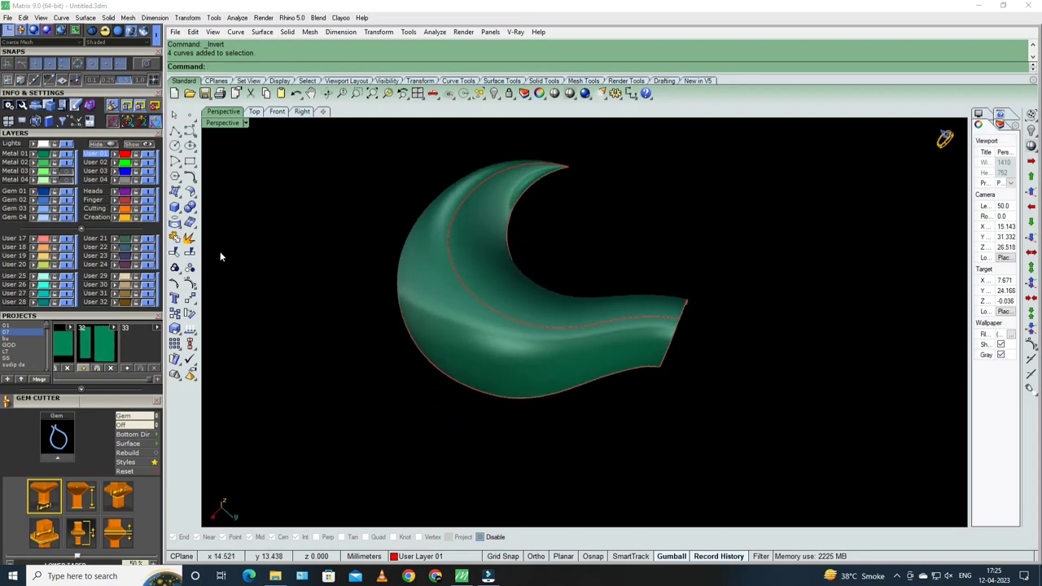
# - Start and cancel a crosswise Extract Isocurve, bringing the surface tip into view
pyautogui.click(176, 194)
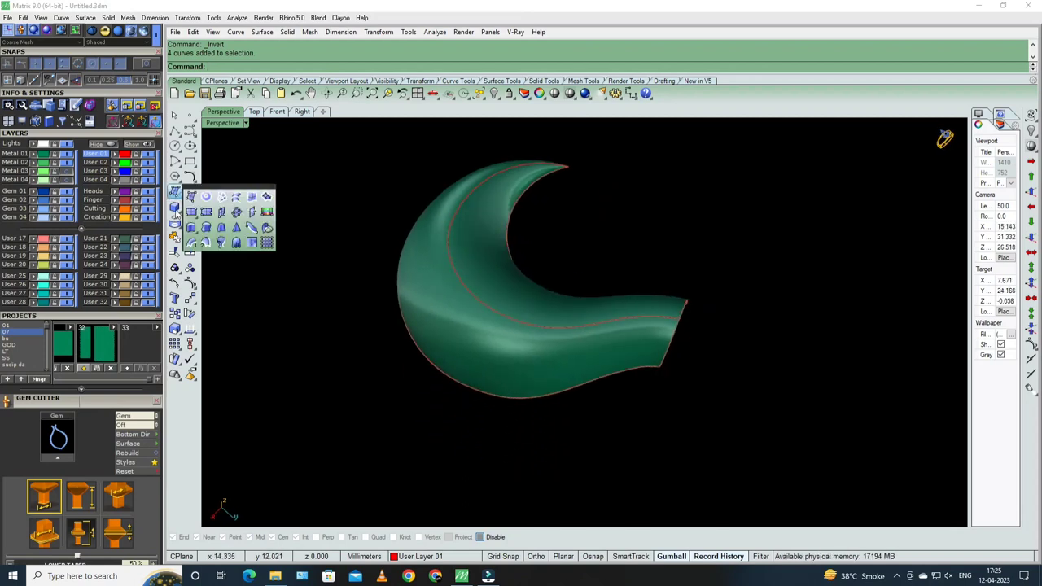
pyautogui.click(174, 233)
pyautogui.scroll(5, 668, 362)
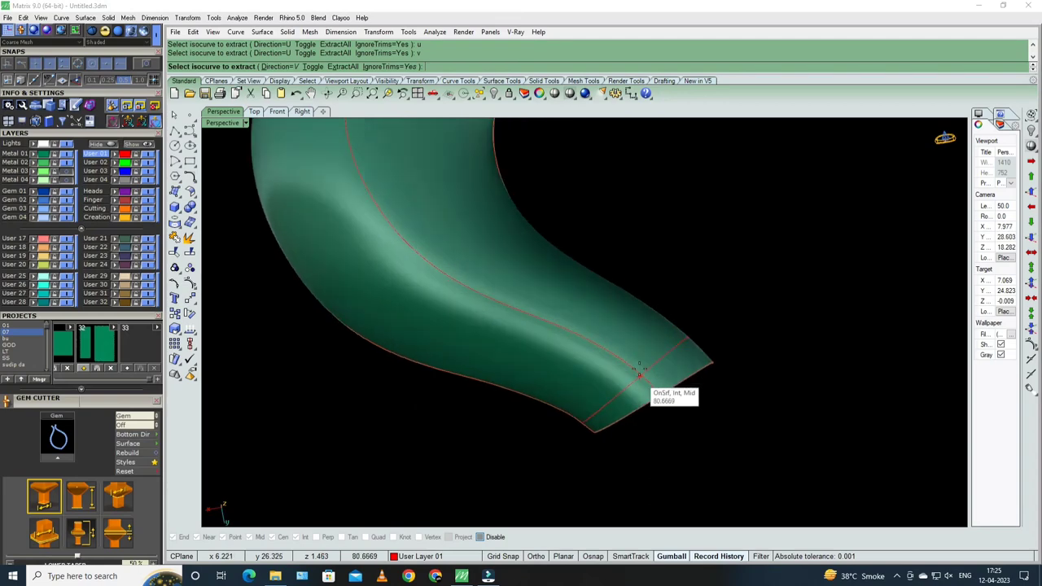
pyautogui.scroll(3, 666, 392)
pyautogui.rightClick(535, 359)
pyautogui.moveTo(511, 345); pyautogui.dragTo(544, 355, button='right')
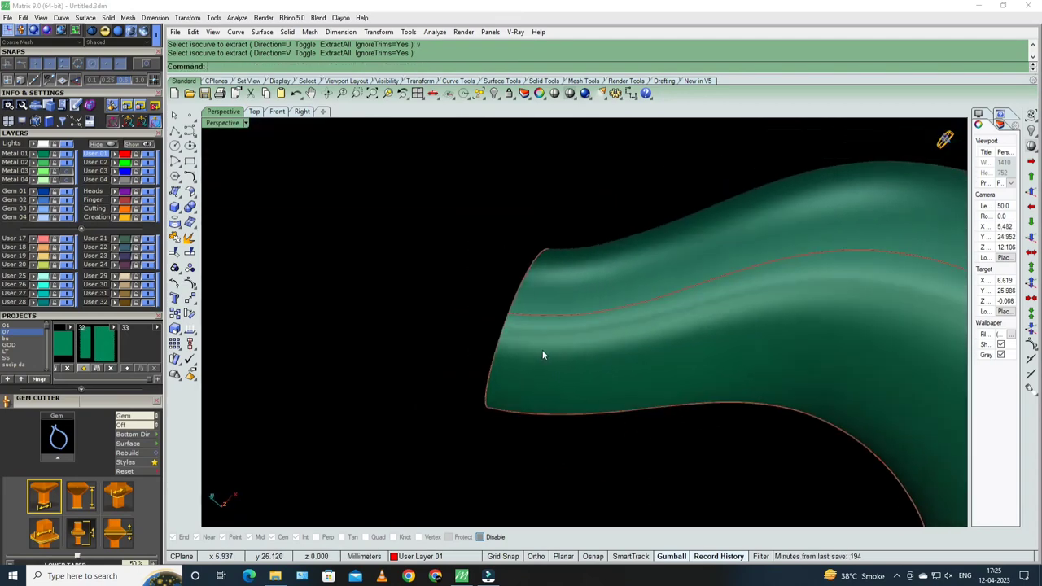
# - With object snap on, place a point at the middle curve's tip and select it
pyautogui.press('alt')
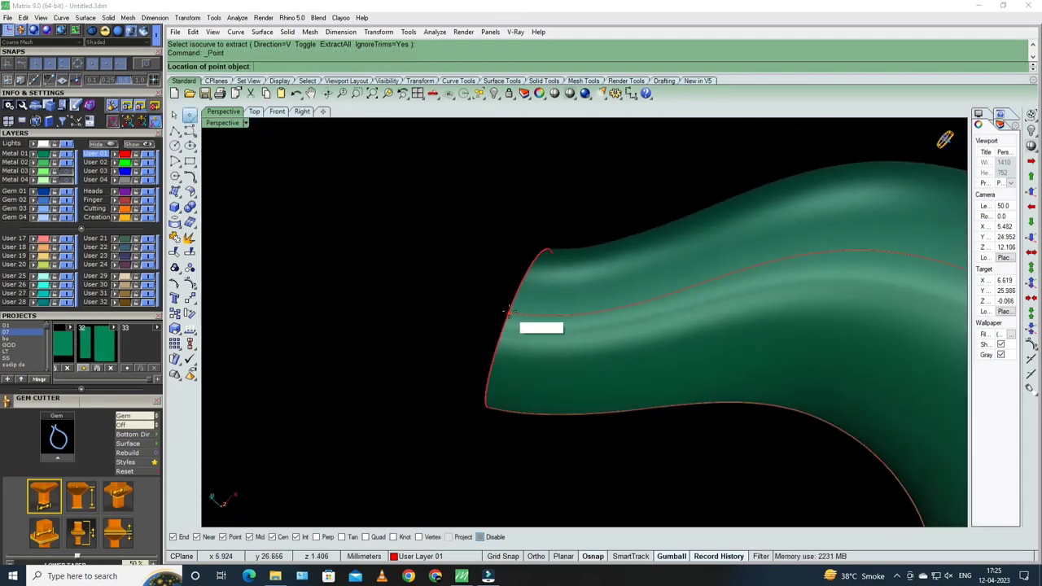
pyautogui.click(509, 312)
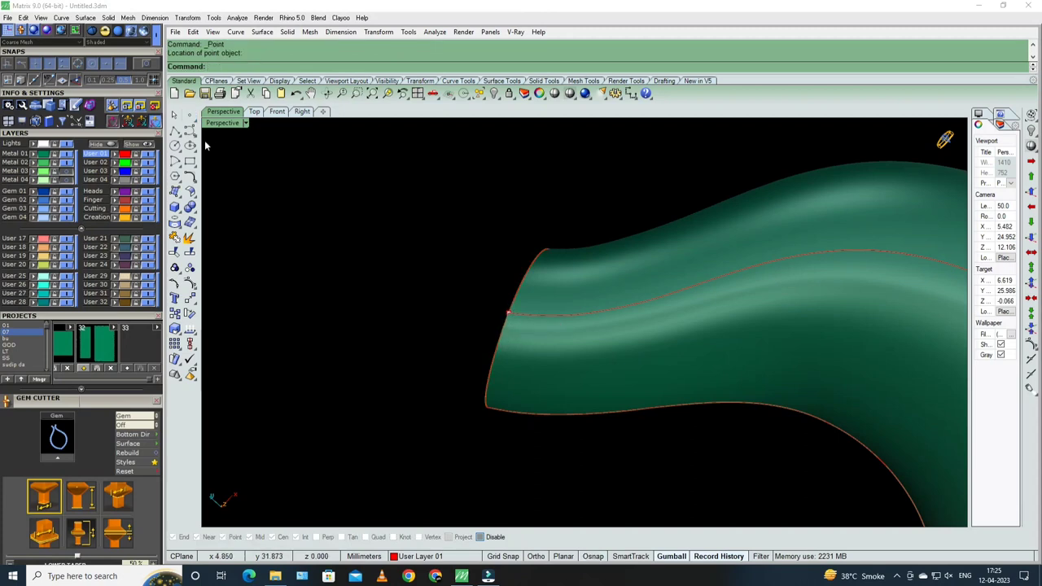
pyautogui.click(505, 311)
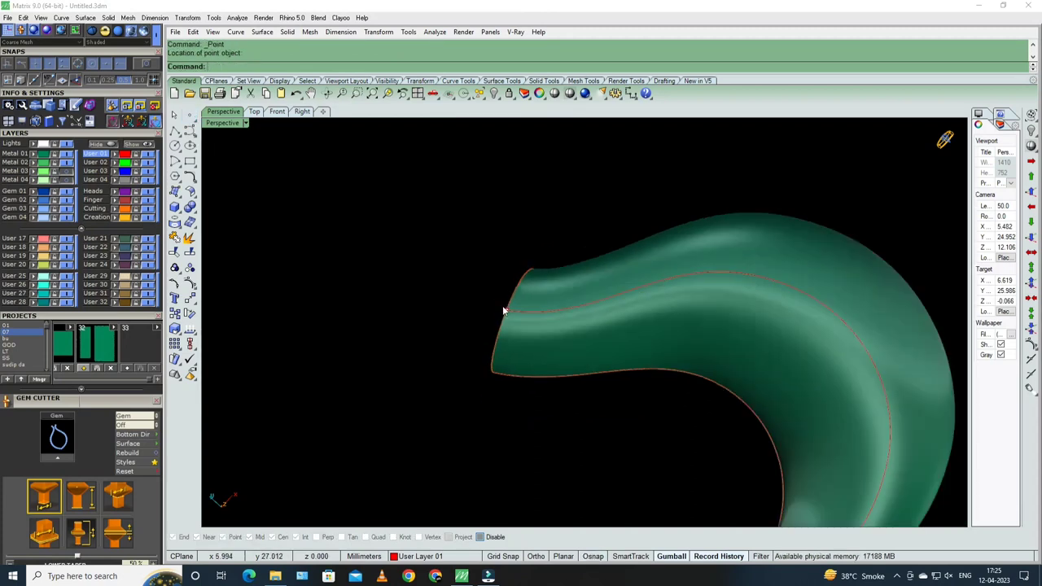
pyautogui.moveTo(505, 312); pyautogui.dragTo(468, 288, button='right')
pyautogui.moveTo(471, 285); pyautogui.dragTo(507, 304)
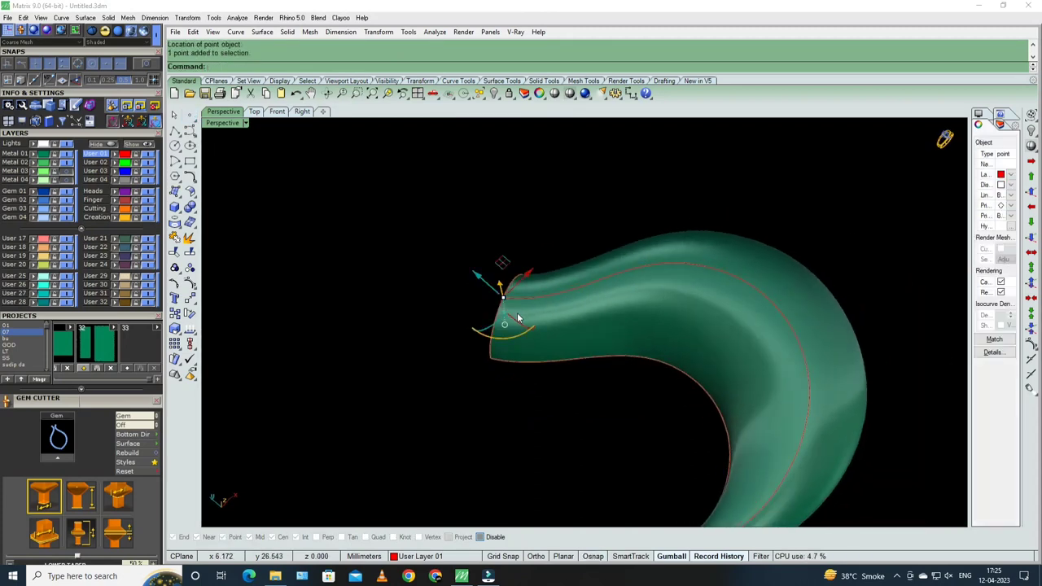
pyautogui.scroll(3, 510, 289)
pyautogui.moveTo(534, 317)
pyautogui.mouseDown(button='right')
pyautogui.moveTo(541, 304)
pyautogui.moveTo(537, 322)
pyautogui.moveTo(496, 309)
pyautogui.mouseUp(button='right')
pyautogui.moveTo(465, 333); pyautogui.dragTo(539, 300)
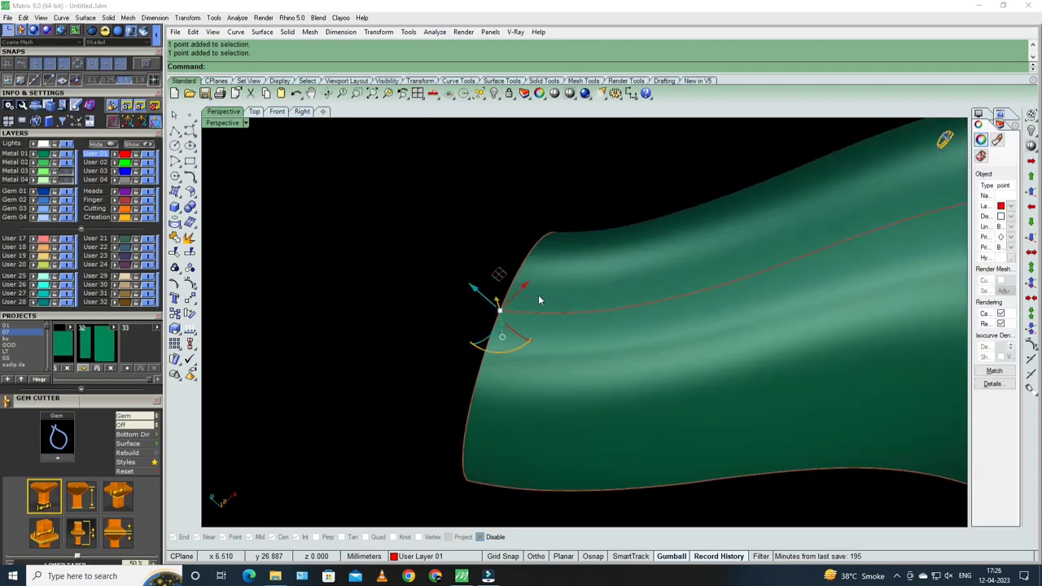
pyautogui.moveTo(535, 317); pyautogui.dragTo(531, 289, button='right')
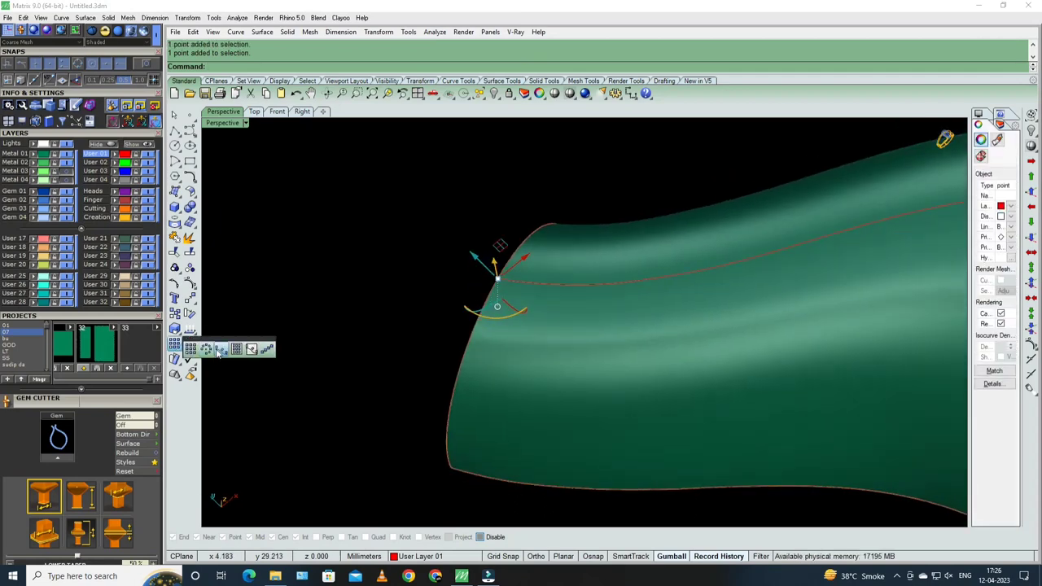
# - Array the point along the middle curve with 8 spacing between items
pyautogui.click(217, 353)
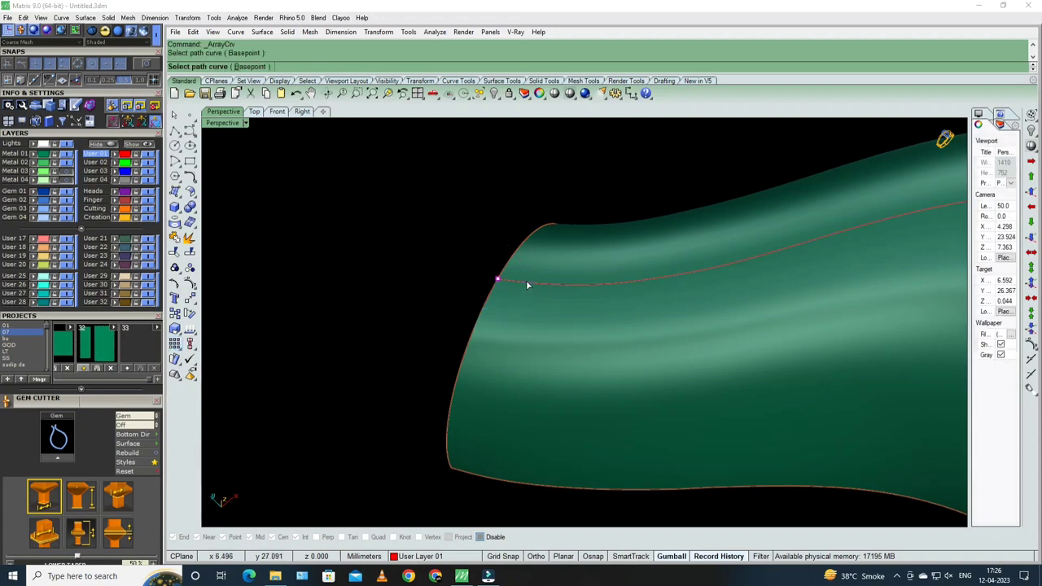
pyautogui.click(527, 284)
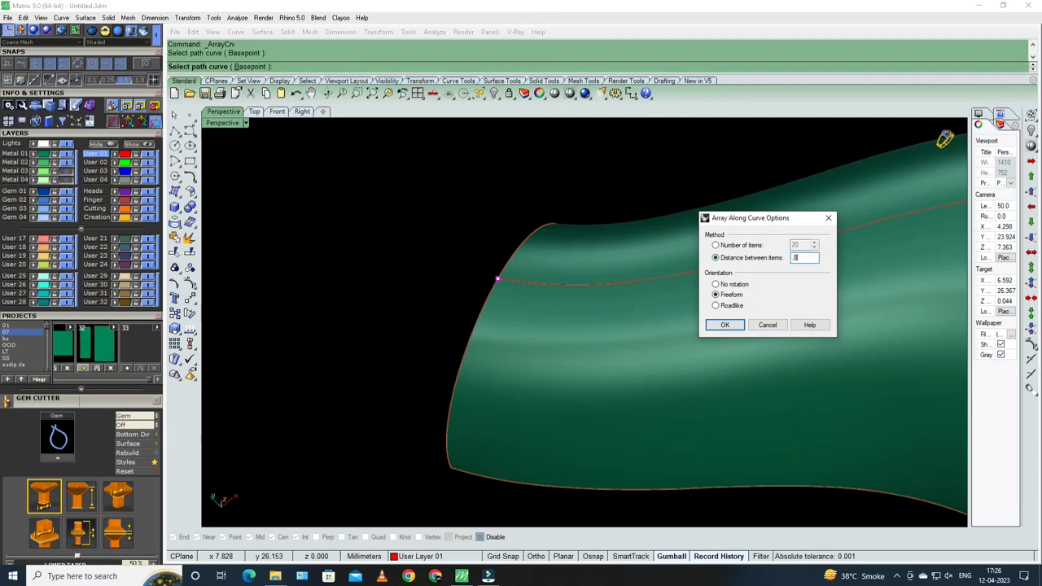
pyautogui.write('0.8')
pyautogui.click(723, 327)
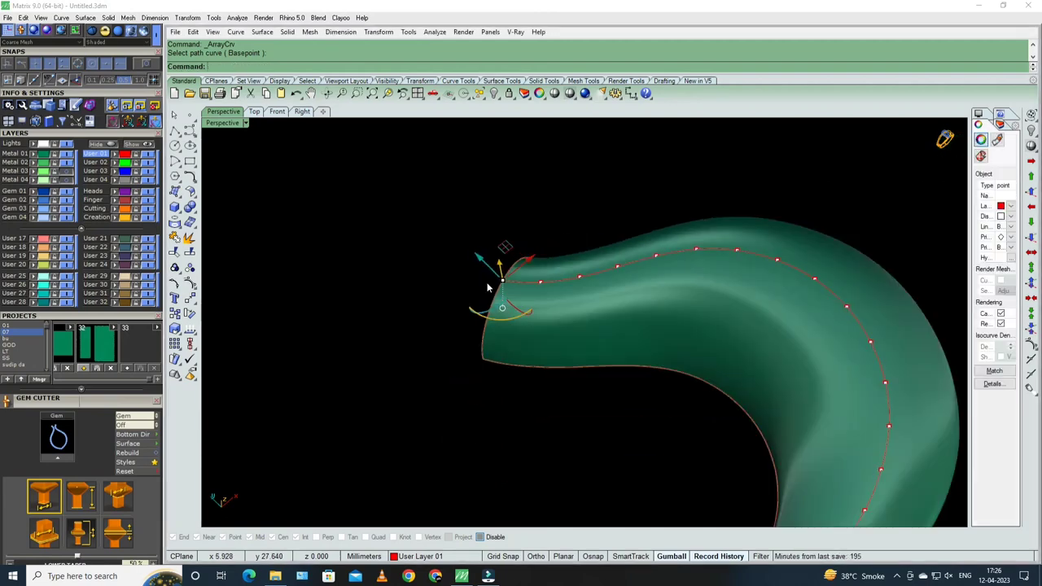
pyautogui.scroll(5, 577, 343)
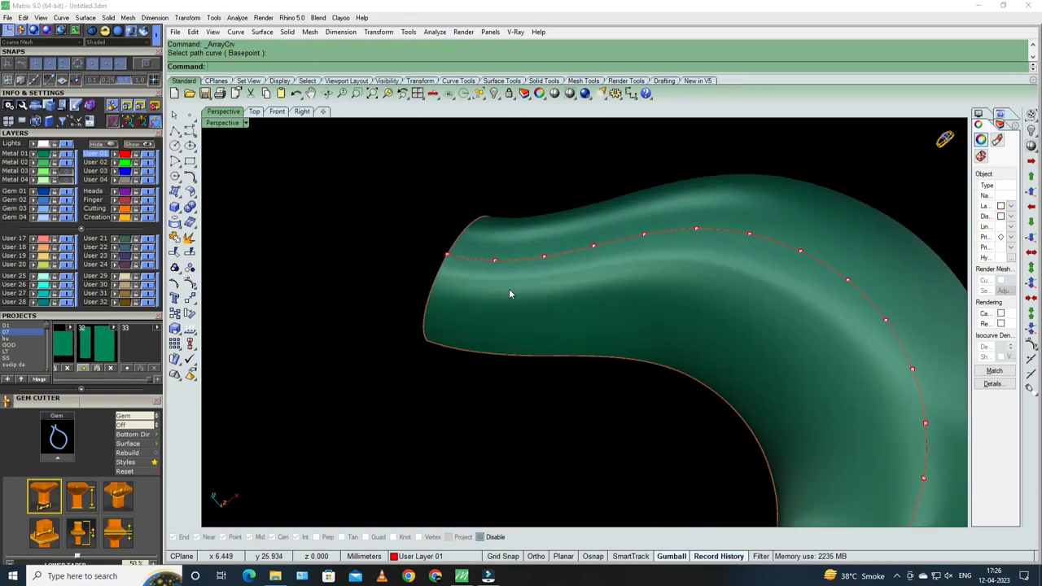
pyautogui.scroll(3, 509, 288)
pyautogui.scroll(3, 604, 303)
# - Select the green surface and start ExtractIsoCurve
pyautogui.click(604, 307)
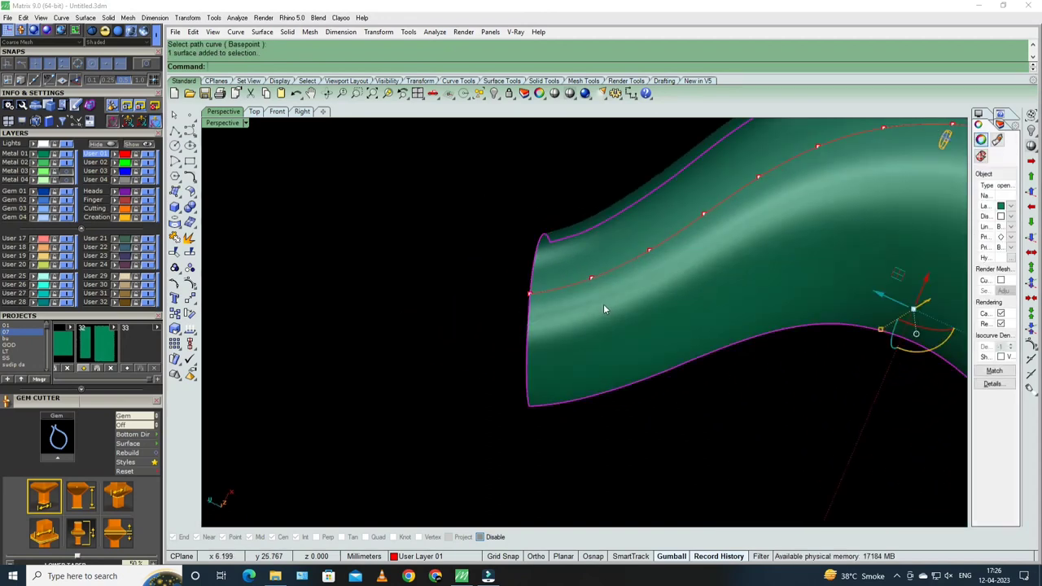
pyautogui.click(174, 222)
pyautogui.click(269, 230)
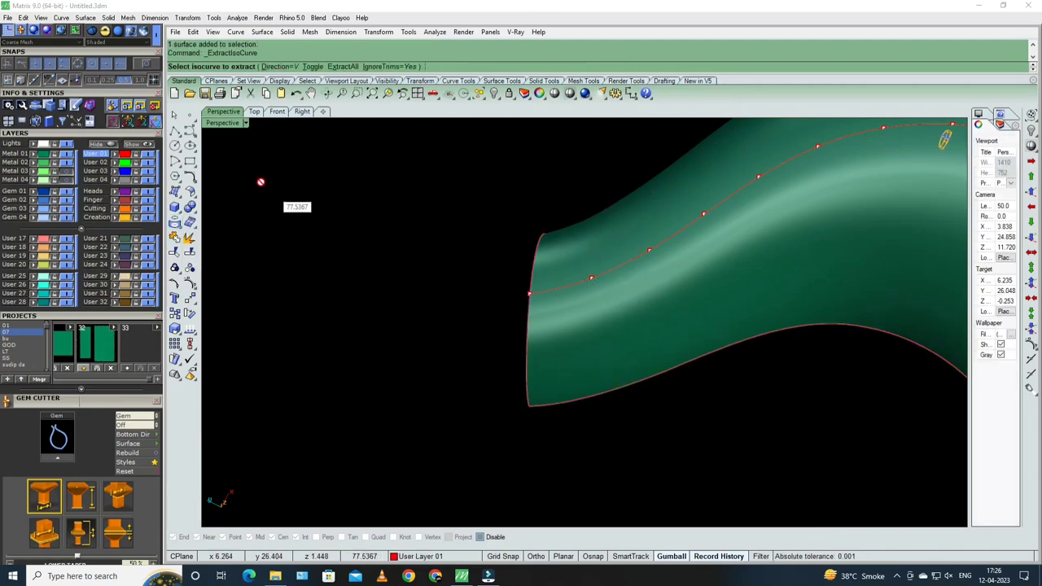
# - Extract crosswise isocurves through the arrayed points with object snap on
pyautogui.click(146, 63)
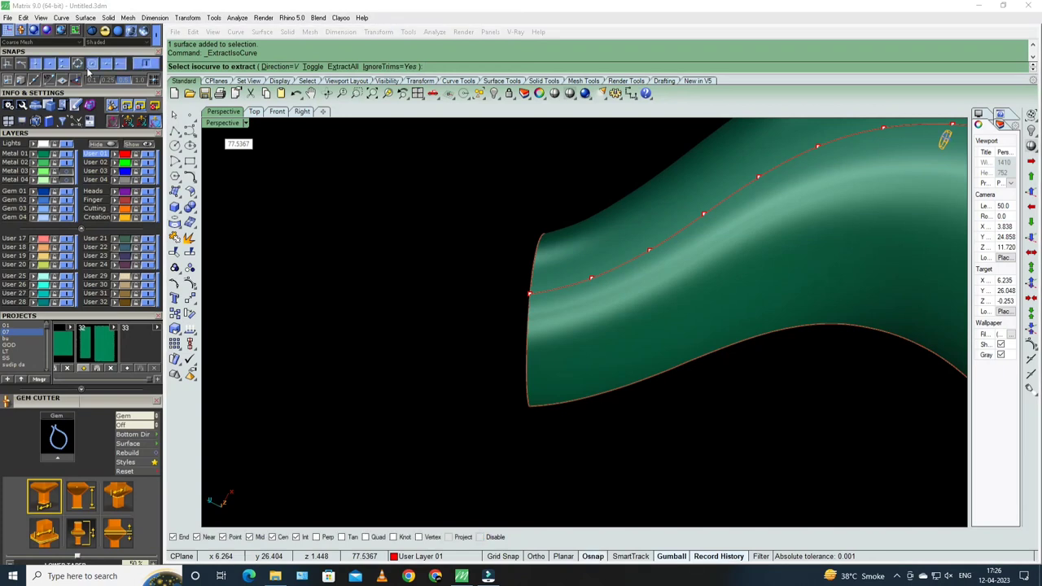
pyautogui.click(597, 294)
pyautogui.click(649, 249)
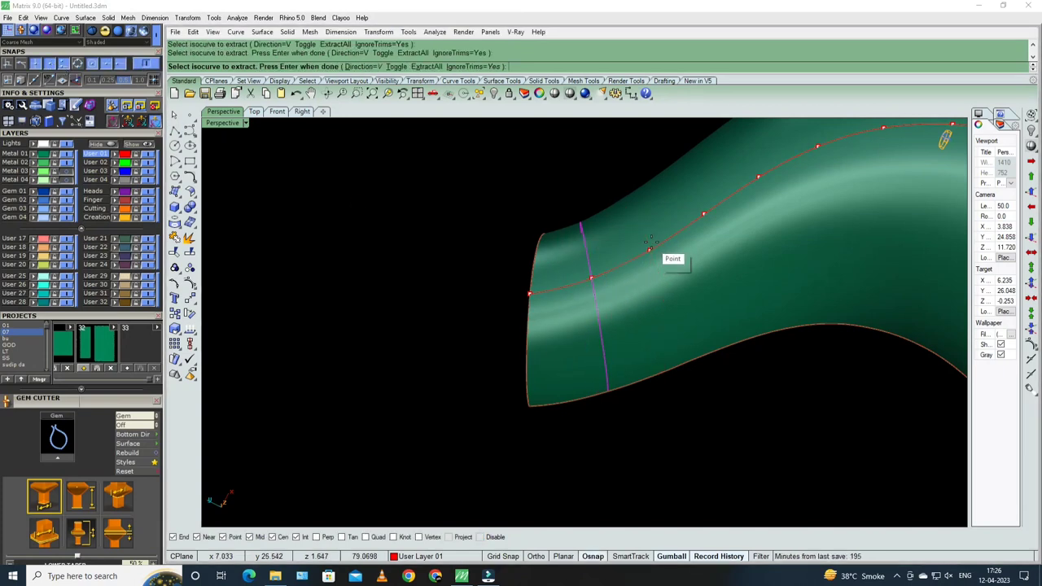
pyautogui.click(704, 213)
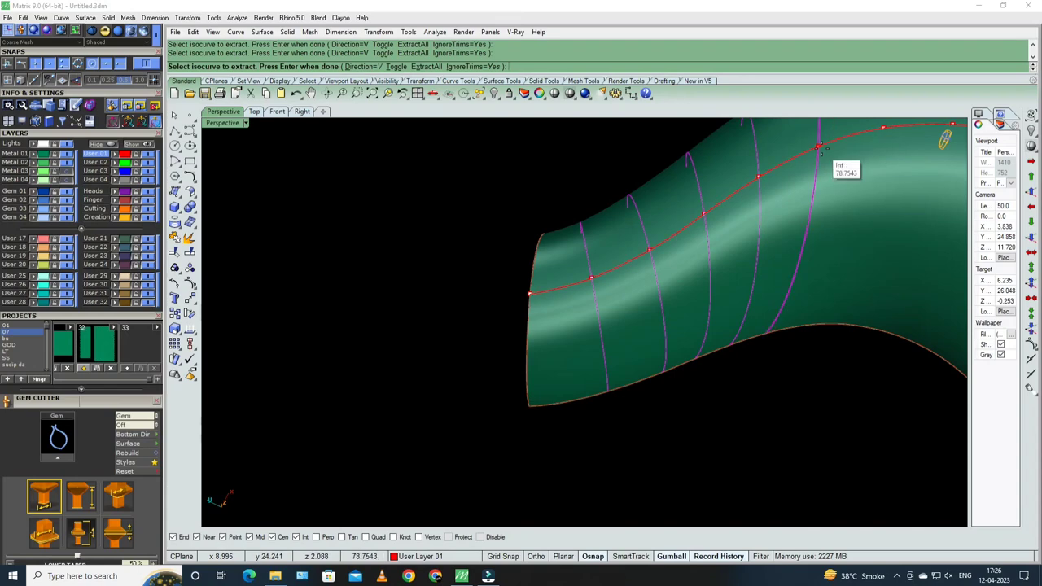
pyautogui.keyDown('shift'); pyautogui.moveTo(631, 245); pyautogui.dragTo(547, 295, button='right'); pyautogui.keyUp('shift')
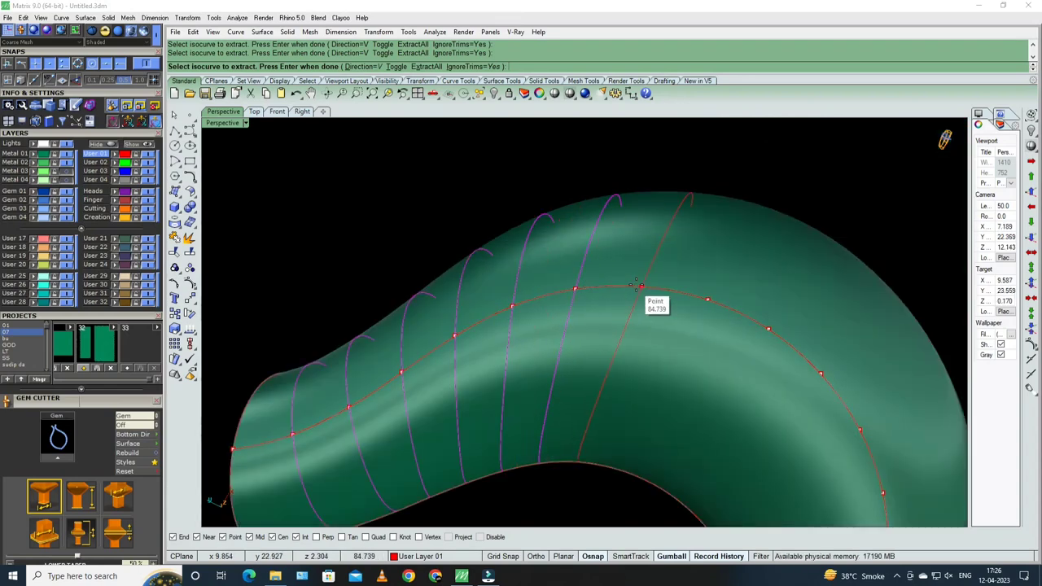
pyautogui.press('Return')
pyautogui.scroll(-5, 620, 233)
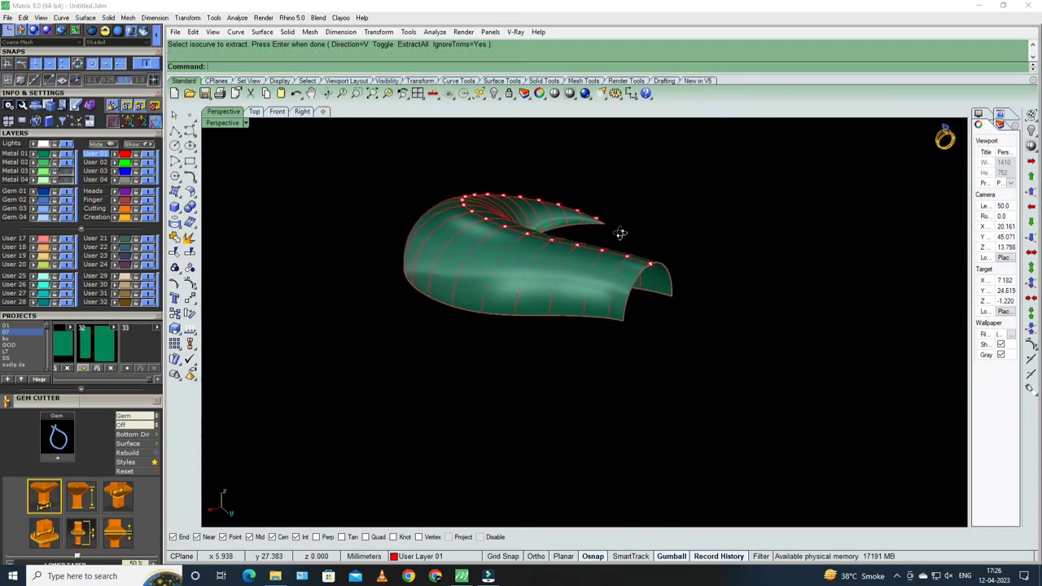
pyautogui.moveTo(621, 234); pyautogui.dragTo(633, 256, button='right')
# - Select all 20 arrayed points and delete them
pyautogui.click(479, 93)
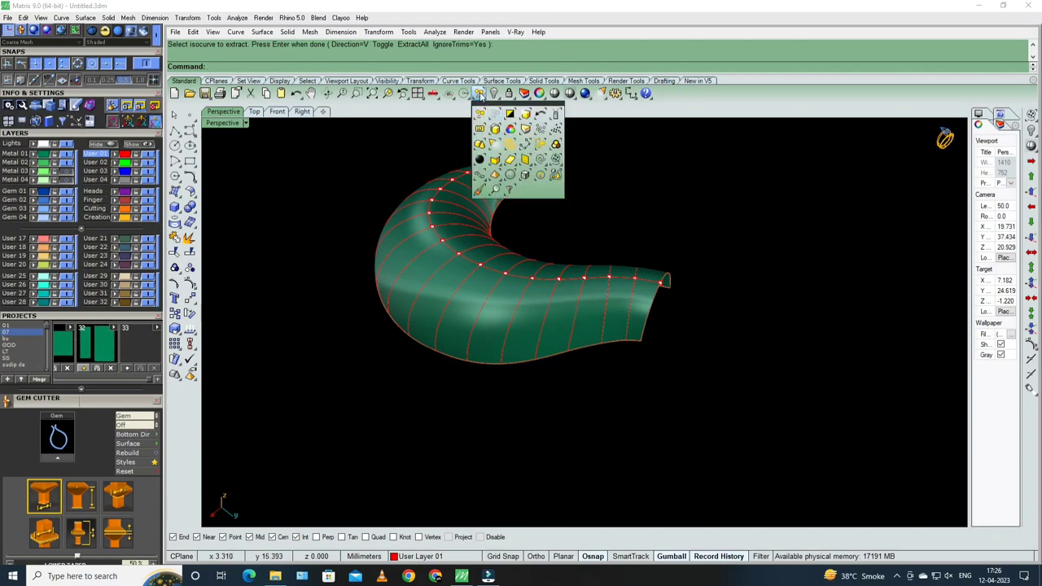
pyautogui.click(543, 132)
pyautogui.click(619, 202)
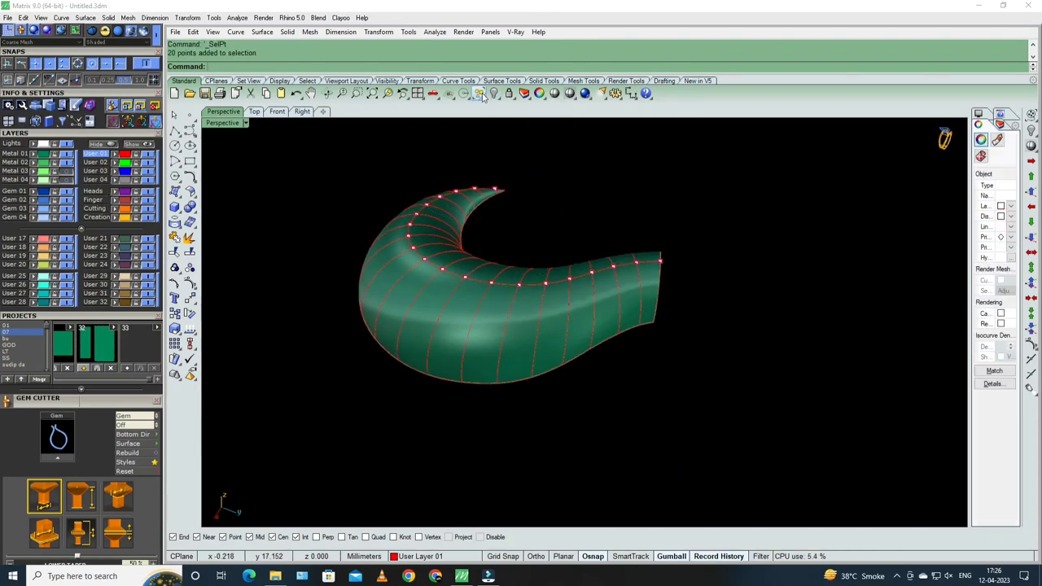
pyautogui.click(480, 93)
pyautogui.click(543, 131)
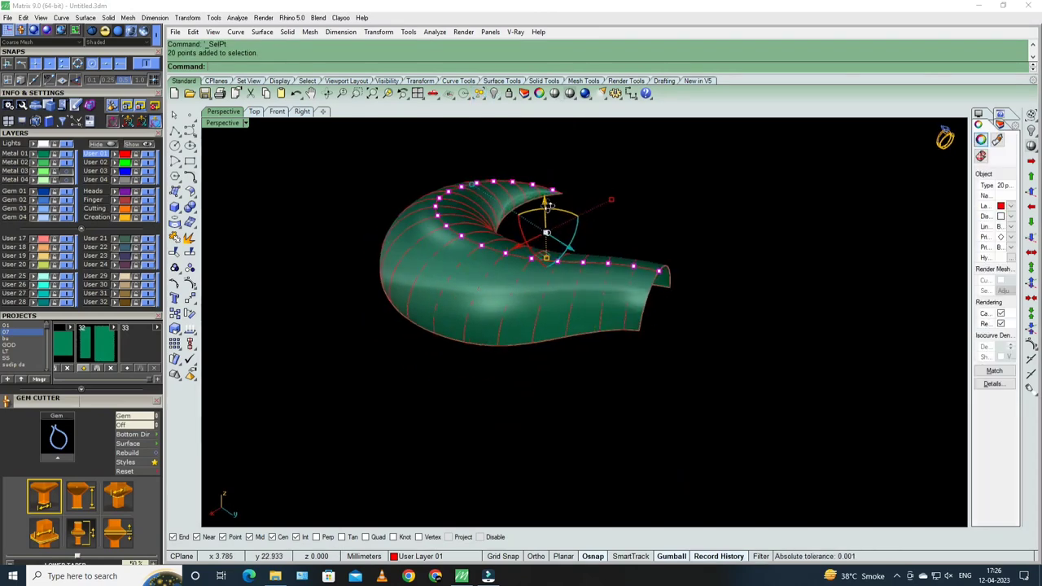
pyautogui.press('Delete')
pyautogui.moveTo(582, 249); pyautogui.dragTo(614, 298, button='right')
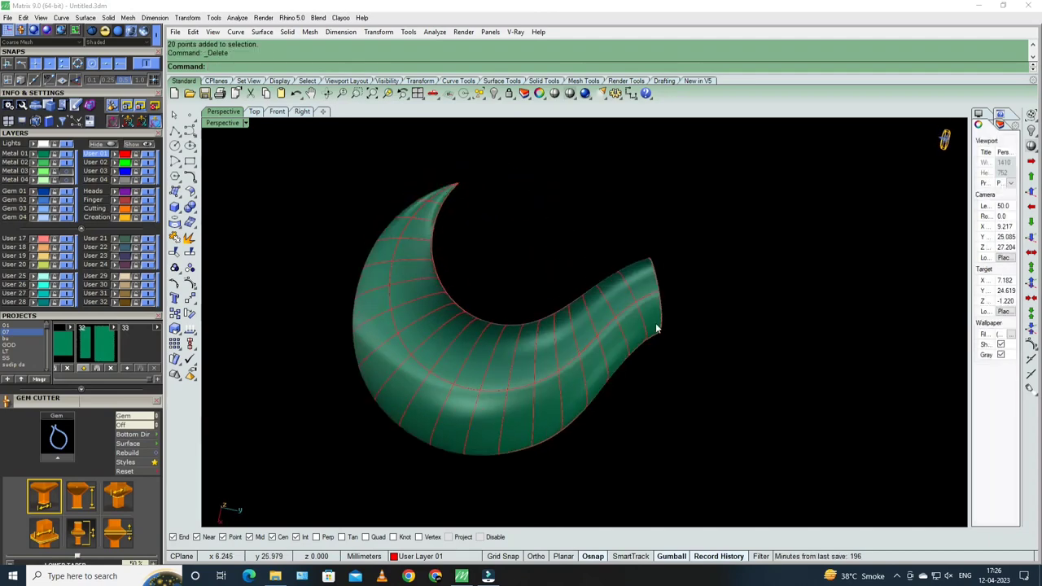
# - Lock the green crescent surface so only its curves are pickable
pyautogui.scroll(3, 655, 322)
pyautogui.click(643, 305)
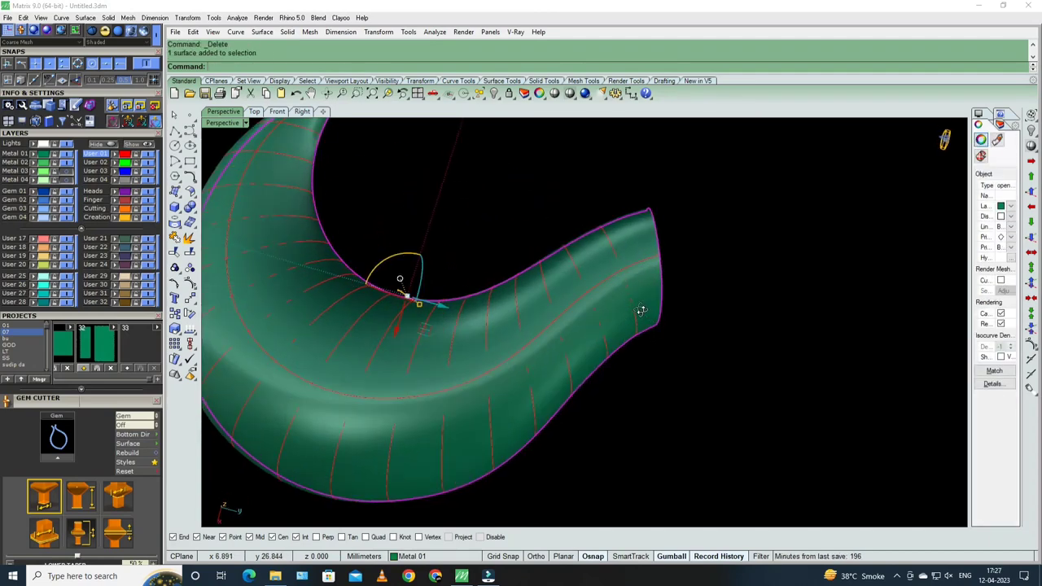
pyautogui.moveTo(643, 305)
pyautogui.mouseDown(button='right')
pyautogui.moveTo(600, 228)
pyautogui.moveTo(598, 268)
pyautogui.moveTo(626, 337)
pyautogui.mouseUp(button='right')
pyautogui.hotkey('ctrl', 'l')
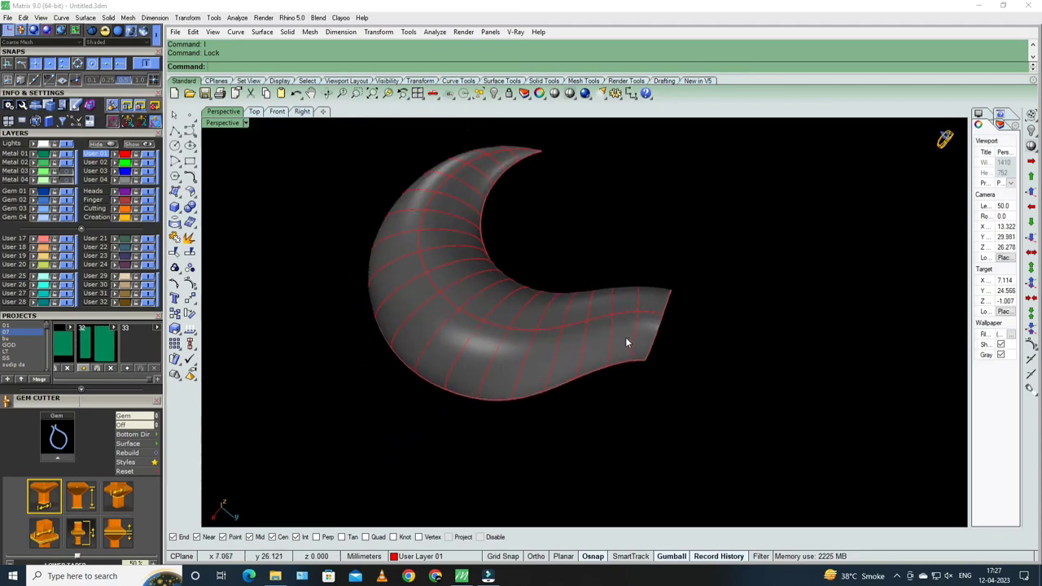
pyautogui.scroll(3, 625, 338)
# - Select the centre curve and start Split with SP
pyautogui.click(642, 313)
pyautogui.scroll(-2, 640, 314)
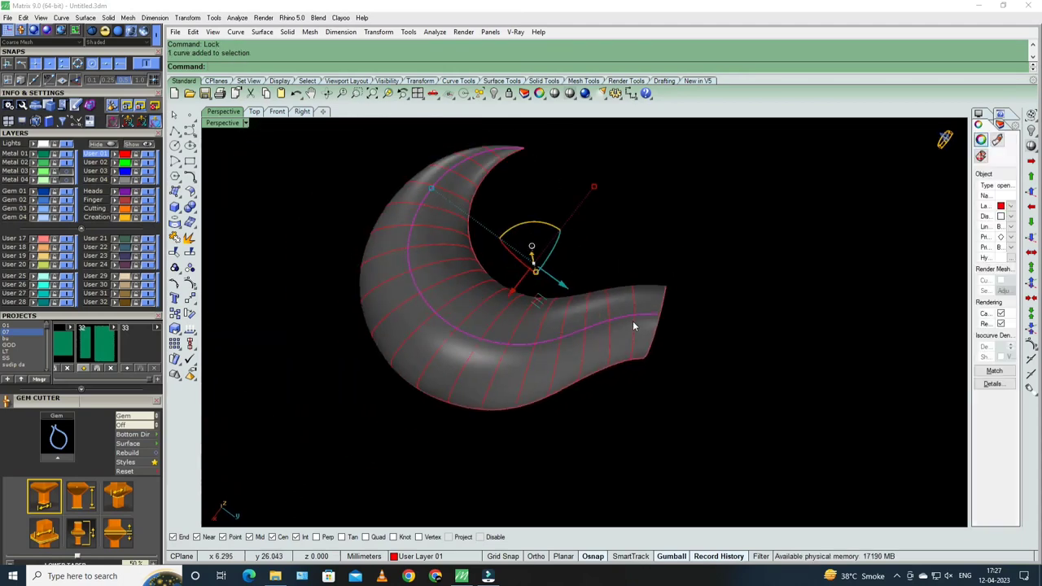
pyautogui.write('sp')
pyautogui.press('Return')
pyautogui.moveTo(633, 321); pyautogui.dragTo(690, 270, button='right')
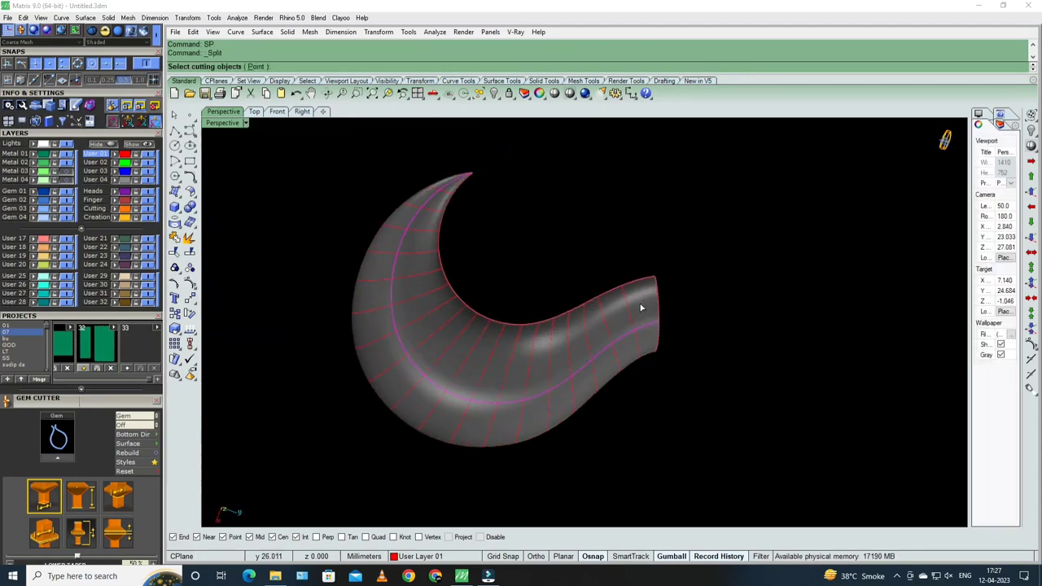
# - Select the crosswise ring curves on the crescent and group them together
pyautogui.press('Return')
pyautogui.scroll(2, 635, 311)
pyautogui.moveTo(648, 259); pyautogui.dragTo(649, 342)
pyautogui.moveTo(648, 343); pyautogui.dragTo(643, 304, button='right')
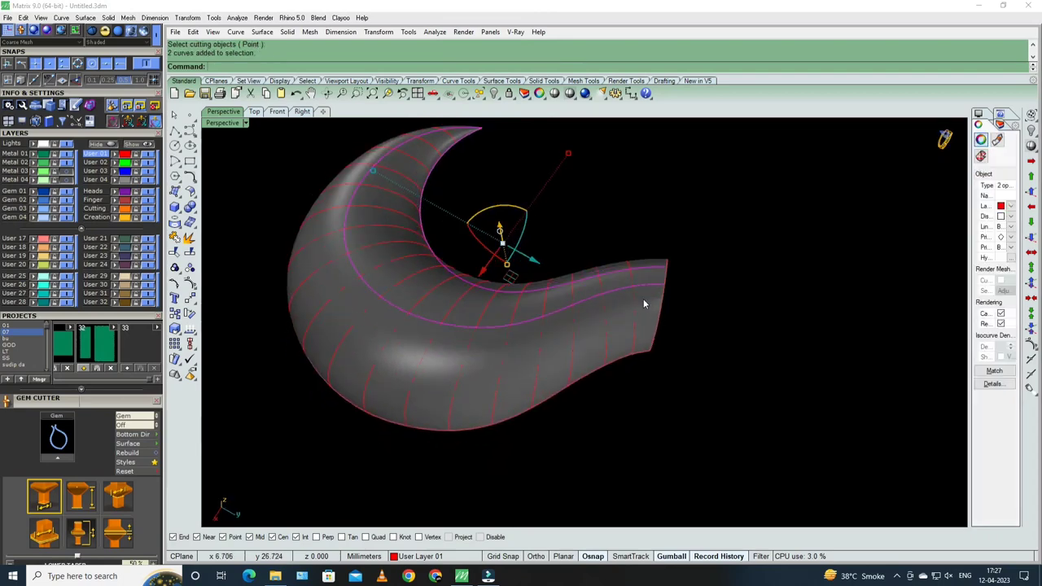
pyautogui.moveTo(640, 357)
pyautogui.mouseDown(button='right')
pyautogui.moveTo(556, 278)
pyautogui.moveTo(566, 270)
pyautogui.moveTo(623, 298)
pyautogui.mouseUp(button='right')
pyautogui.hotkey('ctrl', 'i')
pyautogui.write('g')
pyautogui.press('Return')
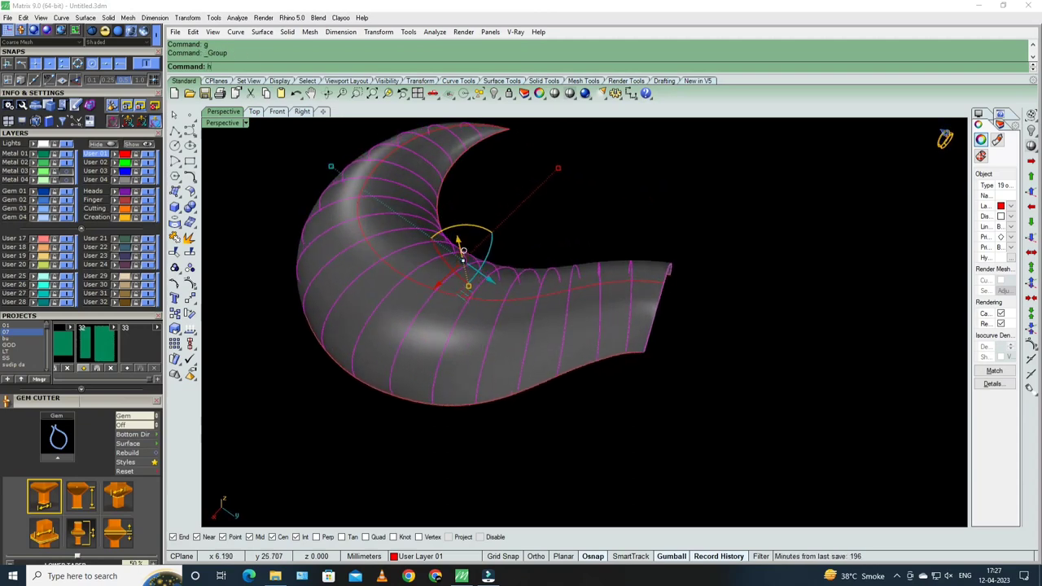
# - Split the three lengthwise curves with the grouped rings as cutters, giving 57 pieces
pyautogui.hotkey('ctrl', 'i')
pyautogui.click(623, 293)
pyautogui.click(607, 300)
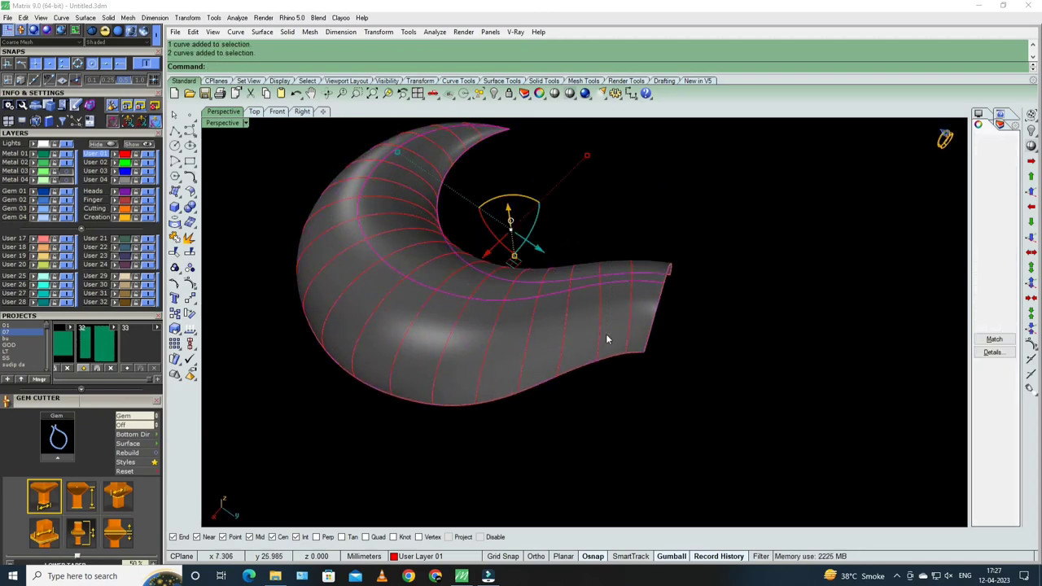
pyautogui.keyDown('shift'); pyautogui.click(614, 357); pyautogui.keyUp('shift')
pyautogui.moveTo(619, 334)
pyautogui.mouseDown(button='right')
pyautogui.moveTo(610, 304)
pyautogui.moveTo(594, 310)
pyautogui.moveTo(599, 318)
pyautogui.mouseUp(button='right')
pyautogui.click(190, 253)
pyautogui.scroll(3, 450, 260)
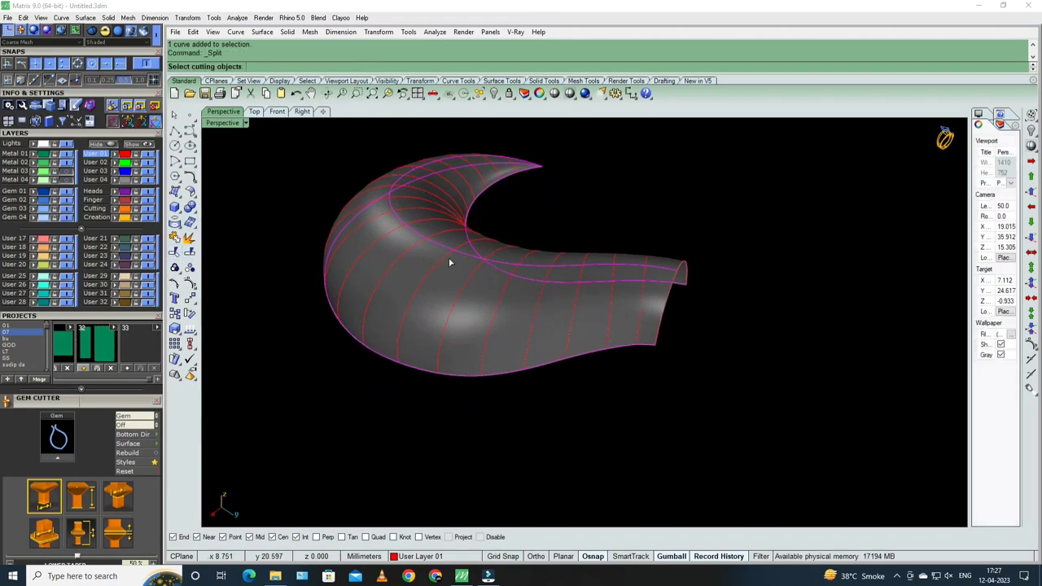
pyautogui.scroll(2, 461, 241)
pyautogui.click(461, 239)
pyautogui.press('Return')
pyautogui.scroll(-4, 509, 276)
pyautogui.press('Return')
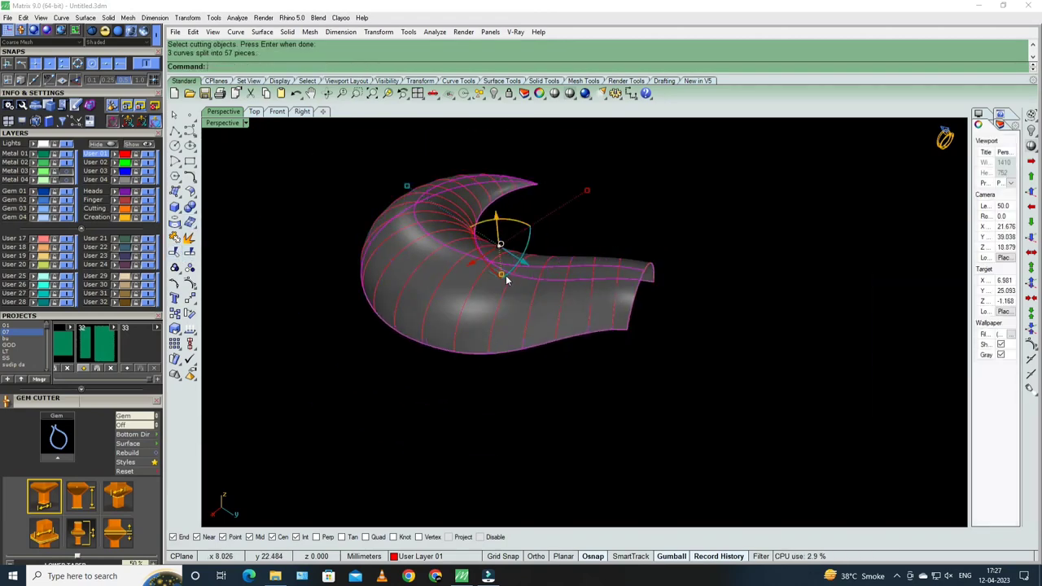
# - Select several split curve pieces, including a run along the band's lower edge
pyautogui.scroll(2, 480, 259)
pyautogui.click(481, 259)
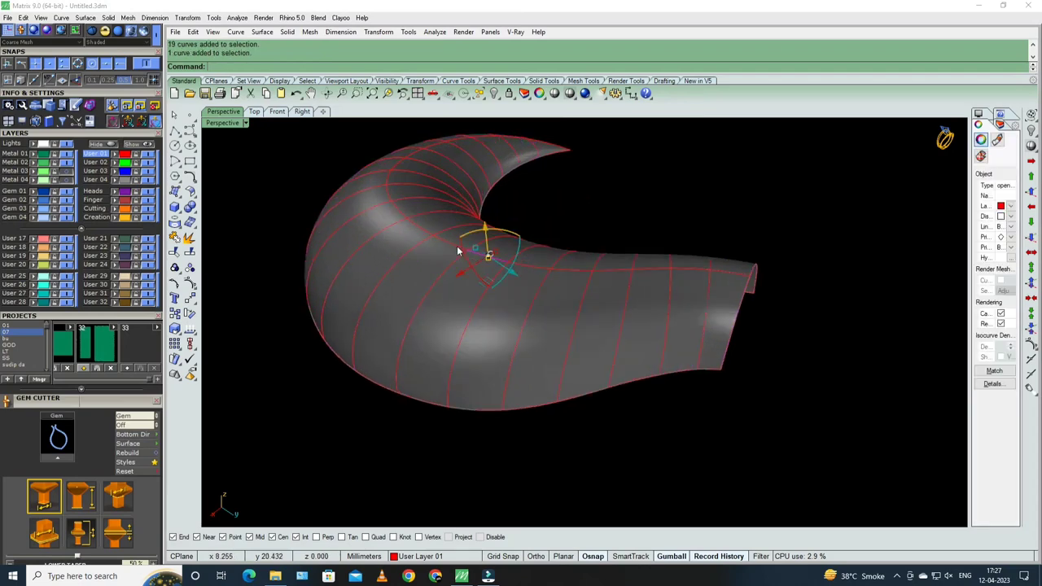
pyautogui.click(533, 262)
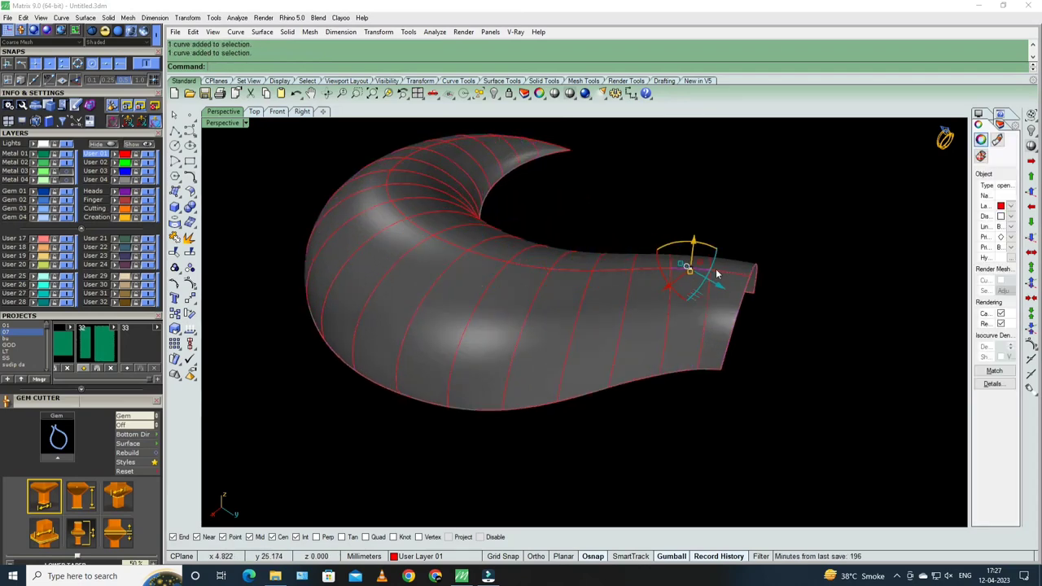
pyautogui.click(710, 372)
pyautogui.click(681, 376)
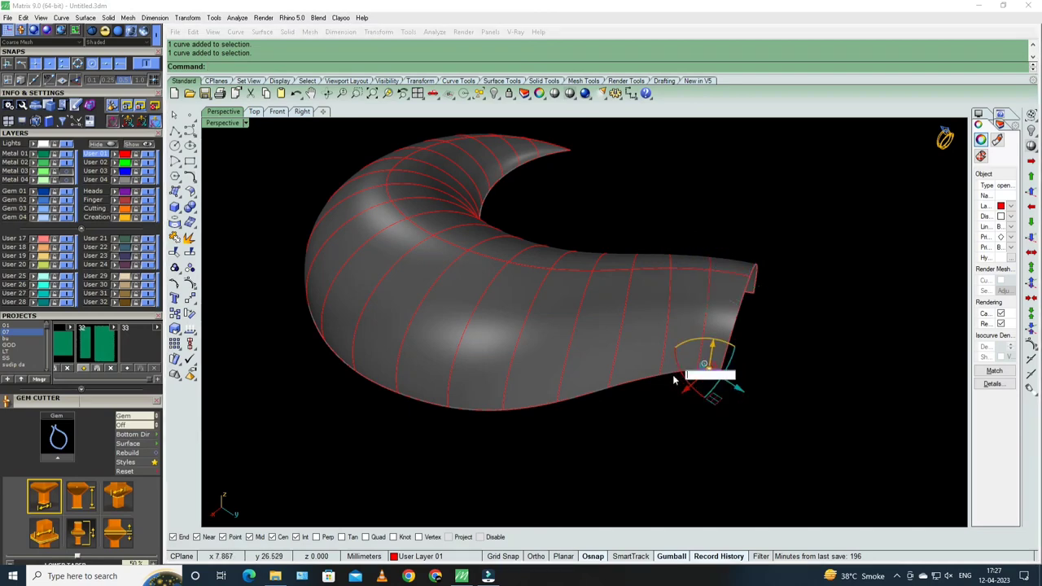
pyautogui.click(593, 390)
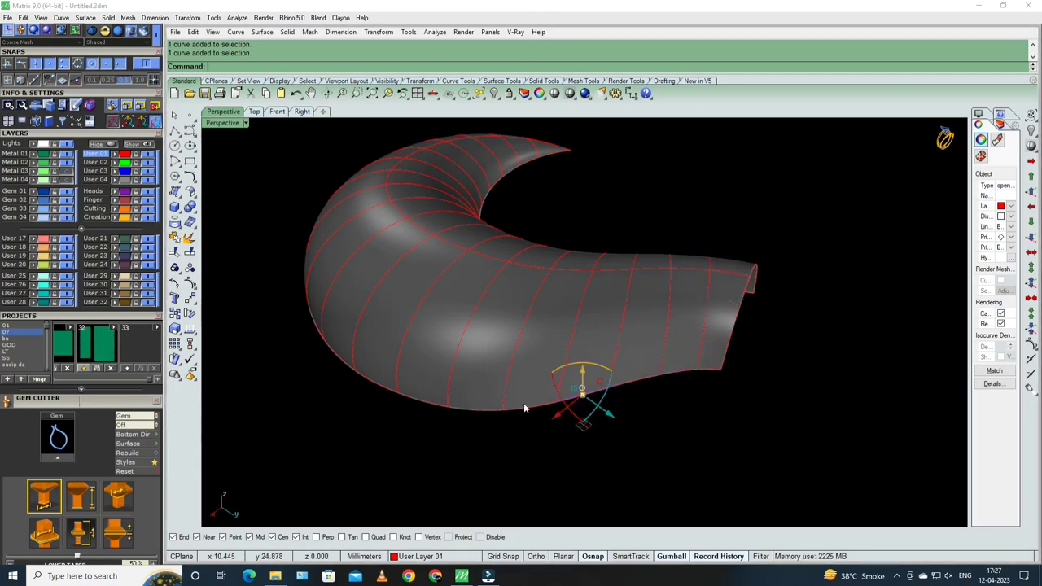
pyautogui.click(524, 403)
pyautogui.moveTo(696, 299); pyautogui.dragTo(633, 296, button='right')
pyautogui.write('u')
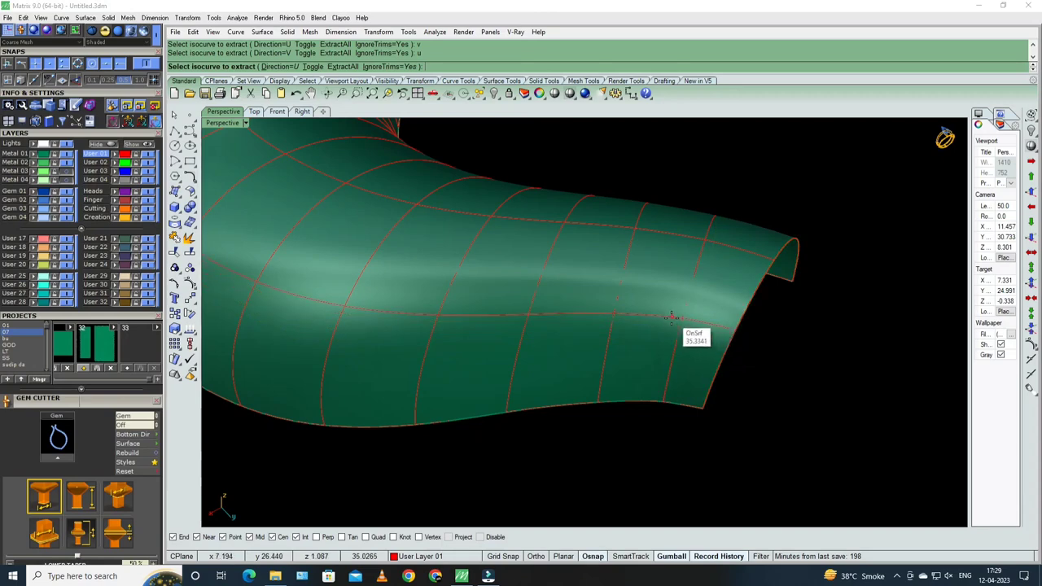
# - Extract a lengthwise centre isocurve on the tail and draw the first circle by diameter on it
pyautogui.scroll(-4, 684, 325)
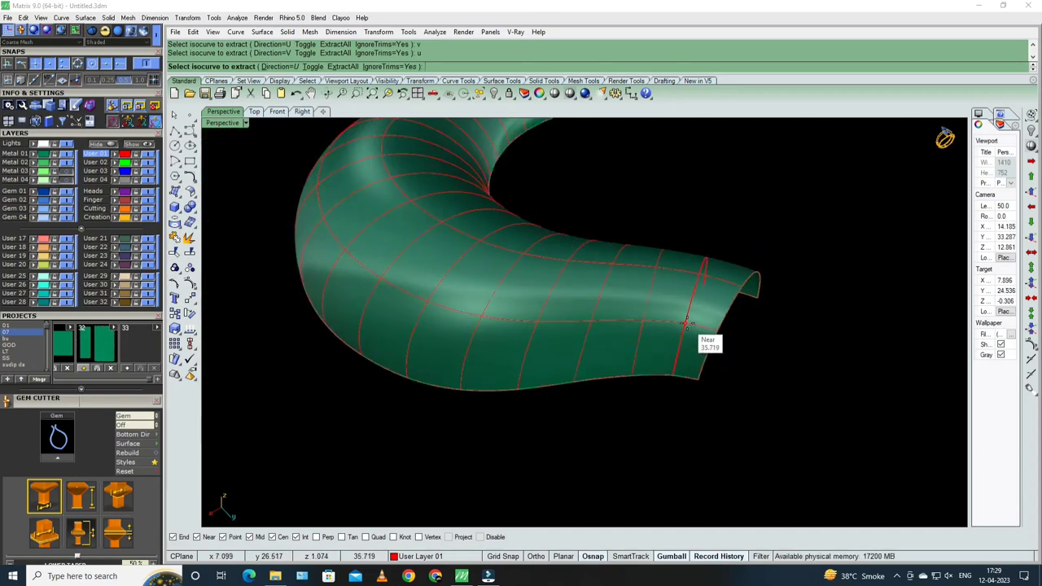
pyautogui.click(687, 324)
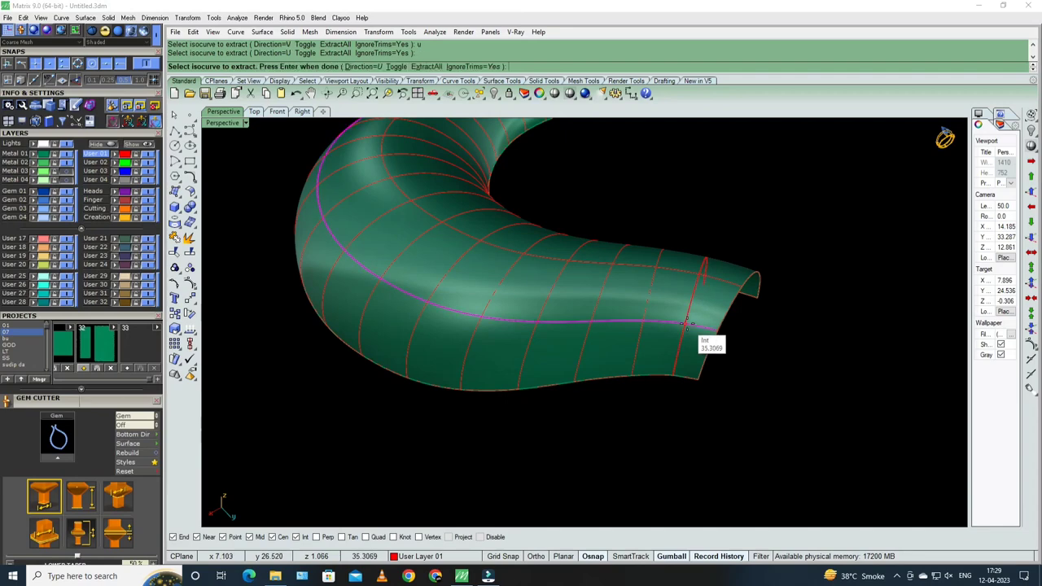
pyautogui.moveTo(687, 324); pyautogui.dragTo(663, 389, button='right')
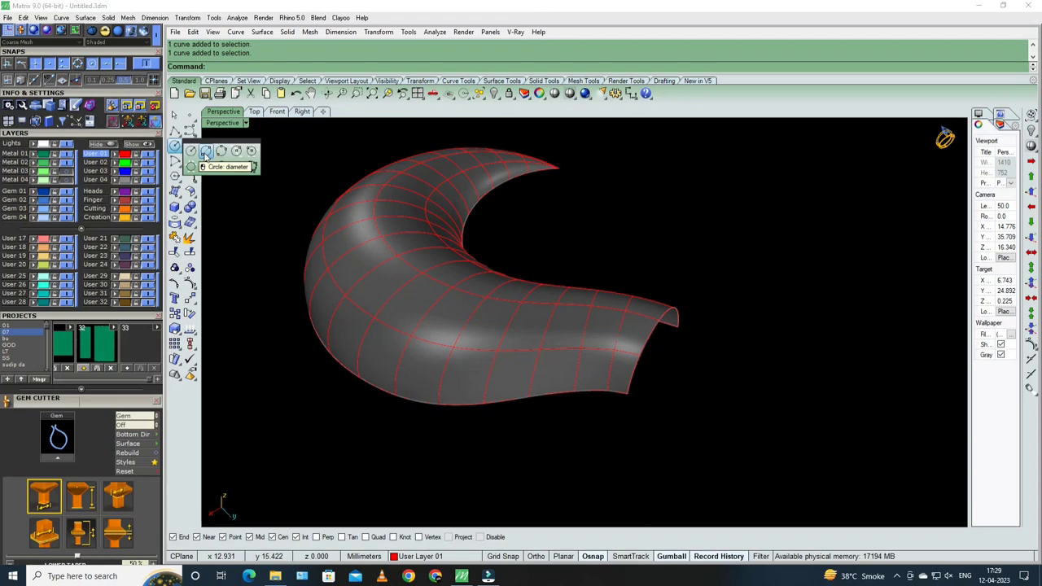
pyautogui.click(205, 152)
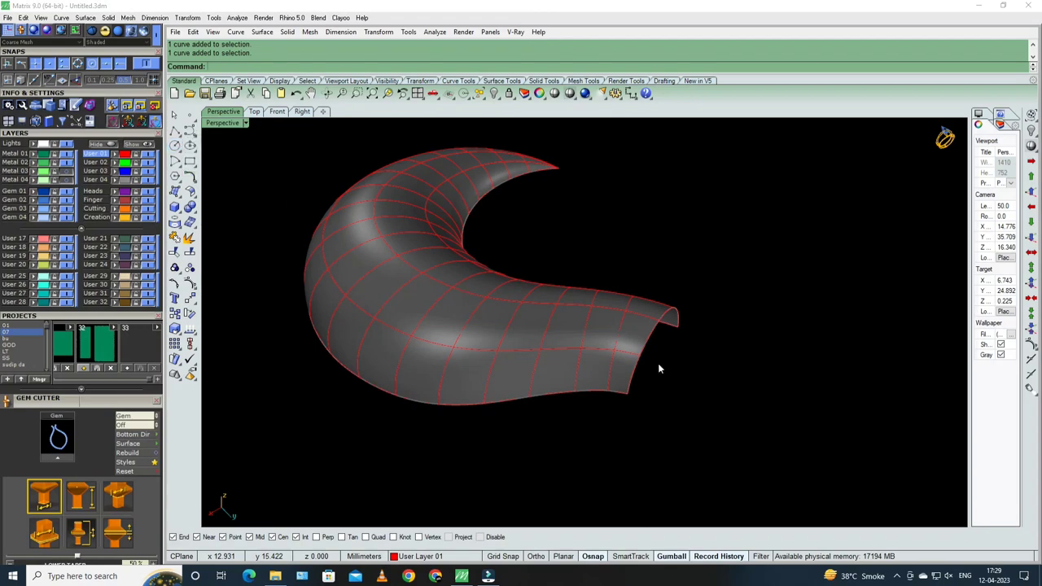
pyautogui.scroll(3, 631, 348)
pyautogui.scroll(2, 627, 346)
pyautogui.click(626, 346)
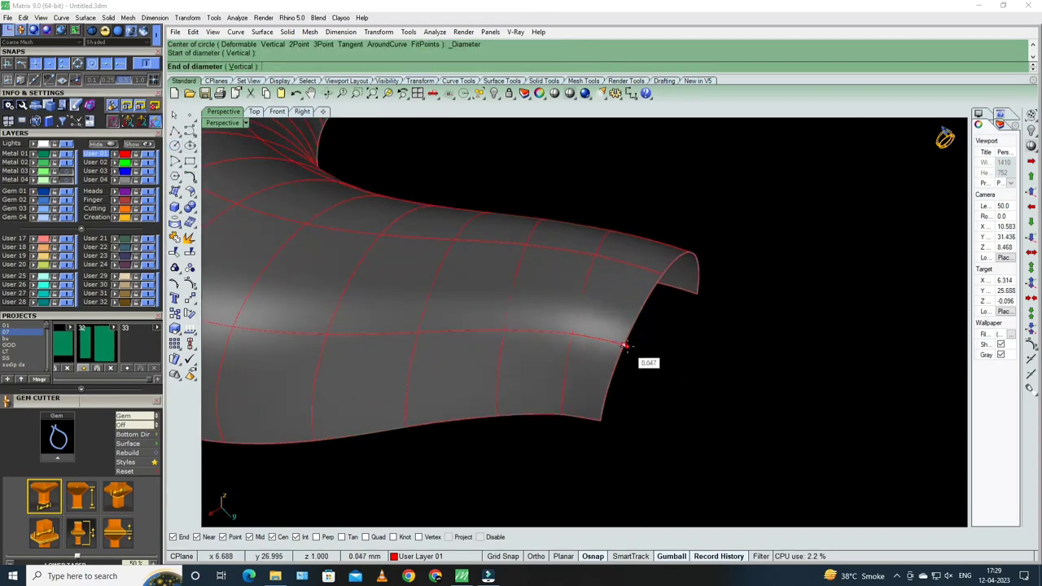
pyautogui.write('v')
pyautogui.press('Return')
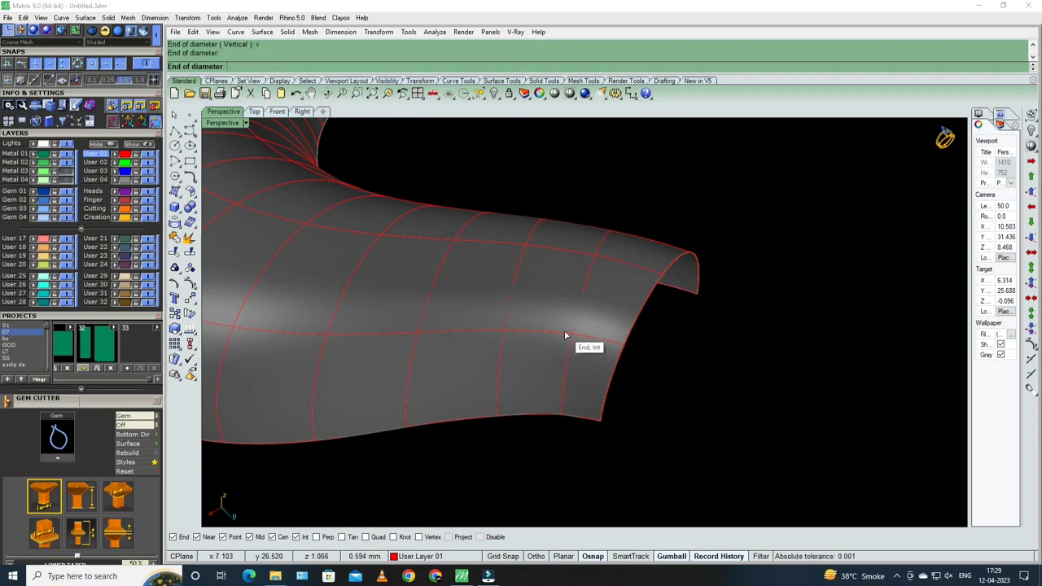
pyautogui.click(566, 336)
# - Chain further touching circles by diameter along the centre curve
pyautogui.moveTo(566, 335); pyautogui.dragTo(624, 353, button='right')
pyautogui.press('Return')
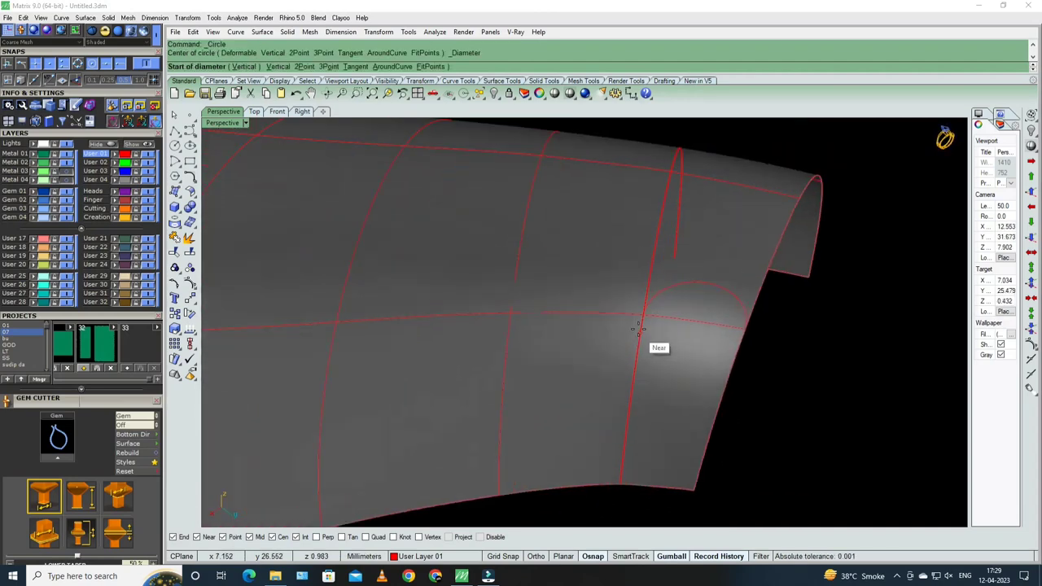
pyautogui.click(642, 313)
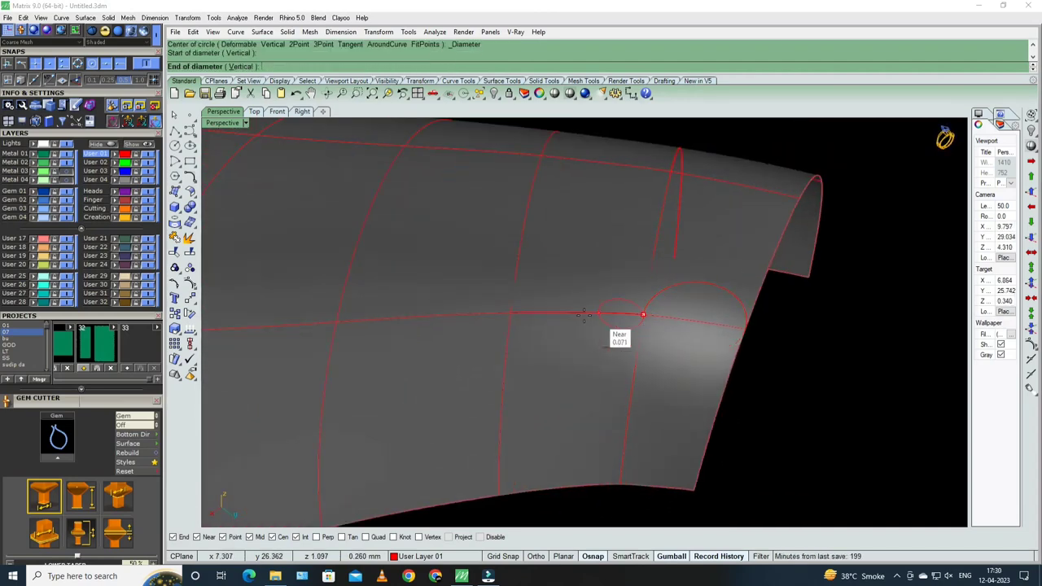
pyautogui.click(513, 312)
pyautogui.press('Return')
pyautogui.click(511, 312)
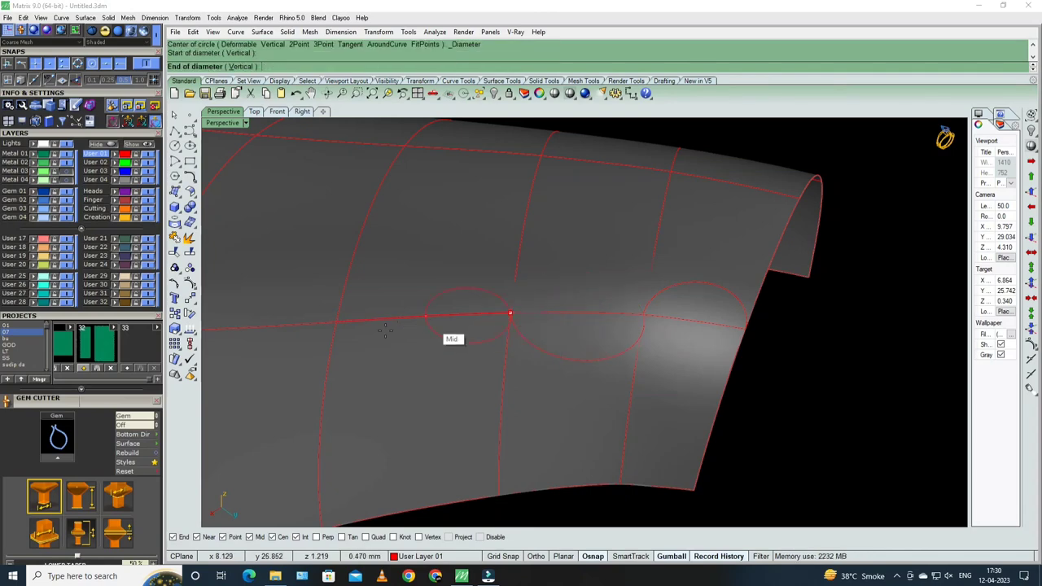
pyautogui.moveTo(336, 322)
pyautogui.keyDown('shift'); pyautogui.mouseDown(button='right')
pyautogui.moveTo(446, 307)
pyautogui.moveTo(505, 383)
pyautogui.mouseUp(button='right'); pyautogui.keyUp('shift')
pyautogui.click(432, 302)
# - Select three of the newly drawn circles
pyautogui.click(432, 302)
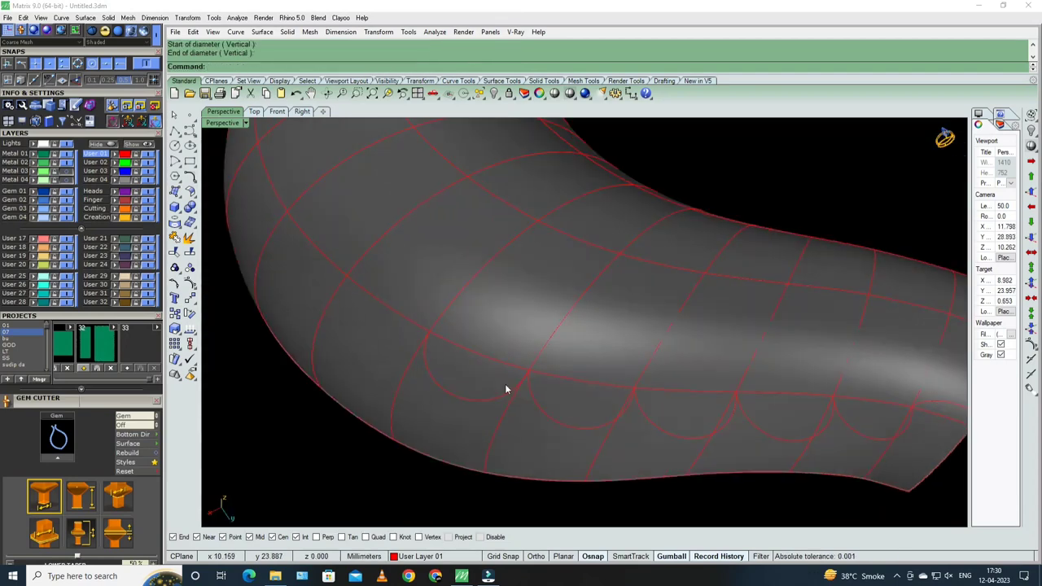
pyautogui.keyDown('shift'); pyautogui.click(580, 425); pyautogui.keyUp('shift')
pyautogui.keyDown('shift'); pyautogui.click(664, 432); pyautogui.keyUp('shift')
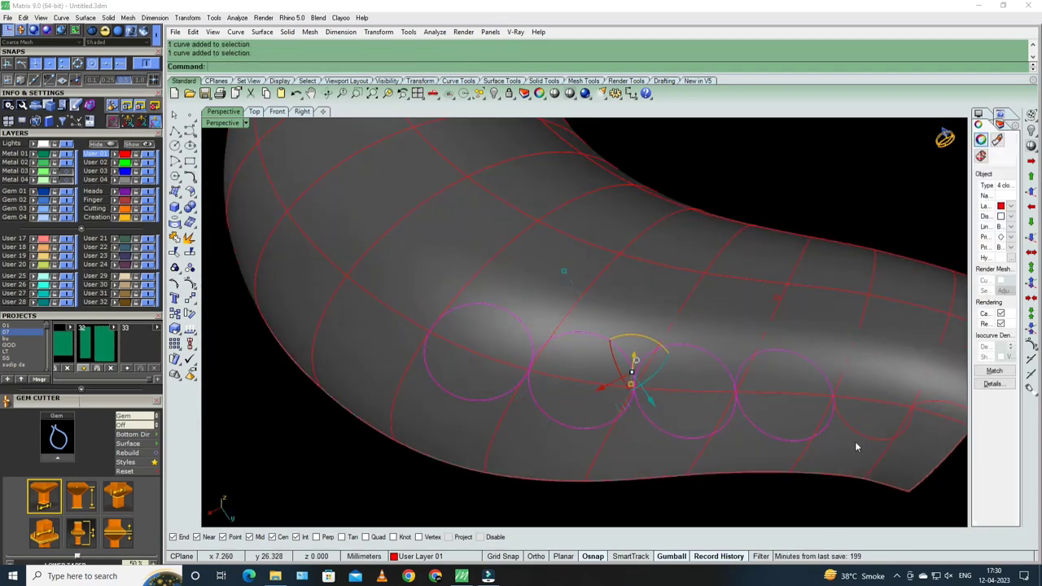
pyautogui.moveTo(888, 452)
pyautogui.mouseDown(button='right')
pyautogui.moveTo(791, 375)
pyautogui.moveTo(725, 381)
pyautogui.moveTo(647, 369)
pyautogui.moveTo(635, 383)
pyautogui.mouseUp(button='right')
# - Split the curves with the circles, then delete the circles and centre line
pyautogui.write('Split')
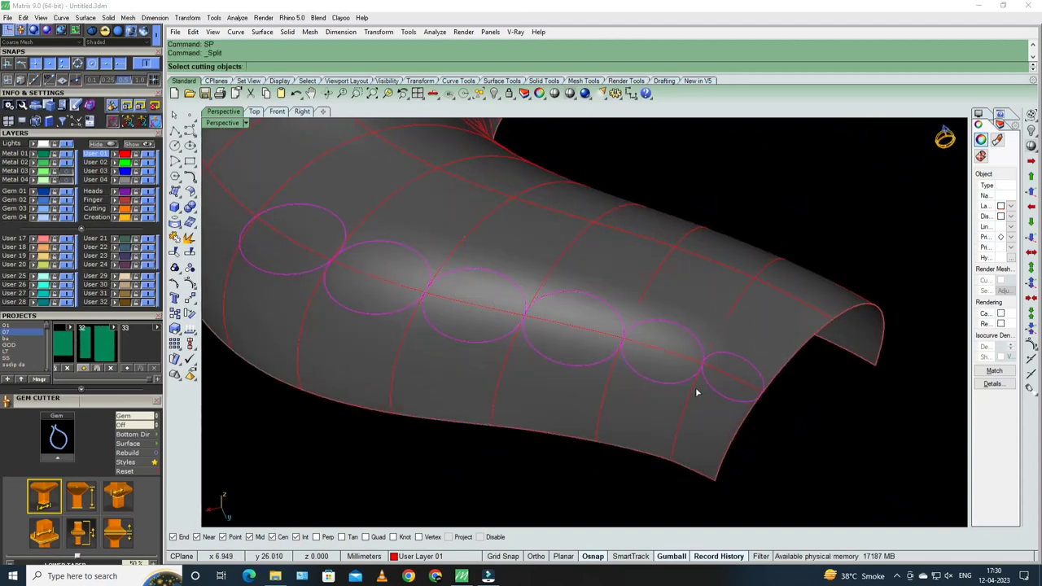
pyautogui.press('Return')
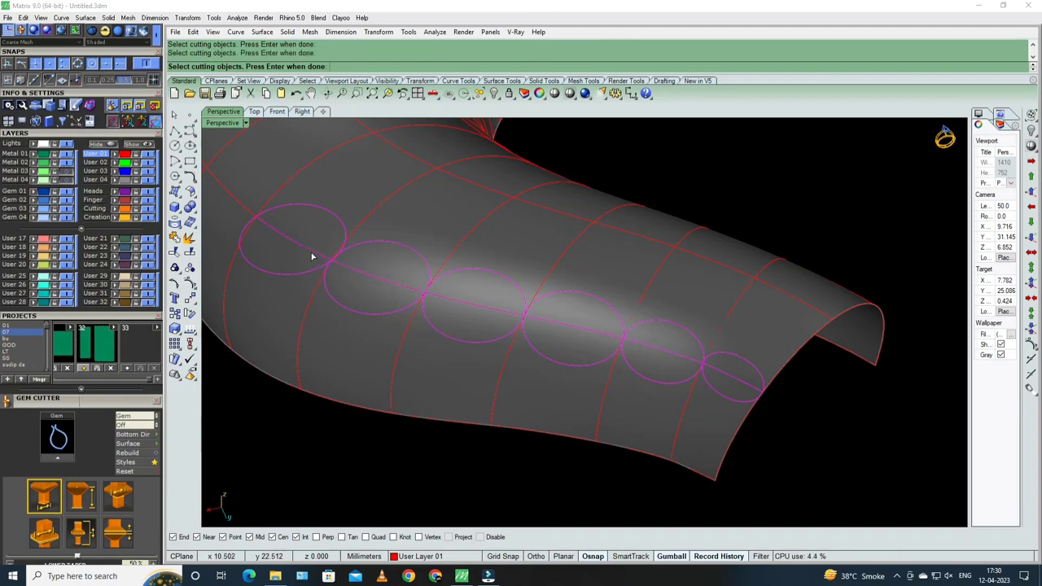
pyautogui.press('Escape')
pyautogui.press('Delete')
# - Delete three unwanted small circle segments near the seam
pyautogui.click(380, 242)
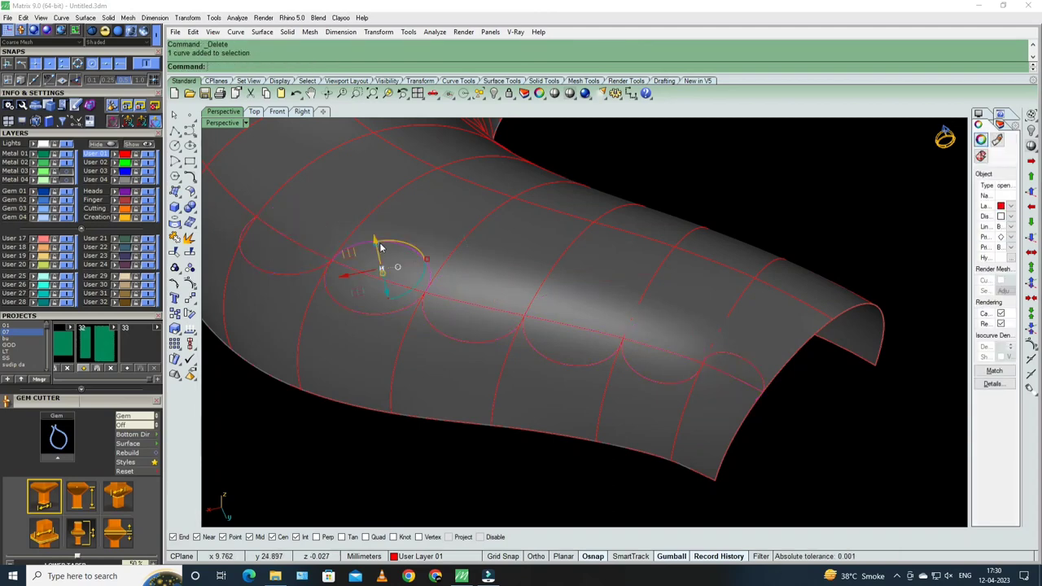
pyautogui.press('Delete')
pyautogui.click(495, 299)
pyautogui.press('Delete')
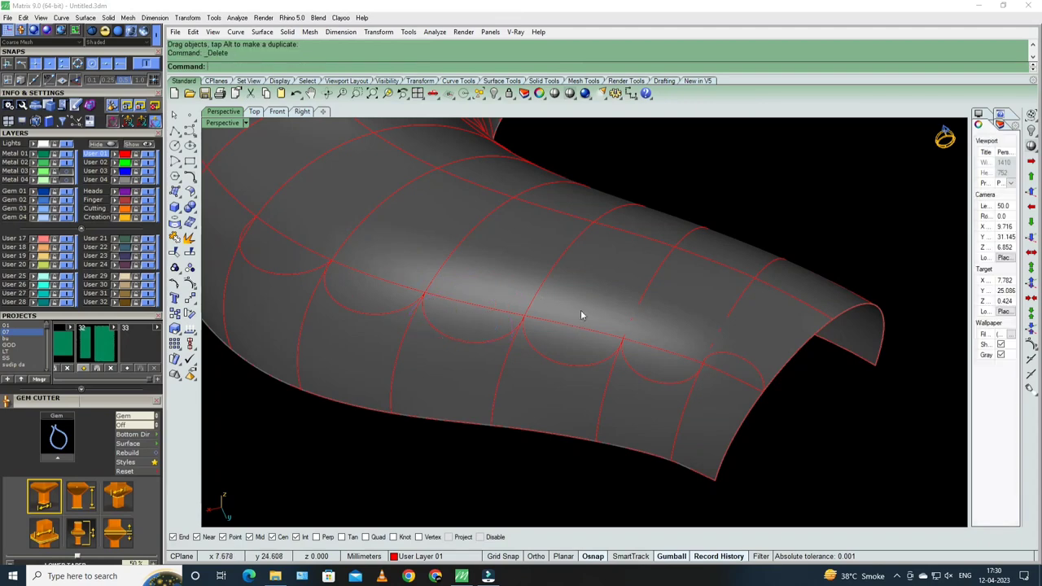
pyautogui.click(619, 311)
pyautogui.press('Delete')
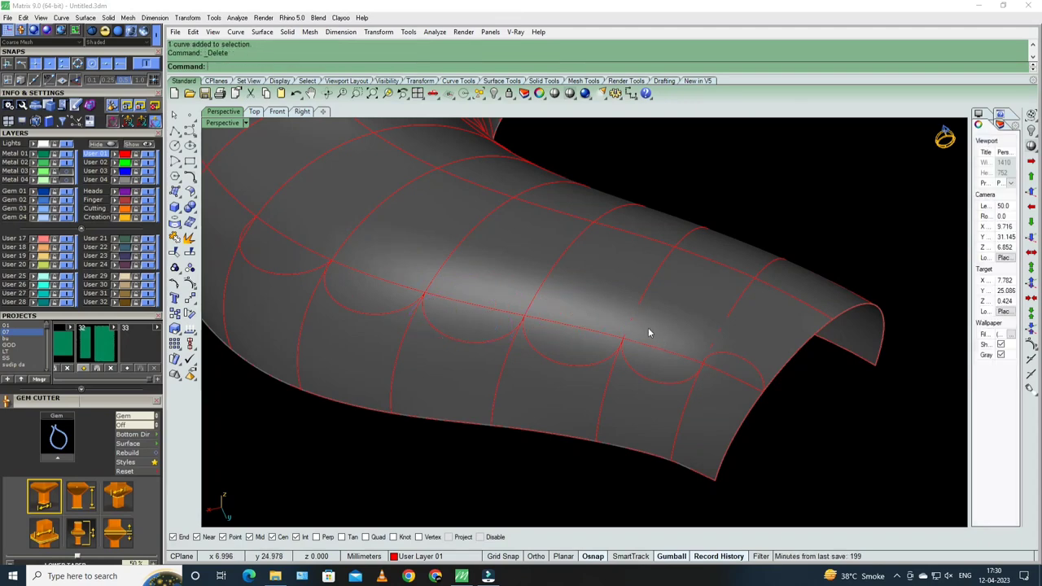
# - Switch back to the standard tool set and toggle the band between wireframe and shaded display
pyautogui.click(584, 81)
pyautogui.rightClick(570, 82)
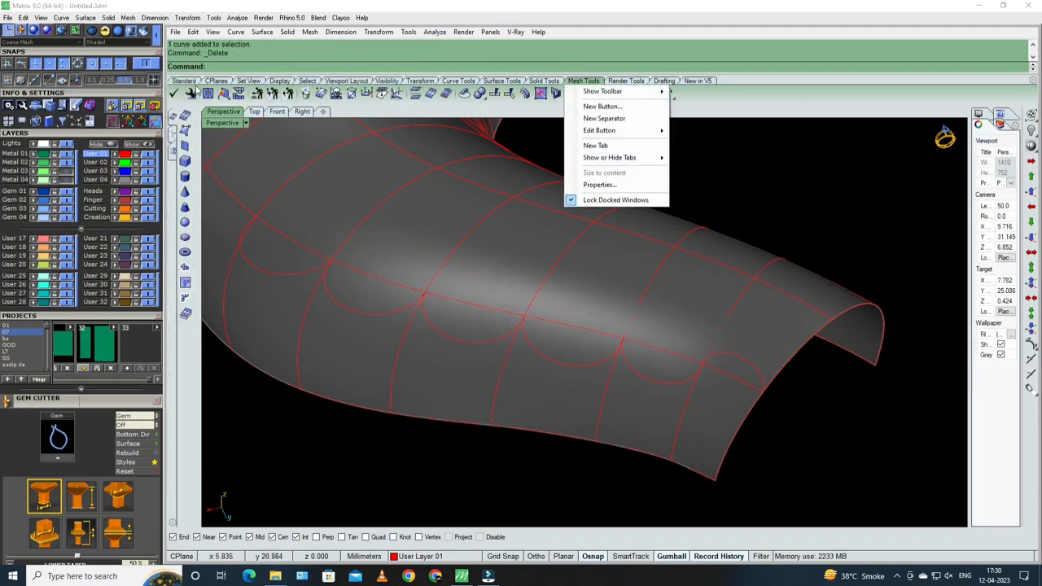
pyautogui.click(187, 82)
pyautogui.click(584, 95)
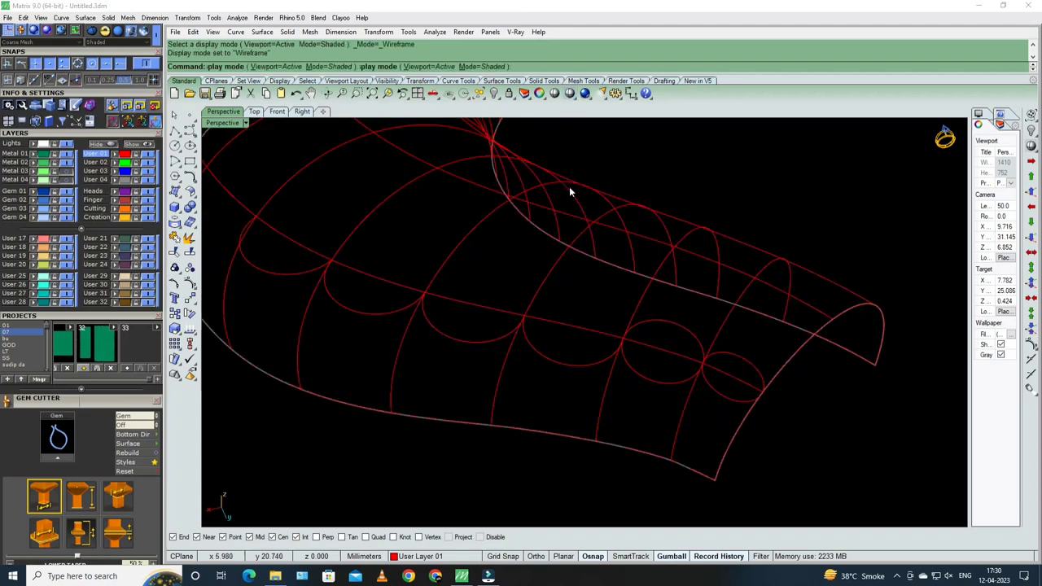
pyautogui.click(670, 336)
pyautogui.click(570, 93)
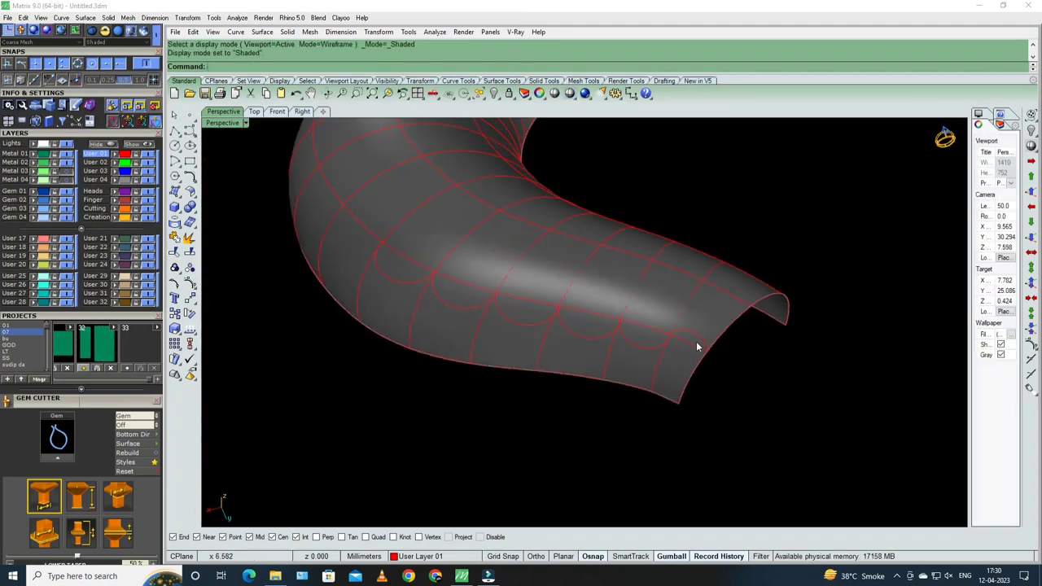
pyautogui.moveTo(698, 349)
pyautogui.mouseDown(button='right')
pyautogui.moveTo(663, 284)
pyautogui.moveTo(565, 259)
pyautogui.moveTo(545, 310)
pyautogui.moveTo(663, 361)
pyautogui.moveTo(593, 359)
pyautogui.mouseUp(button='right')
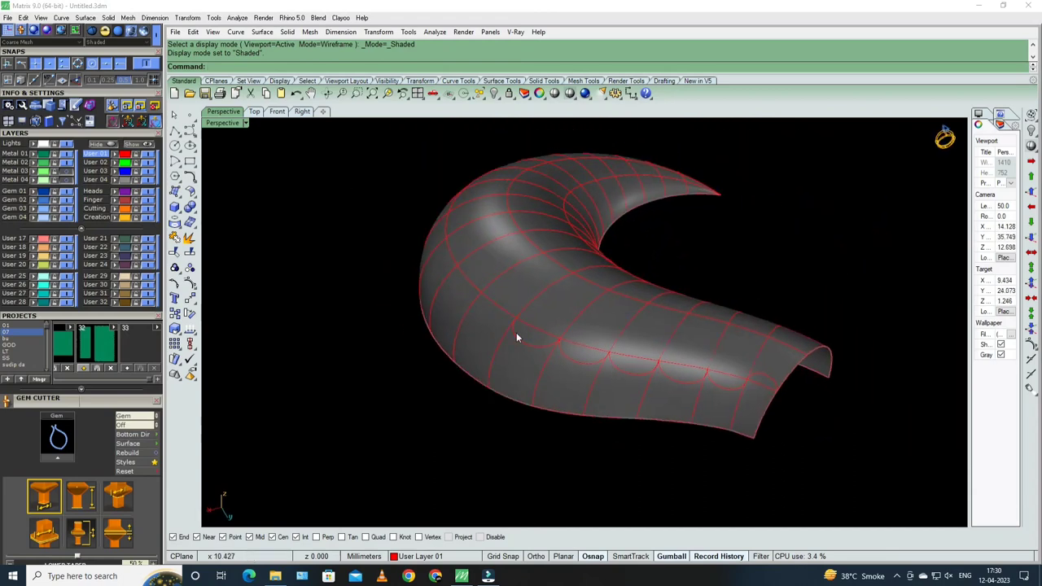
pyautogui.scroll(3, 697, 366)
# - Start a 3D rotation of the tail-end half-circle arc, setting the axis start at its end
pyautogui.click(687, 340)
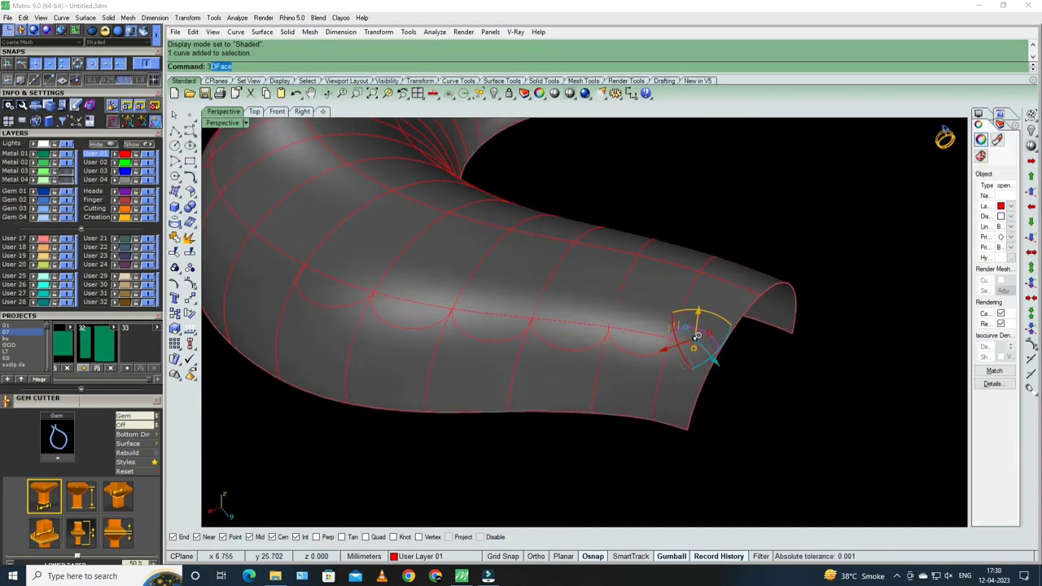
pyautogui.press('Return')
pyautogui.moveTo(697, 337); pyautogui.dragTo(677, 363, button='right')
pyautogui.click(673, 328)
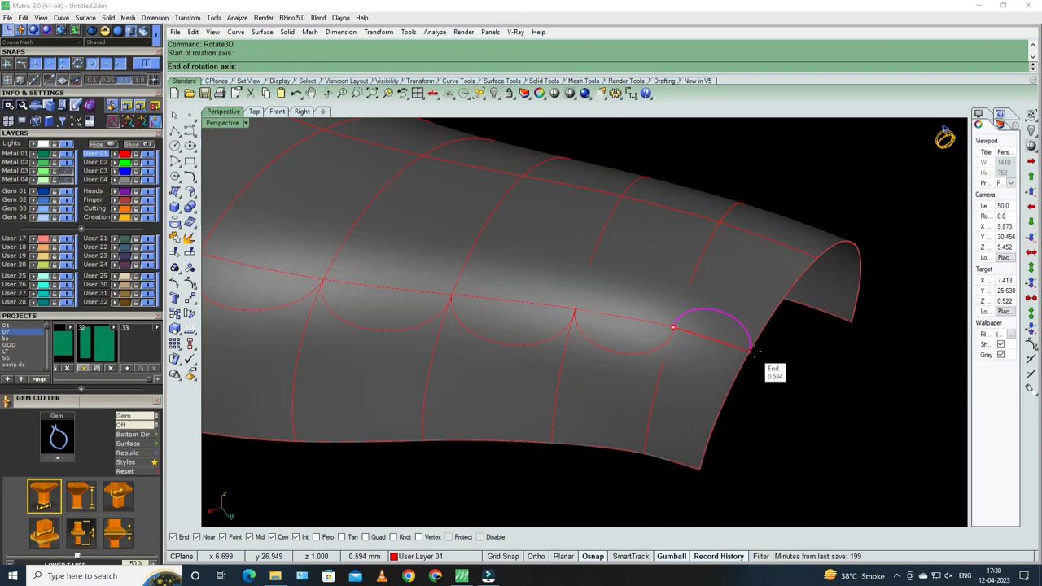
# - Finish the first arc's axis and tilt it about its endpoints with two reference points
pyautogui.click(753, 349)
pyautogui.press('Return')
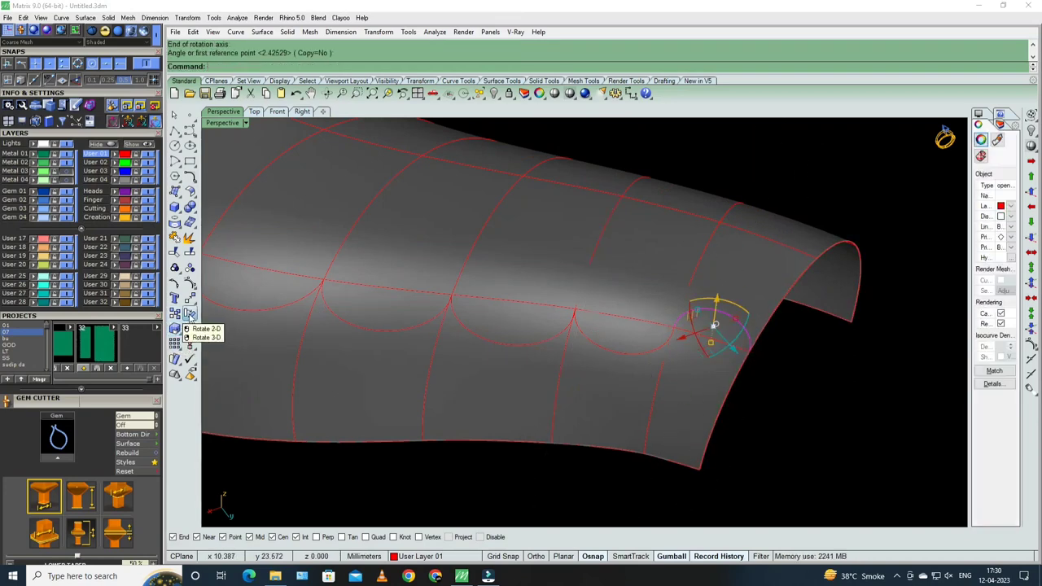
pyautogui.press('Return')
pyautogui.moveTo(756, 356); pyautogui.dragTo(692, 340, button='right')
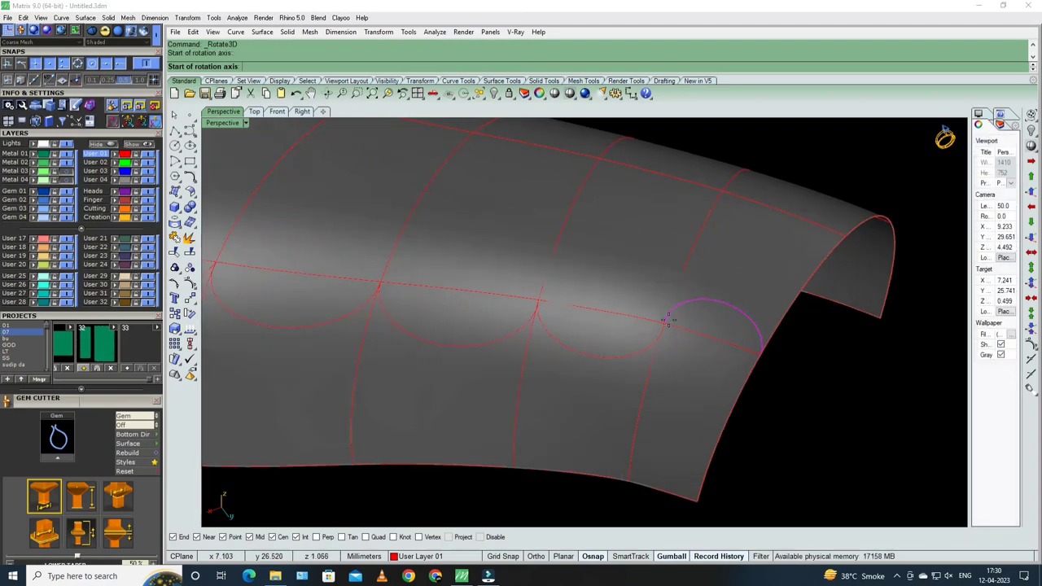
pyautogui.click(758, 356)
pyautogui.moveTo(758, 356); pyautogui.dragTo(691, 453, button='right')
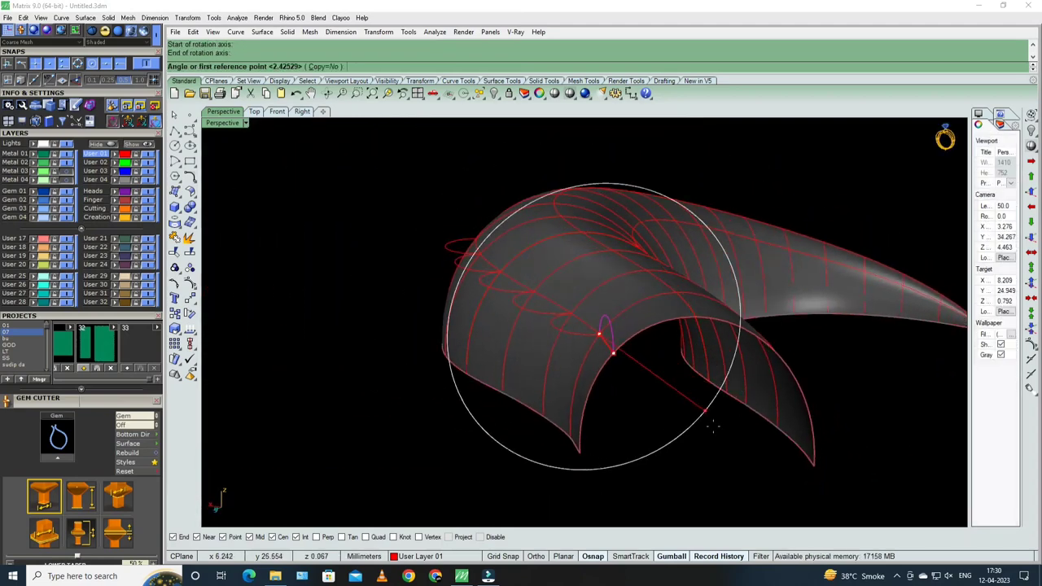
pyautogui.click(691, 453)
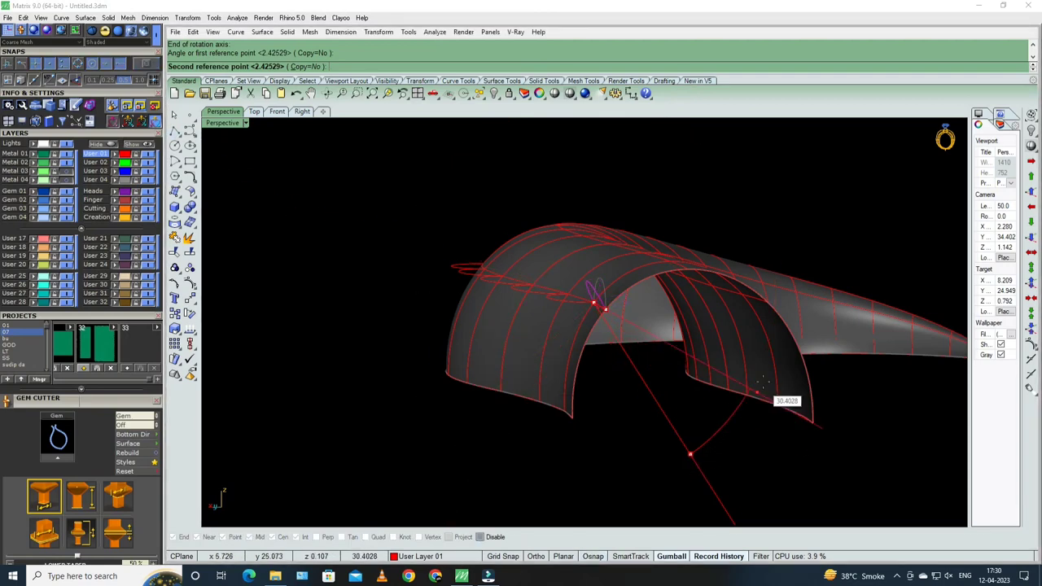
pyautogui.click(794, 295)
pyautogui.scroll(3, 550, 378)
pyautogui.scroll(3, 577, 402)
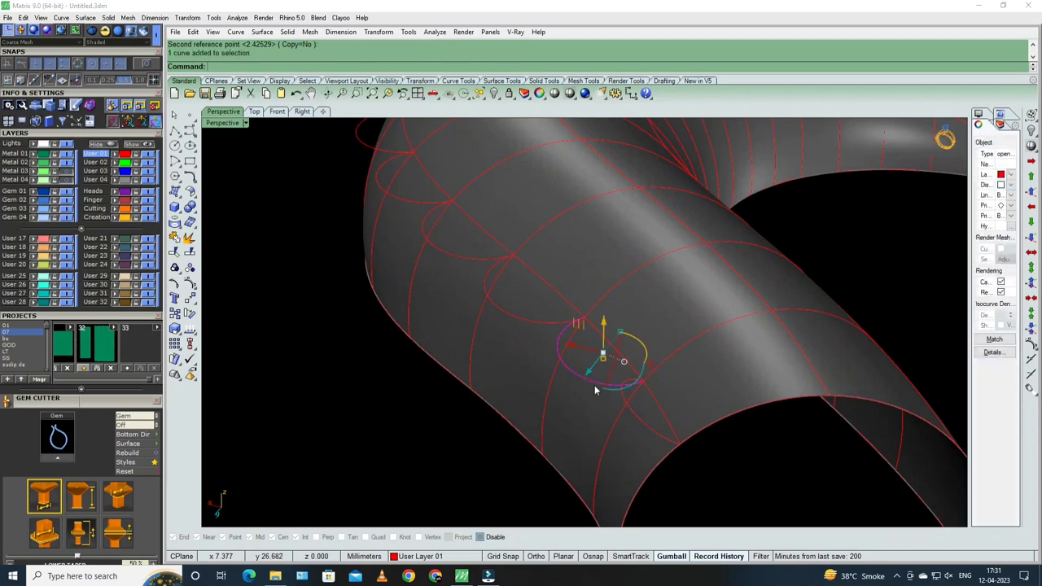
# - Tilt the next two scallop arcs in 3D about axes through their endpoints
pyautogui.press('Return')
pyautogui.click(606, 335)
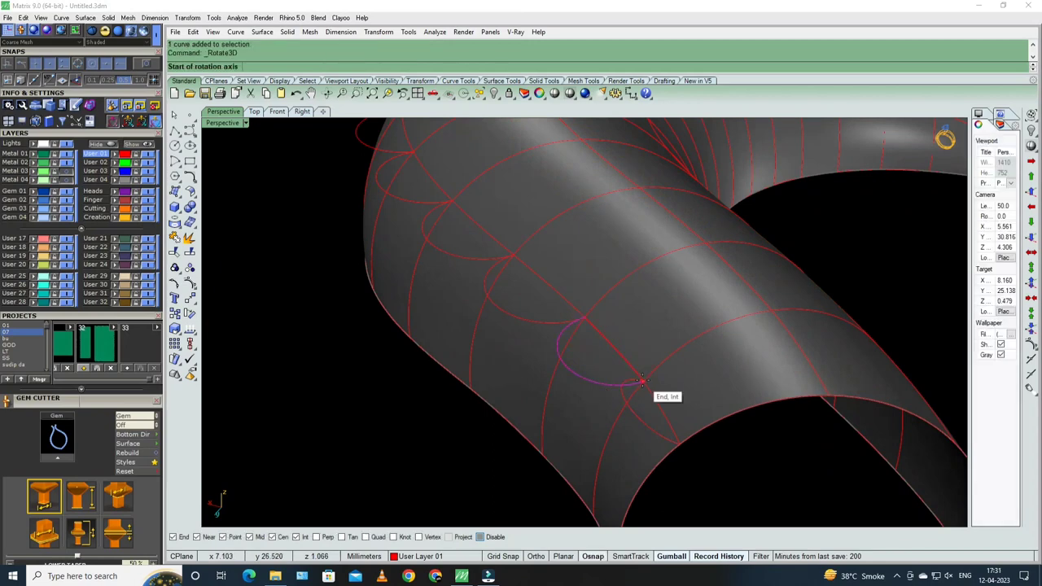
pyautogui.click(586, 319)
pyautogui.moveTo(586, 318); pyautogui.dragTo(687, 383, button='right')
pyautogui.click(684, 385)
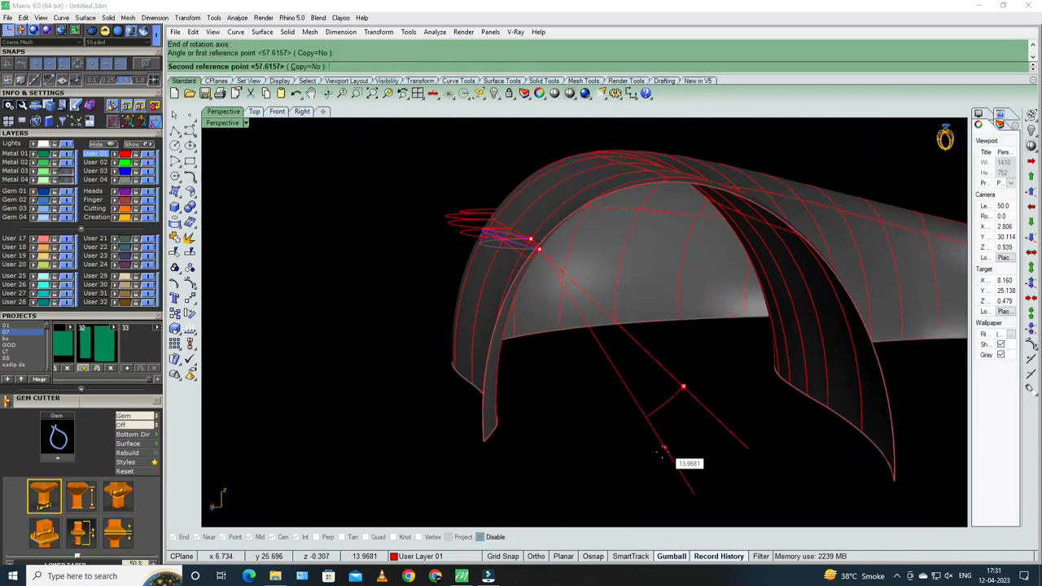
pyautogui.click(600, 493)
pyautogui.scroll(5, 534, 348)
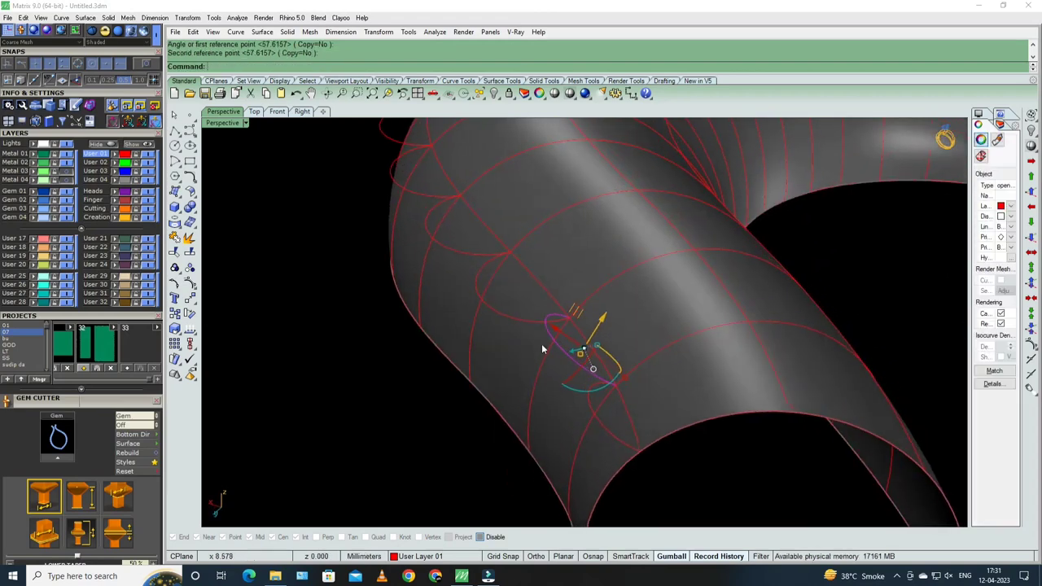
pyautogui.press('Return')
pyautogui.click(552, 296)
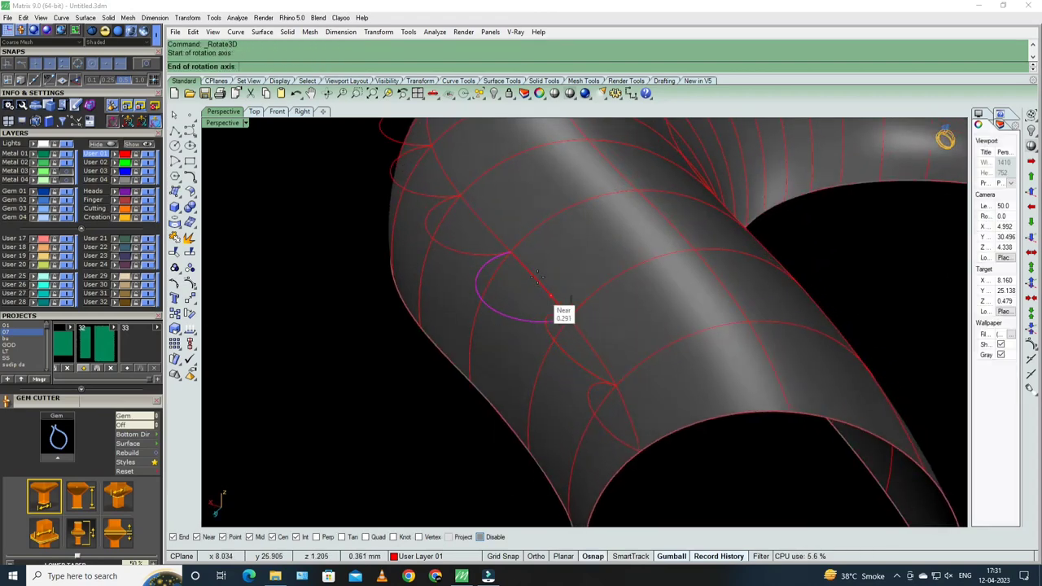
pyautogui.click(511, 253)
pyautogui.moveTo(568, 312); pyautogui.dragTo(584, 340, button='right')
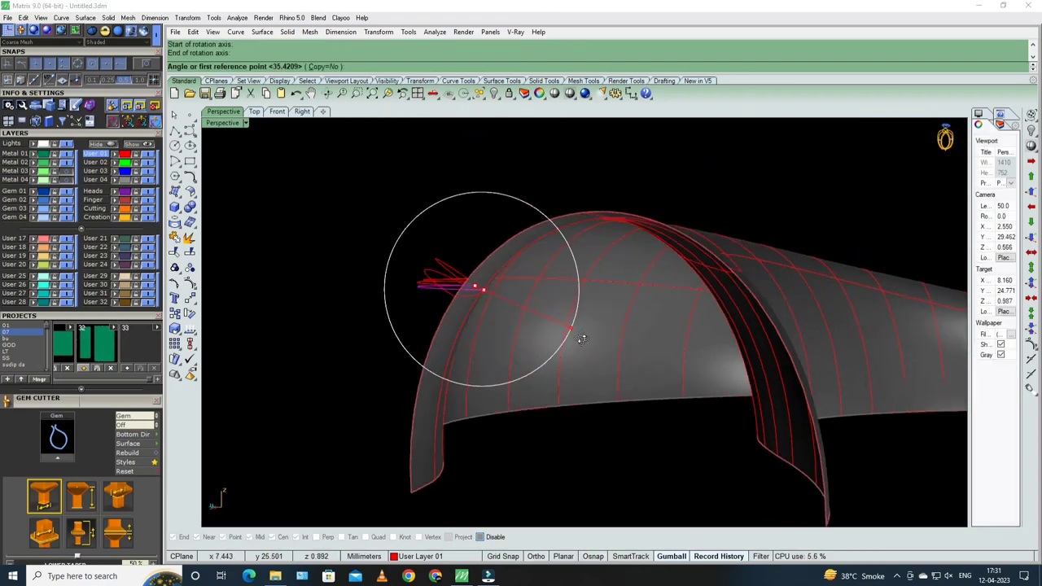
pyautogui.click(585, 341)
pyautogui.click(574, 429)
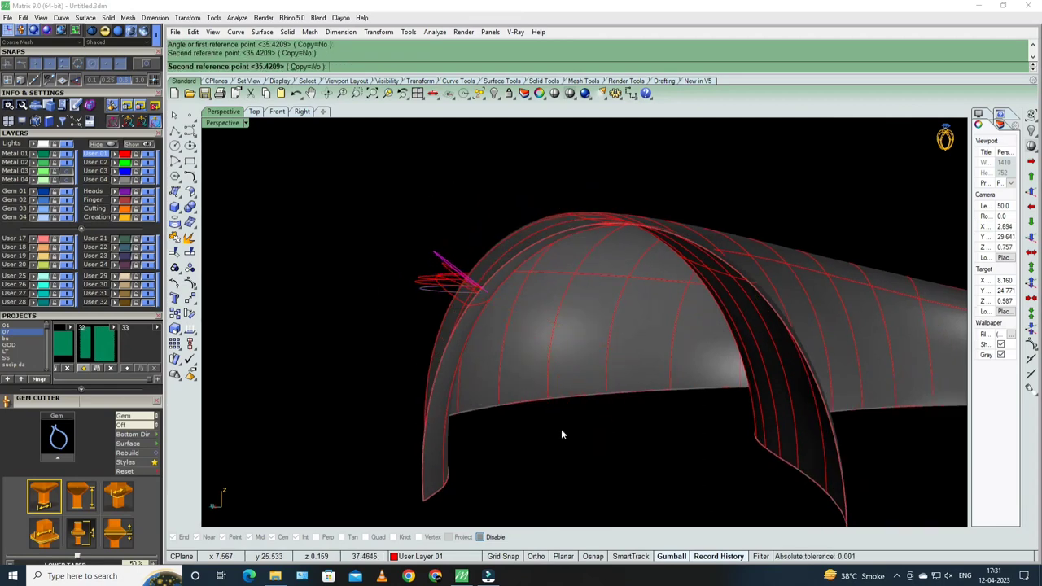
pyautogui.scroll(5, 510, 389)
# - Tilt one more arc about 43.65 degrees, then select all curves on the band
pyautogui.moveTo(510, 388); pyautogui.dragTo(463, 336, button='right')
pyautogui.press('Return')
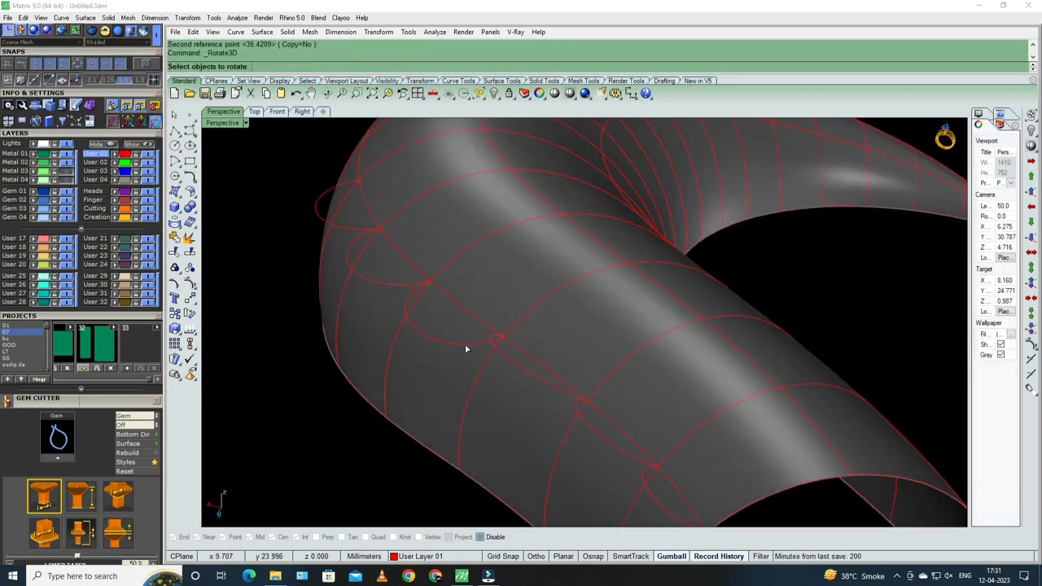
pyautogui.click(503, 337)
pyautogui.click(427, 284)
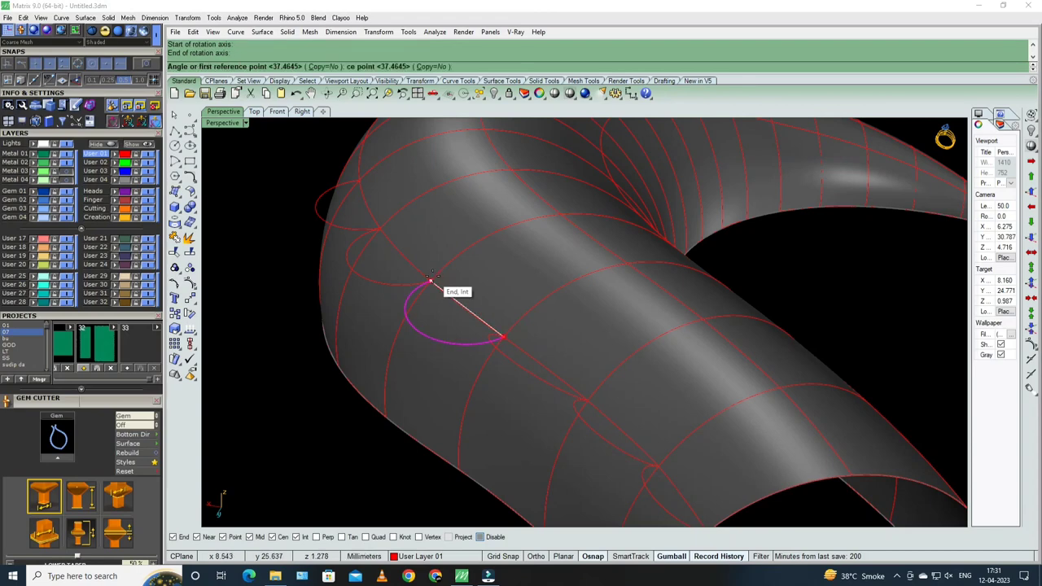
pyautogui.moveTo(427, 284)
pyautogui.mouseDown(button='right')
pyautogui.moveTo(520, 361)
pyautogui.moveTo(561, 342)
pyautogui.mouseUp(button='right')
pyautogui.click(561, 342)
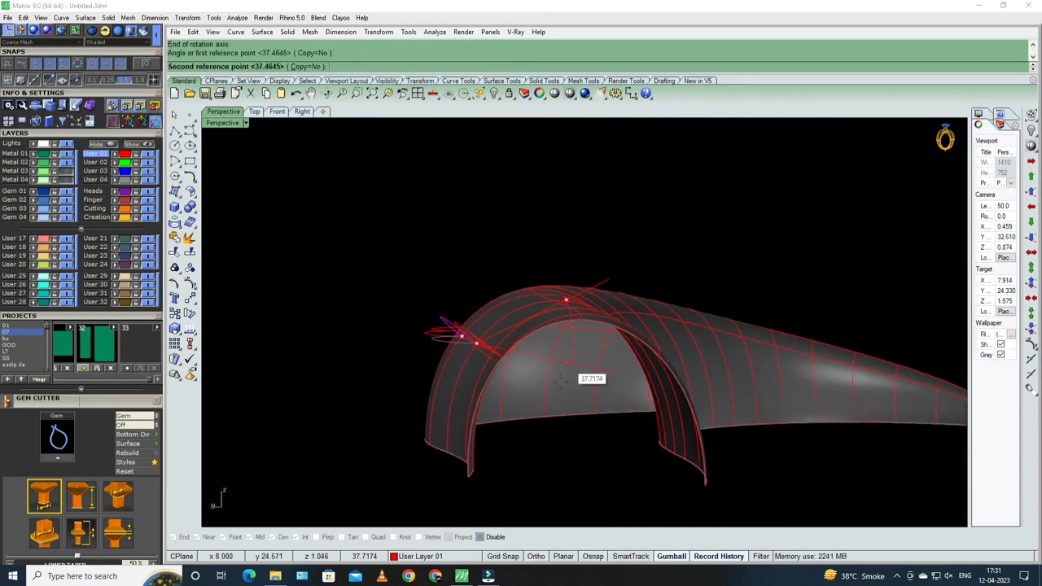
pyautogui.click(562, 382)
pyautogui.moveTo(562, 383)
pyautogui.mouseDown(button='right')
pyautogui.moveTo(624, 412)
pyautogui.moveTo(624, 360)
pyautogui.moveTo(540, 375)
pyautogui.moveTo(573, 361)
pyautogui.mouseUp(button='right')
pyautogui.hotkey('ctrl', 'a')
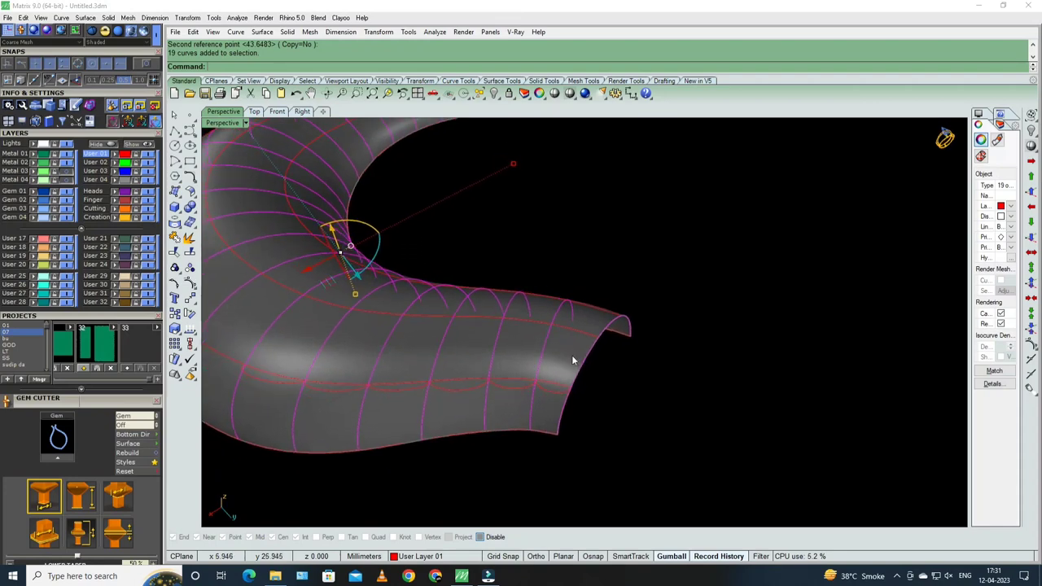
# - Split 10 band curves into 20 pieces at the tilted-arc crossings, then ungroup them
pyautogui.scroll(-3, 561, 351)
pyautogui.hotkey('ctrl', 'a')
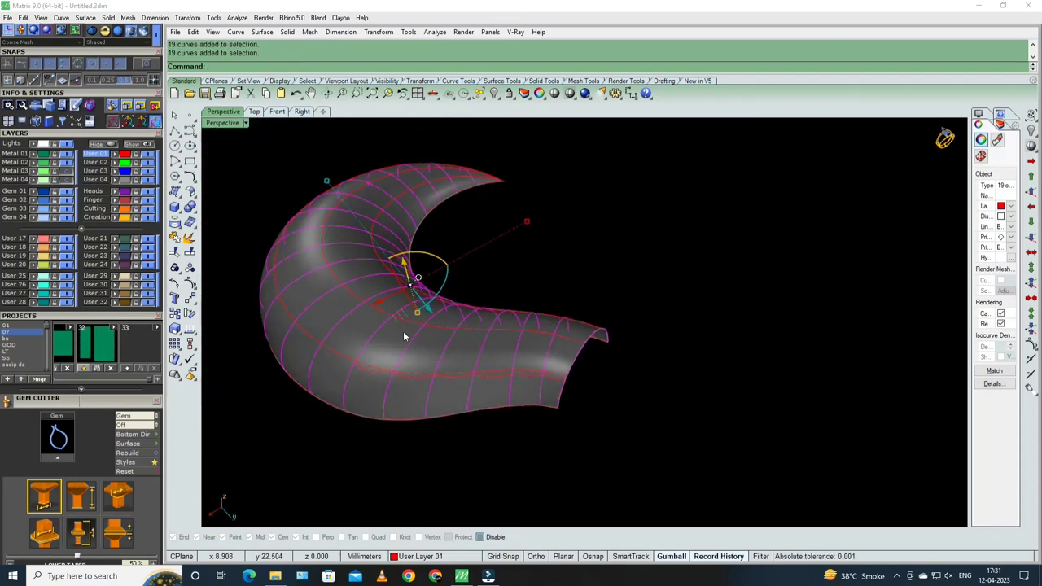
pyautogui.click(193, 254)
pyautogui.scroll(4, 561, 329)
pyautogui.click(570, 317)
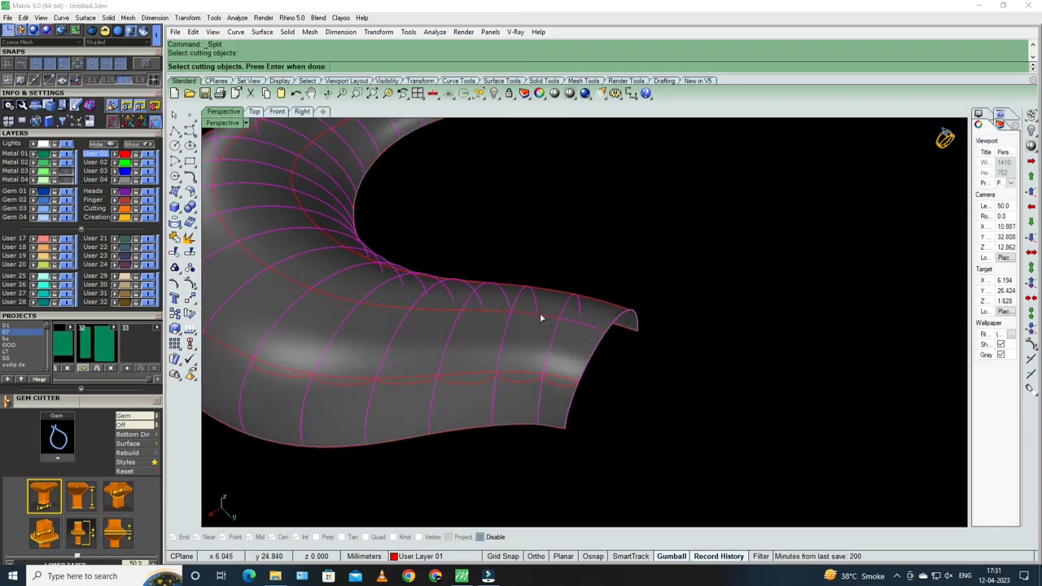
pyautogui.click(497, 313)
pyautogui.click(499, 318)
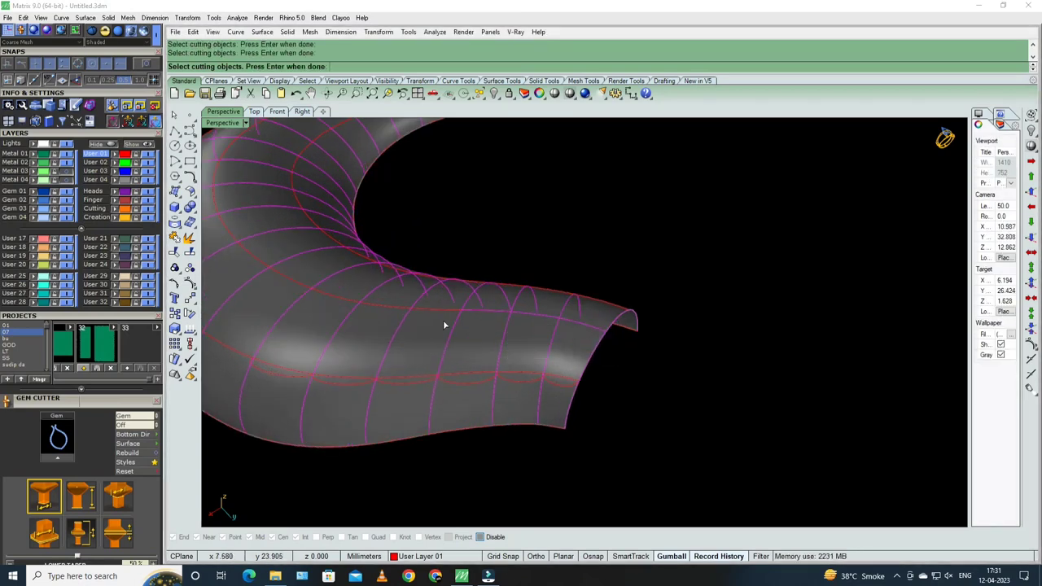
pyautogui.moveTo(418, 328); pyautogui.dragTo(432, 322, button='right')
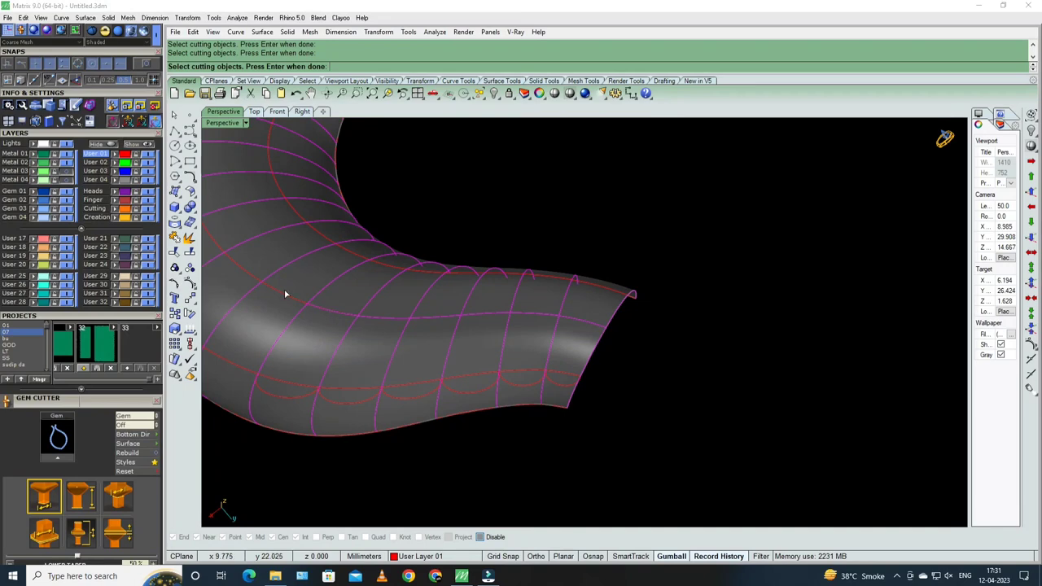
pyautogui.moveTo(257, 271)
pyautogui.mouseDown(button='right')
pyautogui.moveTo(549, 400)
pyautogui.moveTo(260, 457)
pyautogui.mouseUp(button='right')
pyautogui.moveTo(288, 461); pyautogui.dragTo(730, 402)
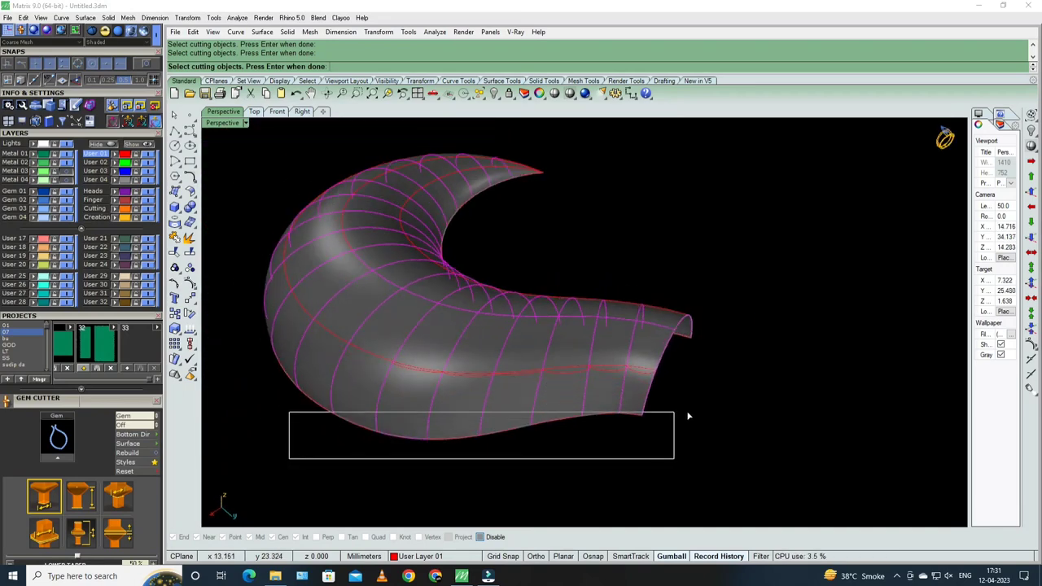
pyautogui.press('Return')
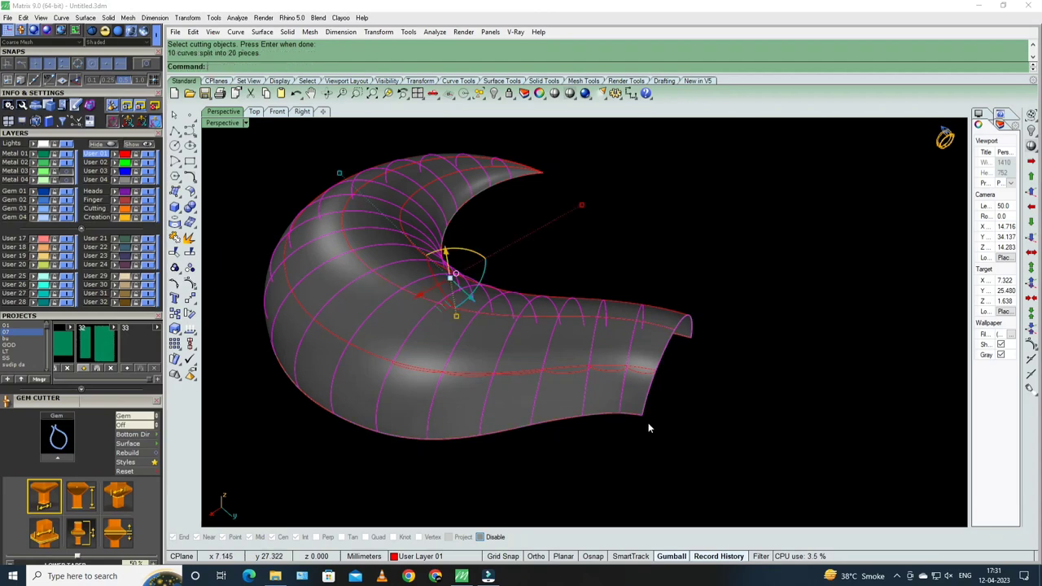
pyautogui.write('Ug')
pyautogui.press('Return')
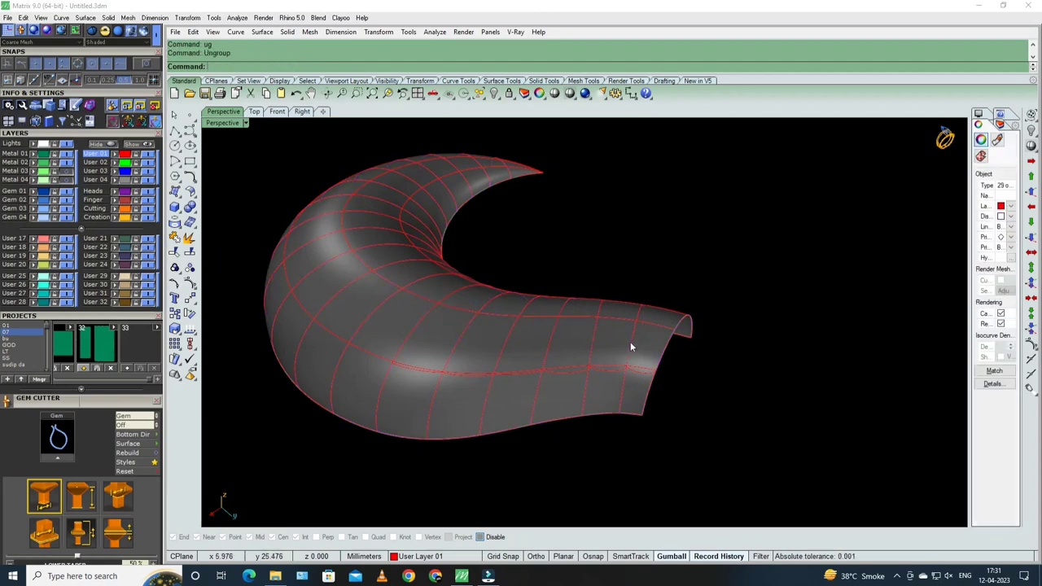
# - Build the first red band from five cross-section and edge curves with Surface > Curve Network
pyautogui.scroll(3, 655, 342)
pyautogui.click(673, 358)
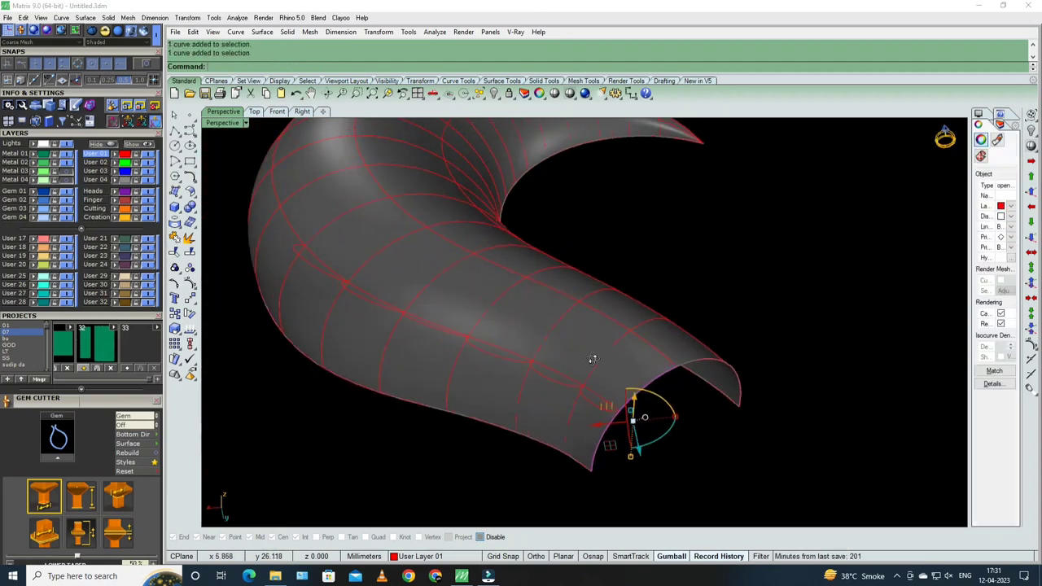
pyautogui.moveTo(591, 361); pyautogui.dragTo(609, 352, button='right')
pyautogui.press('Escape')
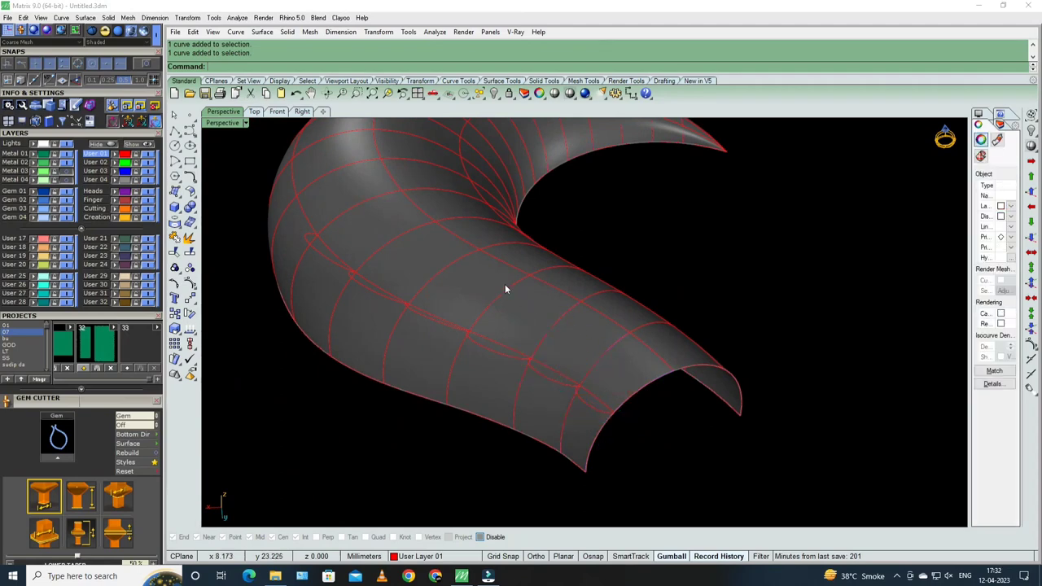
pyautogui.moveTo(505, 284)
pyautogui.mouseDown(button='right')
pyautogui.moveTo(563, 399)
pyautogui.moveTo(558, 379)
pyautogui.moveTo(532, 377)
pyautogui.mouseUp(button='right')
pyautogui.click(532, 377)
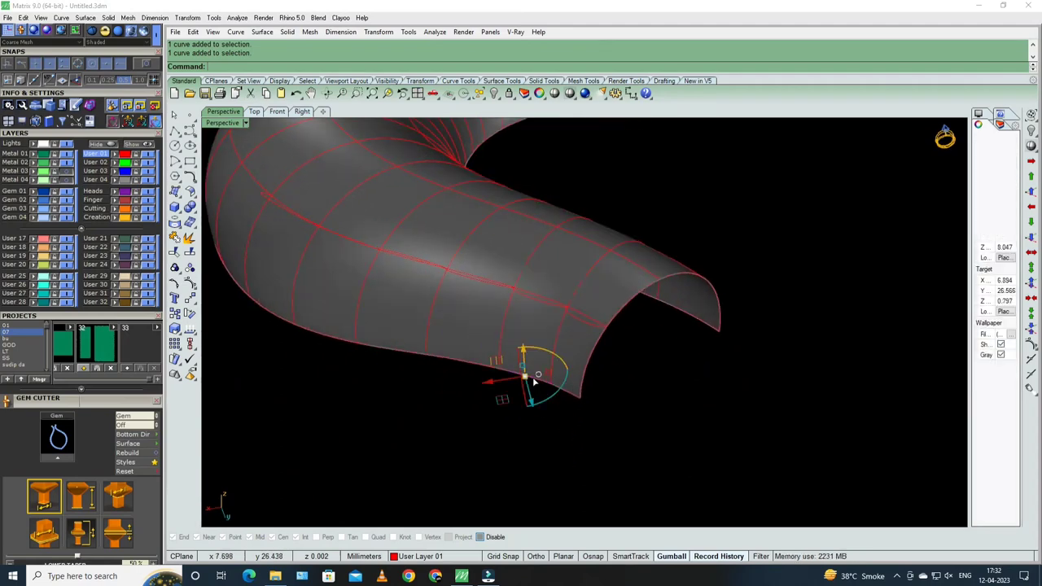
pyautogui.click(590, 239)
pyautogui.keyDown('shift'); pyautogui.click(598, 270); pyautogui.keyUp('shift')
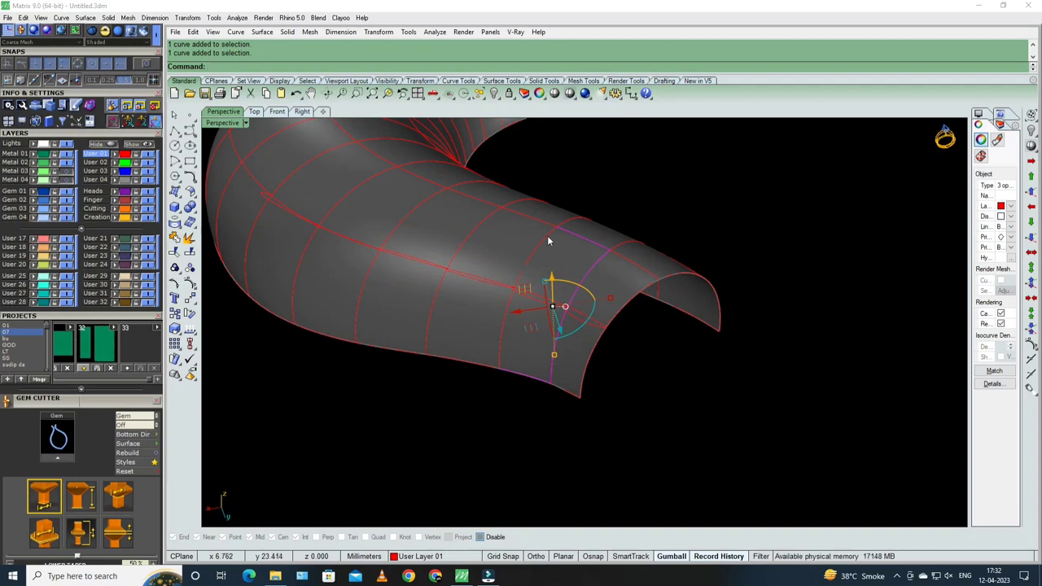
pyautogui.keyDown('shift'); pyautogui.click(548, 241); pyautogui.keyUp('shift')
pyautogui.click(579, 269)
pyautogui.moveTo(588, 352); pyautogui.dragTo(584, 255, button='right')
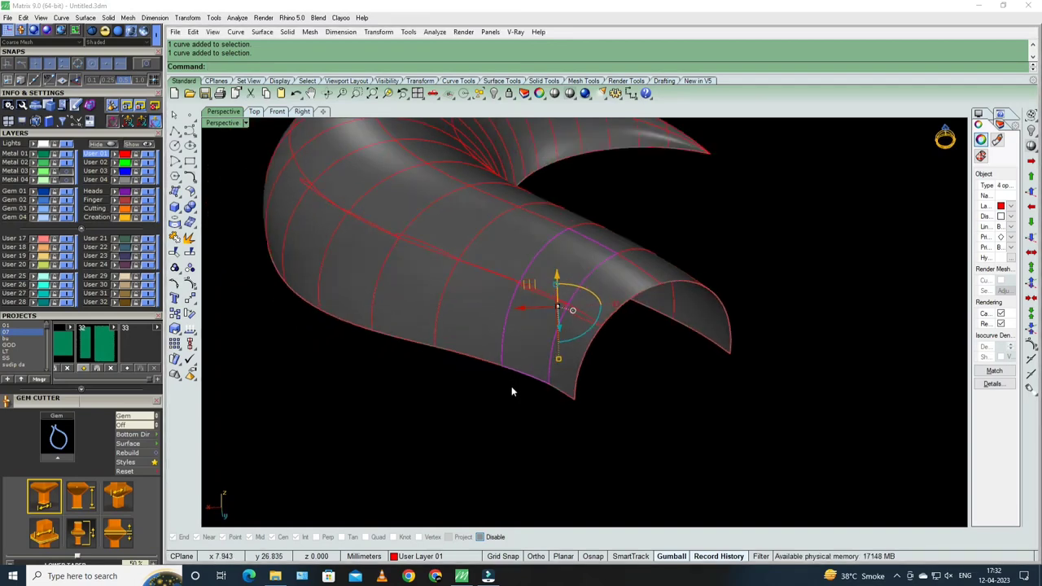
pyautogui.moveTo(511, 392); pyautogui.dragTo(545, 283, button='right')
pyautogui.keyDown('shift'); pyautogui.click(546, 282); pyautogui.keyUp('shift')
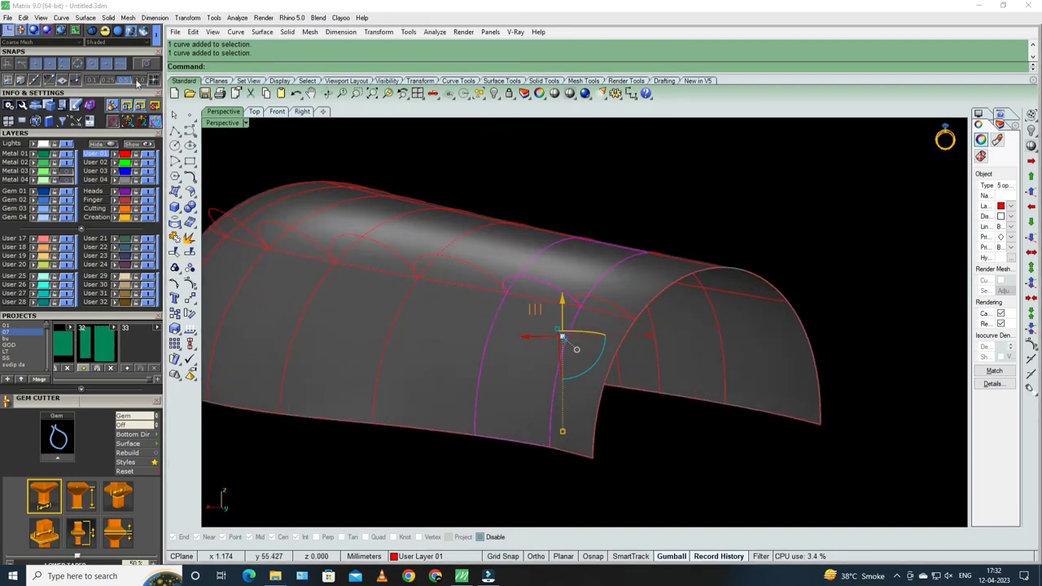
pyautogui.click(85, 17)
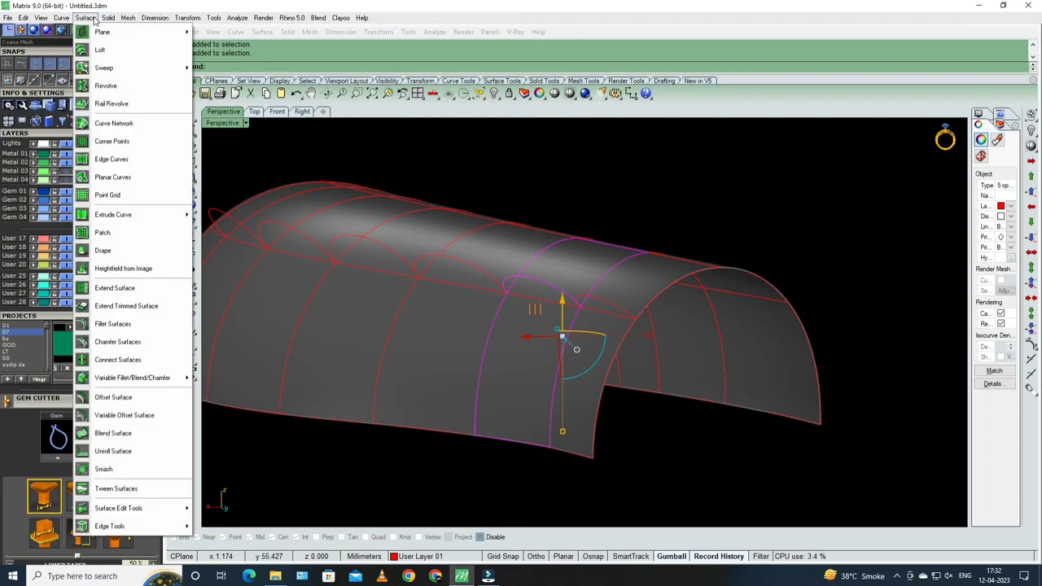
pyautogui.click(127, 122)
# - Select the next edge curves and repeat NetworkSrf for a second red band, then unlock the crescent
pyautogui.moveTo(736, 323); pyautogui.dragTo(655, 405, button='right')
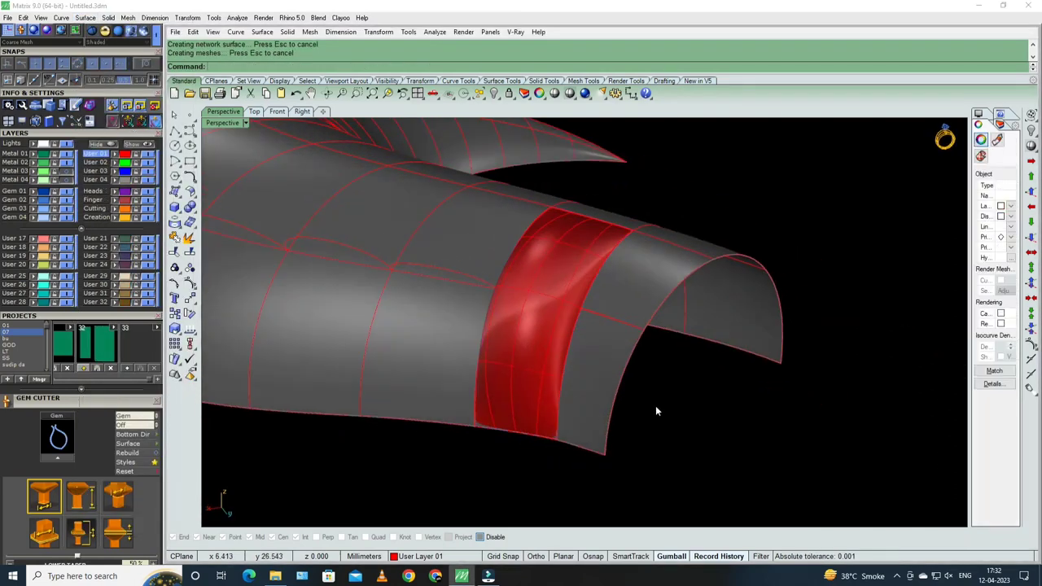
pyautogui.moveTo(653, 416); pyautogui.dragTo(597, 475)
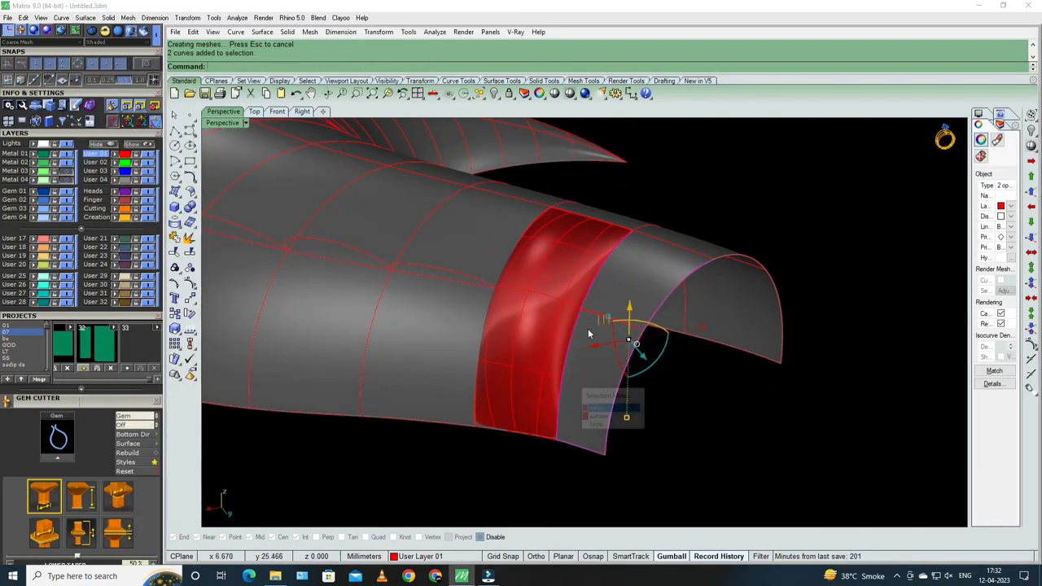
pyautogui.keyDown('shift'); pyautogui.click(693, 254); pyautogui.keyUp('shift')
pyautogui.moveTo(684, 256); pyautogui.dragTo(610, 309, button='right')
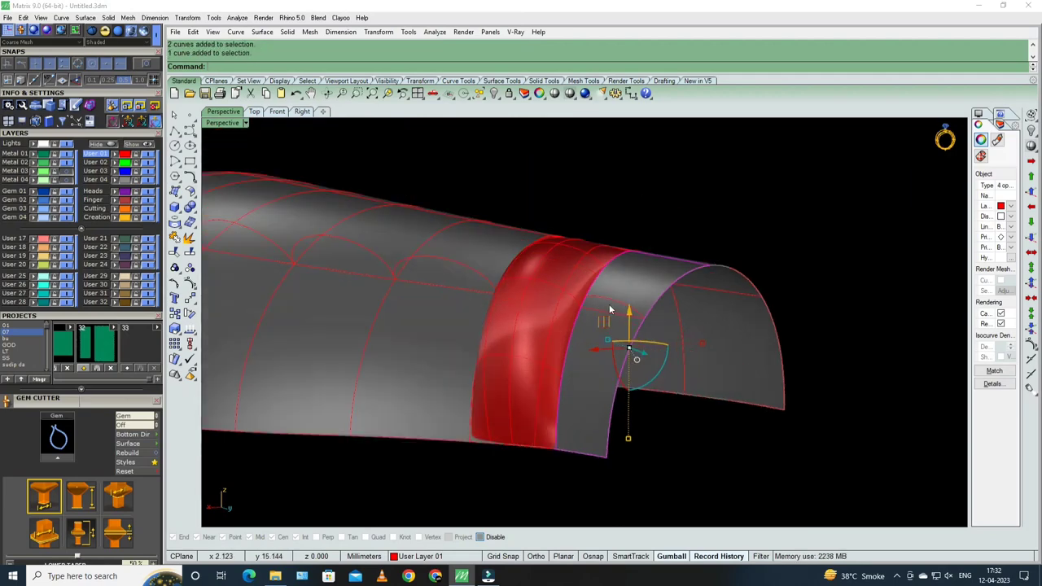
pyautogui.rightClick(609, 296)
pyautogui.moveTo(518, 316)
pyautogui.mouseDown(button='right')
pyautogui.moveTo(515, 382)
pyautogui.moveTo(539, 444)
pyautogui.mouseUp(button='right')
pyautogui.click(518, 413)
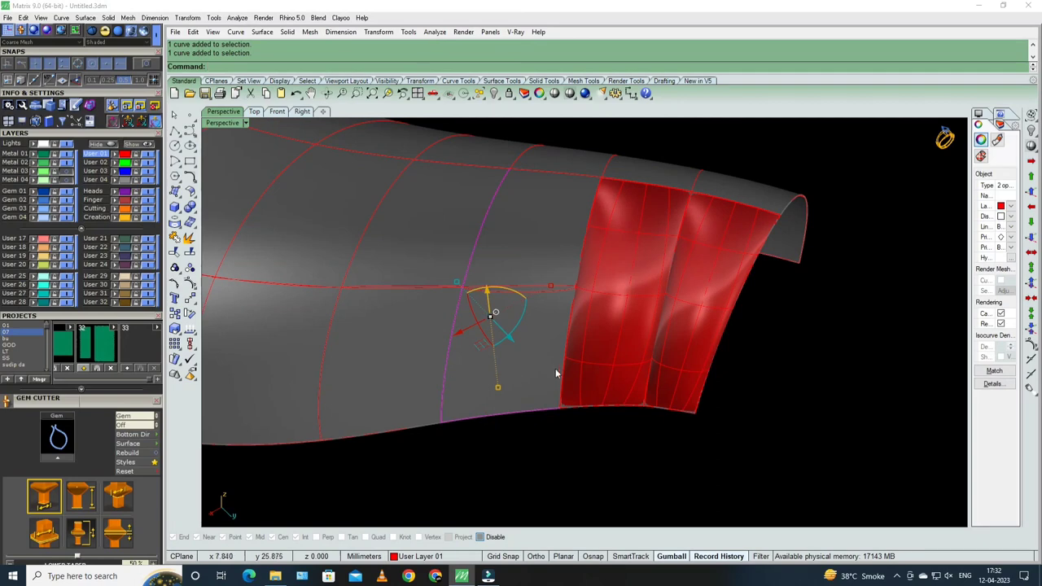
pyautogui.rightClick(557, 373)
# - Split the green crescent surface, copy off its inner strip, then undo the split
pyautogui.click(593, 393)
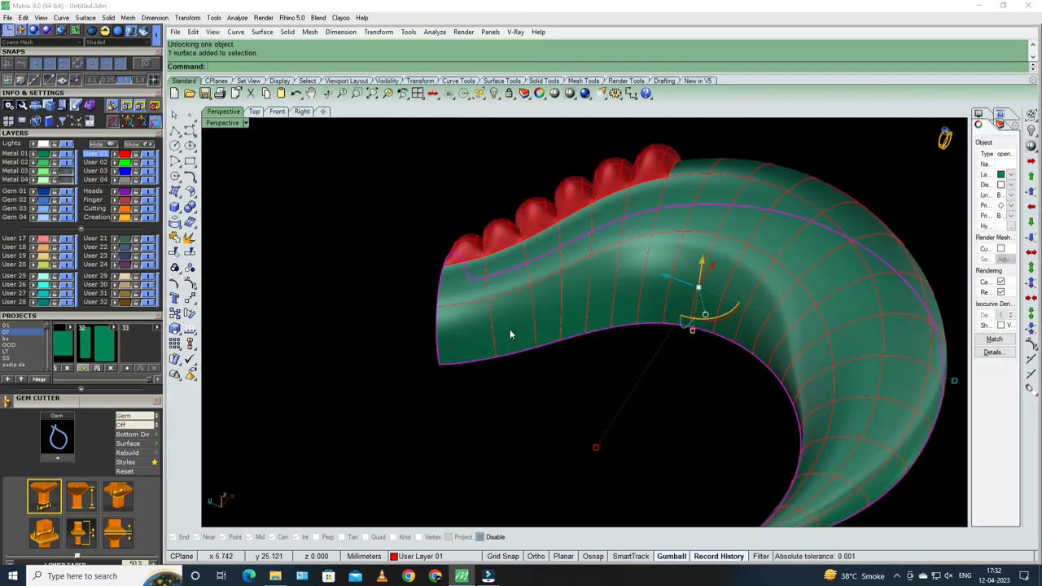
pyautogui.click(519, 317)
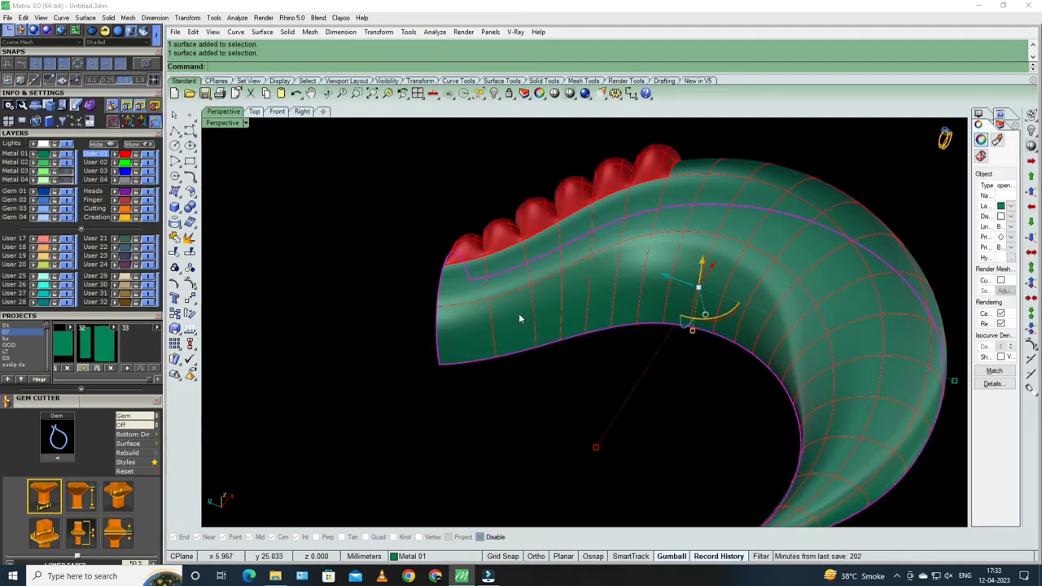
pyautogui.write('Split')
pyautogui.press('Return')
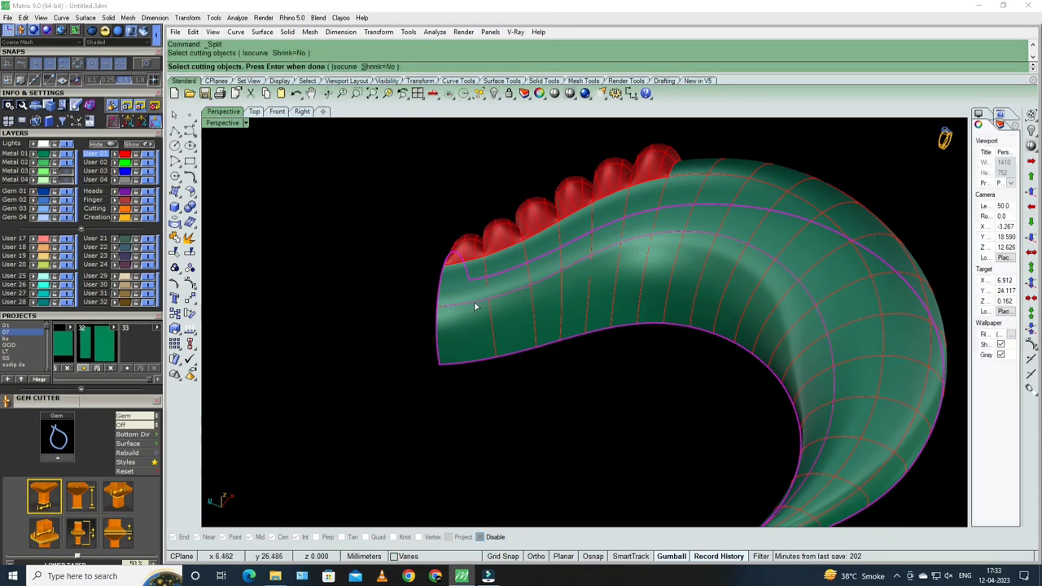
pyautogui.press('Escape')
pyautogui.click(544, 314)
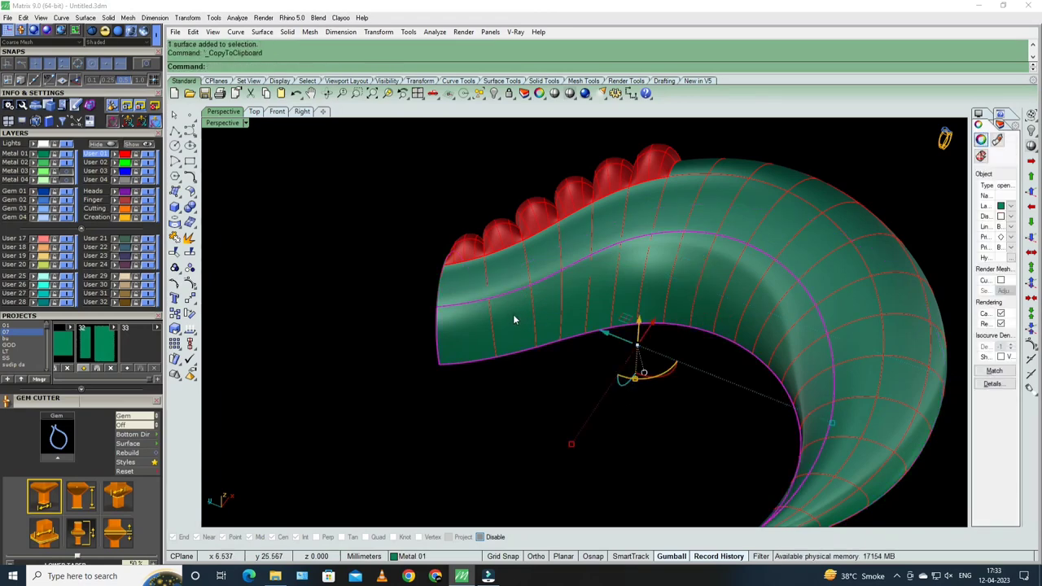
pyautogui.hotkey('ctrl', 'z')
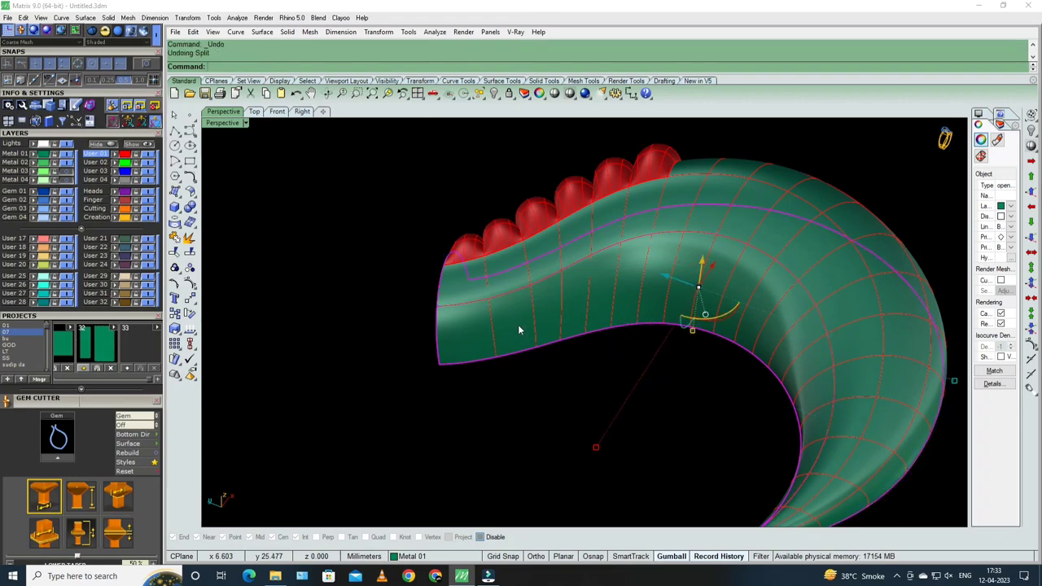
# - Split the curve along the crescent into 7 pieces
pyautogui.moveTo(515, 333); pyautogui.dragTo(491, 328, button='right')
pyautogui.click(491, 328)
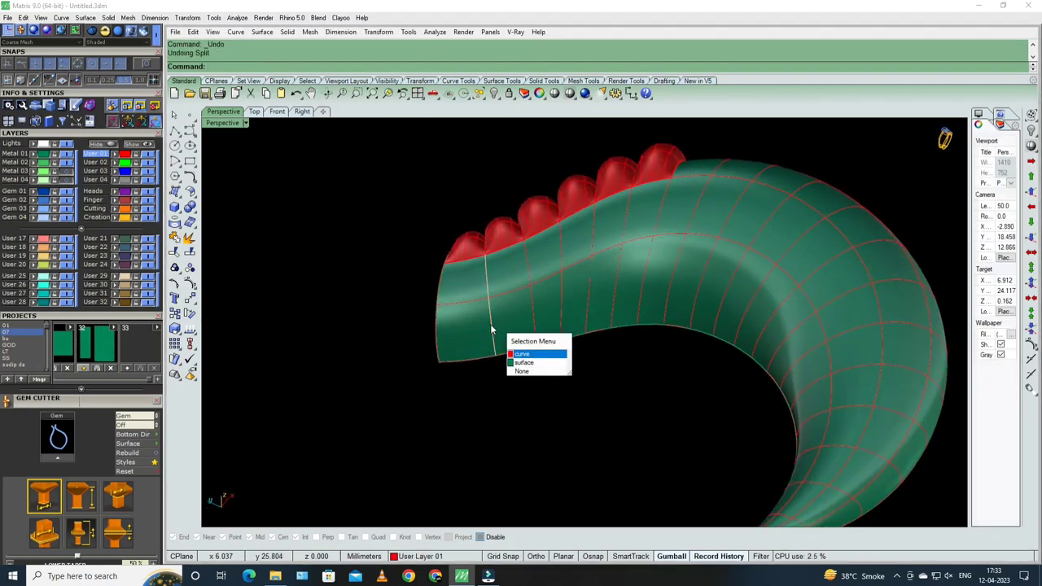
pyautogui.click(514, 354)
pyautogui.scroll(-2, 520, 334)
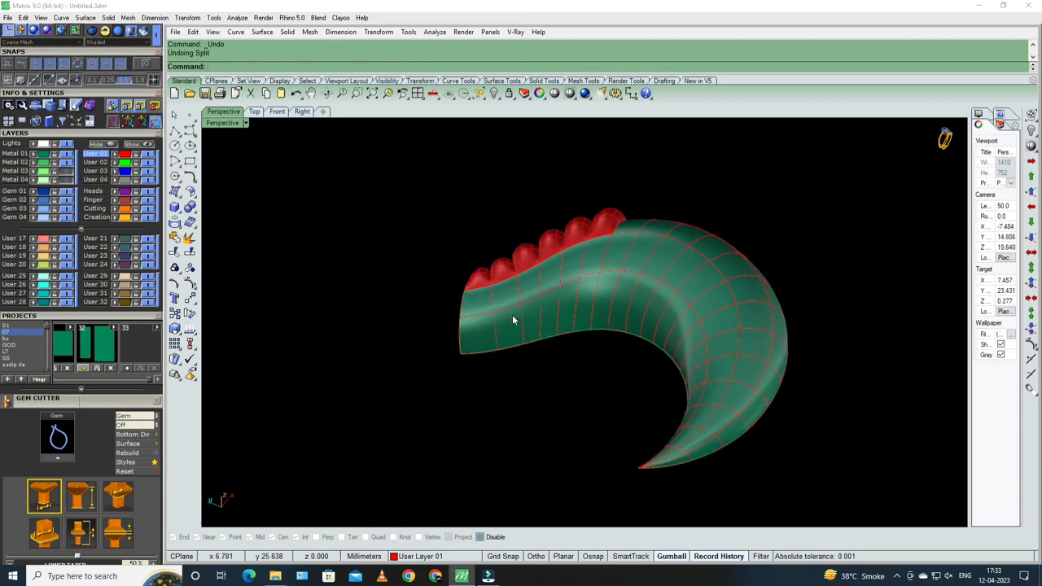
pyautogui.click(513, 313)
pyautogui.scroll(2, 513, 314)
pyautogui.press('Return')
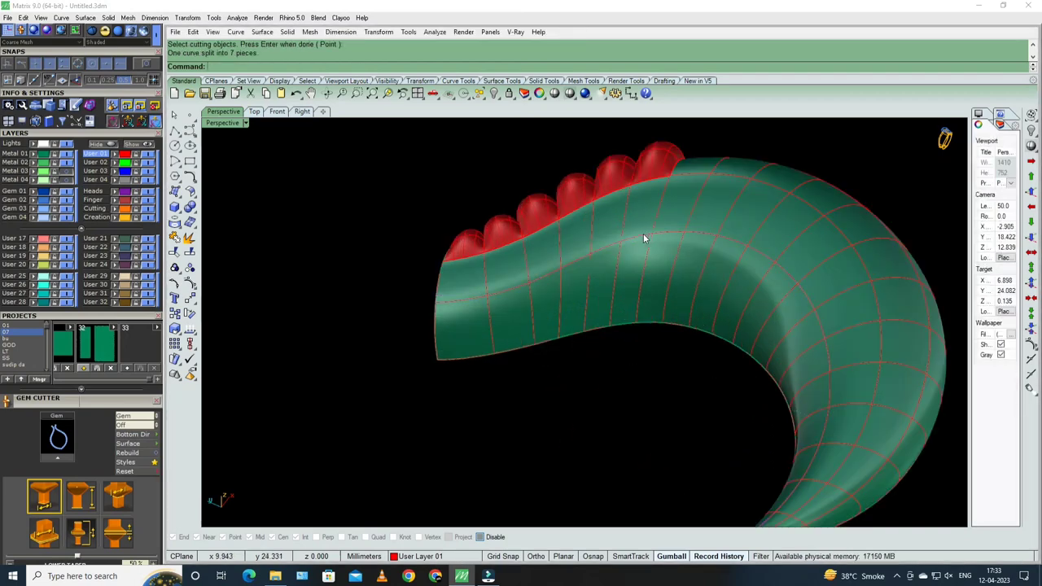
pyautogui.click(646, 254)
pyautogui.press('Escape')
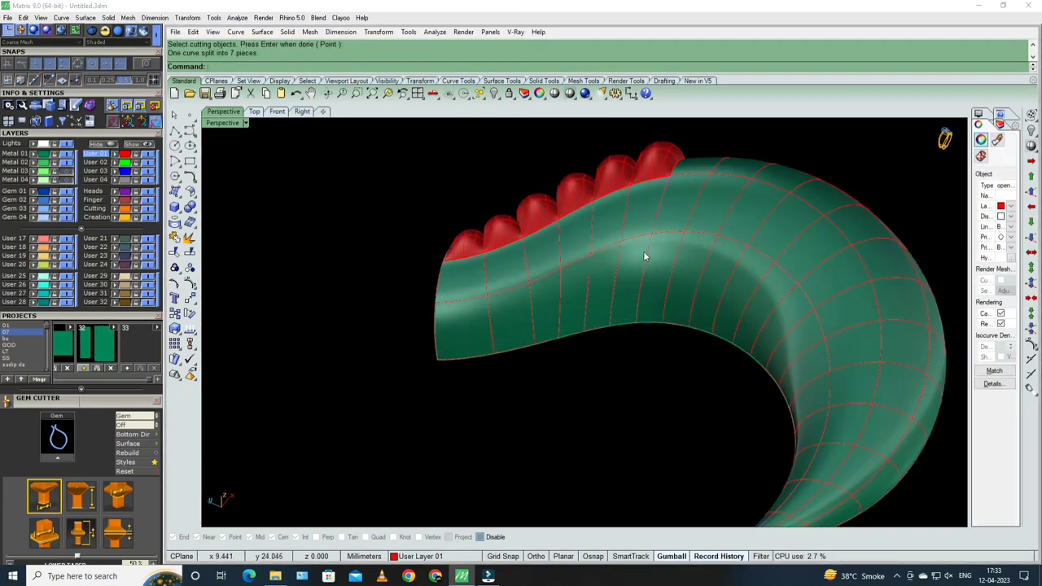
# - Paste the copied inner strip back in and lock all other objects
pyautogui.hotkey('ctrl', 'v')
pyautogui.moveTo(598, 302); pyautogui.dragTo(640, 193, button='right')
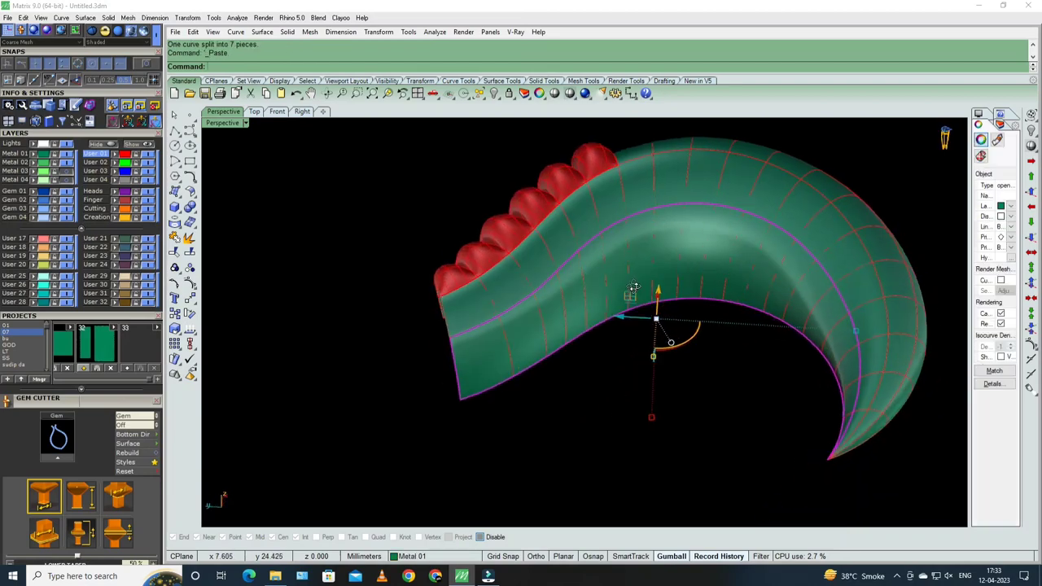
pyautogui.hotkey('ctrl', 'l')
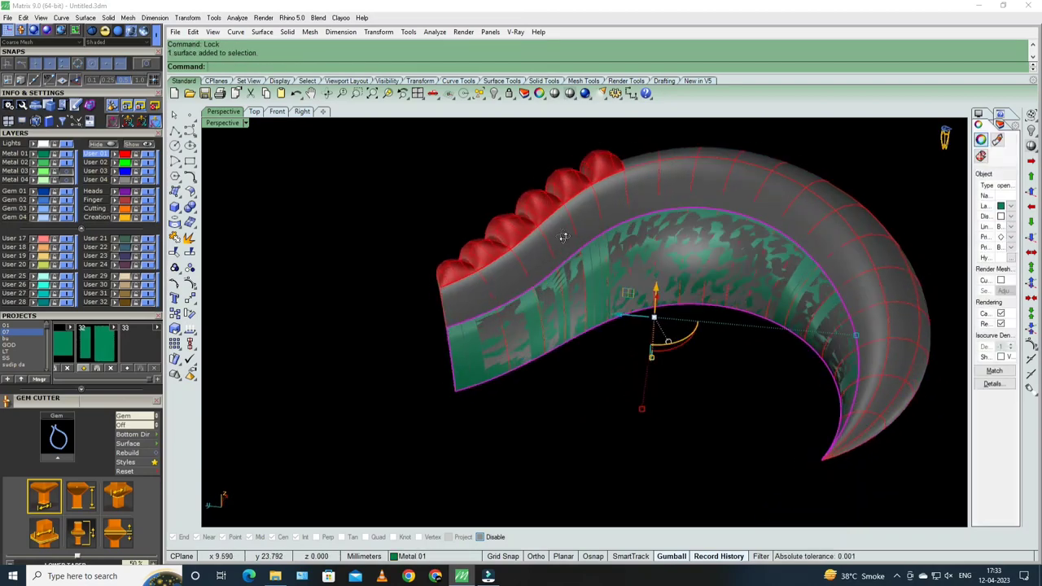
# - Offset the pasted inner strip by 0.05 with OS, accepting the default direction
pyautogui.moveTo(612, 240); pyautogui.dragTo(678, 224, button='right')
pyautogui.write('OS')
pyautogui.press('Return')
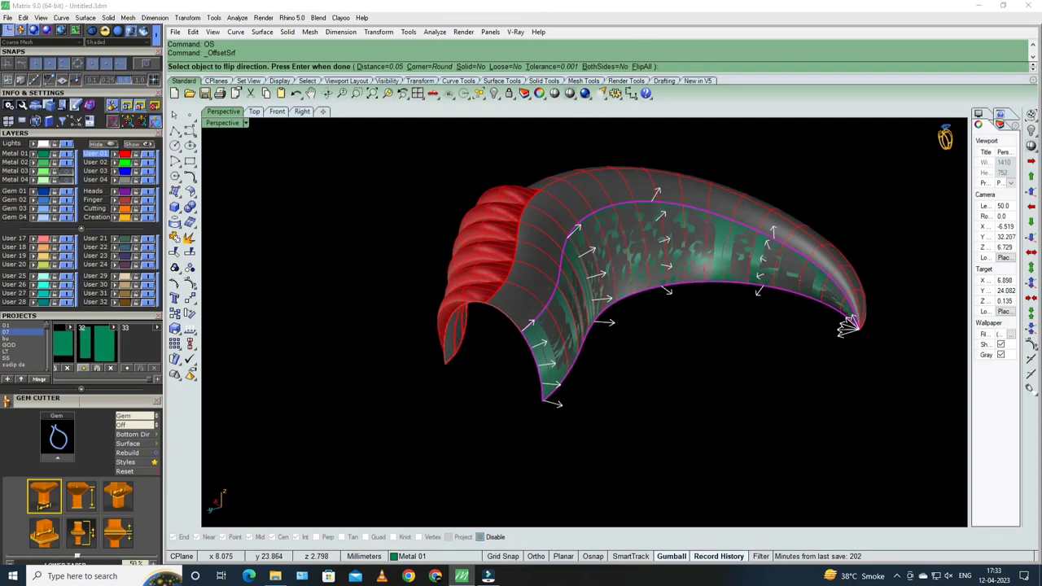
pyautogui.press('Return')
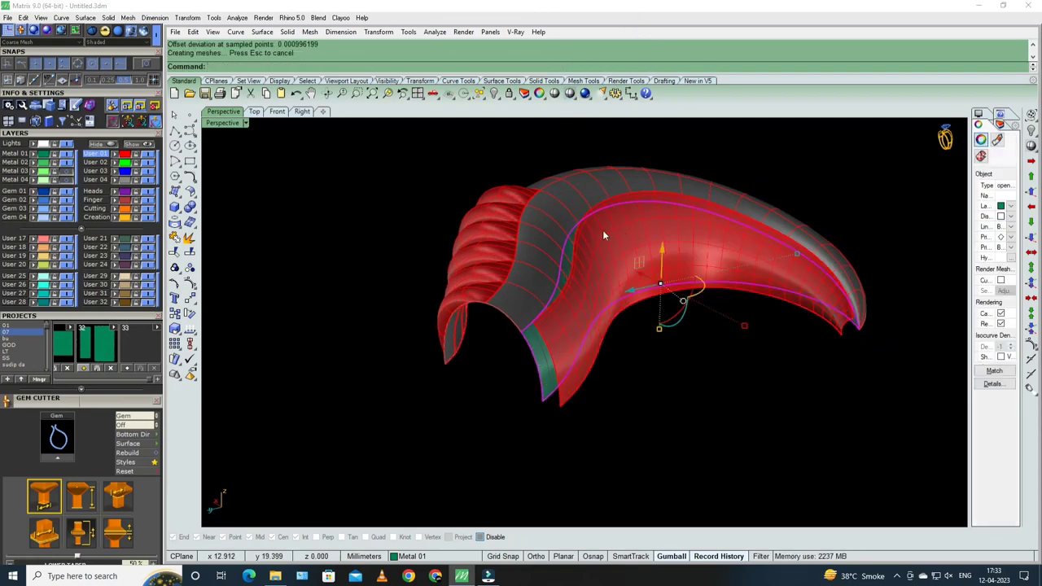
pyautogui.moveTo(604, 235)
pyautogui.mouseDown(button='right')
pyautogui.moveTo(662, 223)
pyautogui.moveTo(688, 344)
pyautogui.moveTo(739, 389)
pyautogui.mouseUp(button='right')
# - Delete the offset surface and zoom in on the grey band beside the scales
pyautogui.press('Delete')
pyautogui.click(738, 387)
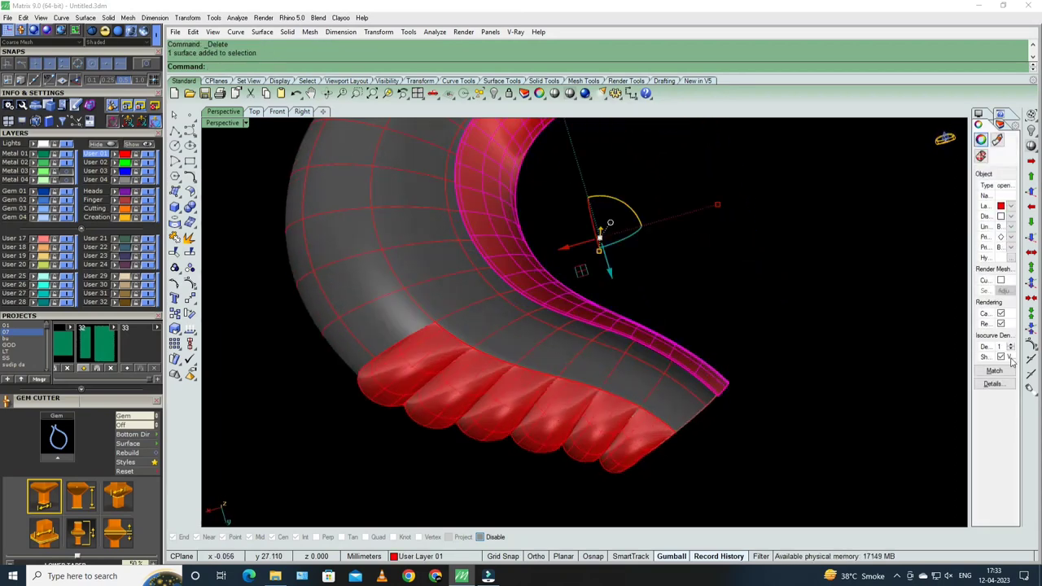
pyautogui.click(891, 399)
pyautogui.moveTo(892, 400)
pyautogui.mouseDown(button='right')
pyautogui.moveTo(716, 412)
pyautogui.moveTo(704, 357)
pyautogui.moveTo(649, 343)
pyautogui.mouseUp(button='right')
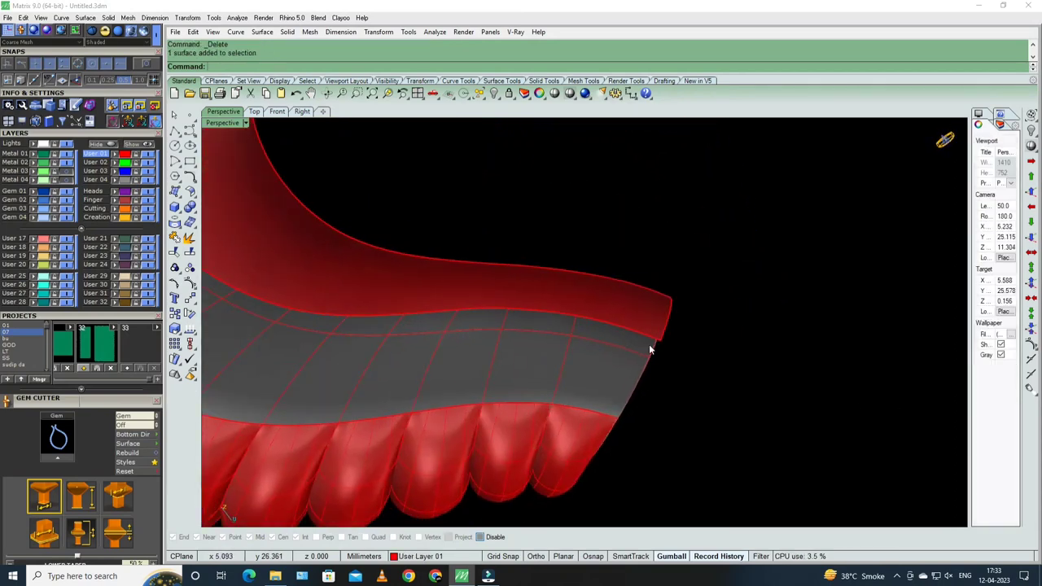
# - Draw two start-end-point arcs spanning the grey band between its edges
pyautogui.click(174, 160)
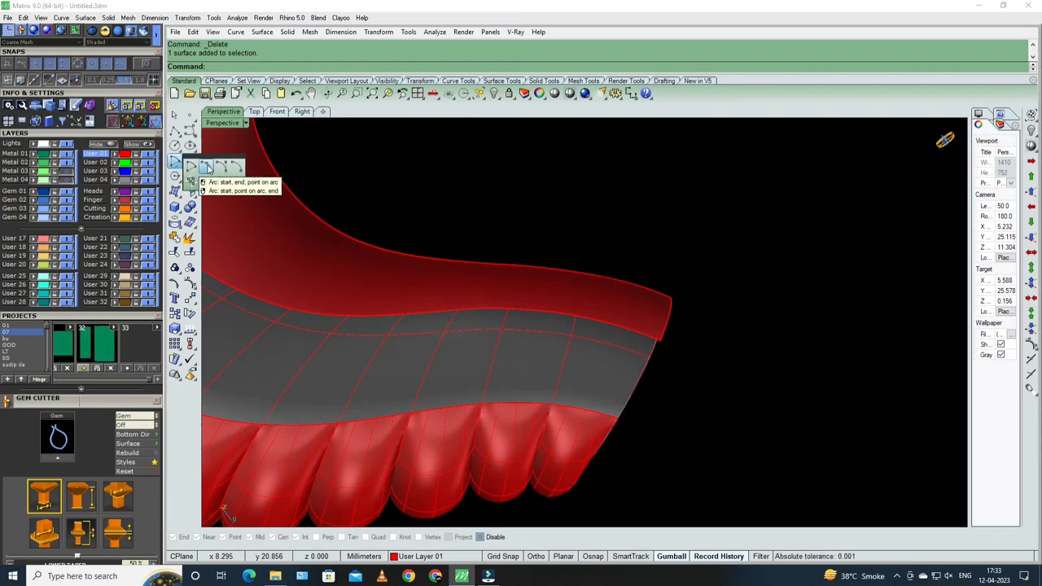
pyautogui.click(205, 171)
pyautogui.click(573, 336)
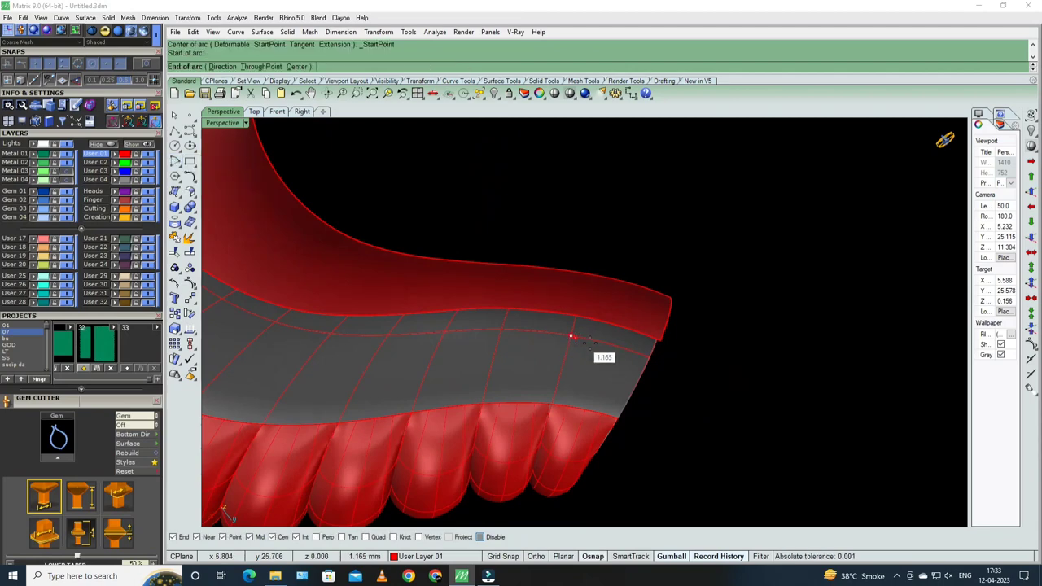
pyautogui.click(649, 356)
pyautogui.moveTo(636, 321)
pyautogui.mouseDown(button='right')
pyautogui.moveTo(631, 308)
pyautogui.moveTo(573, 310)
pyautogui.mouseUp(button='right')
pyautogui.click(615, 291)
pyautogui.press('Return')
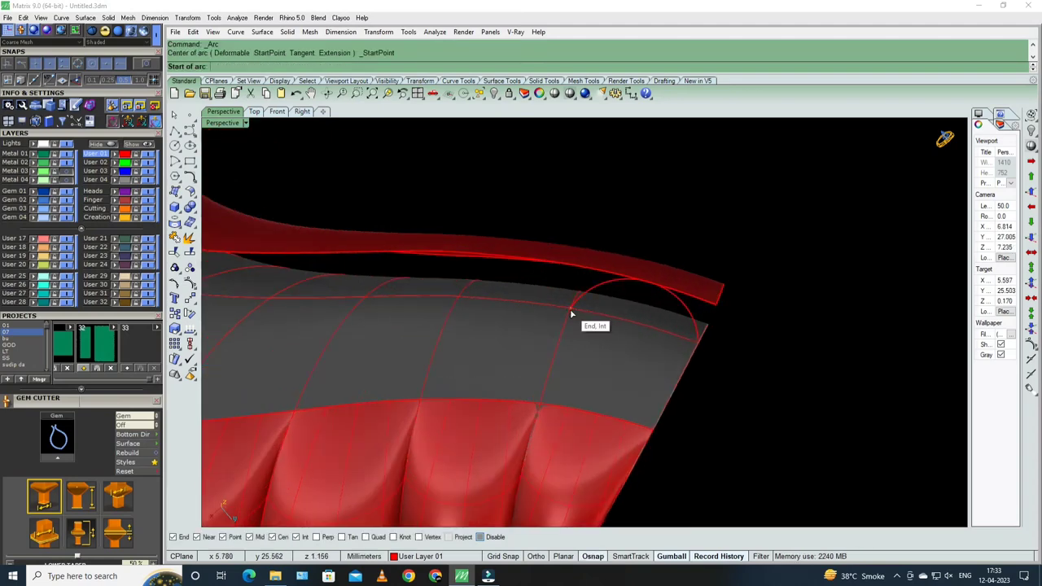
pyautogui.click(573, 314)
pyautogui.click(462, 303)
pyautogui.moveTo(462, 303)
pyautogui.mouseDown(button='right')
pyautogui.moveTo(470, 327)
pyautogui.moveTo(489, 260)
pyautogui.moveTo(524, 253)
pyautogui.moveTo(504, 332)
pyautogui.moveTo(521, 336)
pyautogui.mouseUp(button='right')
pyautogui.click(530, 236)
# - Draw three more arcs across the band at the scallop division points toward the tail
pyautogui.rightClick(525, 336)
pyautogui.click(525, 331)
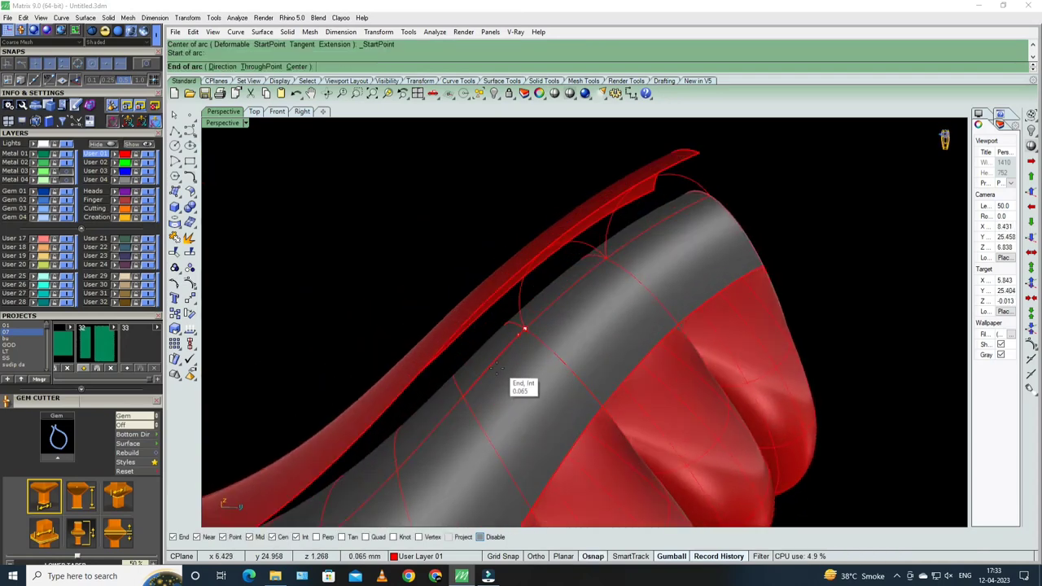
pyautogui.click(464, 397)
pyautogui.moveTo(463, 370)
pyautogui.mouseDown(button='right')
pyautogui.moveTo(461, 306)
pyautogui.moveTo(488, 319)
pyautogui.mouseUp(button='right')
pyautogui.click(461, 292)
pyautogui.rightClick(488, 318)
pyautogui.click(508, 299)
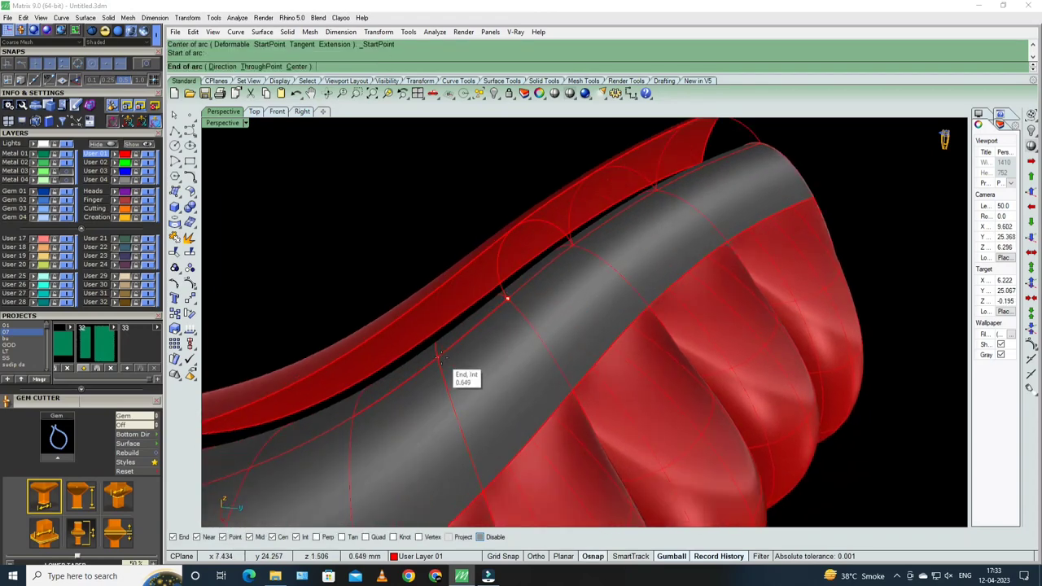
pyautogui.click(439, 356)
pyautogui.click(446, 284)
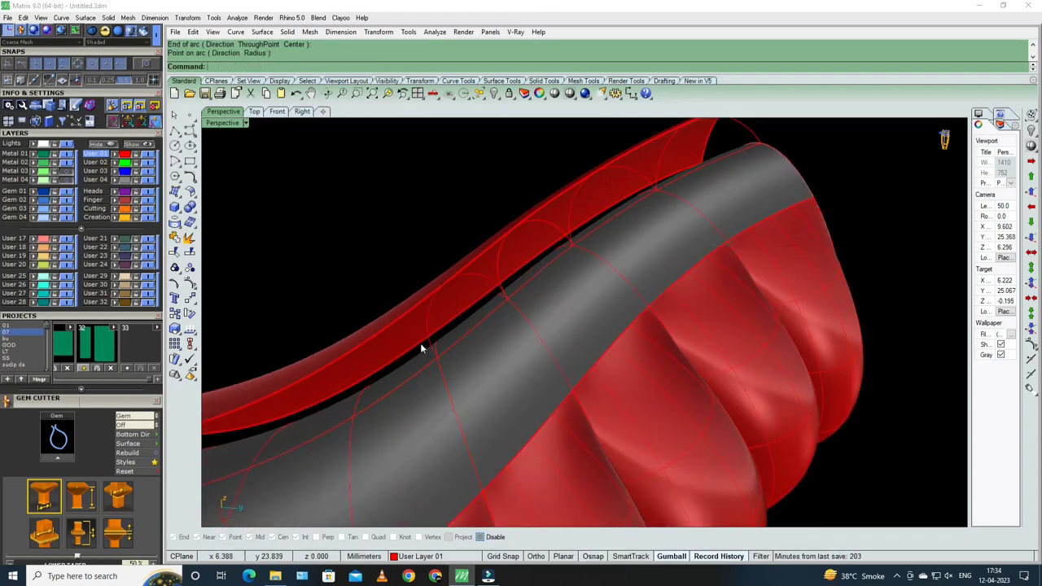
pyautogui.moveTo(420, 343); pyautogui.dragTo(456, 326, button='right')
pyautogui.rightClick(521, 318)
pyautogui.click(565, 298)
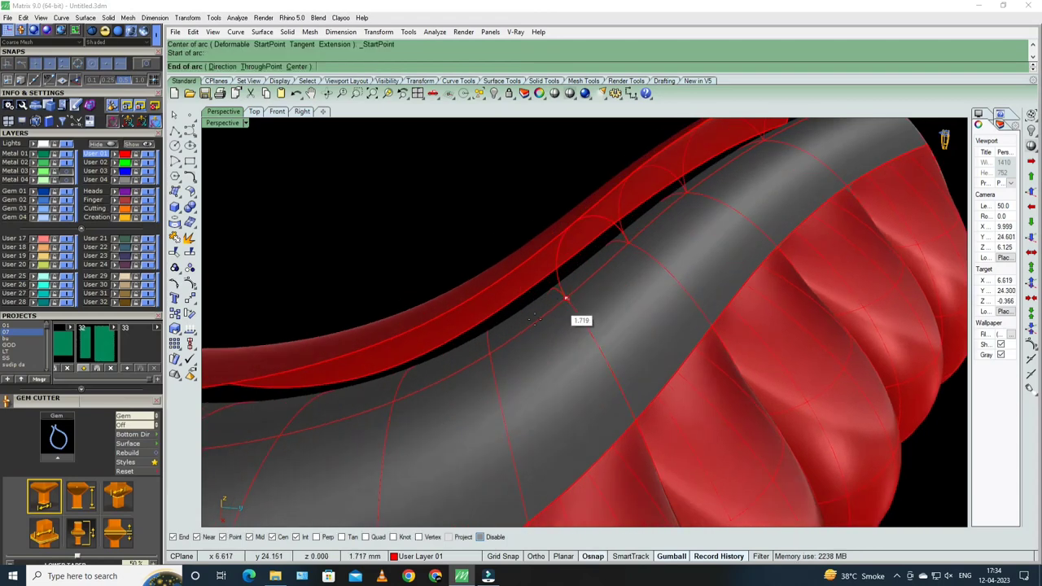
pyautogui.click(490, 353)
# - Build a Curve Network patch from the bottom, vertical and top edge curves at the band end
pyautogui.press('Delete')
pyautogui.moveTo(503, 283)
pyautogui.mouseDown(button='right')
pyautogui.moveTo(510, 330)
pyautogui.moveTo(586, 363)
pyautogui.mouseUp(button='right')
pyautogui.click(595, 355)
pyautogui.keyDown('shift'); pyautogui.click(603, 335); pyautogui.keyUp('shift')
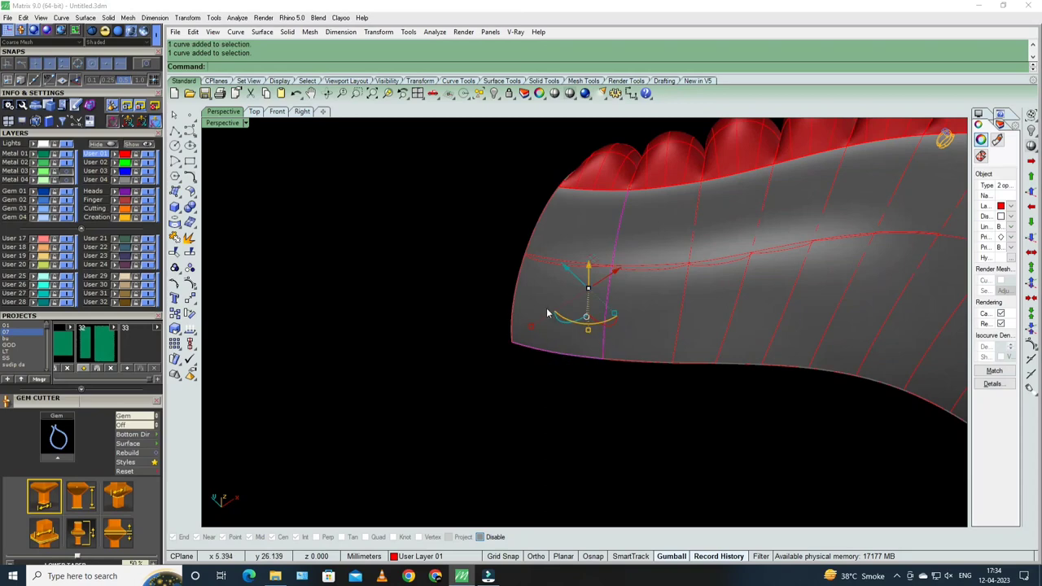
pyautogui.moveTo(512, 289); pyautogui.dragTo(510, 346, button='right')
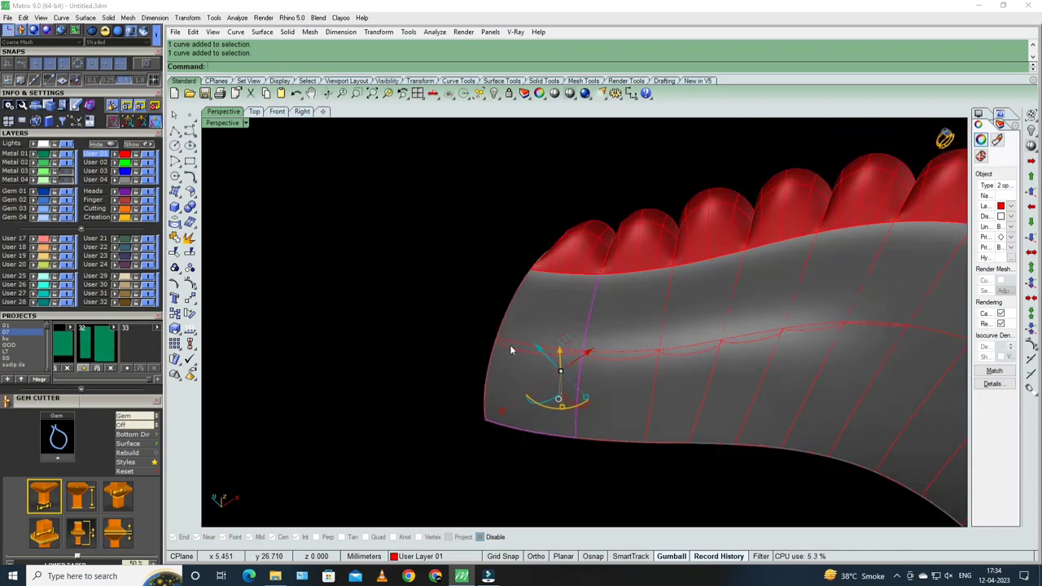
pyautogui.keyDown('shift'); pyautogui.click(553, 271); pyautogui.keyUp('shift')
pyautogui.click(578, 295)
pyautogui.moveTo(578, 295); pyautogui.dragTo(527, 286, button='right')
pyautogui.keyDown('shift'); pyautogui.click(519, 272); pyautogui.keyUp('shift')
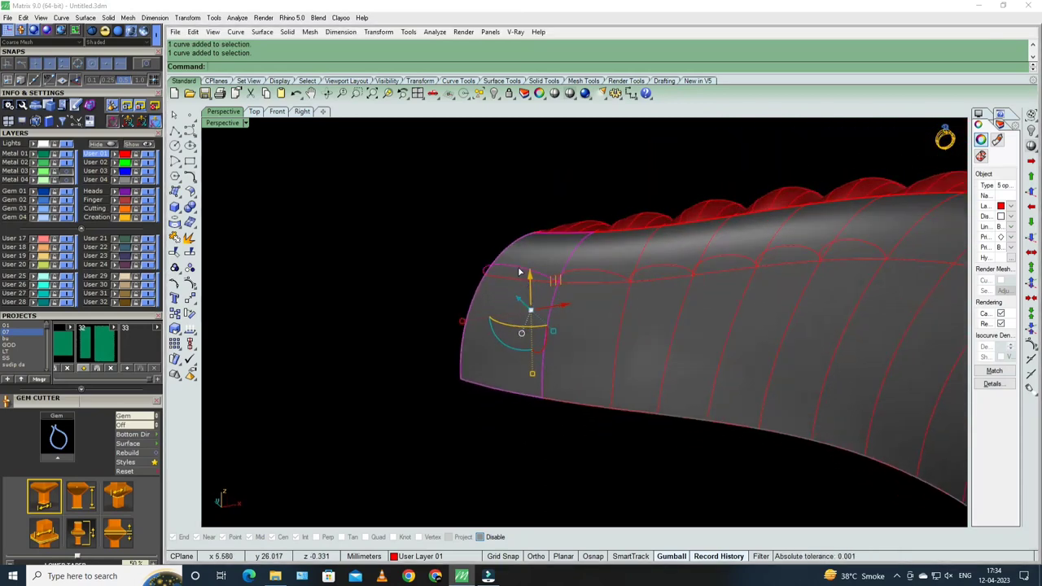
pyautogui.click(84, 18)
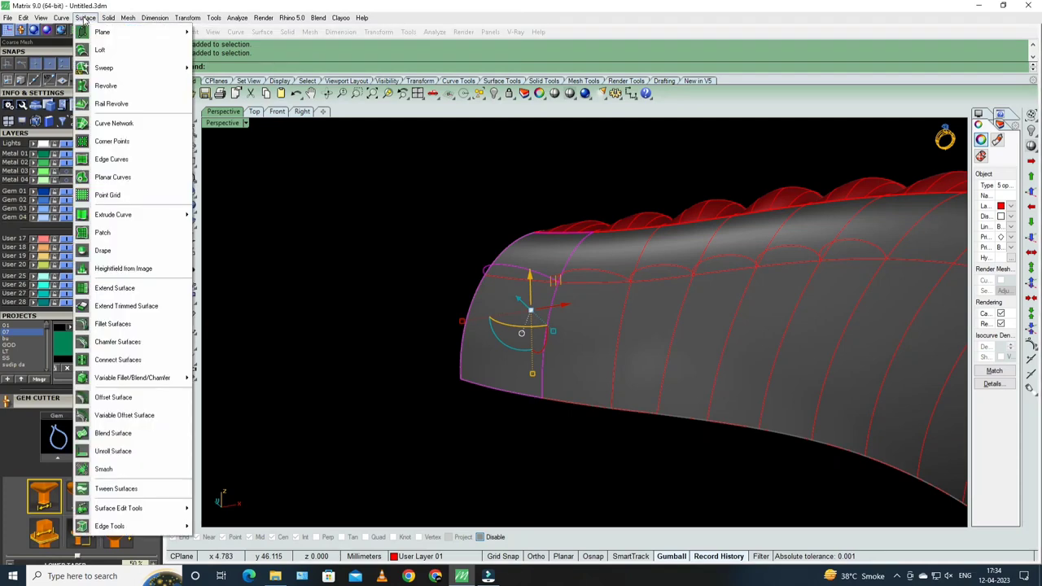
pyautogui.click(110, 121)
# - Pick the other side's edge curves and repeat NetworkSrf for the second tail patch
pyautogui.press('Escape')
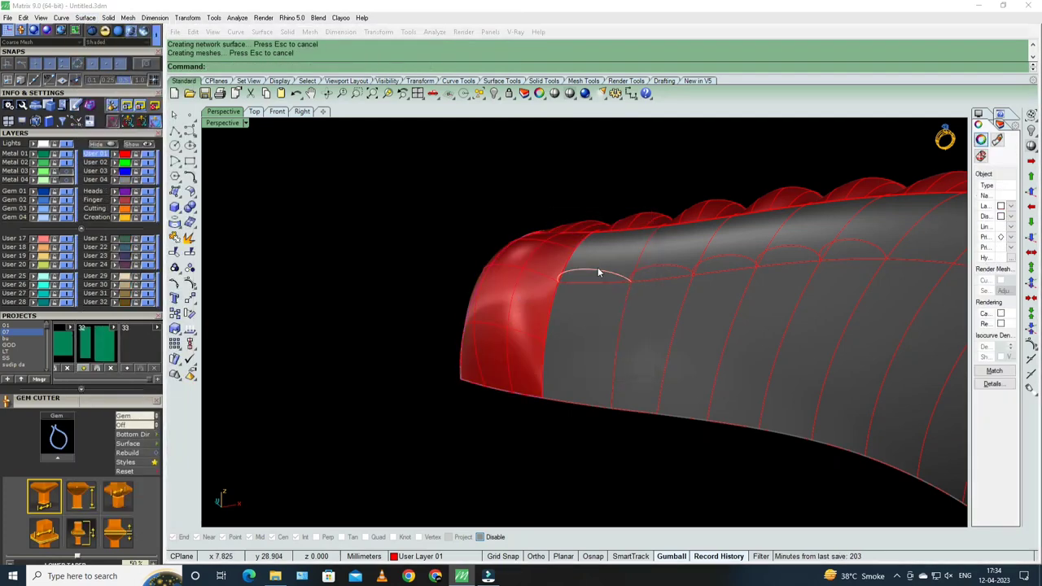
pyautogui.click(646, 243)
pyautogui.click(644, 296)
pyautogui.moveTo(633, 255); pyautogui.dragTo(626, 264, button='right')
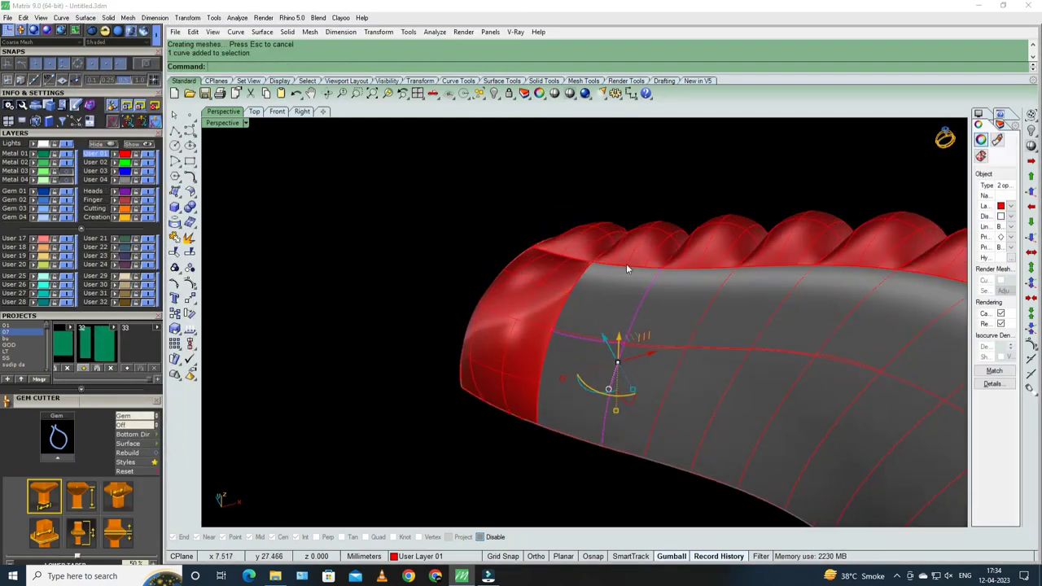
pyautogui.click(626, 265)
pyautogui.click(599, 285)
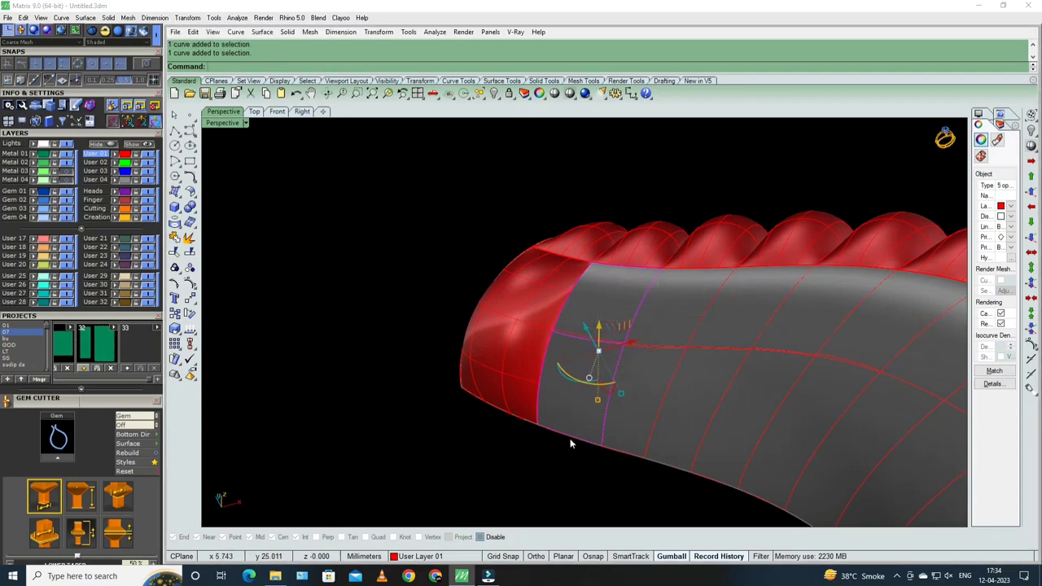
pyautogui.moveTo(570, 440); pyautogui.dragTo(570, 284, button='right')
pyautogui.press('Return')
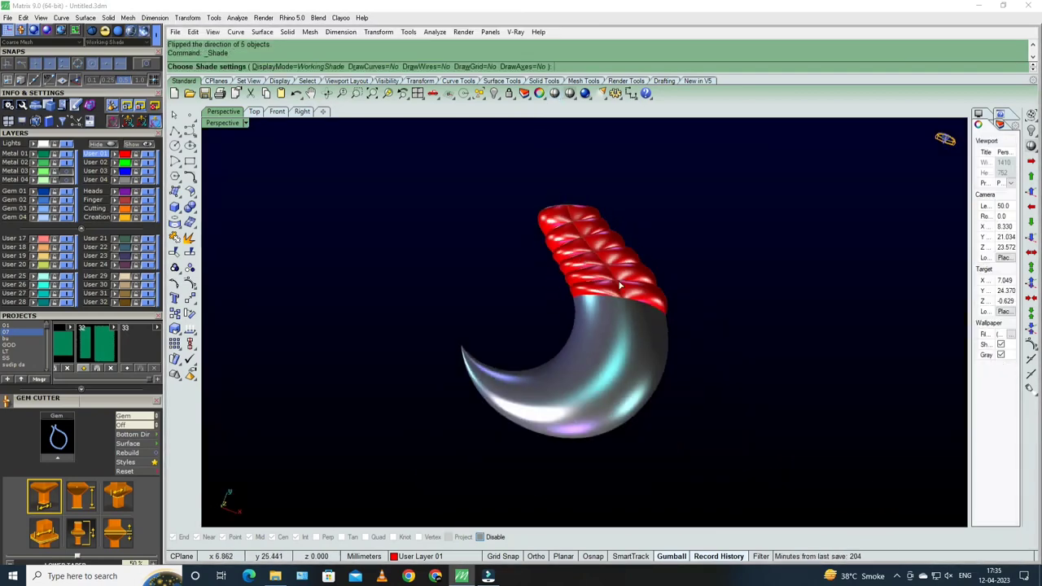
# - Orbit and zoom around the ornament pieces in the shaded preview, then select the red ribbed surface
pyautogui.moveTo(682, 305)
pyautogui.mouseDown(button='right')
pyautogui.moveTo(695, 307)
pyautogui.moveTo(585, 317)
pyautogui.moveTo(649, 332)
pyautogui.mouseUp(button='right')
pyautogui.press('Return')
pyautogui.press('Return')
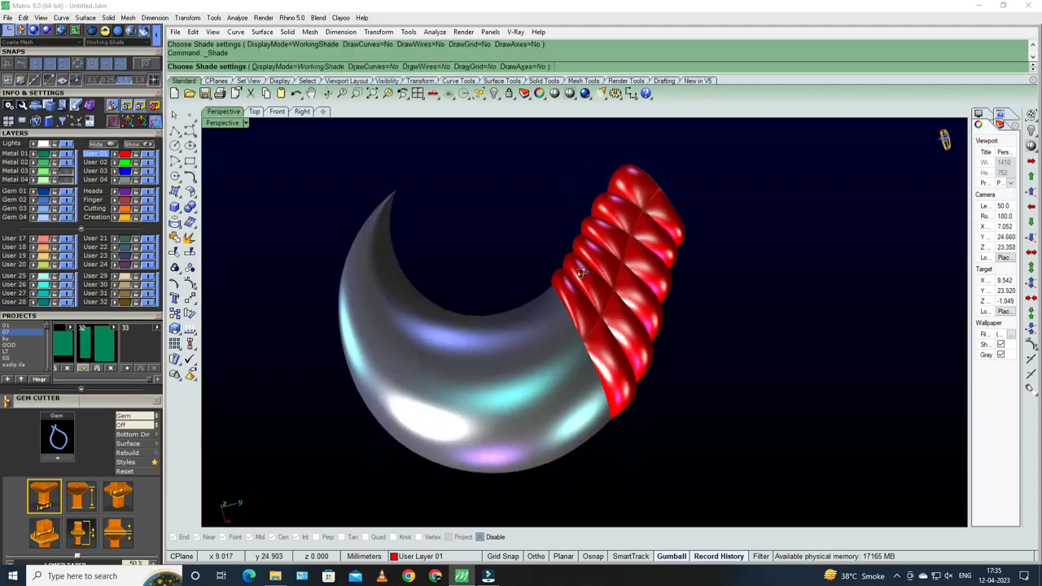
pyautogui.moveTo(616, 277); pyautogui.dragTo(524, 303, button='right')
pyautogui.press('Return')
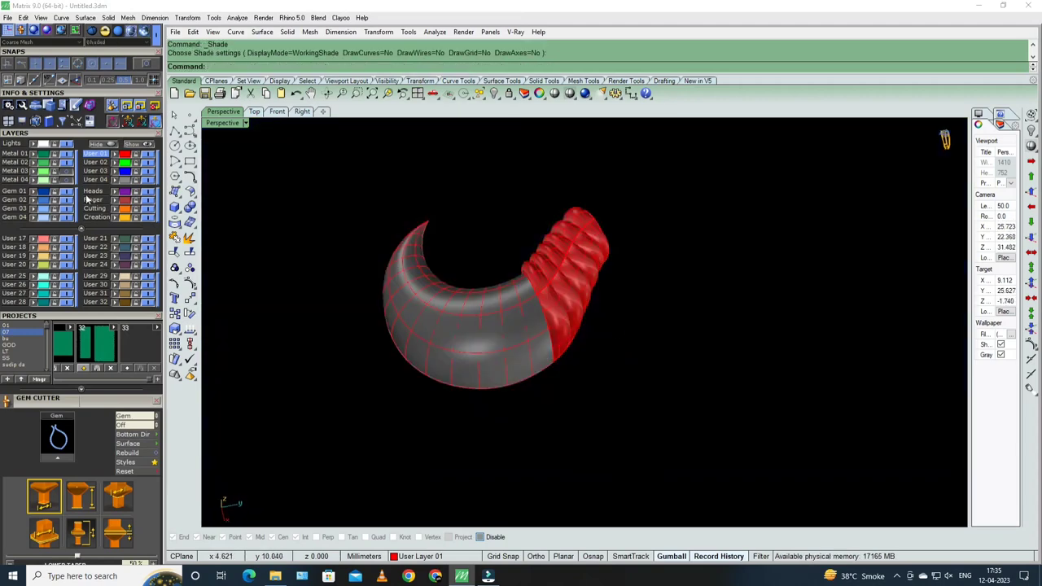
pyautogui.press('Return')
pyautogui.scroll(5, 555, 336)
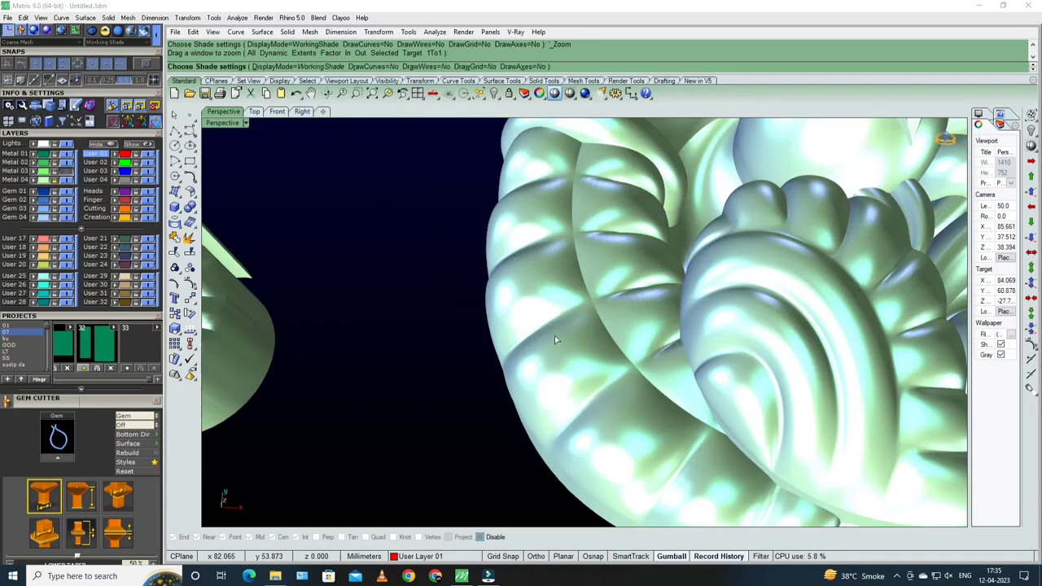
pyautogui.moveTo(641, 336)
pyautogui.mouseDown(button='right')
pyautogui.moveTo(589, 346)
pyautogui.moveTo(517, 301)
pyautogui.mouseUp(button='right')
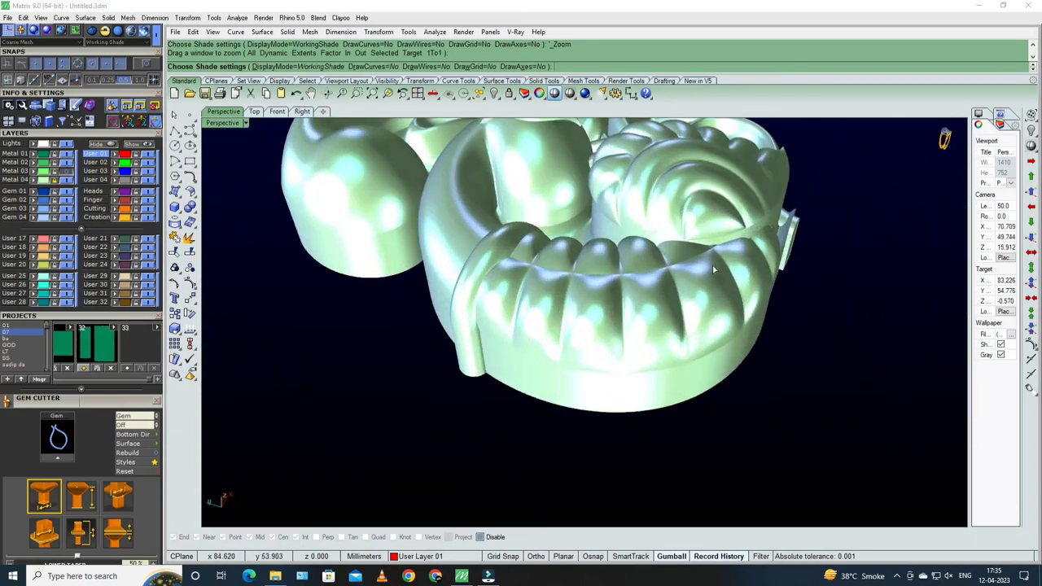
pyautogui.moveTo(712, 266); pyautogui.dragTo(513, 287, button='right')
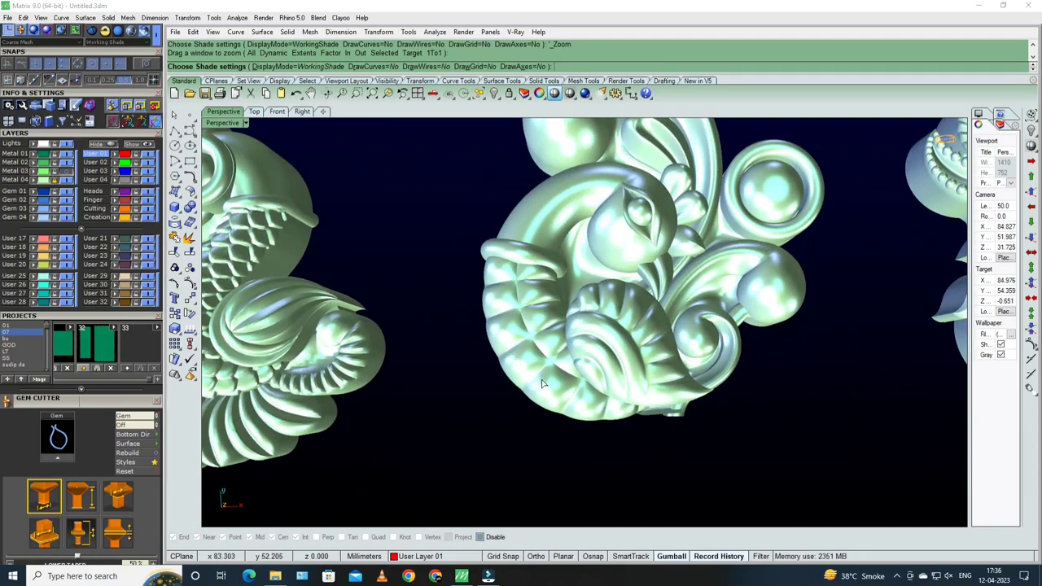
pyautogui.moveTo(544, 383); pyautogui.dragTo(506, 272, button='right')
pyautogui.moveTo(550, 323); pyautogui.dragTo(704, 320, button='right')
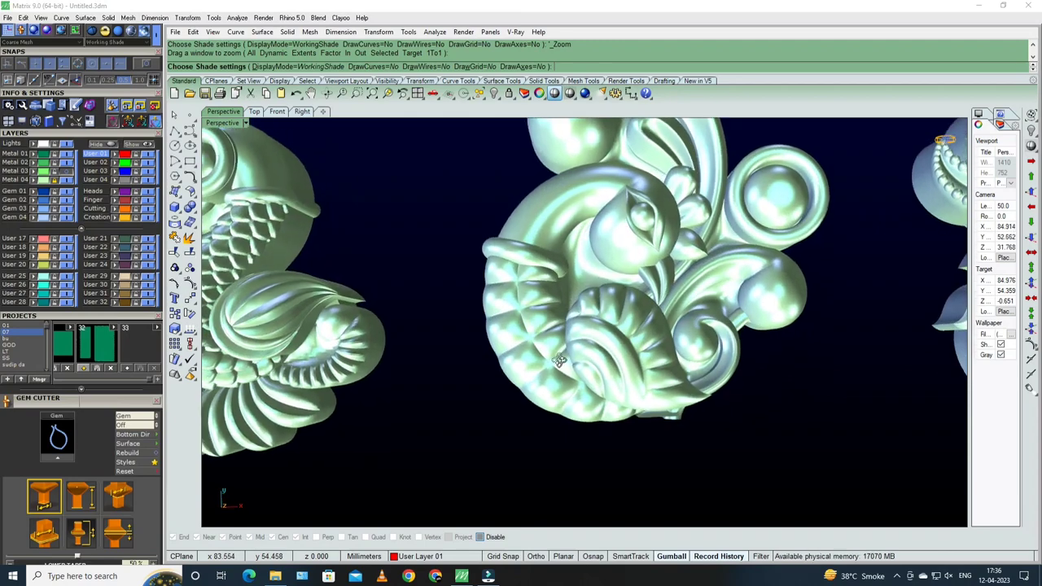
pyautogui.press('Escape')
pyautogui.click(702, 320)
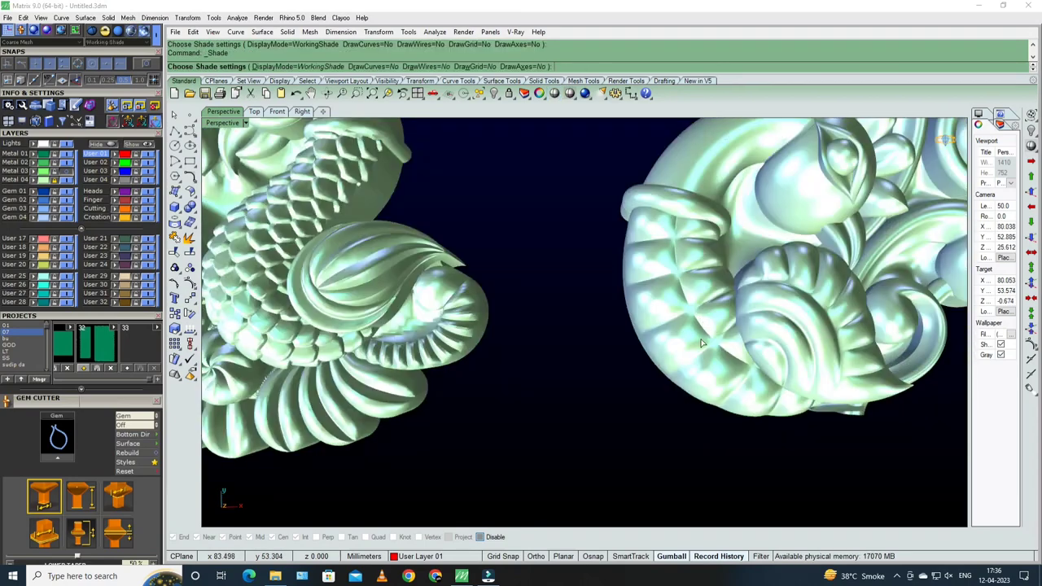
# - Lock the ribbed surface and duplicate the seam edges of the left ribbed surface
pyautogui.click(509, 93)
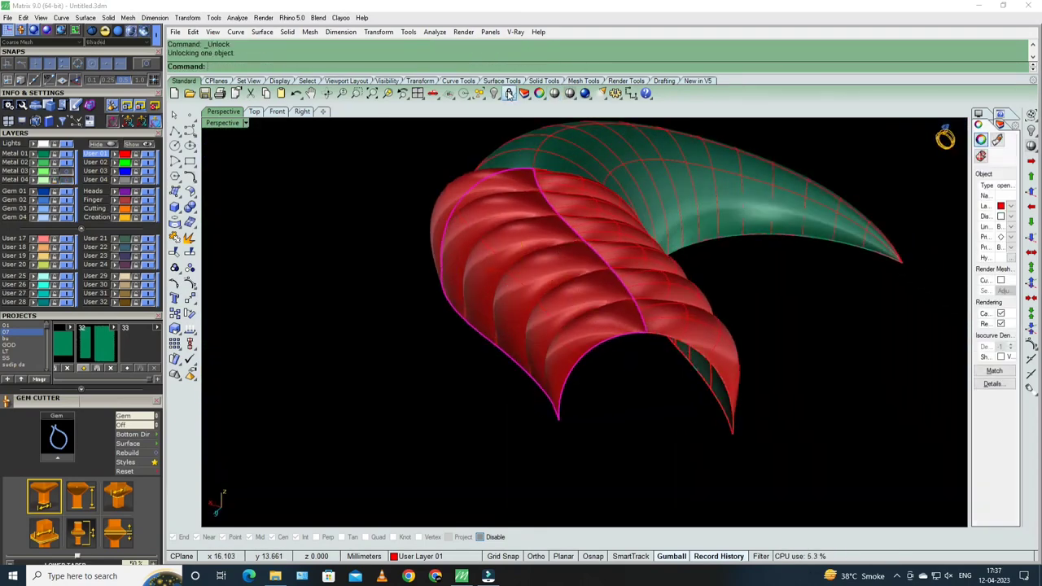
pyautogui.scroll(2, 603, 259)
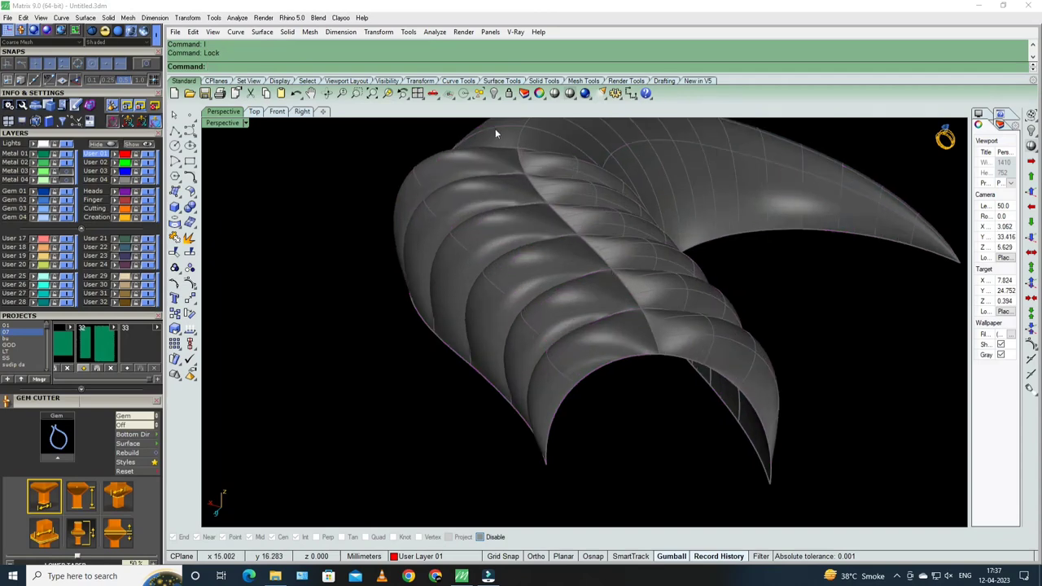
pyautogui.click(511, 215)
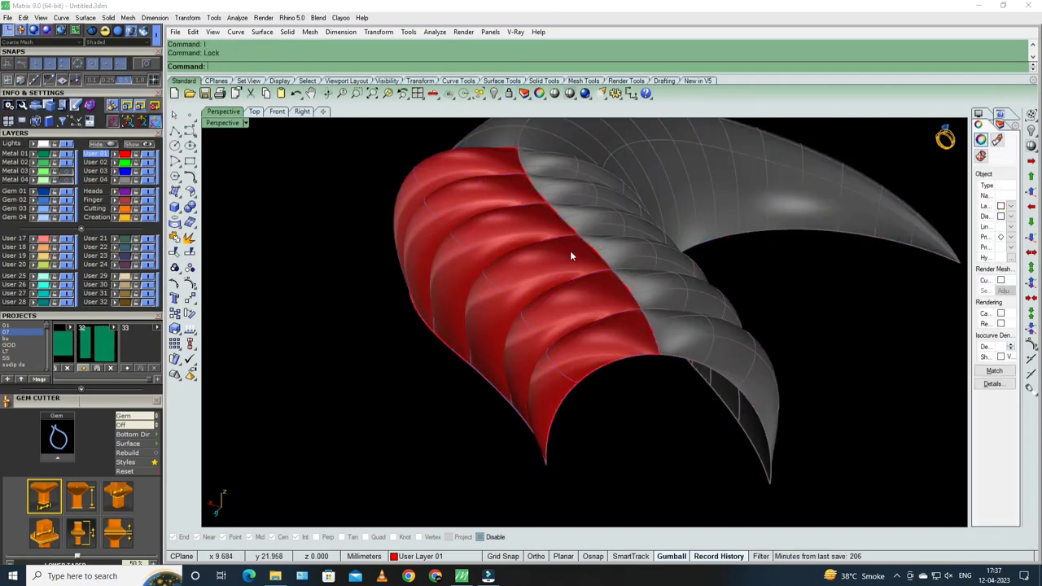
pyautogui.write('dupedge')
pyautogui.press('Return')
pyautogui.moveTo(433, 423); pyautogui.dragTo(433, 423)
pyautogui.press('Return')
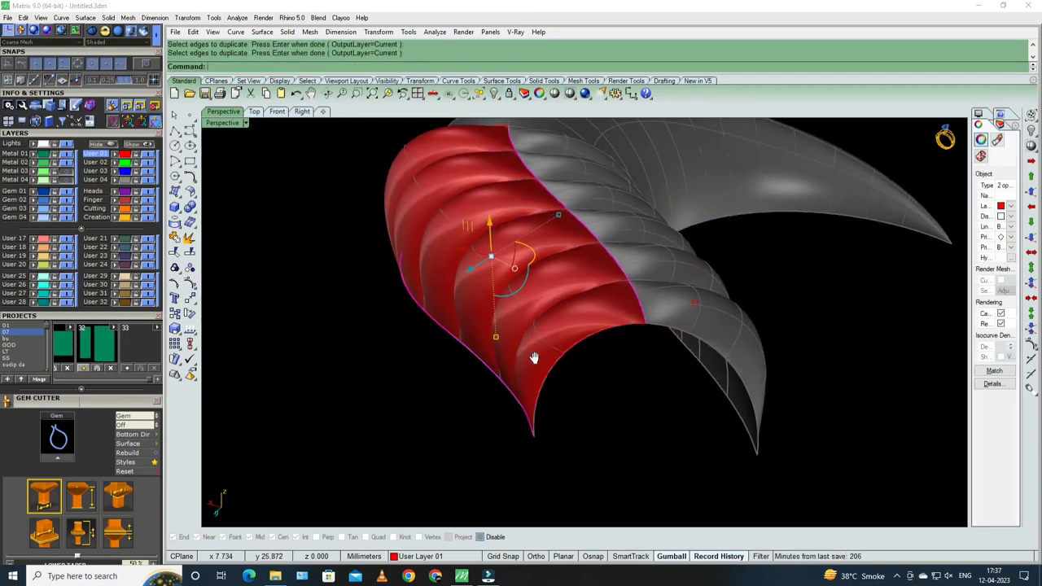
# - Loft a surface between the duplicated edge curves and offset it with OS
pyautogui.moveTo(432, 423)
pyautogui.mouseDown(button='right')
pyautogui.moveTo(547, 348)
pyautogui.moveTo(542, 290)
pyautogui.moveTo(563, 300)
pyautogui.mouseUp(button='right')
pyautogui.write('loft')
pyautogui.press('Return')
pyautogui.write('os')
pyautogui.press('Return')
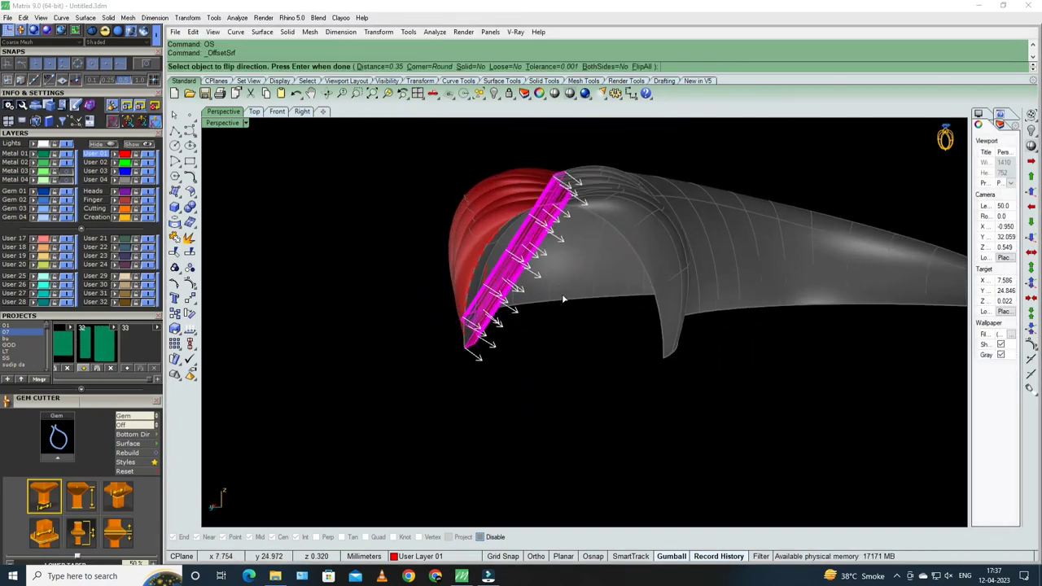
pyautogui.press('Return')
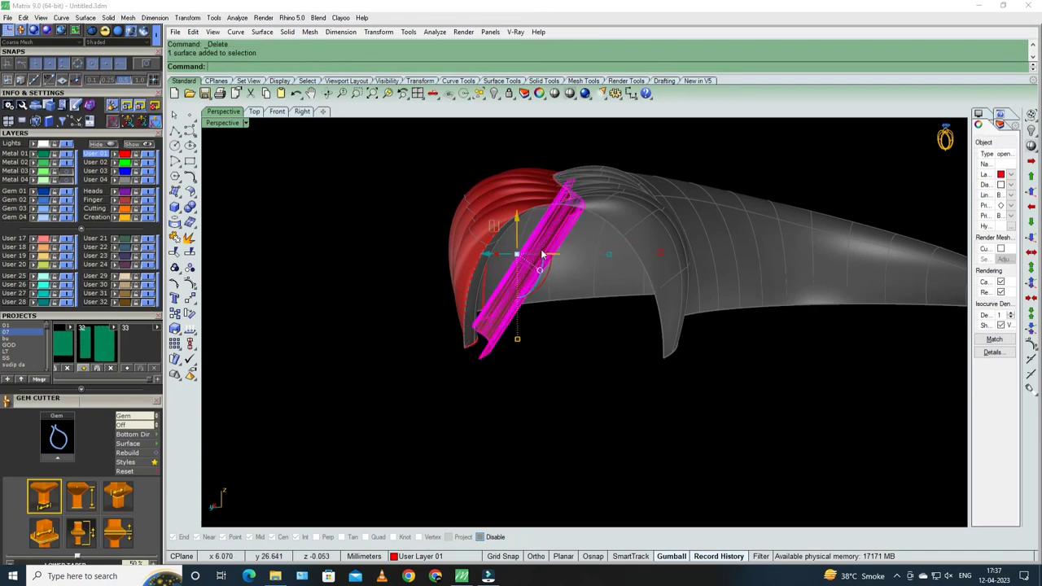
pyautogui.write('o')
pyautogui.press('Escape')
# - Draw a line closing the tip gap and Sweep2 to close the red solid
pyautogui.write('li')
pyautogui.press('Return')
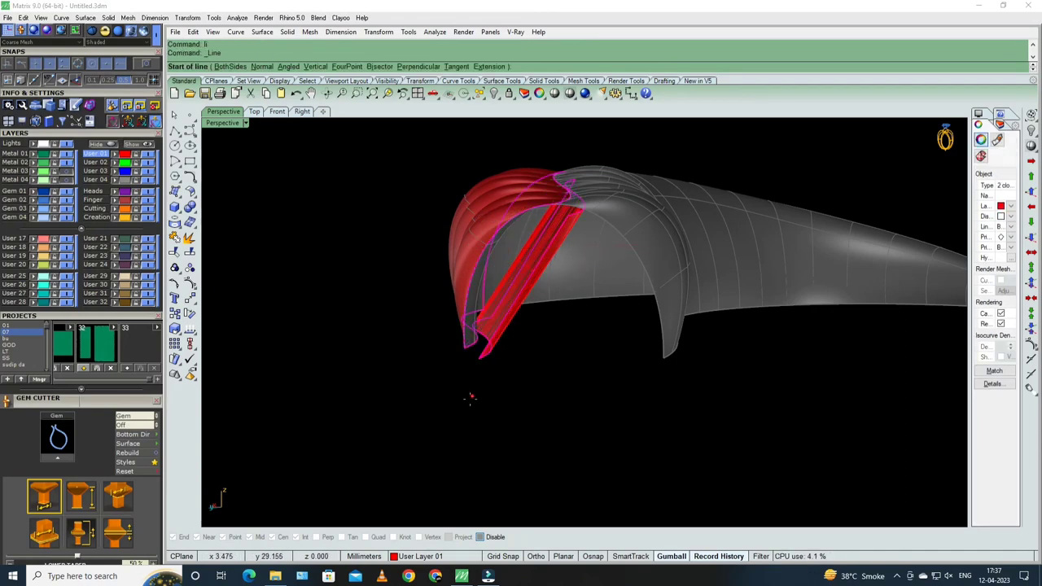
pyautogui.scroll(3, 472, 399)
pyautogui.scroll(2, 462, 358)
pyautogui.click(470, 353)
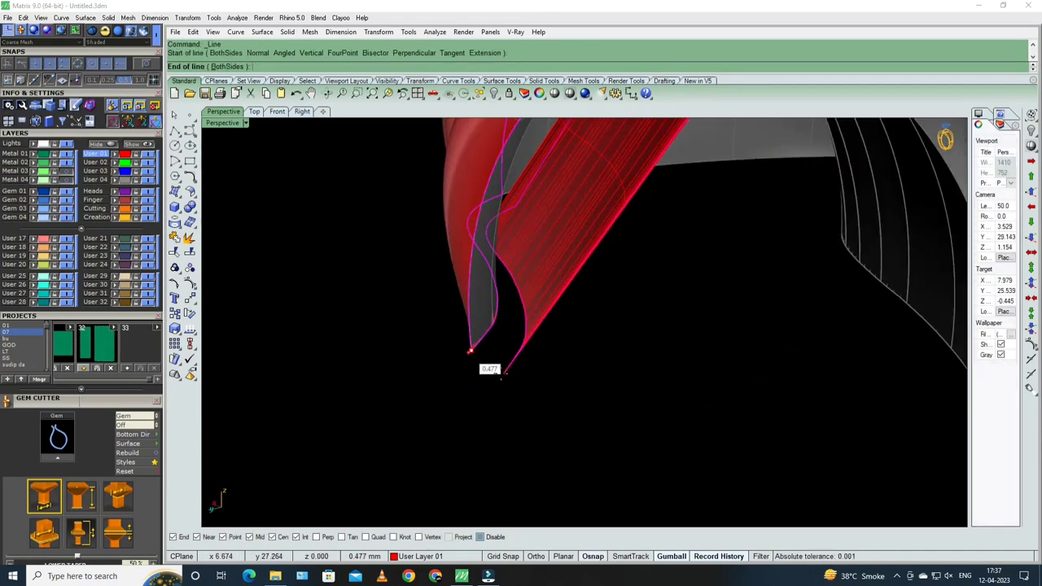
pyautogui.click(500, 371)
pyautogui.write('S2')
pyautogui.press('Return')
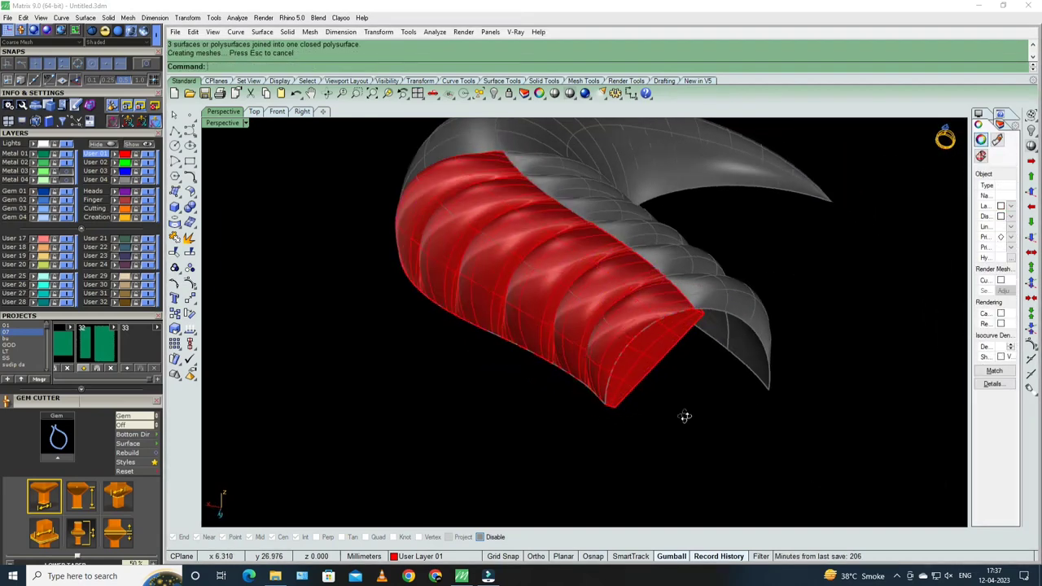
# - Inspect the red solid from below, then show all hidden objects again
pyautogui.moveTo(684, 419); pyautogui.dragTo(749, 383, button='right')
pyautogui.click(878, 422)
pyautogui.moveTo(878, 422)
pyautogui.mouseDown(button='right')
pyautogui.moveTo(645, 344)
pyautogui.moveTo(638, 172)
pyautogui.moveTo(616, 345)
pyautogui.mouseUp(button='right')
pyautogui.click(495, 92)
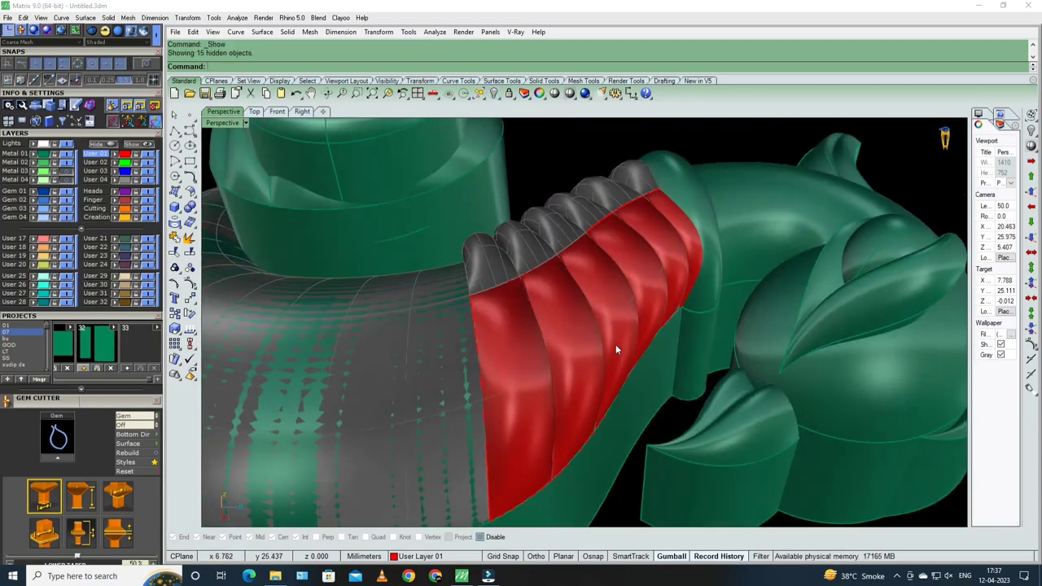
# - Shade the pendant, orbit it upright and pan it into view to check the assembly
pyautogui.click(555, 93)
pyautogui.moveTo(693, 326)
pyautogui.mouseDown(button='right')
pyautogui.moveTo(681, 364)
pyautogui.moveTo(731, 383)
pyautogui.moveTo(620, 289)
pyautogui.mouseUp(button='right')
pyautogui.moveTo(629, 375)
pyautogui.mouseDown(button='right')
pyautogui.moveTo(663, 380)
pyautogui.moveTo(619, 269)
pyautogui.mouseUp(button='right')
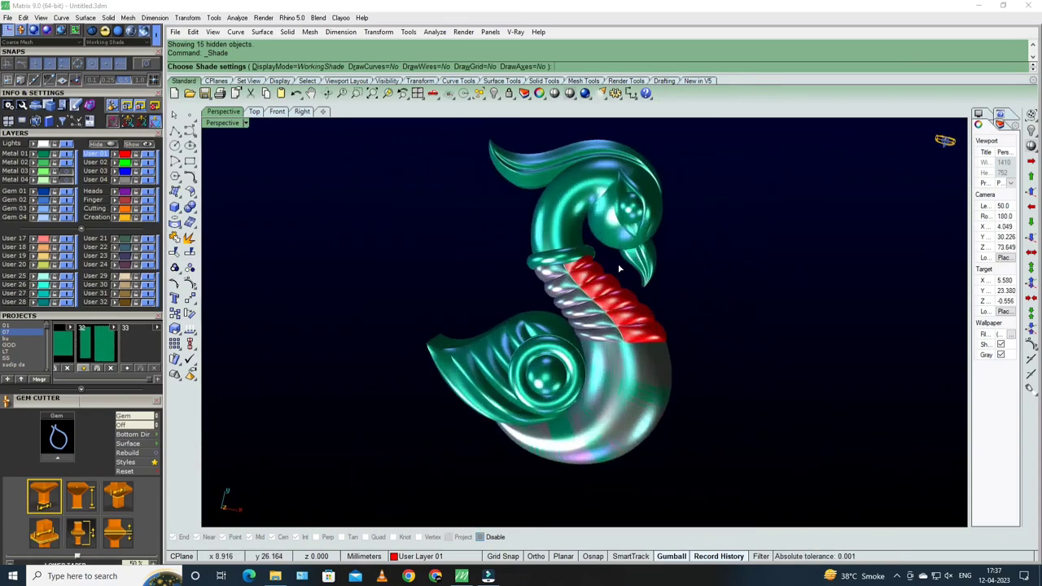
pyautogui.keyDown('shift'); pyautogui.moveTo(583, 425); pyautogui.dragTo(630, 328, button='right'); pyautogui.keyUp('shift')
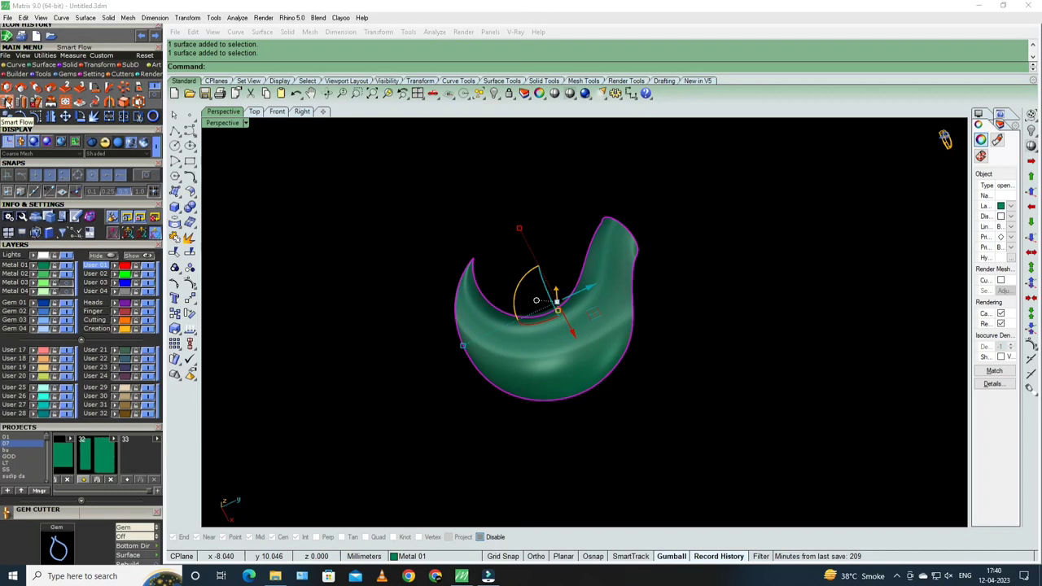
# - Start a flow-along-surface and auto-generate a red base plate for it
pyautogui.click(7, 102)
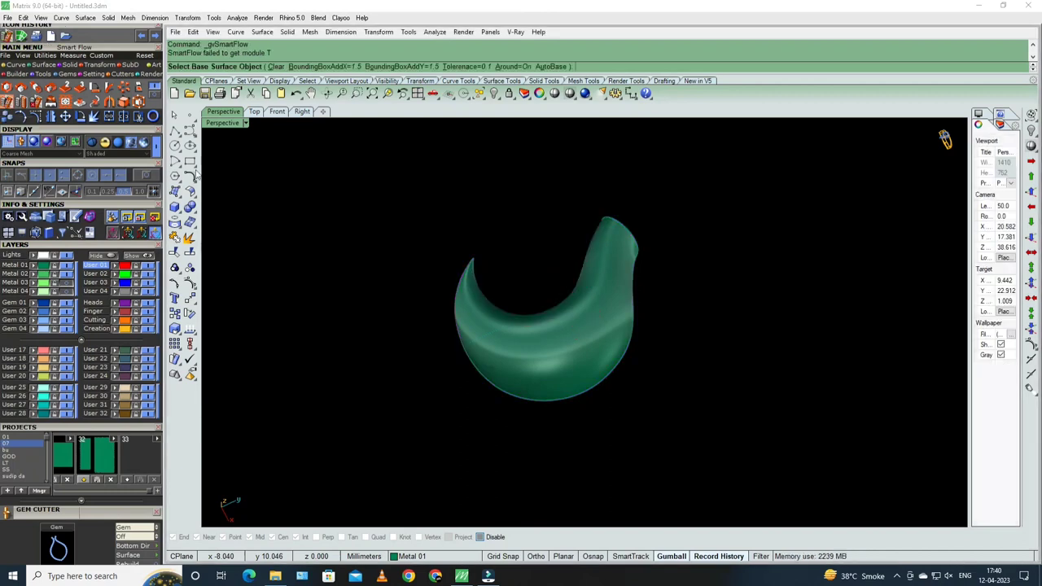
pyautogui.click(556, 67)
pyautogui.moveTo(670, 306)
pyautogui.mouseDown(button='right')
pyautogui.moveTo(595, 283)
pyautogui.moveTo(565, 568)
pyautogui.moveTo(461, 235)
pyautogui.moveTo(525, 319)
pyautogui.mouseUp(button='right')
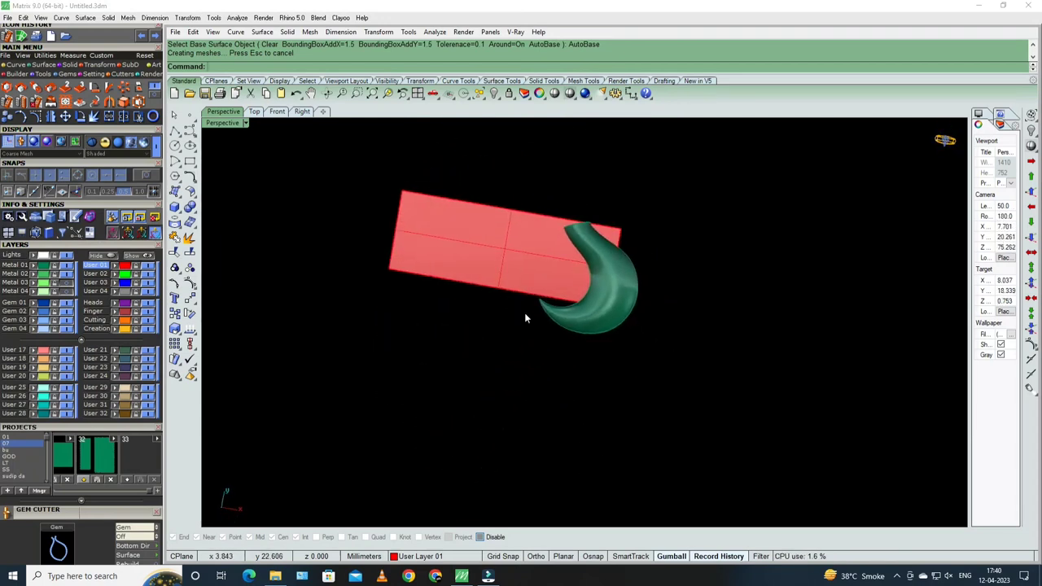
# - Move the red base plate to a new position above the crescent
pyautogui.click(535, 292)
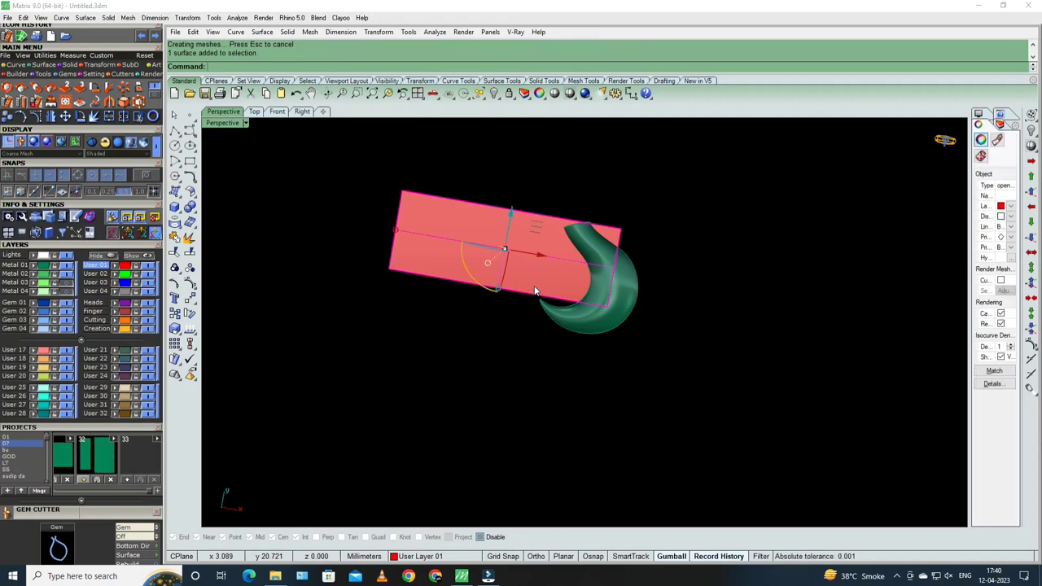
pyautogui.write('m')
pyautogui.press('Return')
pyautogui.click(682, 315)
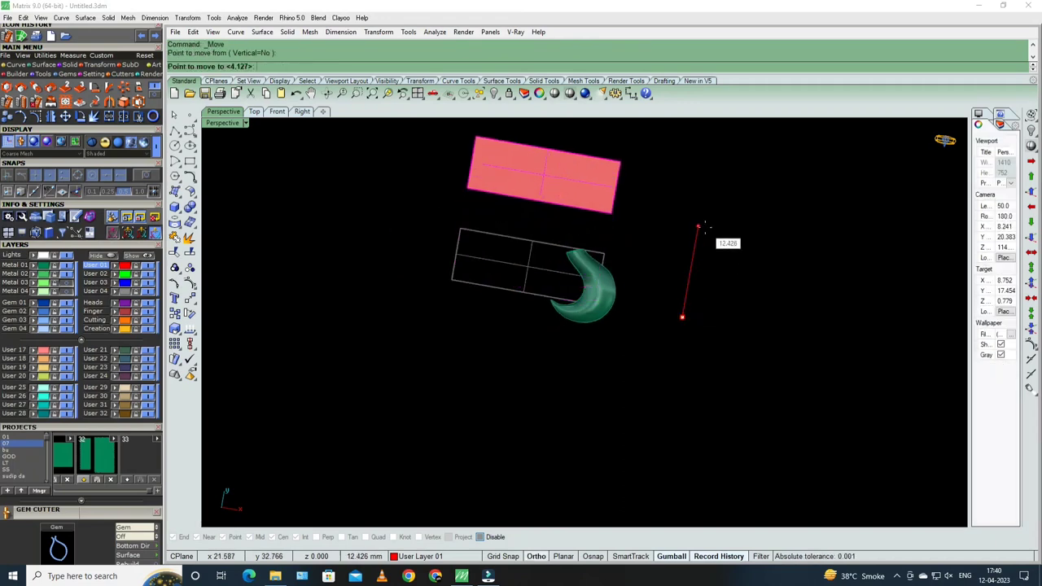
pyautogui.click(705, 236)
pyautogui.moveTo(705, 236); pyautogui.dragTo(663, 260, button='right')
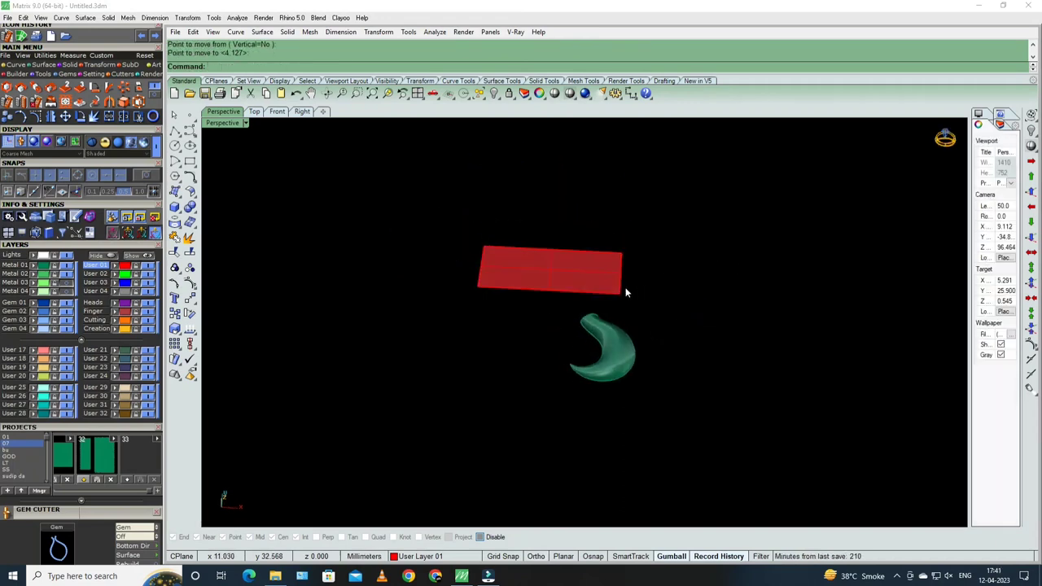
pyautogui.moveTo(585, 306); pyautogui.dragTo(583, 312, button='right')
pyautogui.click(546, 280)
pyautogui.moveTo(546, 280); pyautogui.dragTo(552, 277, button='right')
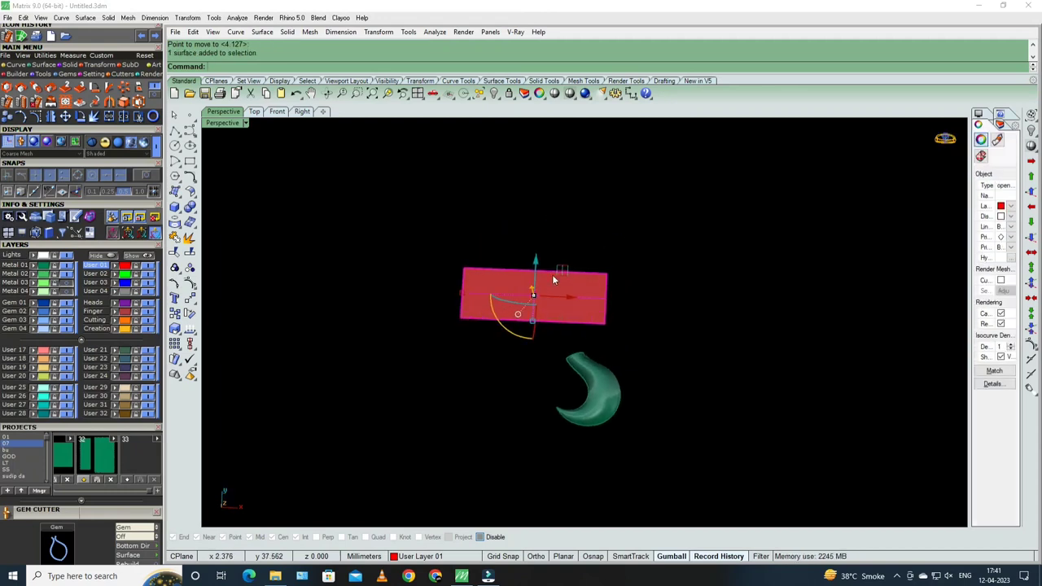
# - Duplicate the plate's border as a curve and lift it 50 units, undoing a 10-unit try
pyautogui.click(174, 222)
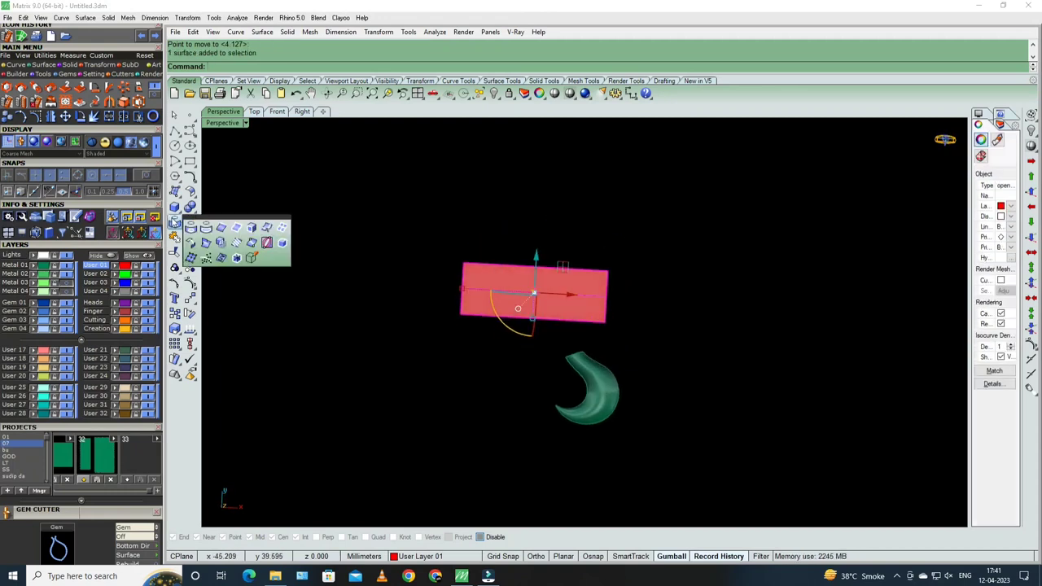
pyautogui.click(237, 230)
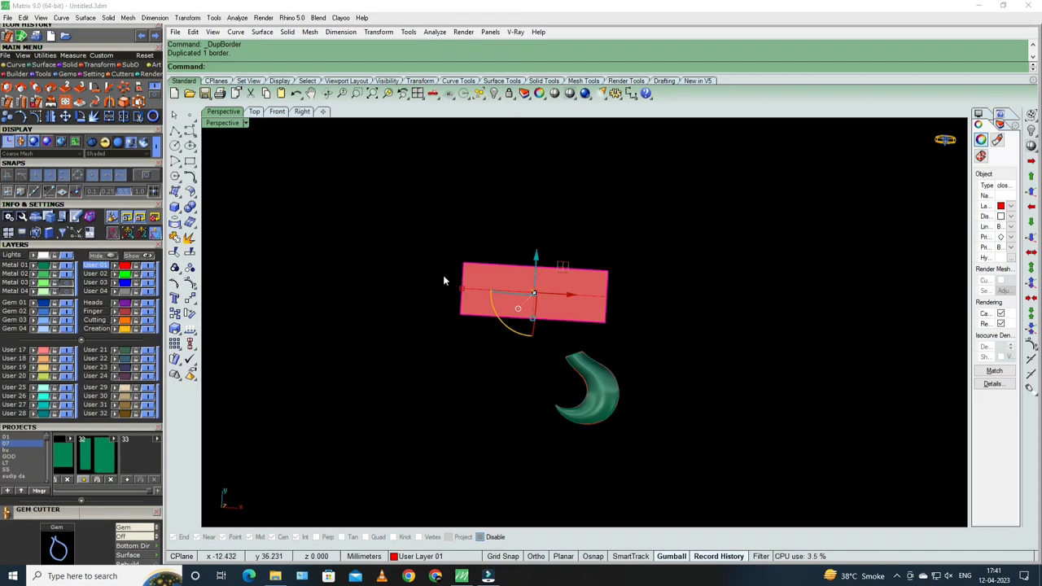
pyautogui.moveTo(444, 281); pyautogui.dragTo(536, 282, button='right')
pyautogui.click(533, 259)
pyautogui.write('10')
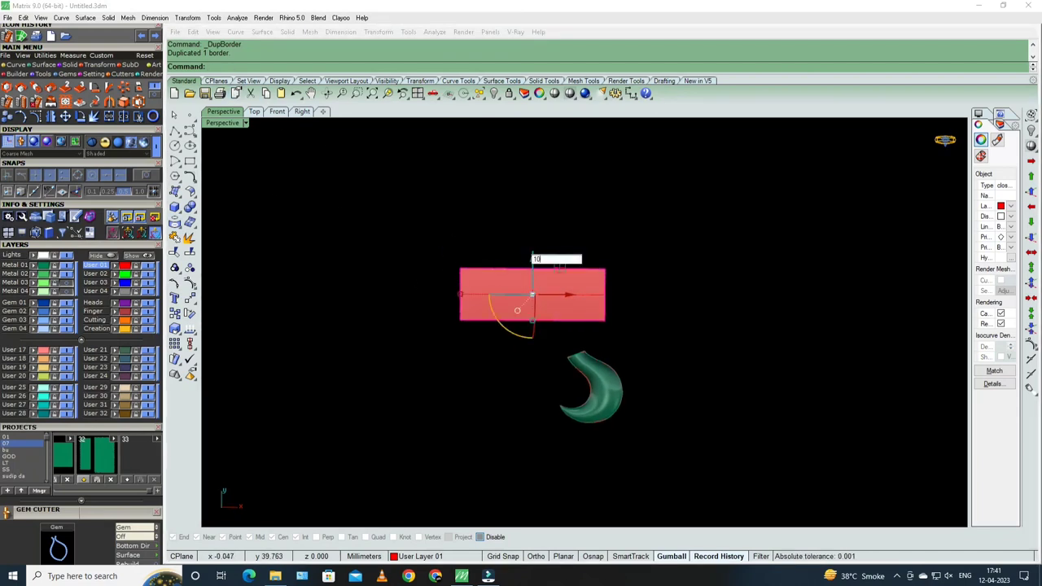
pyautogui.press('Return')
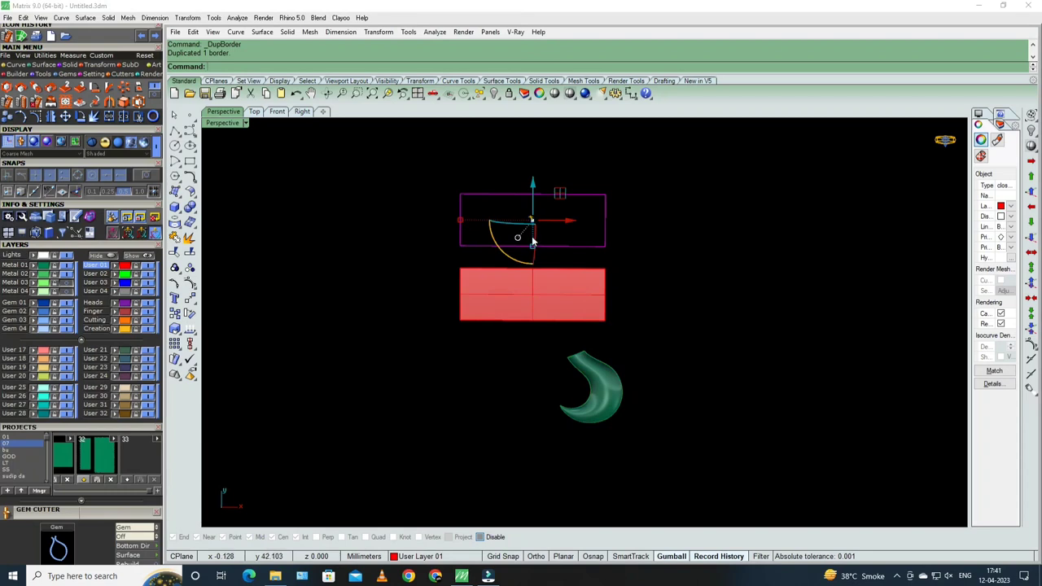
pyautogui.hotkey('ctrl', 'z')
pyautogui.click(533, 259)
pyautogui.write('50')
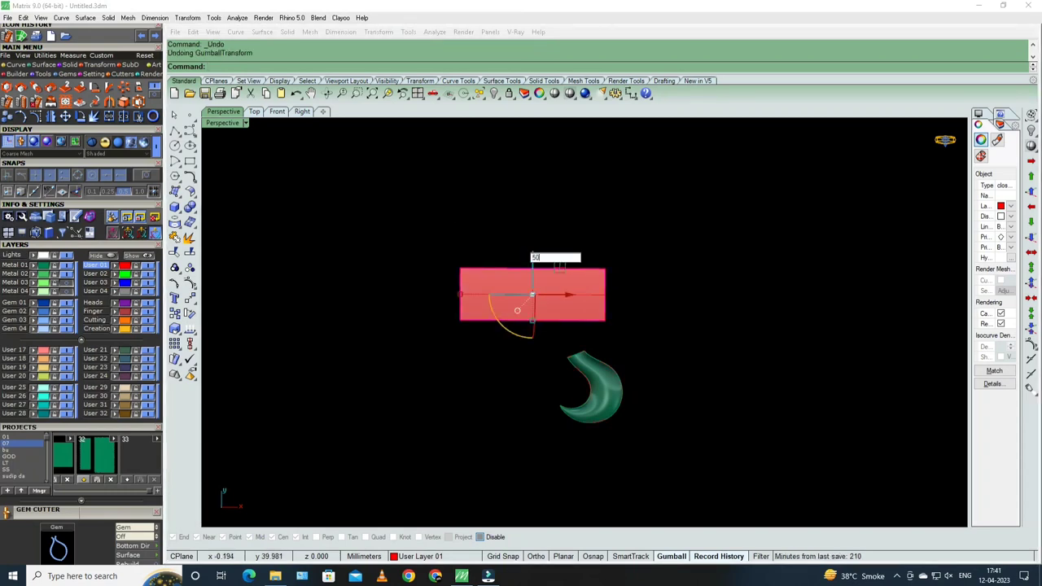
pyautogui.press('Return')
pyautogui.scroll(-2, 531, 255)
# - In Top view, draw a BothSides horizontal construction line through the circle's centre
pyautogui.scroll(-2, 533, 293)
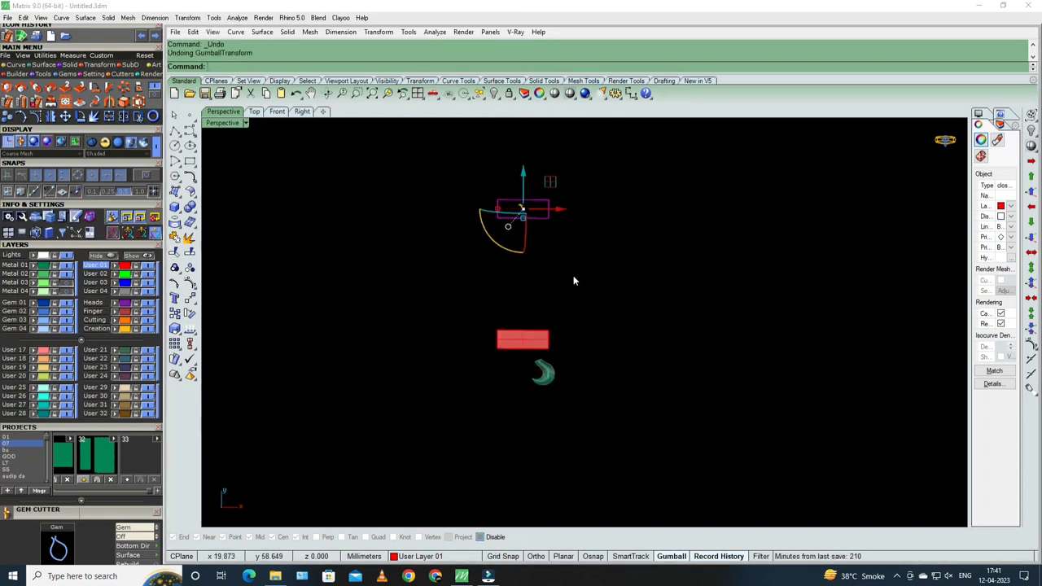
pyautogui.click(544, 228)
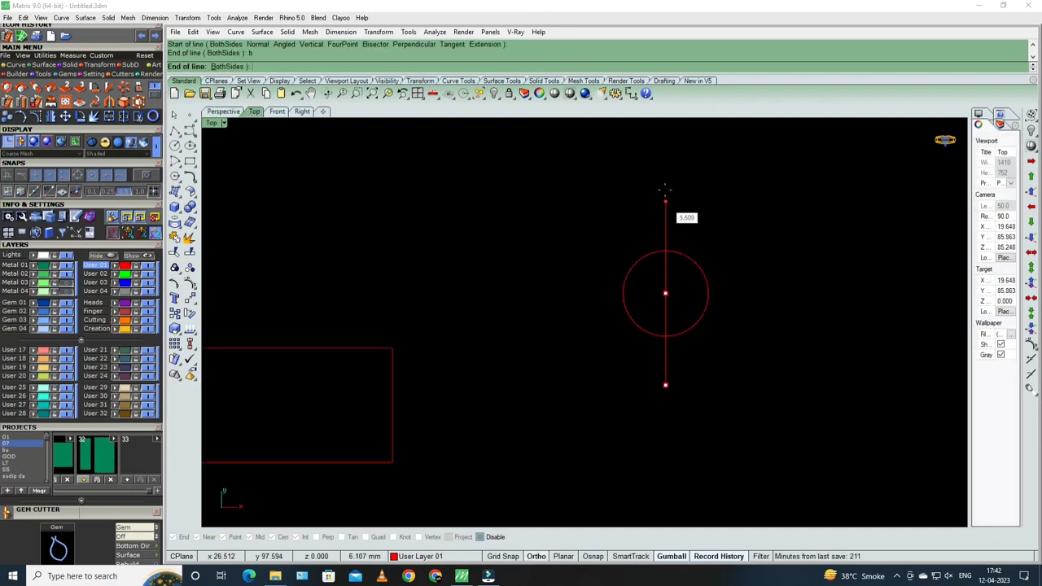
pyautogui.click(705, 247)
pyautogui.write('cc')
pyautogui.press('Return')
pyautogui.press('Escape')
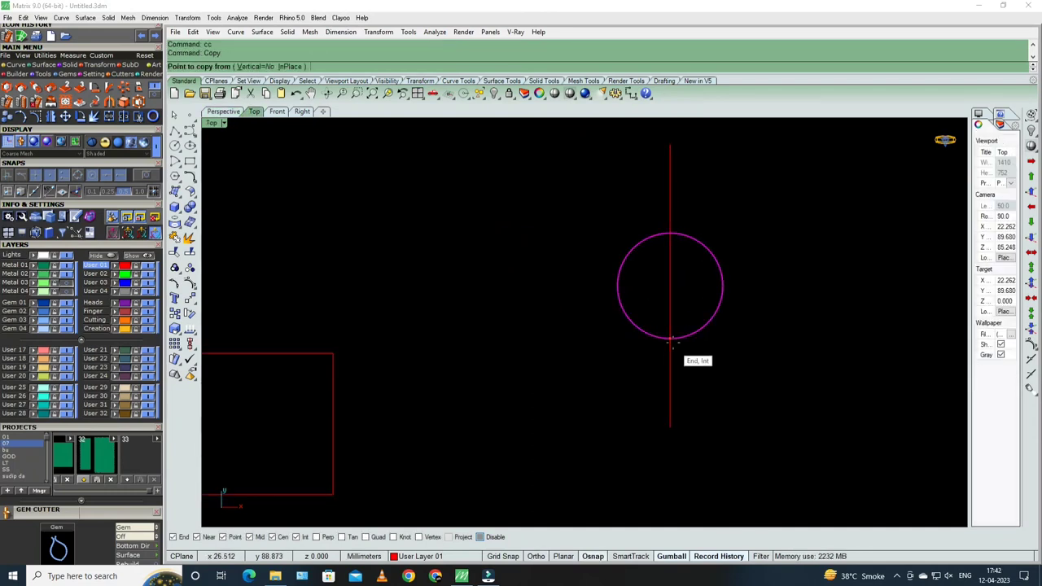
pyautogui.write('l')
pyautogui.press('Return')
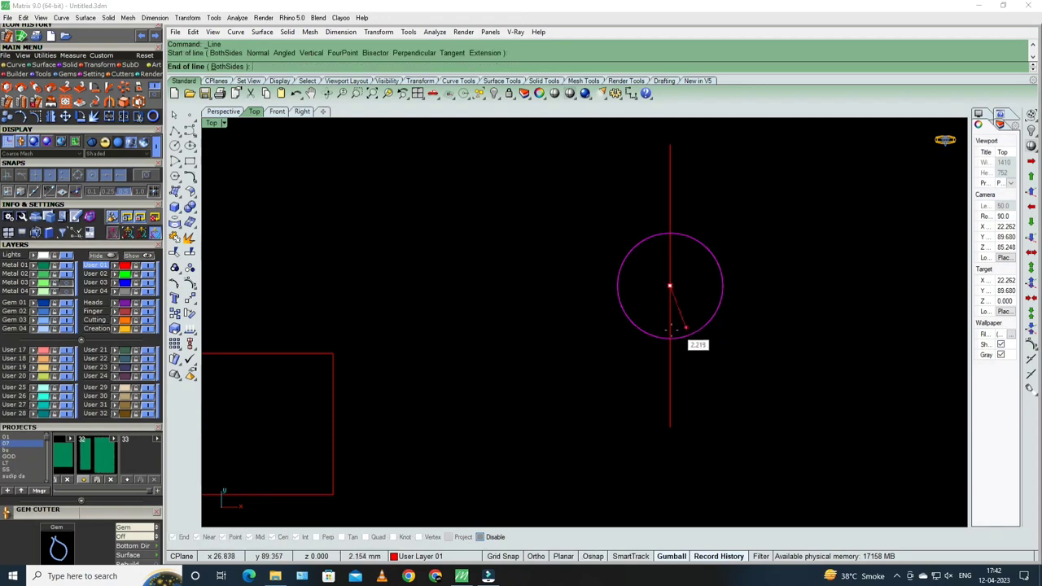
pyautogui.click(669, 286)
pyautogui.write('b')
pyautogui.press('Return')
pyautogui.click(545, 287)
# - Copy the circle to the upper-right and upper-left positions, overlapping the original
pyautogui.click(620, 301)
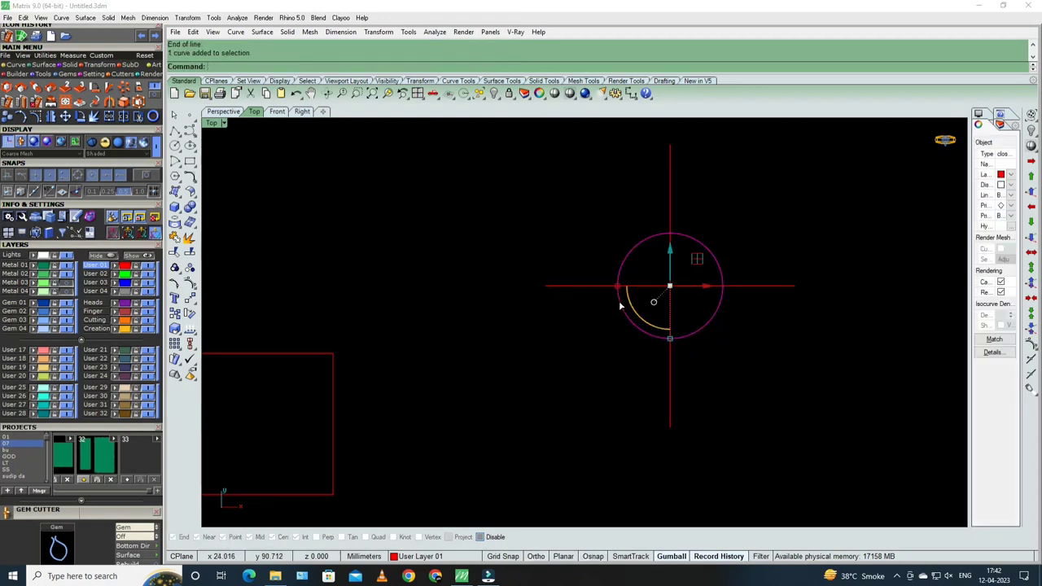
pyautogui.write('cc')
pyautogui.press('Return')
pyautogui.click(616, 286)
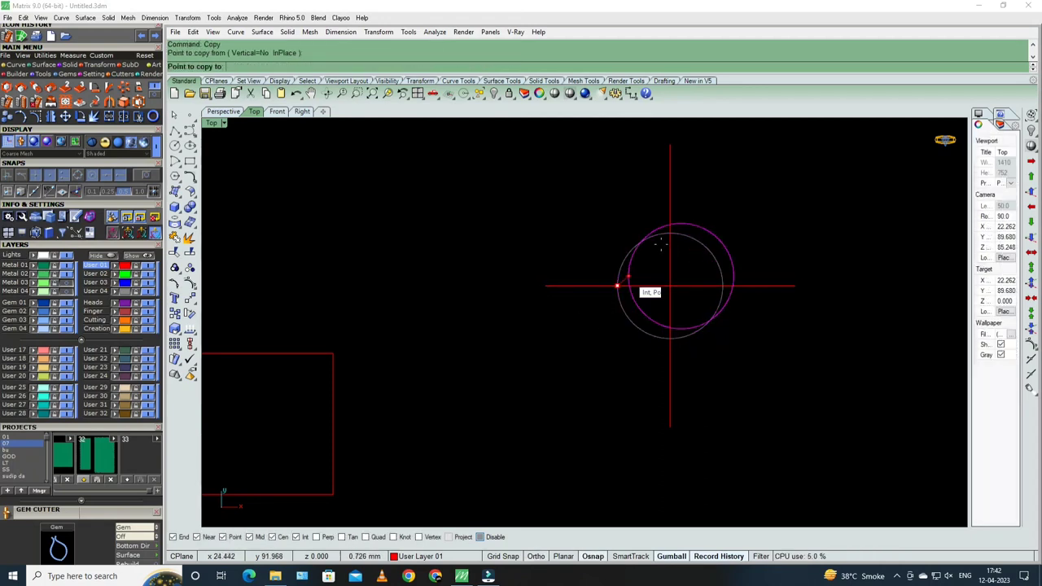
pyautogui.click(671, 234)
pyautogui.press('Return')
pyautogui.click(771, 259)
pyautogui.press('Return')
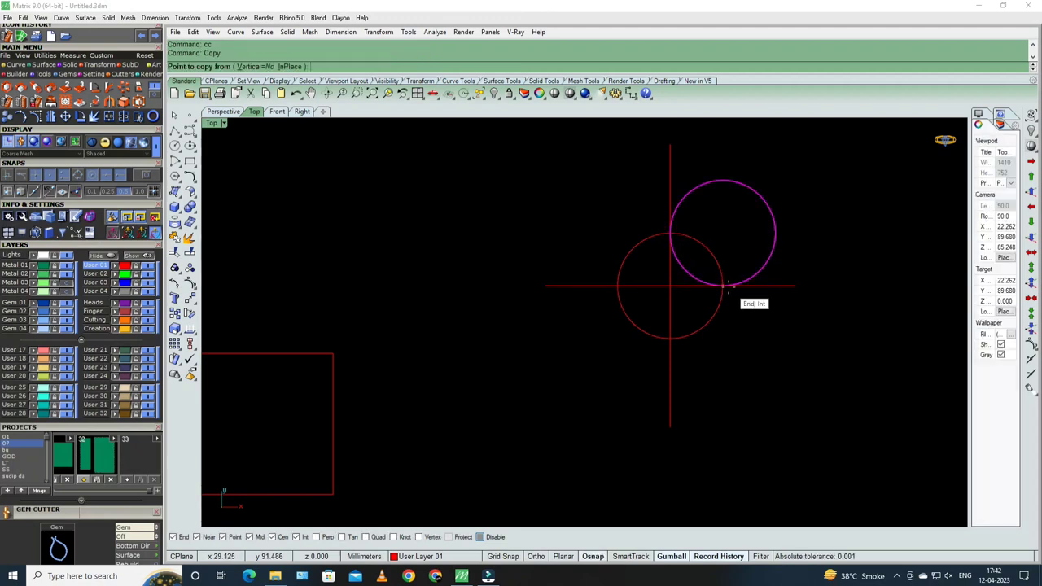
pyautogui.click(723, 286)
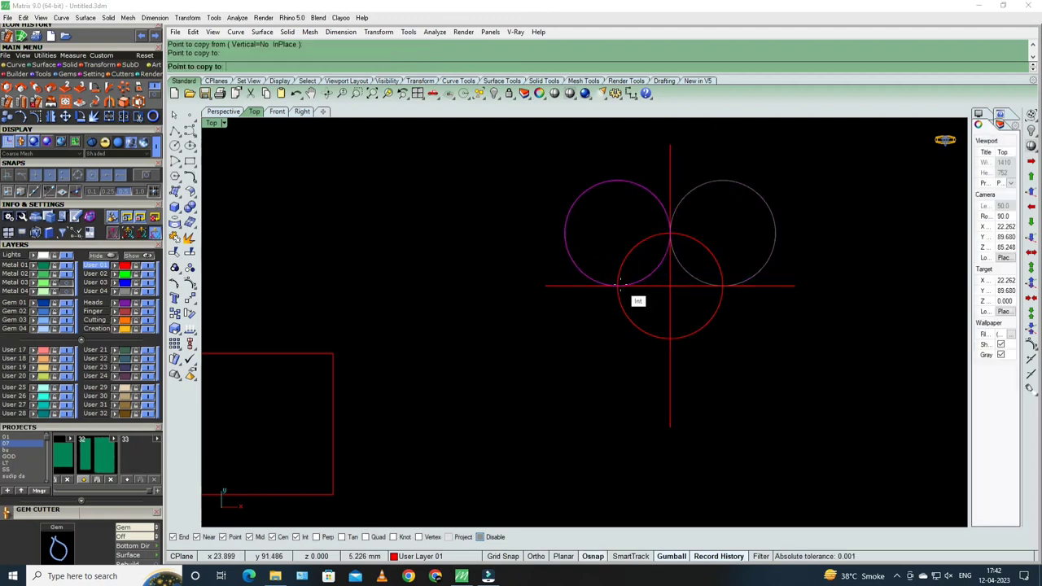
pyautogui.click(619, 283)
pyautogui.press('Return')
# - Trim the three overlapping circles against each other into a pointed scallop outline
pyautogui.scroll(2, 689, 277)
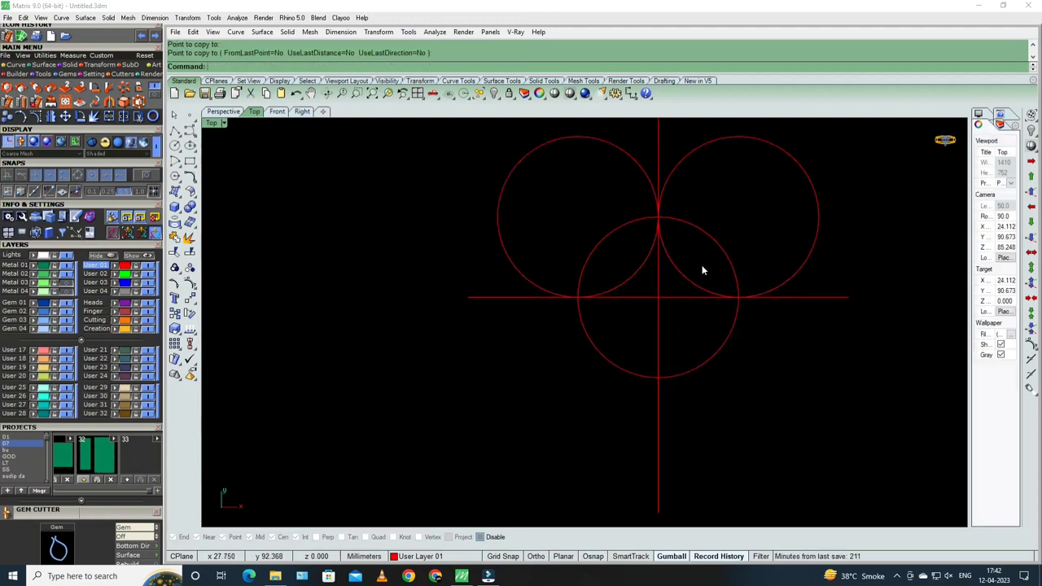
pyautogui.moveTo(672, 279); pyautogui.dragTo(672, 281)
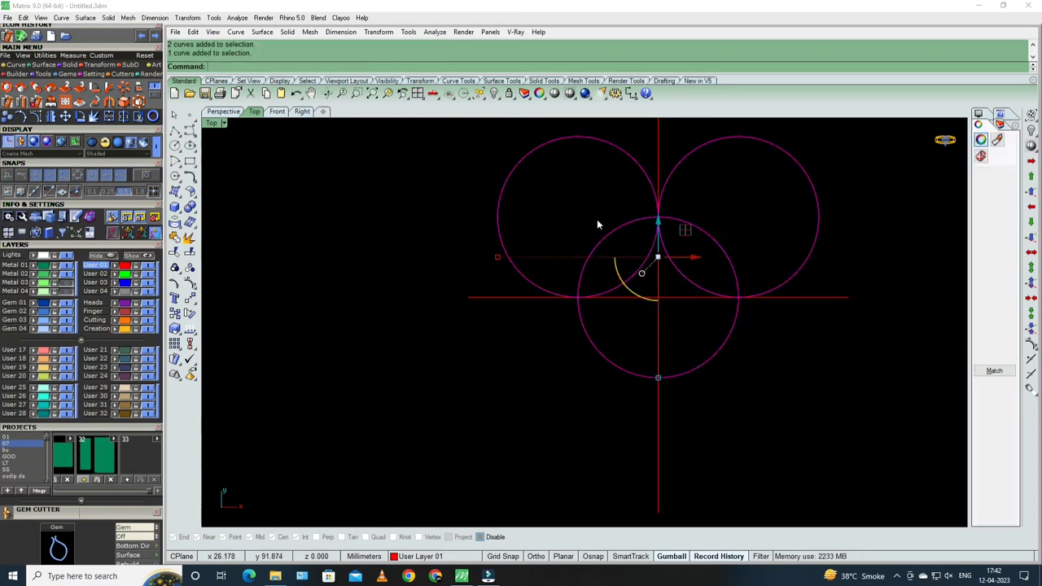
pyautogui.write('t')
pyautogui.press('Return')
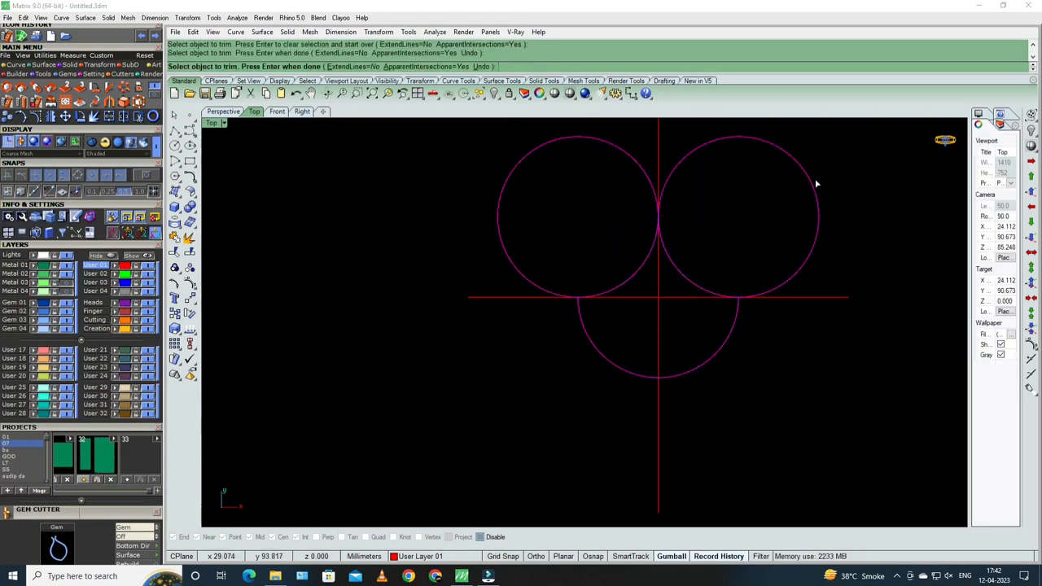
pyautogui.click(817, 184)
pyautogui.scroll(-2, 636, 211)
pyautogui.press('Return')
# - Delete the leftover construction lines
pyautogui.click(627, 245)
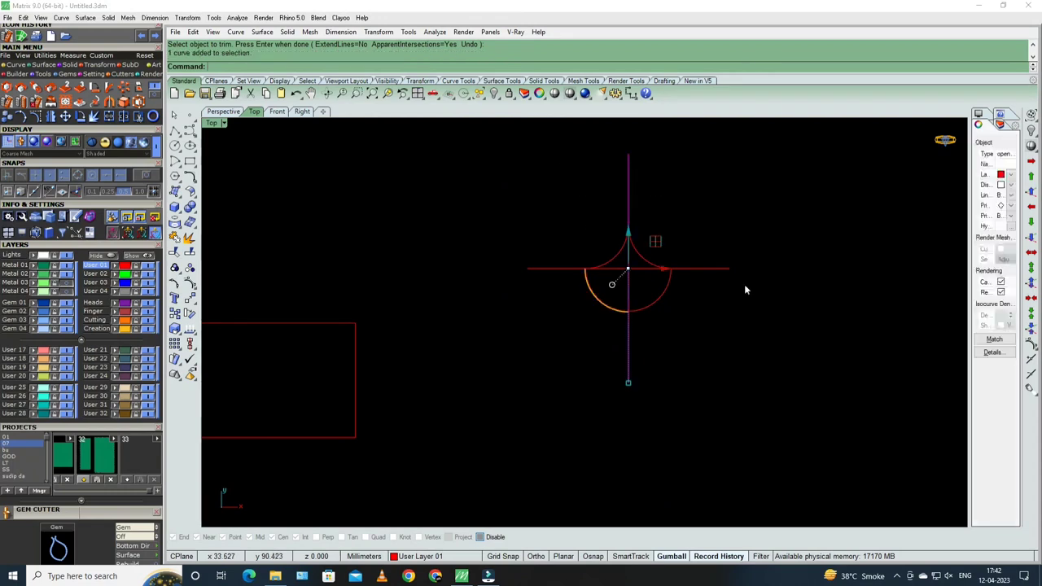
pyautogui.press('Delete')
pyautogui.moveTo(739, 233); pyautogui.dragTo(705, 281)
pyautogui.press('Delete')
# - Extrude the trimmed scallop outline by -2 into a solid
pyautogui.moveTo(522, 361); pyautogui.dragTo(530, 367)
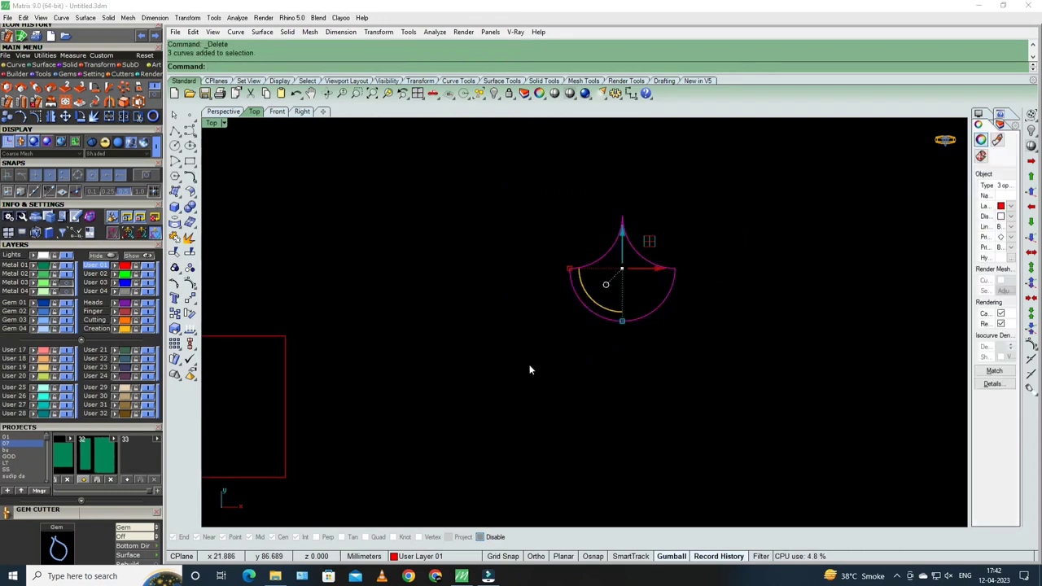
pyautogui.write('-2')
pyautogui.press('Return')
# - Fillet the scallop solid's top edges with FT at radius 0.35
pyautogui.moveTo(649, 297)
pyautogui.mouseDown(button='right')
pyautogui.moveTo(671, 363)
pyautogui.moveTo(843, 379)
pyautogui.mouseUp(button='right')
pyautogui.click(749, 415)
pyautogui.moveTo(751, 421)
pyautogui.mouseDown(button='right')
pyautogui.moveTo(646, 350)
pyautogui.moveTo(647, 369)
pyautogui.mouseUp(button='right')
pyautogui.write('ft')
pyautogui.press('Return')
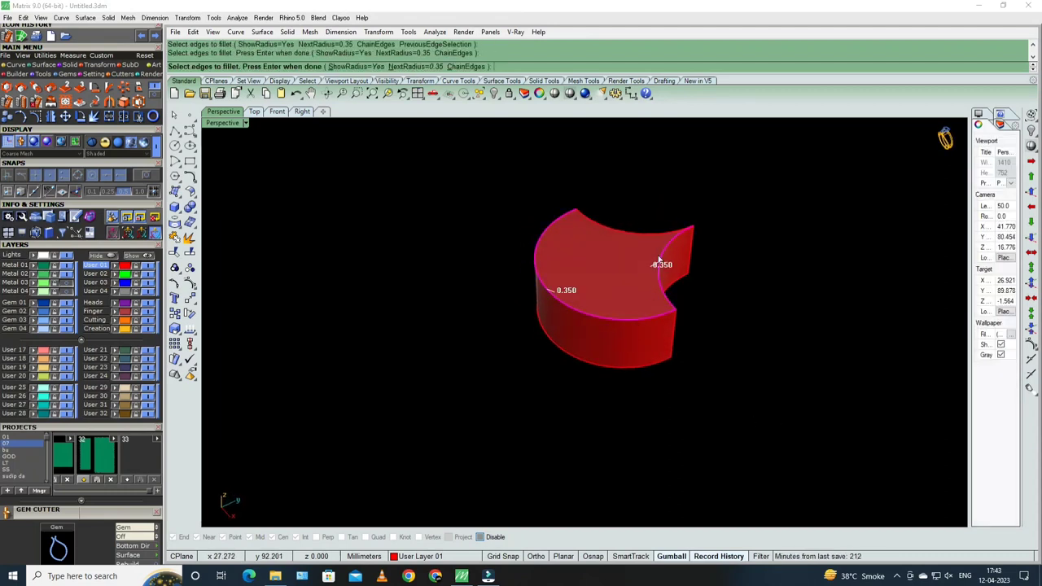
pyautogui.press('Return')
pyautogui.press('Return')
pyautogui.moveTo(693, 356)
pyautogui.mouseDown(button='right')
pyautogui.moveTo(610, 291)
pyautogui.moveTo(665, 342)
pyautogui.mouseUp(button='right')
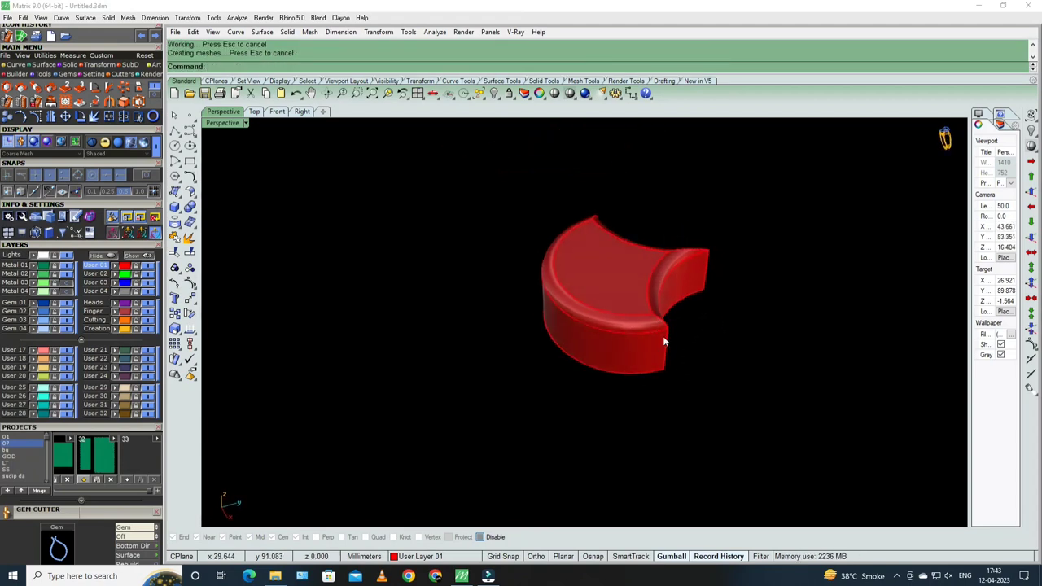
pyautogui.press('Return')
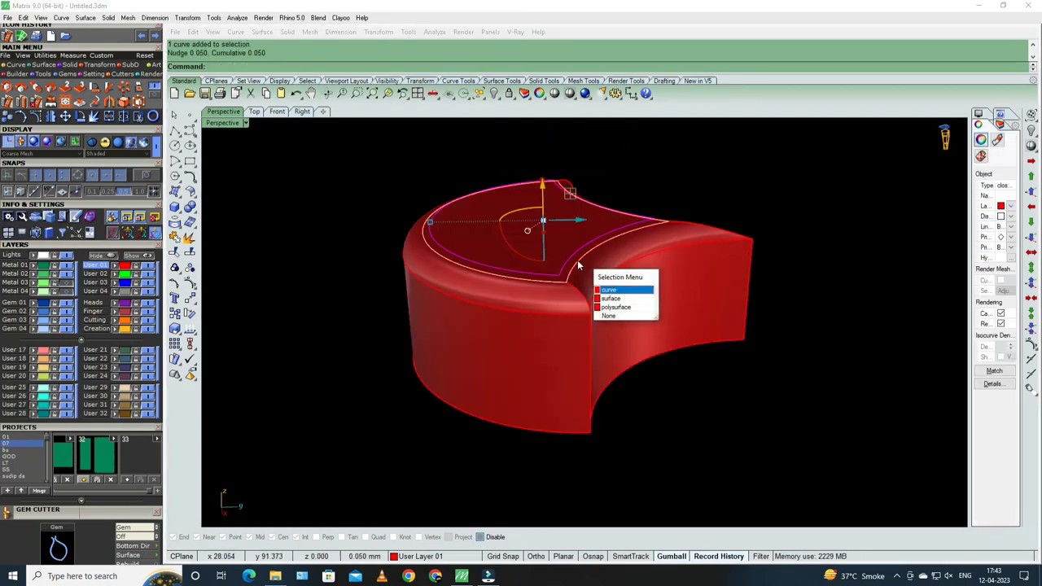
# - Cap the top opening with a Pl patch surface, picking the inner edge curve
pyautogui.write('Pl')
pyautogui.press('Return')
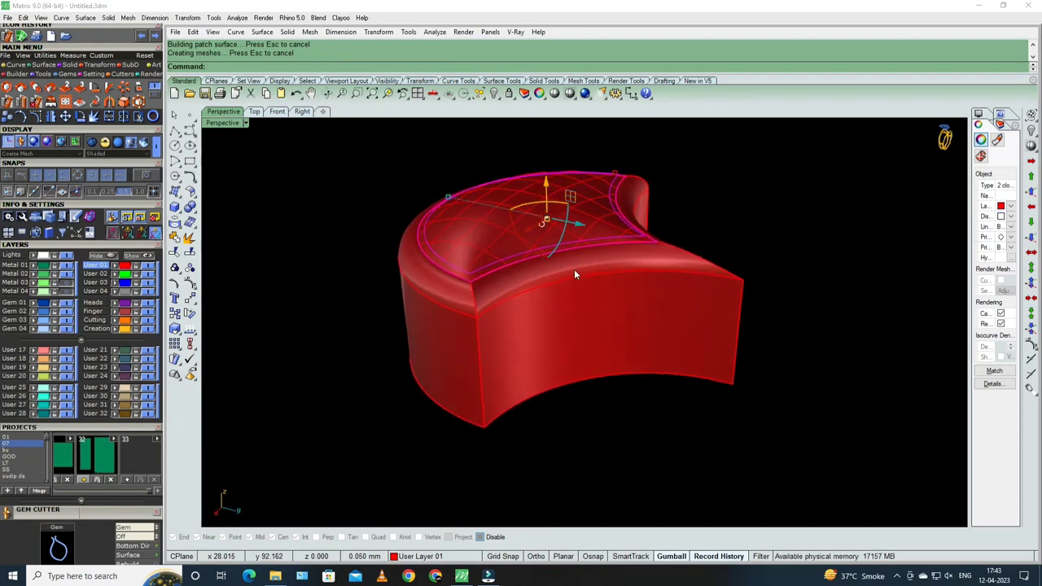
pyautogui.scroll(2, 585, 244)
pyautogui.click(584, 240)
pyautogui.click(585, 237)
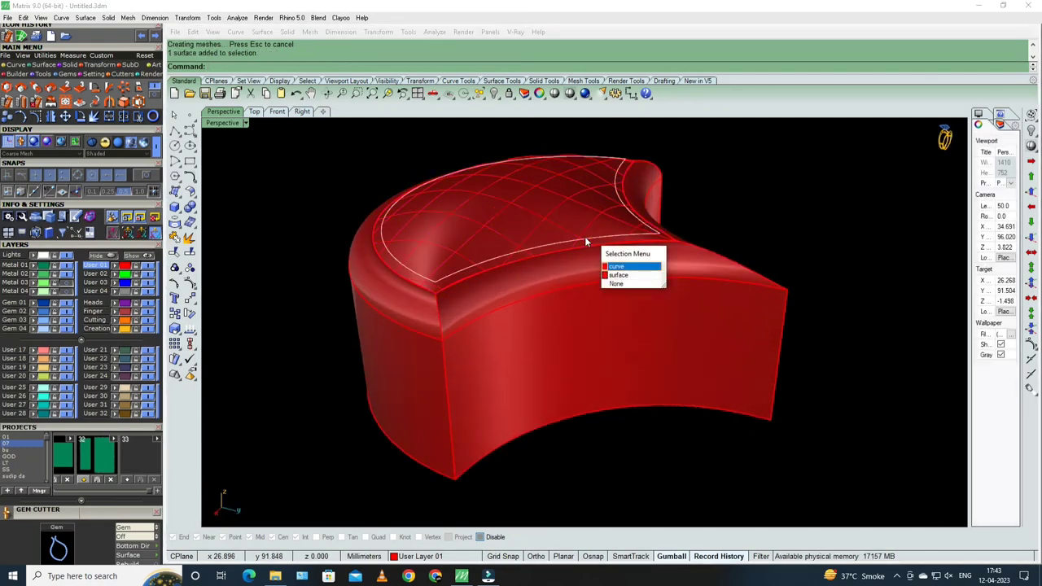
pyautogui.press('Return')
pyautogui.press('Escape')
# - Preview the domed red scale piece in solid shaded display
pyautogui.scroll(-4, 529, 285)
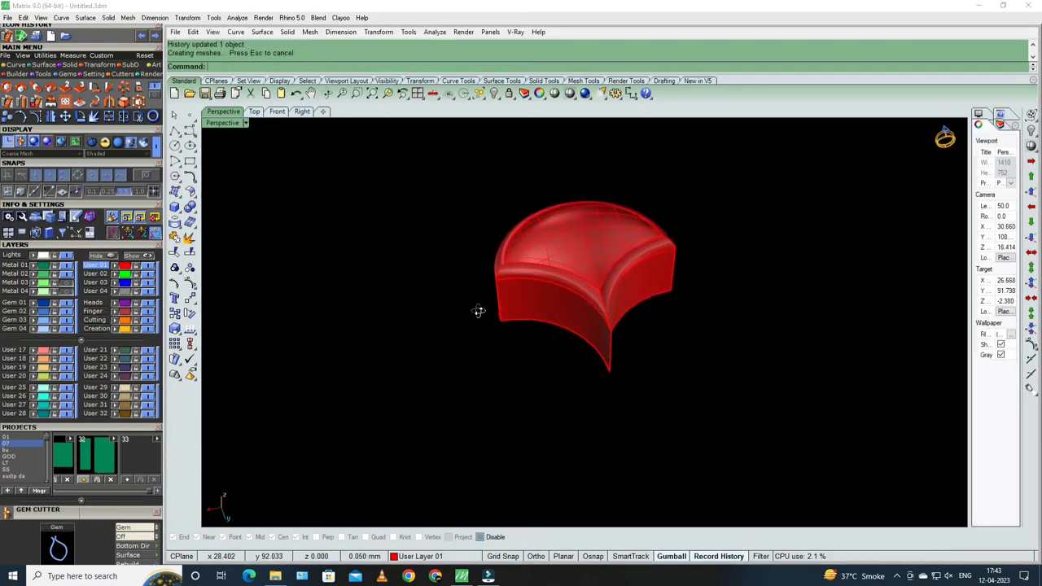
pyautogui.scroll(-1, 489, 302)
pyautogui.moveTo(704, 318); pyautogui.dragTo(599, 275, button='right')
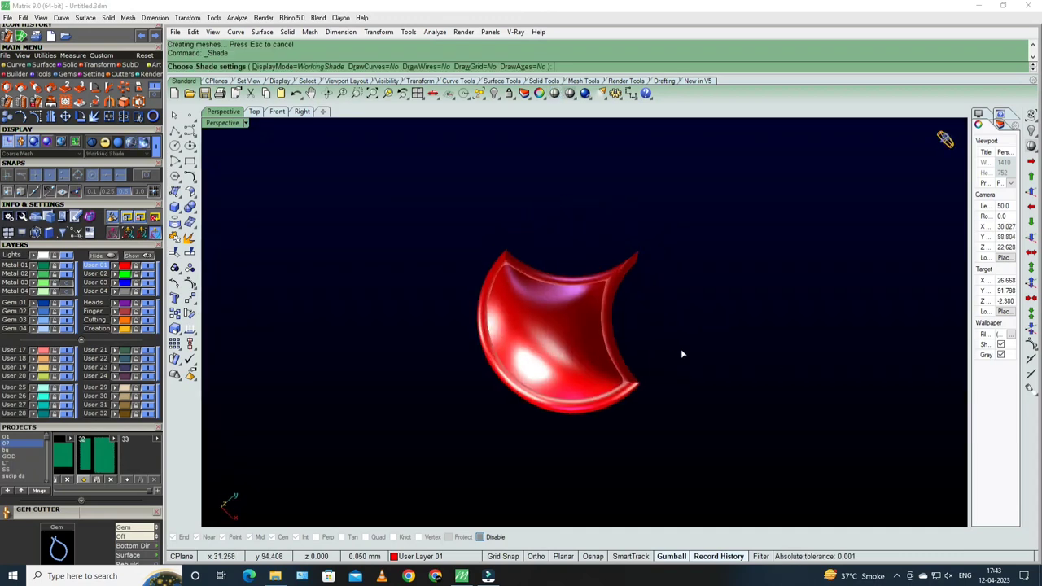
pyautogui.scroll(2, 602, 277)
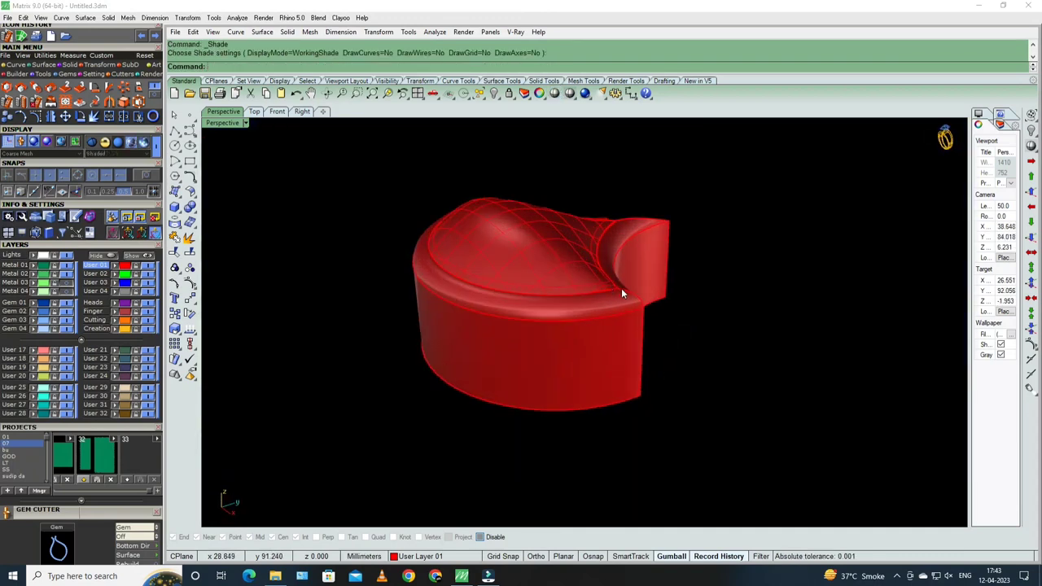
pyautogui.moveTo(621, 289)
pyautogui.mouseDown(button='right')
pyautogui.moveTo(583, 316)
pyautogui.moveTo(596, 308)
pyautogui.moveTo(639, 336)
pyautogui.moveTo(621, 296)
pyautogui.moveTo(563, 268)
pyautogui.moveTo(657, 347)
pyautogui.mouseUp(button='right')
pyautogui.press('Return')
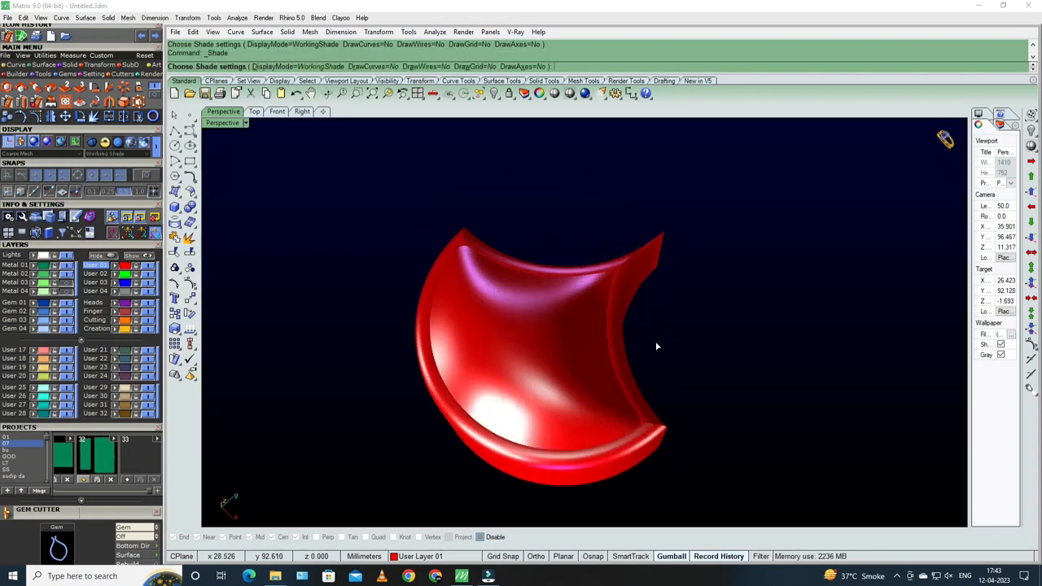
pyautogui.press('Escape')
pyautogui.moveTo(752, 270)
pyautogui.mouseDown(button='right')
pyautogui.moveTo(489, 449)
pyautogui.moveTo(556, 366)
pyautogui.mouseUp(button='right')
# - Copy the red scale shape with cc to four snapped points, forming an overlapping cluster
pyautogui.write('cc')
pyautogui.press('Return')
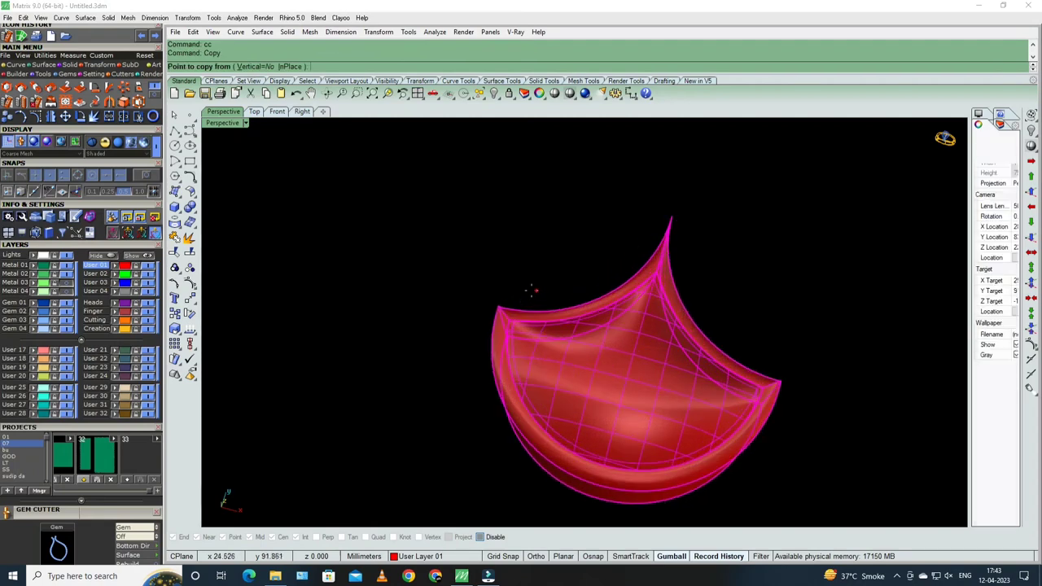
pyautogui.click(499, 307)
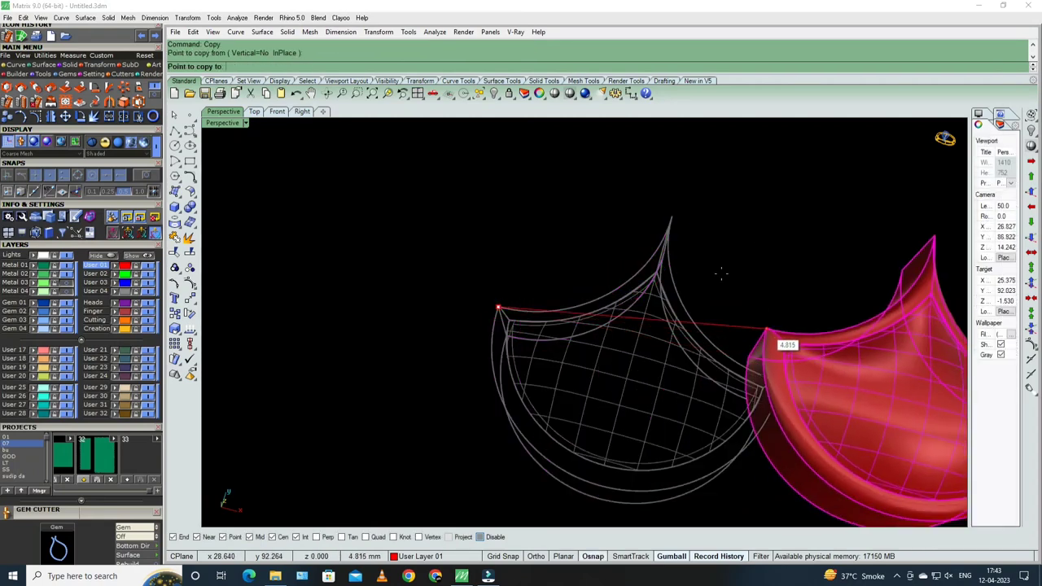
pyautogui.click(656, 231)
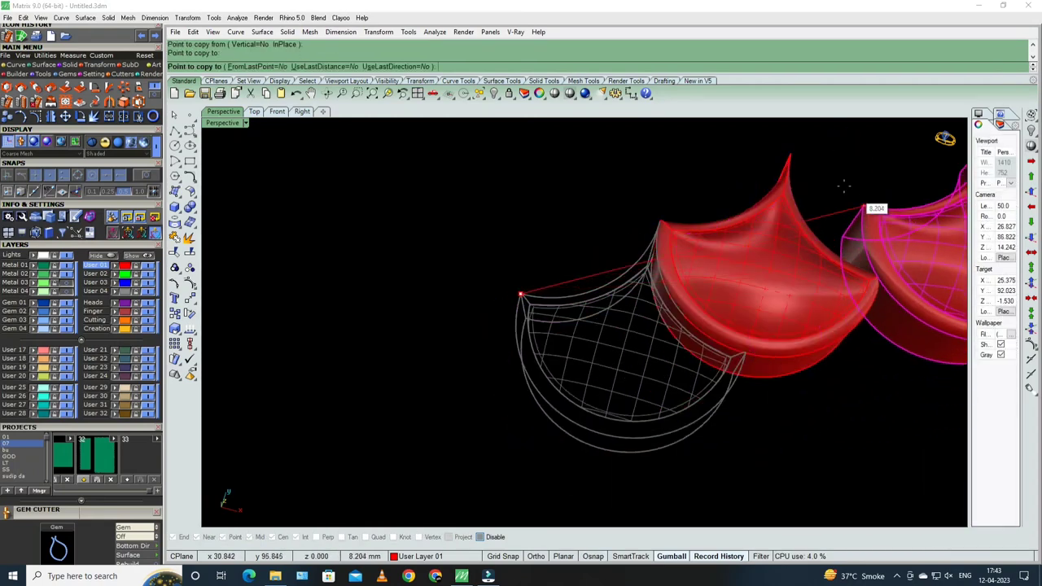
pyautogui.scroll(-1, 794, 153)
pyautogui.click(786, 159)
pyautogui.scroll(-3, 782, 290)
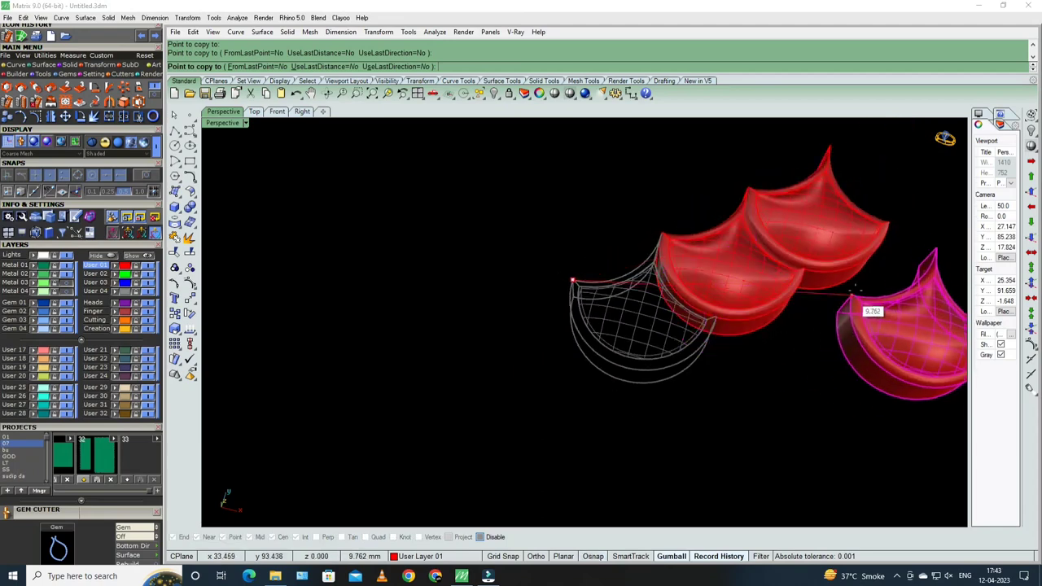
pyautogui.click(806, 271)
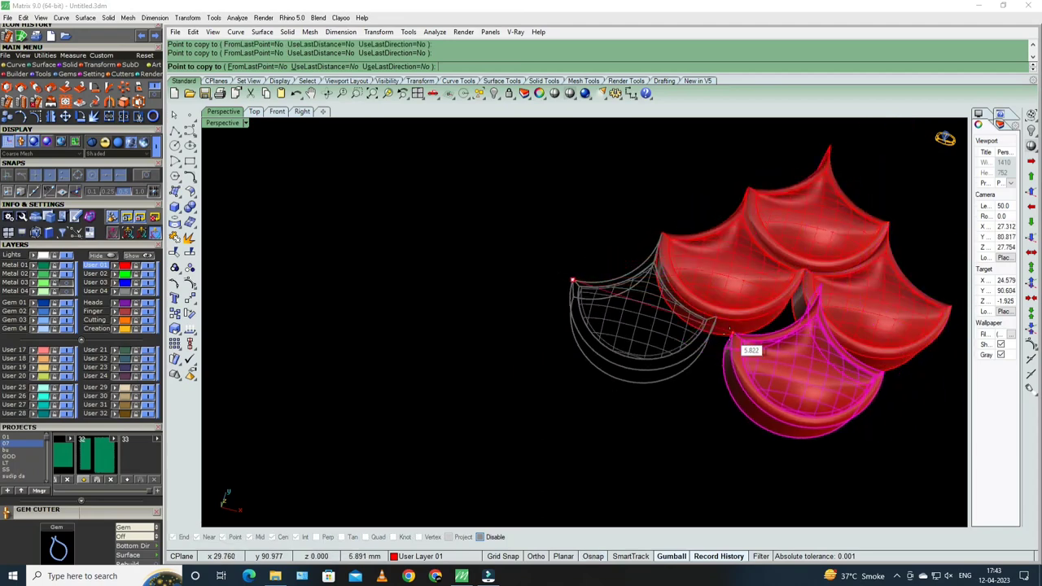
pyautogui.scroll(3, 721, 320)
pyautogui.click(607, 316)
pyautogui.press('Return')
pyautogui.scroll(-3, 606, 206)
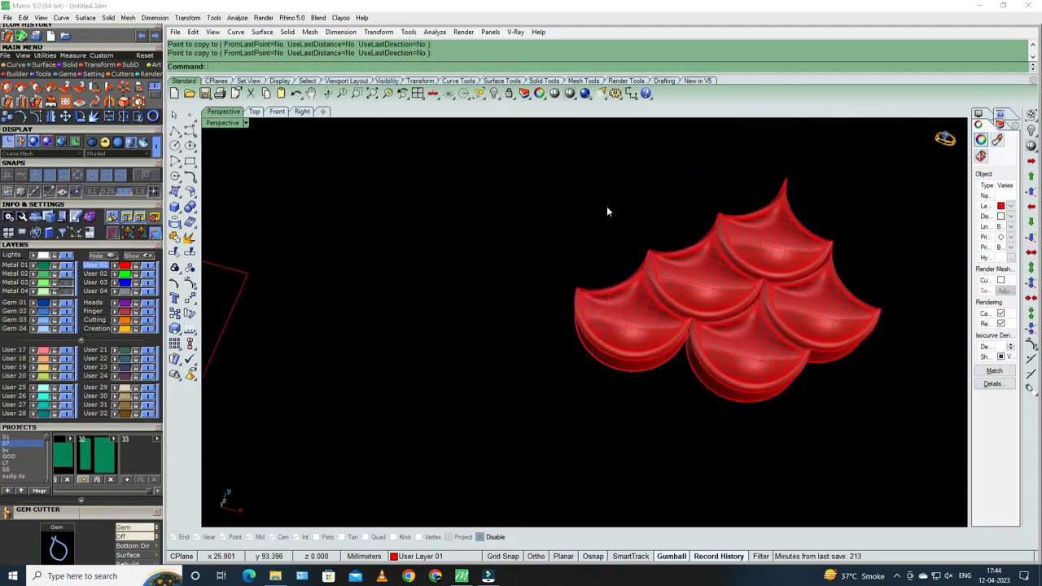
# - Shade the scale cluster and bring the green pyramid-patterned plane into view
pyautogui.click(554, 93)
pyautogui.moveTo(546, 136); pyautogui.dragTo(700, 380, button='right')
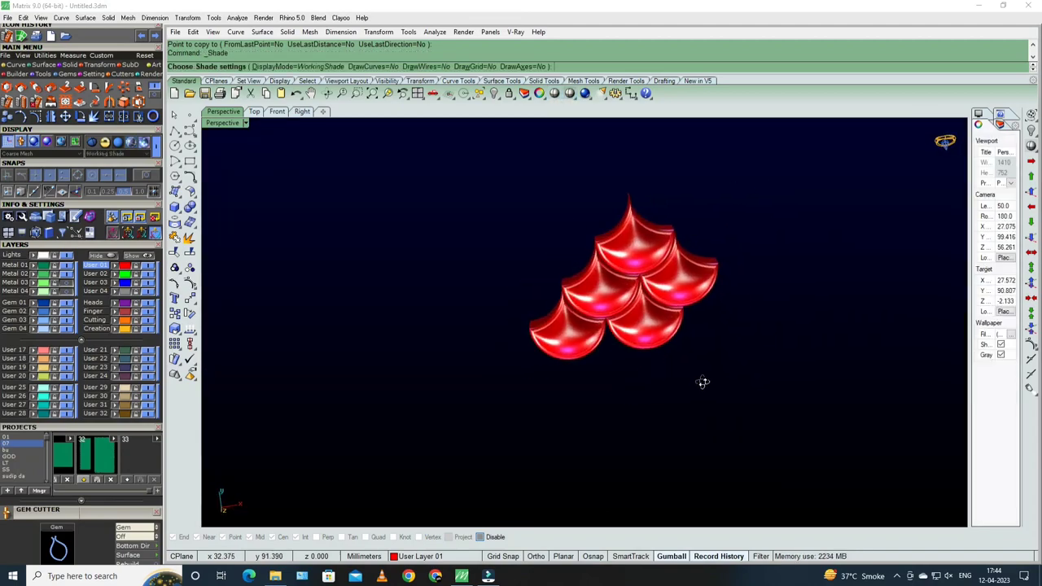
pyautogui.hotkey('ctrl', 'a')
# - Start a WireCut on the pyramid plane using the rectangle as cutter, with default depth
pyautogui.scroll(3, 810, 239)
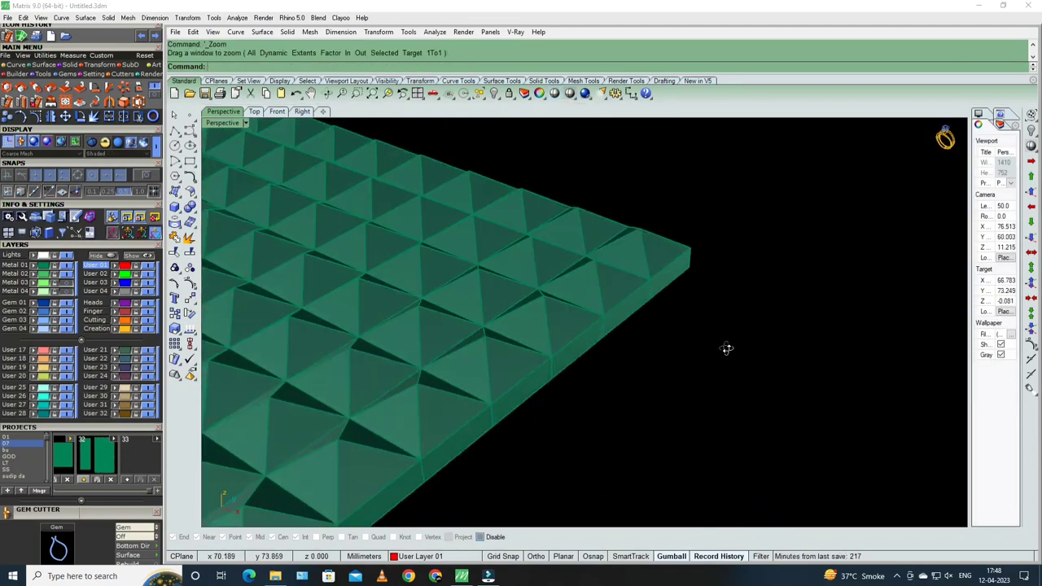
pyautogui.scroll(2, 725, 350)
pyautogui.scroll(2, 675, 331)
pyautogui.moveTo(653, 229)
pyautogui.mouseDown(button='right')
pyautogui.moveTo(558, 342)
pyautogui.moveTo(602, 474)
pyautogui.moveTo(586, 419)
pyautogui.mouseUp(button='right')
pyautogui.scroll(3, 610, 383)
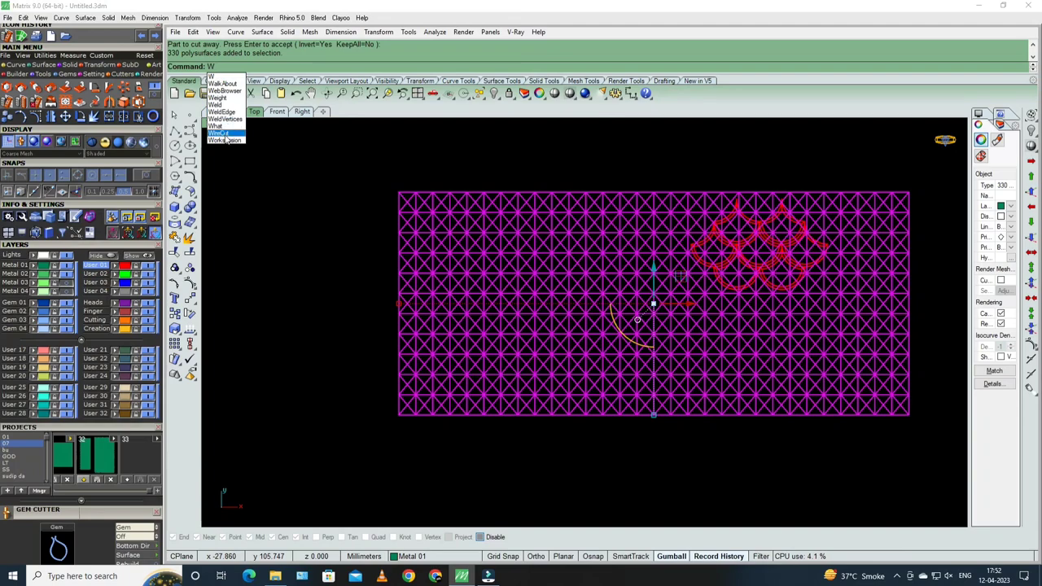
pyautogui.click(220, 133)
pyautogui.scroll(5, 543, 272)
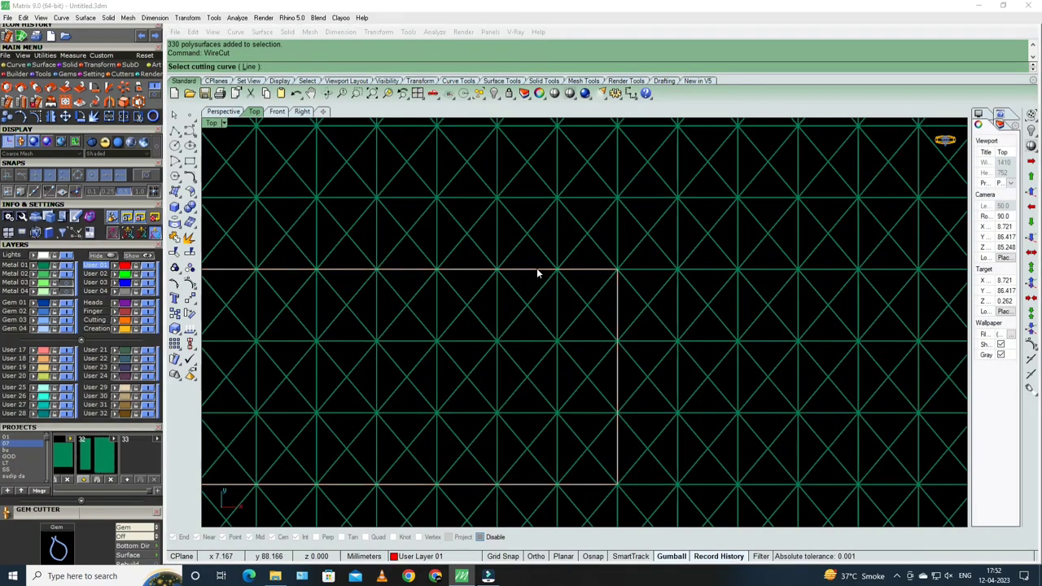
pyautogui.click(536, 268)
pyautogui.press('Return')
pyautogui.scroll(-3, 536, 268)
pyautogui.scroll(-2, 581, 271)
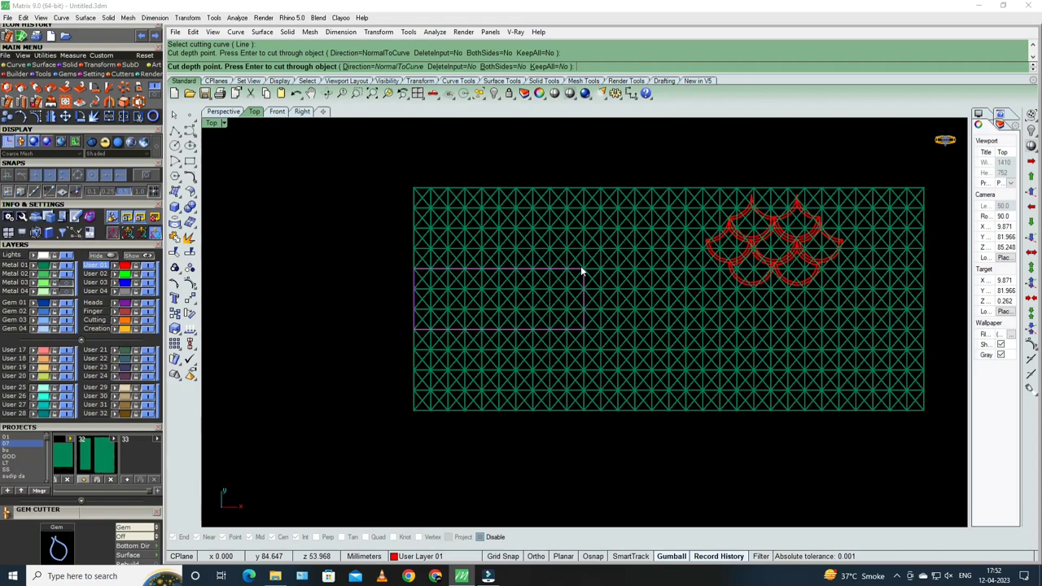
pyautogui.press('Return')
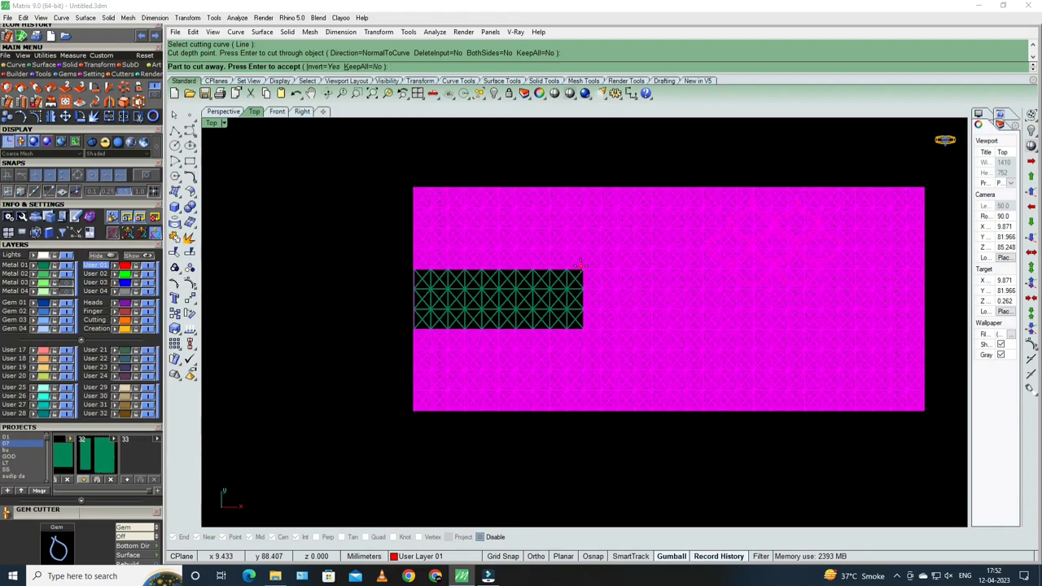
# - Set Invert so only the rectangular strip is kept and apply the cut
pyautogui.scroll(1, 578, 263)
pyautogui.scroll(1, 574, 220)
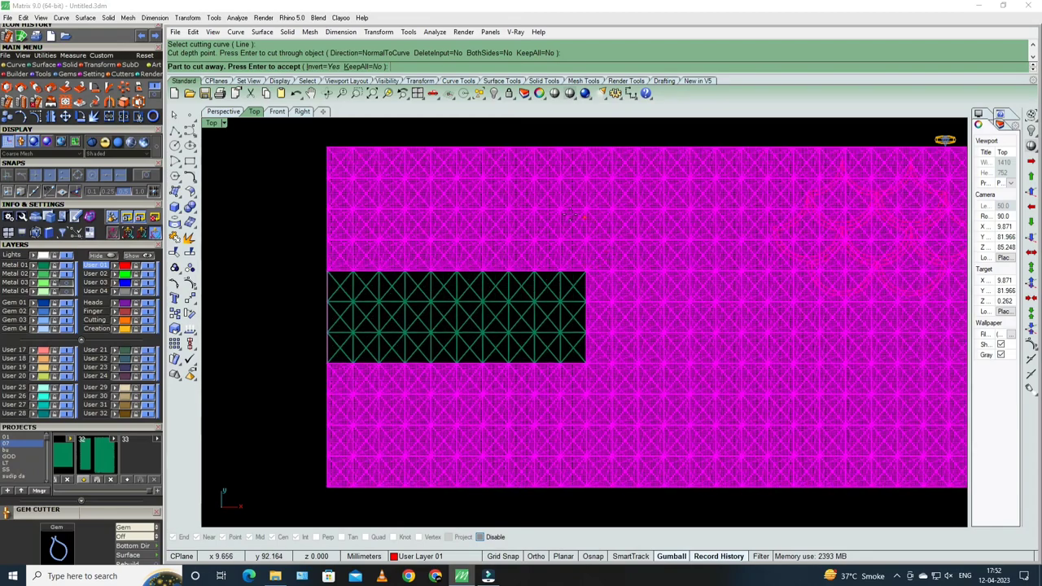
pyautogui.scroll(-1, 559, 259)
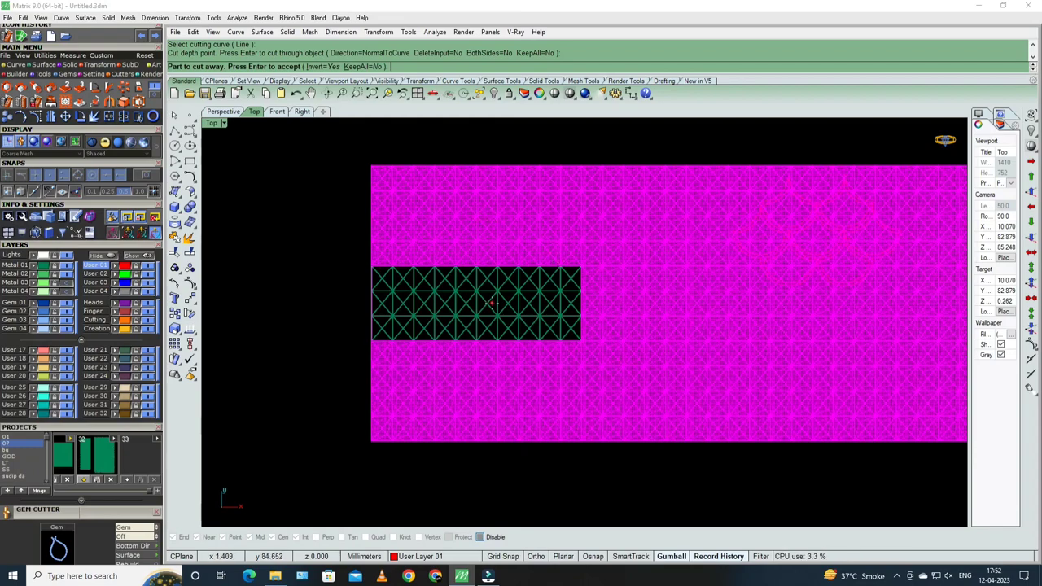
pyautogui.click(494, 299)
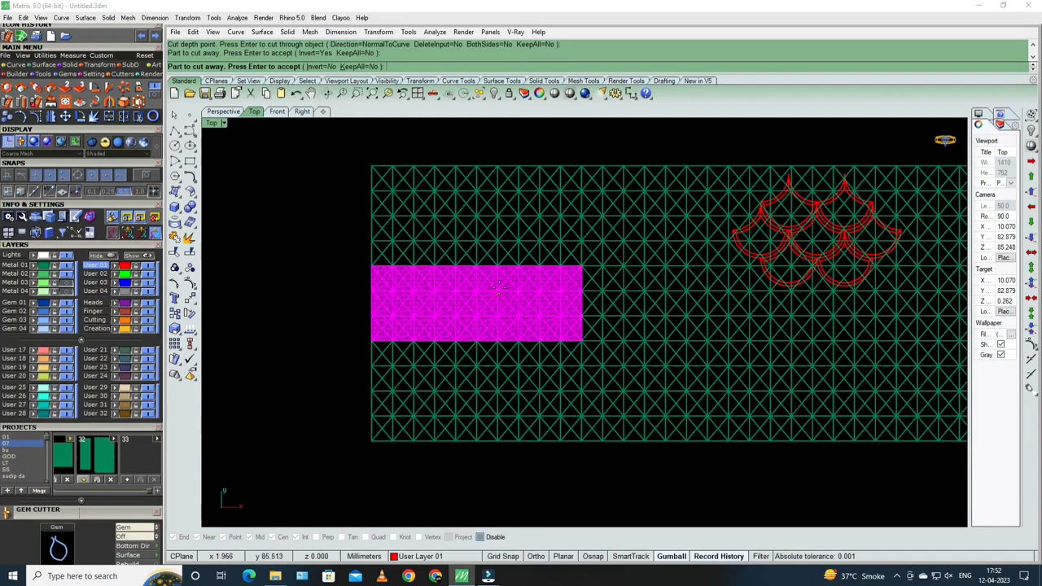
pyautogui.click(592, 224)
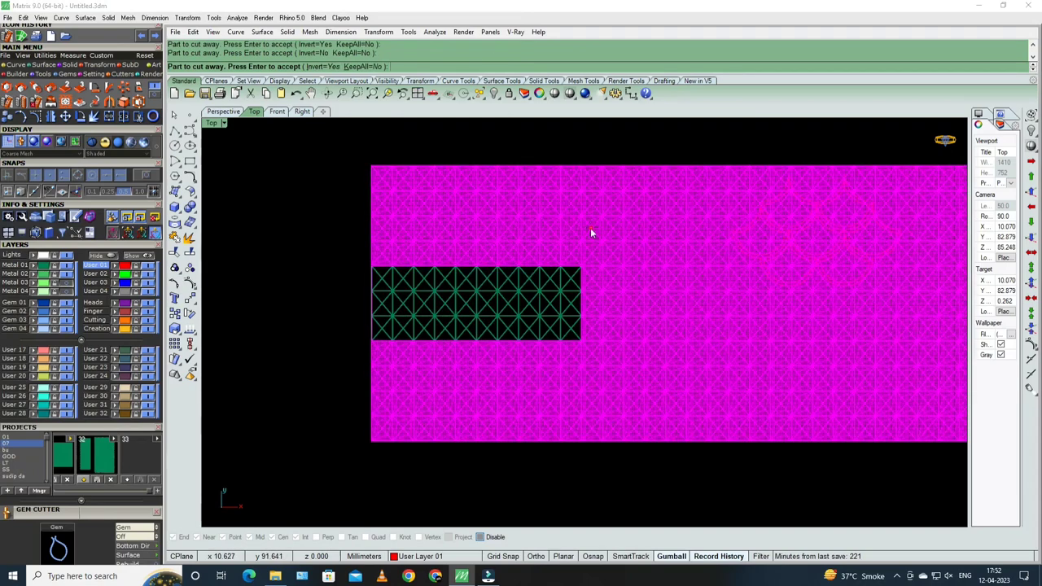
pyautogui.press('Return')
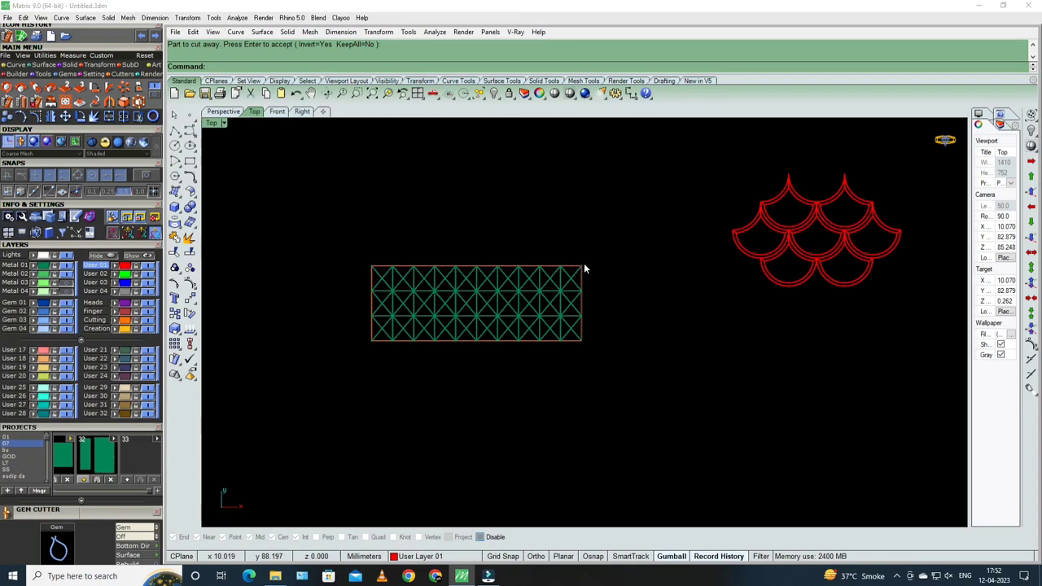
# - Maximize the Perspective view and select the trimmed pyramid strip
pyautogui.hotkey('ctrl', 'F4')
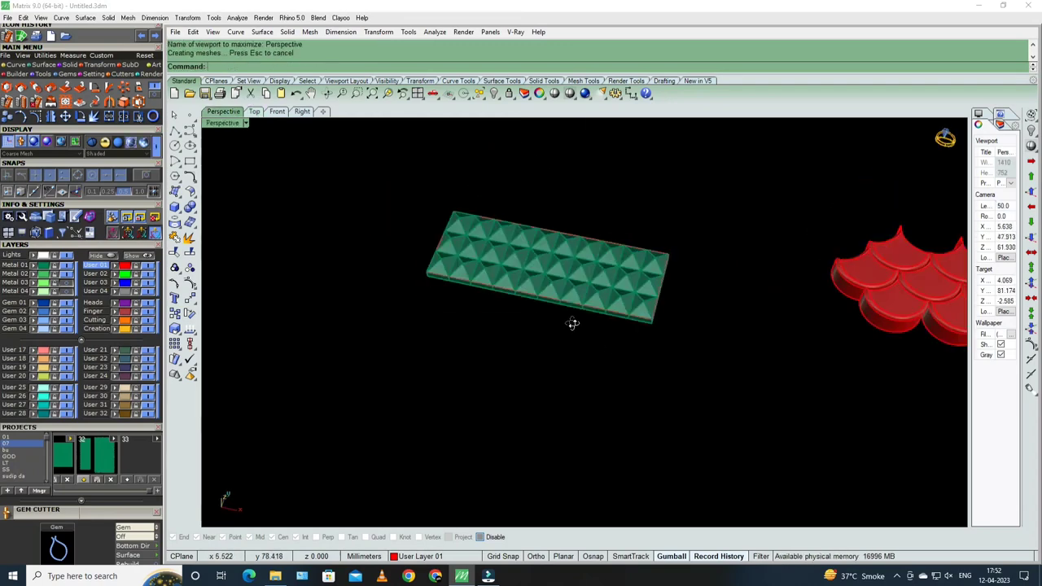
pyautogui.moveTo(572, 320)
pyautogui.mouseDown(button='right')
pyautogui.moveTo(574, 255)
pyautogui.moveTo(663, 372)
pyautogui.mouseUp(button='right')
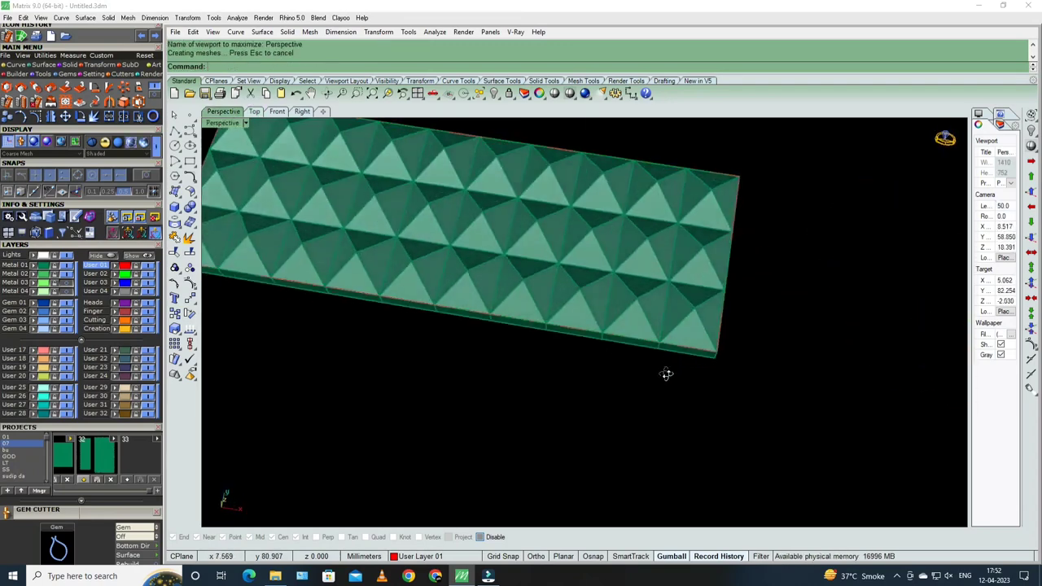
pyautogui.scroll(-3, 631, 311)
pyautogui.click(630, 311)
pyautogui.scroll(-2, 631, 311)
pyautogui.scroll(-2, 619, 265)
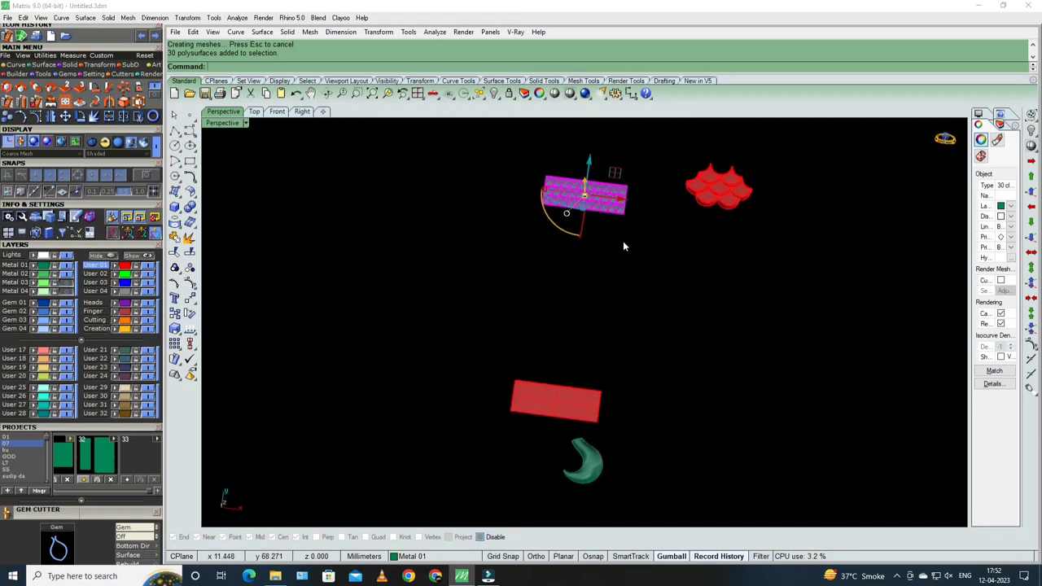
pyautogui.click(623, 241)
pyautogui.scroll(3, 603, 193)
pyautogui.click(601, 192)
pyautogui.scroll(-3, 600, 192)
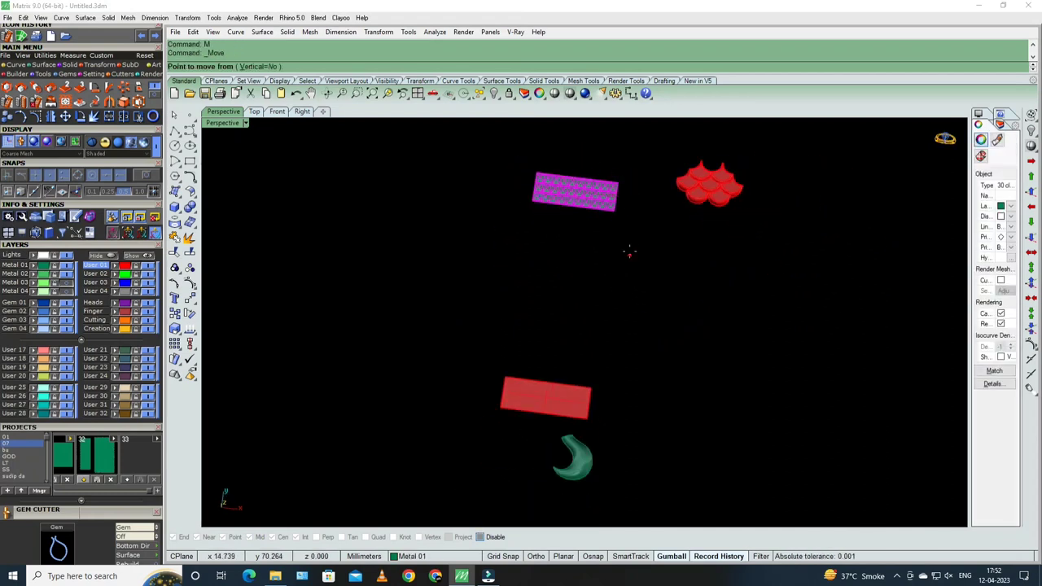
# - Move the 30-piece pyramid strip 50 mm down onto the red plate
pyautogui.press('Escape')
pyautogui.click(597, 199)
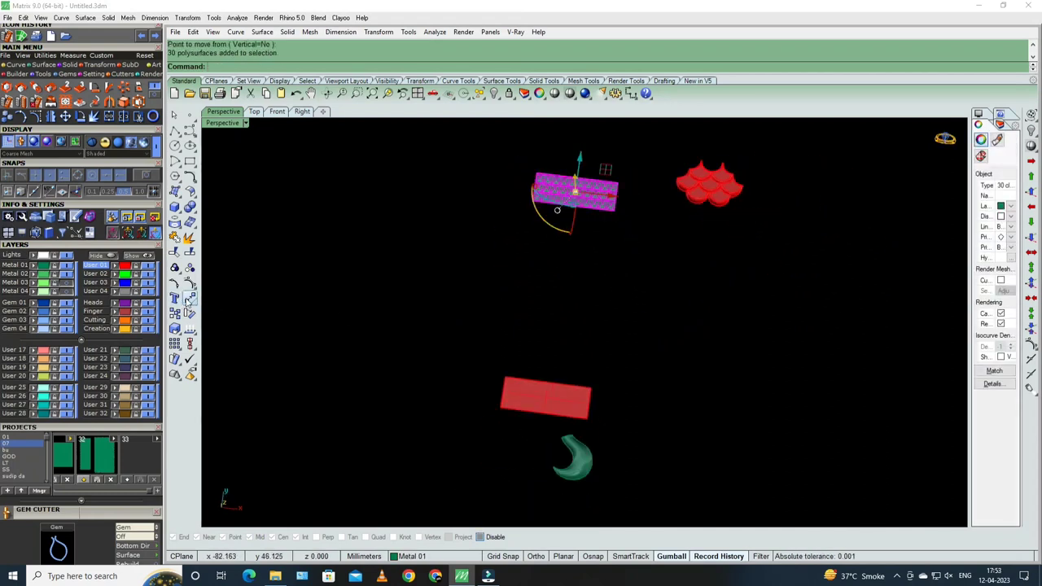
pyautogui.click(624, 258)
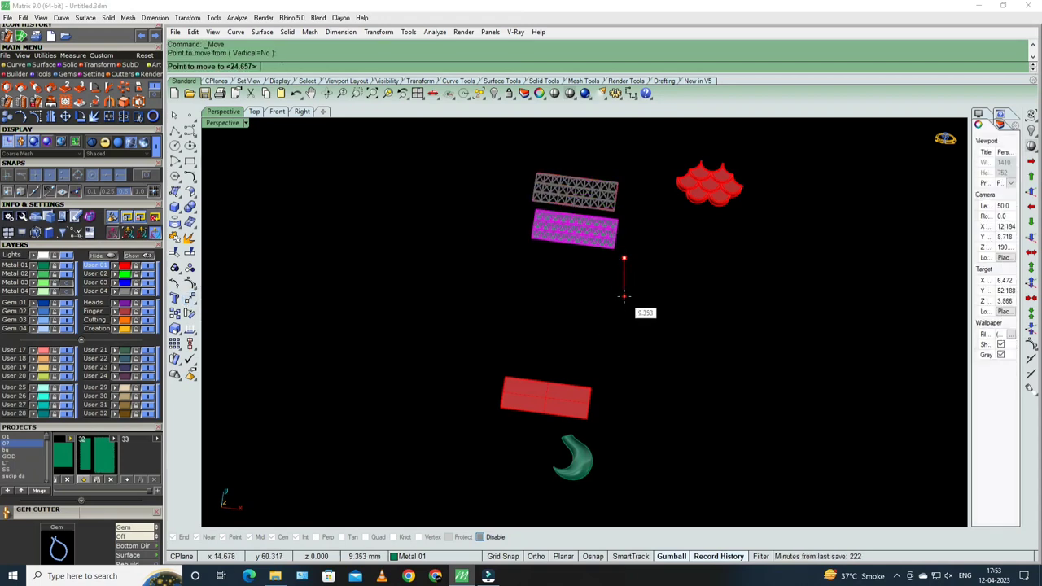
pyautogui.write('50')
pyautogui.press('Return')
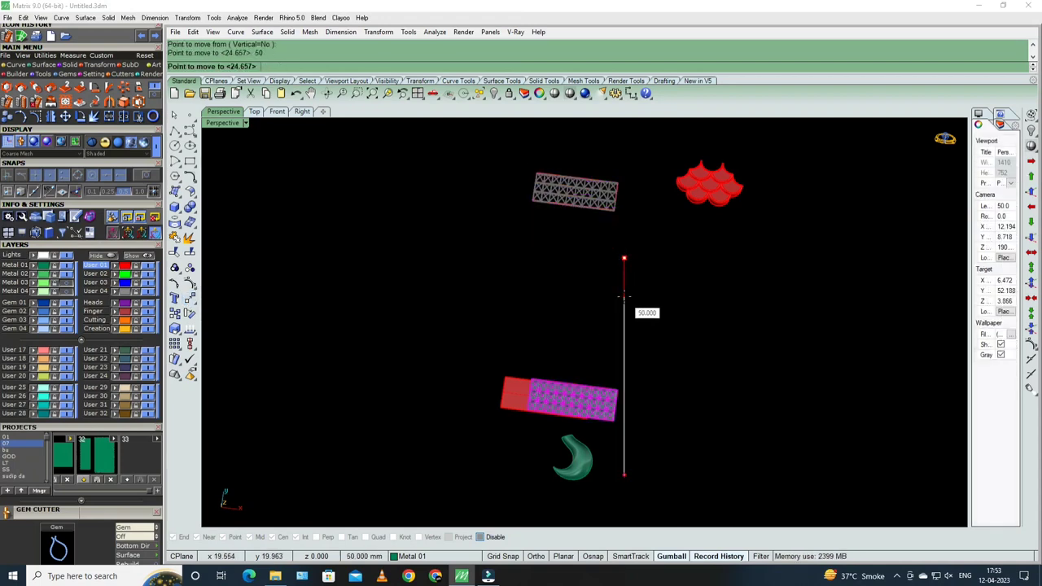
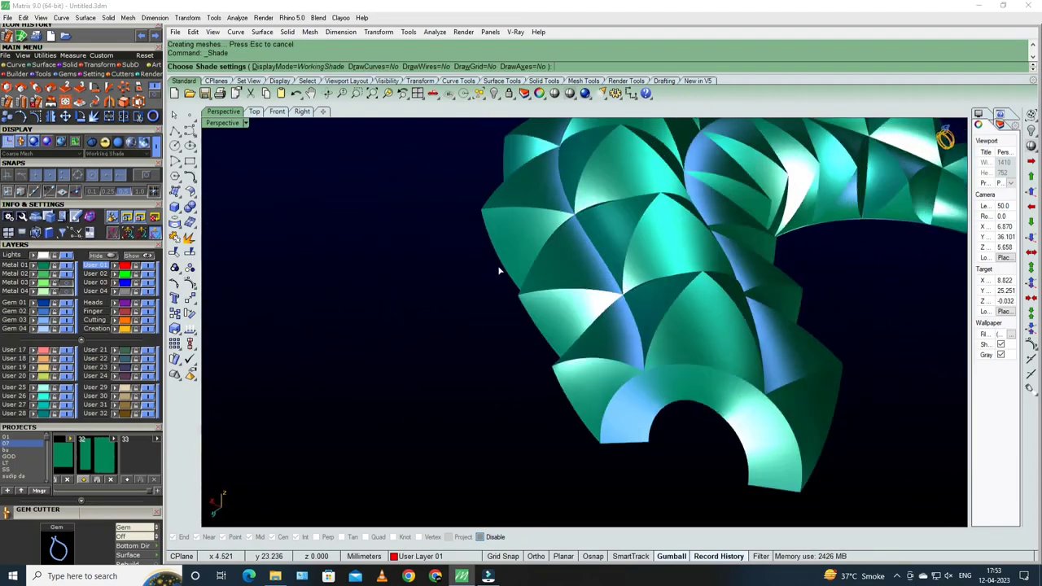
# - Delete the stray end piece at the tip of the green curved band
pyautogui.scroll(-5, 500, 271)
pyautogui.moveTo(500, 270); pyautogui.dragTo(555, 254, button='right')
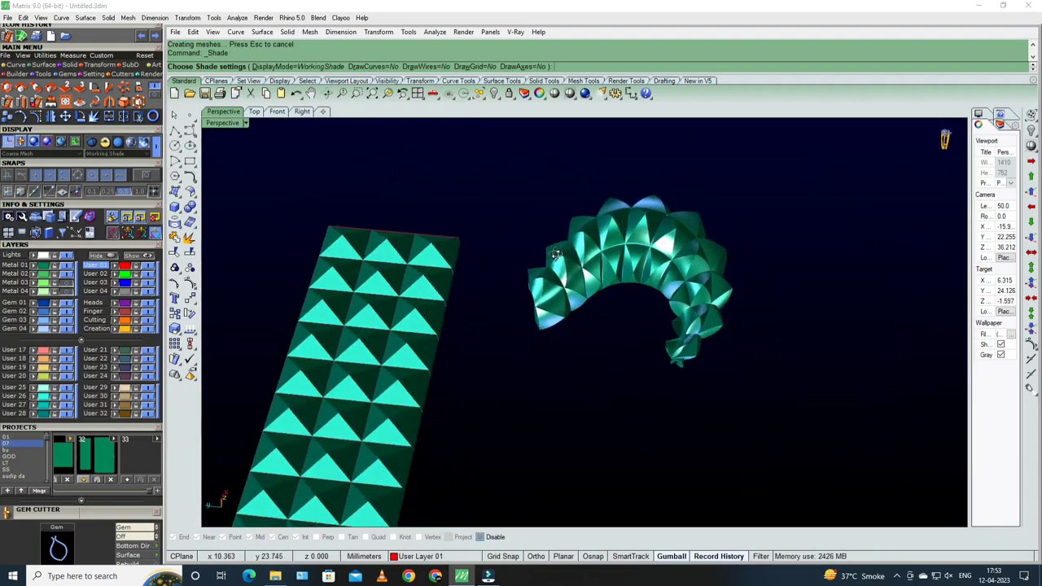
pyautogui.scroll(3, 640, 338)
pyautogui.scroll(3, 589, 310)
pyautogui.moveTo(661, 379); pyautogui.dragTo(553, 295, button='right')
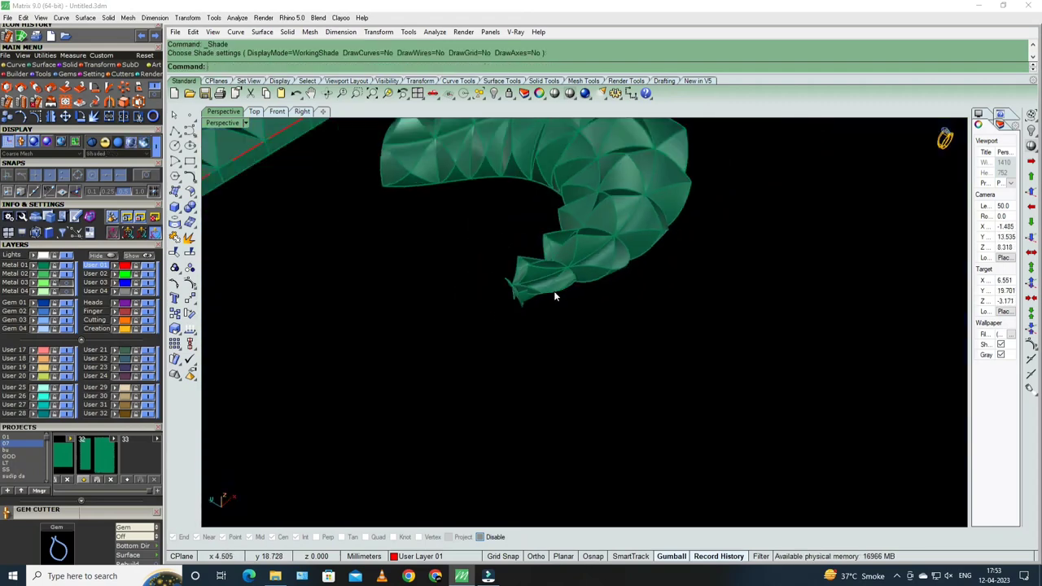
pyautogui.scroll(5, 506, 354)
pyautogui.scroll(-1, 537, 342)
pyautogui.click(586, 351)
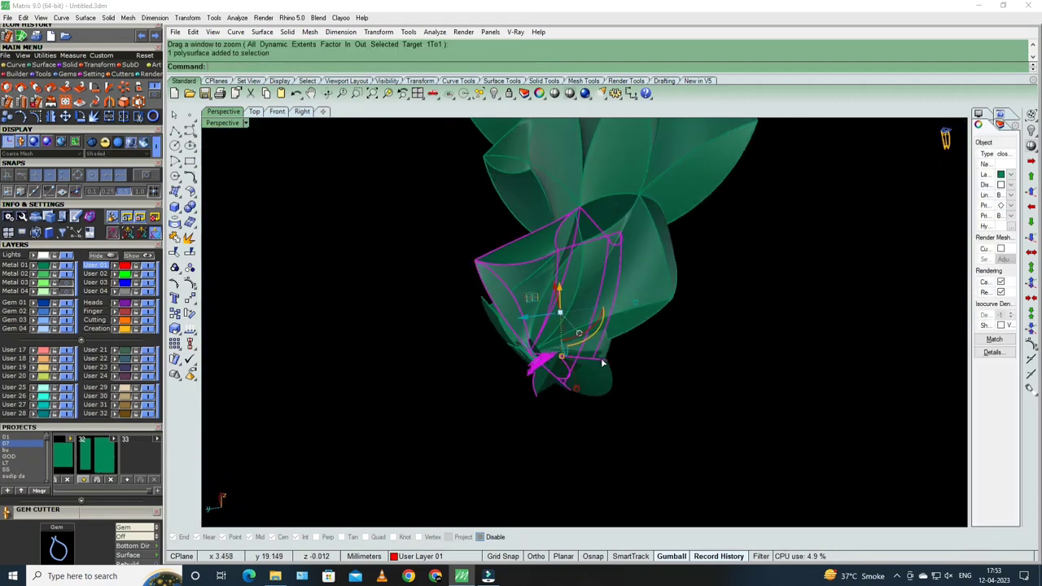
pyautogui.moveTo(587, 350)
pyautogui.mouseDown(button='right')
pyautogui.moveTo(612, 358)
pyautogui.moveTo(490, 339)
pyautogui.moveTo(550, 135)
pyautogui.mouseUp(button='right')
pyautogui.click(550, 339)
pyautogui.press('Delete')
# - Switch to Working Shade, delete a scale surface at the band's tip, then undo to restore it
pyautogui.click(555, 94)
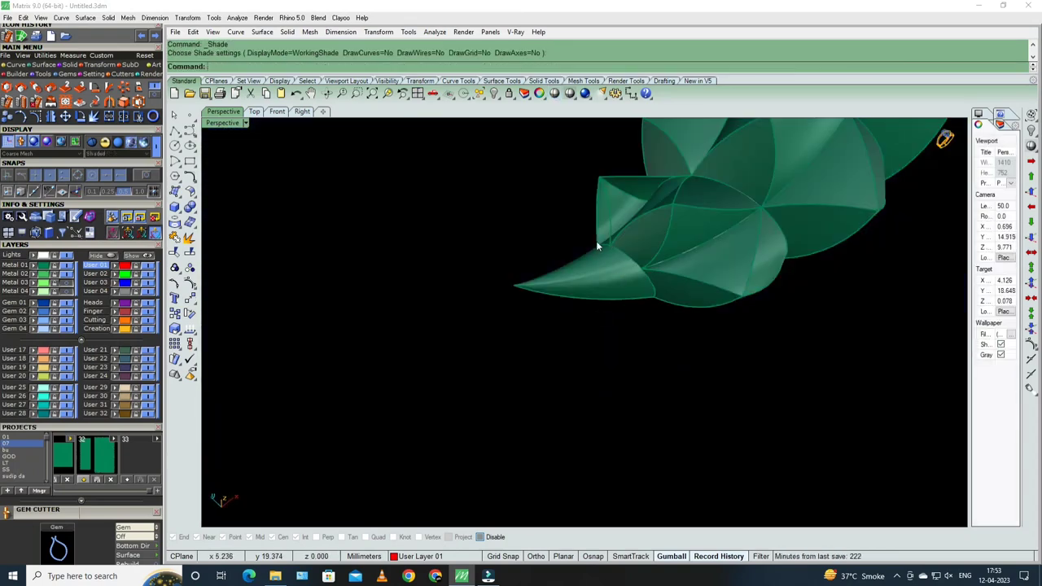
pyautogui.moveTo(669, 242)
pyautogui.mouseDown(button='right')
pyautogui.moveTo(605, 346)
pyautogui.moveTo(532, 372)
pyautogui.moveTo(603, 342)
pyautogui.mouseUp(button='right')
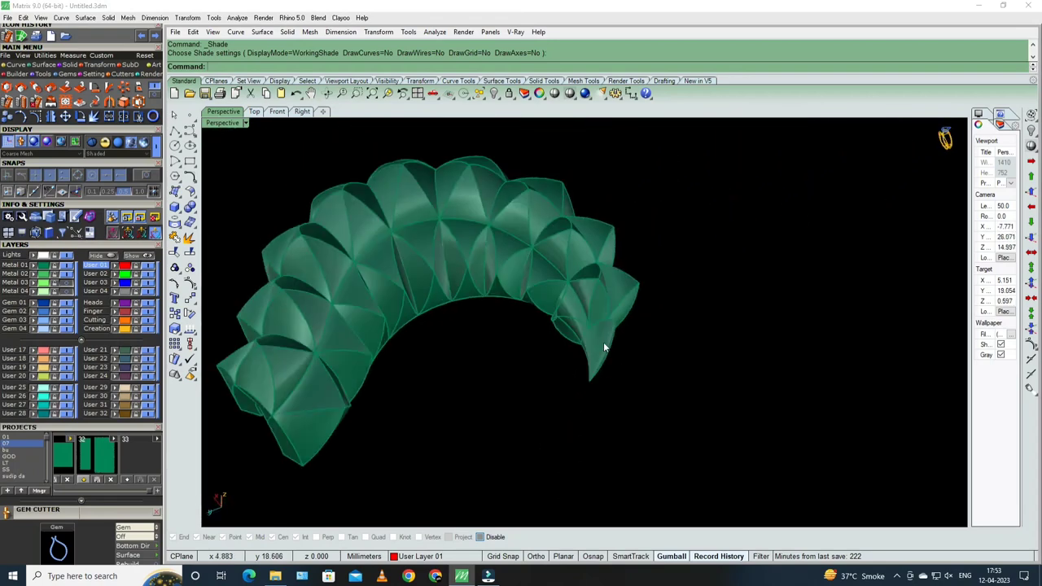
pyautogui.scroll(2, 604, 342)
pyautogui.click(603, 348)
pyautogui.press('Delete')
pyautogui.hotkey('ctrl', 'z')
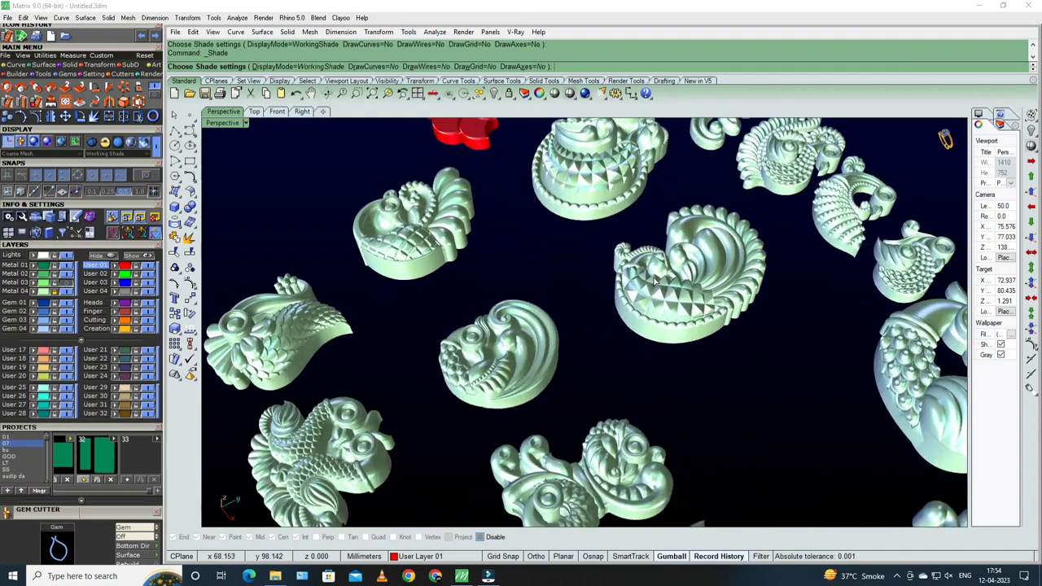
pyautogui.scroll(5, 654, 281)
pyautogui.scroll(-3, 795, 386)
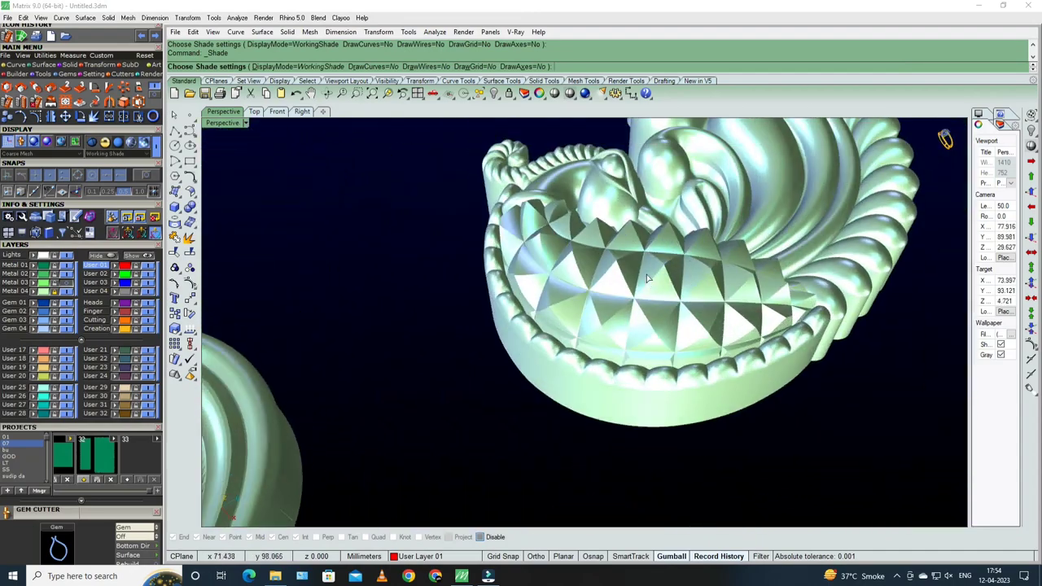
pyautogui.scroll(5, 795, 386)
pyautogui.scroll(-3, 574, 264)
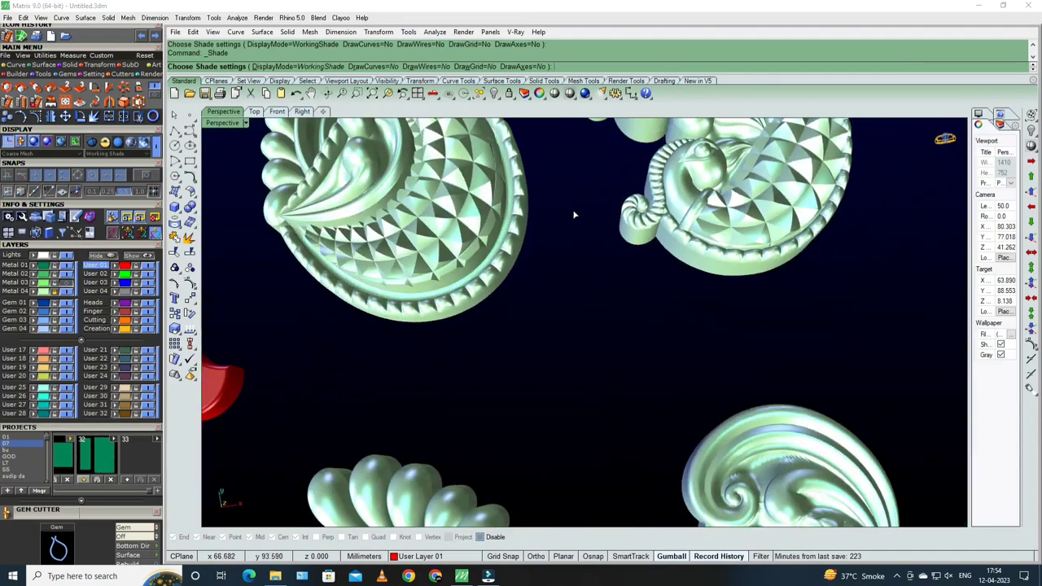
pyautogui.scroll(5, 491, 225)
pyautogui.moveTo(491, 226); pyautogui.dragTo(413, 274, button='right')
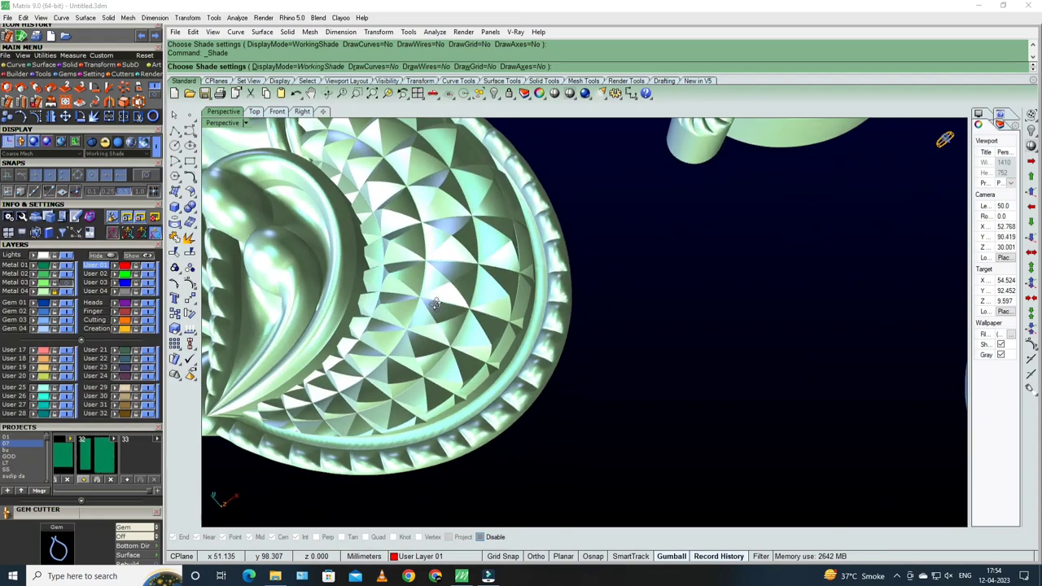
pyautogui.scroll(-3, 413, 274)
pyautogui.moveTo(413, 274); pyautogui.dragTo(502, 311, button='right')
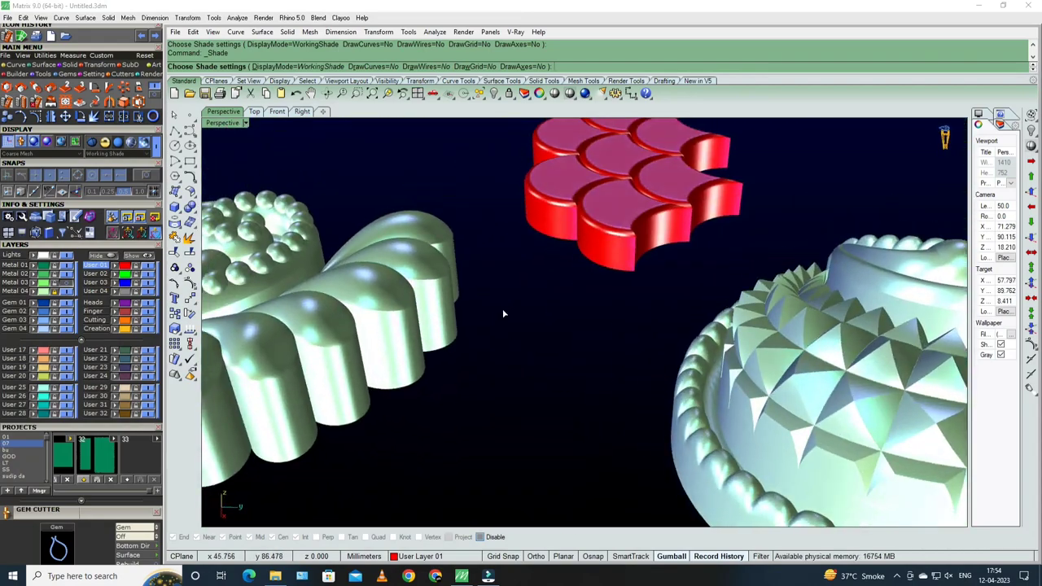
pyautogui.scroll(4, 751, 440)
pyautogui.moveTo(752, 440); pyautogui.dragTo(731, 446, button='right')
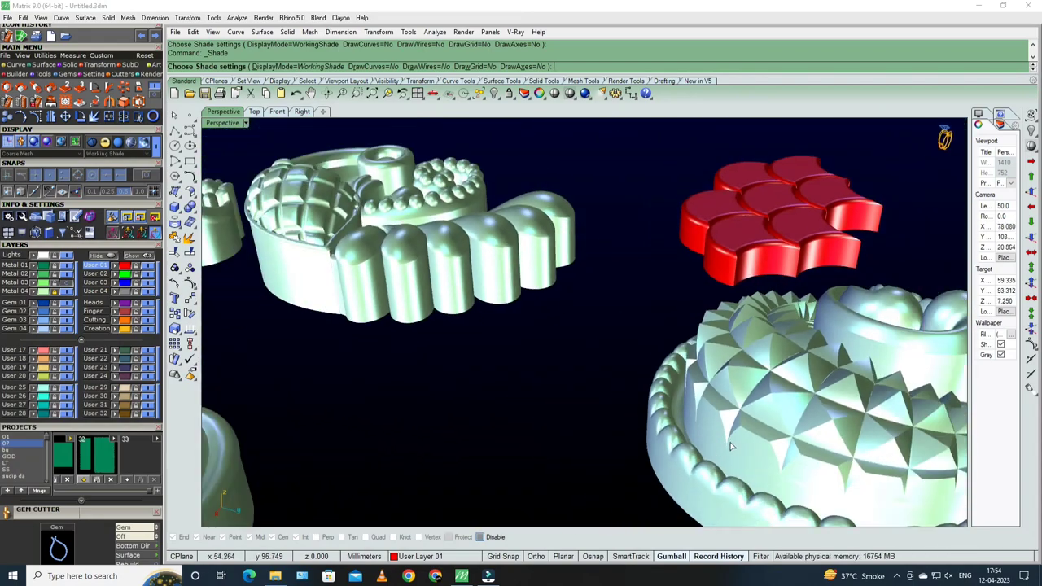
pyautogui.scroll(-2, 768, 432)
pyautogui.scroll(-2, 774, 426)
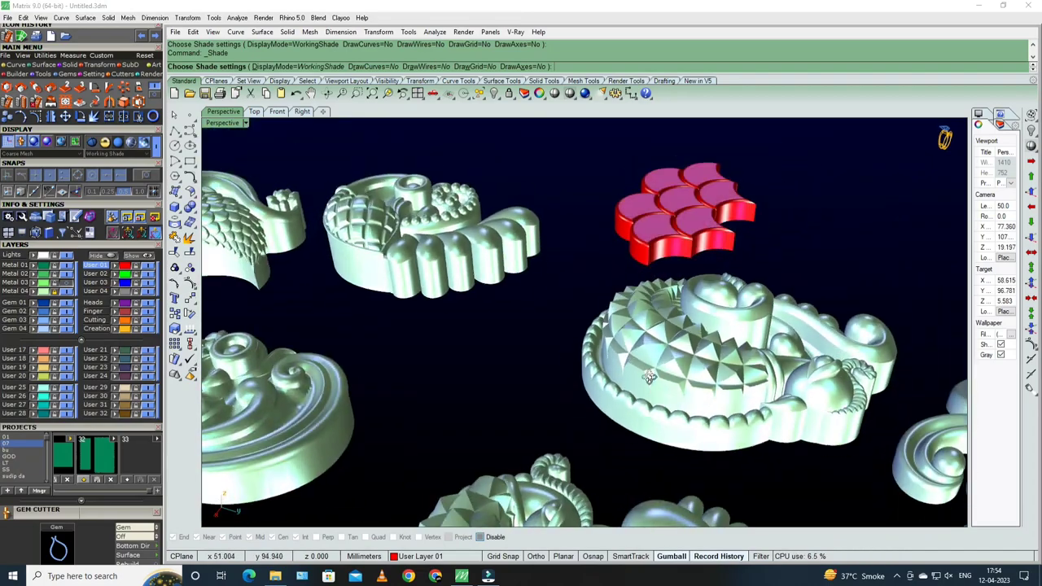
pyautogui.moveTo(774, 426)
pyautogui.mouseDown(button='right')
pyautogui.moveTo(735, 361)
pyautogui.moveTo(720, 297)
pyautogui.moveTo(651, 343)
pyautogui.mouseUp(button='right')
pyautogui.scroll(-2, 720, 297)
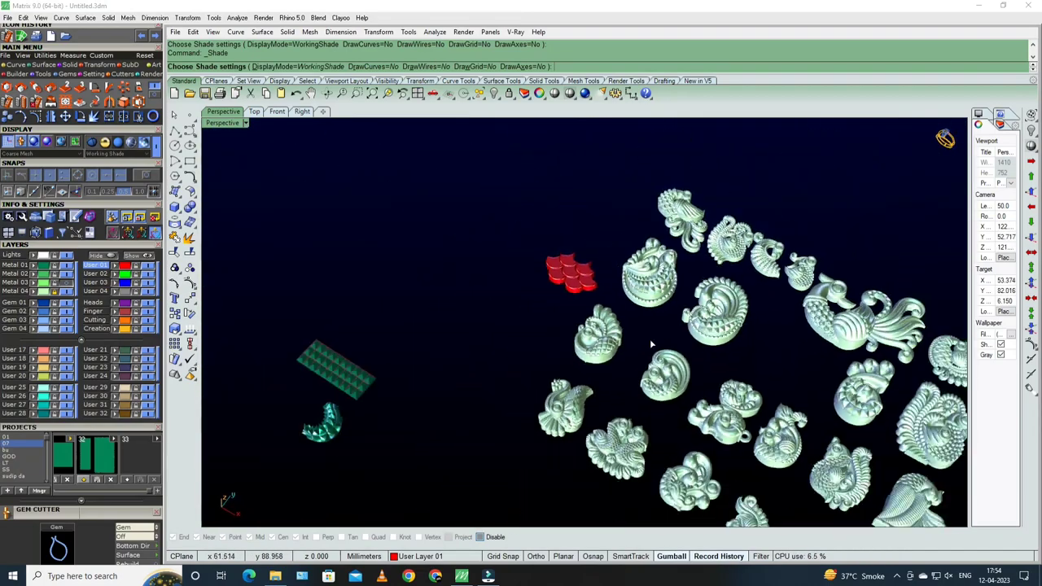
pyautogui.moveTo(553, 358); pyautogui.dragTo(557, 312, button='right')
pyautogui.scroll(5, 557, 312)
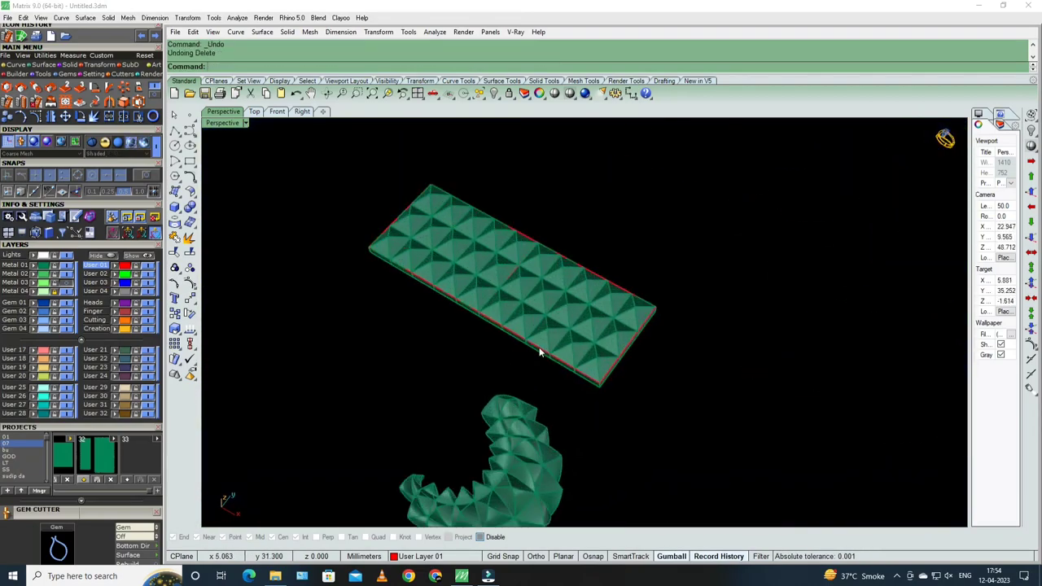
pyautogui.scroll(-8, 539, 352)
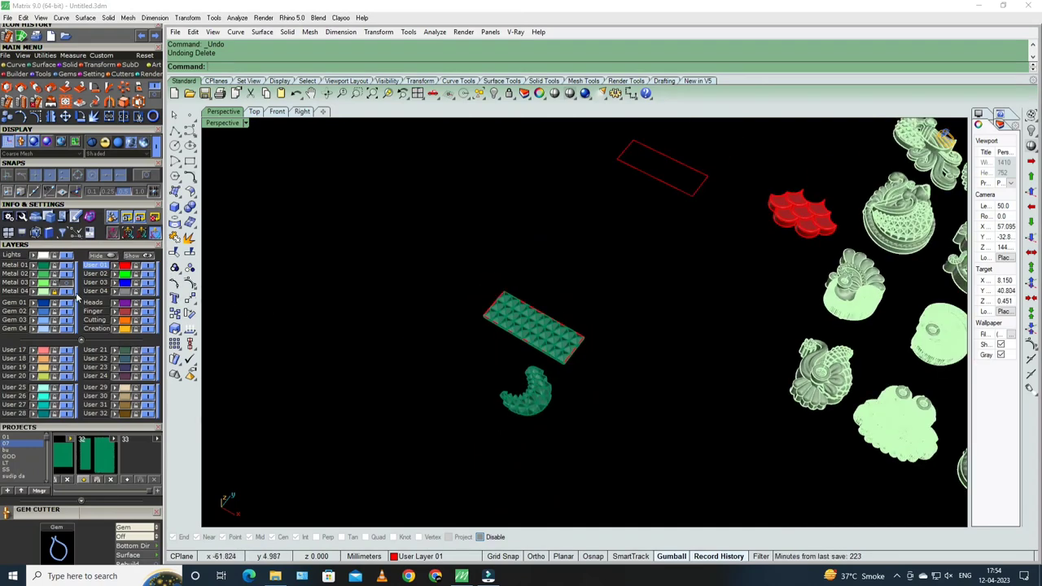
pyautogui.scroll(3, 544, 371)
pyautogui.scroll(3, 589, 376)
pyautogui.moveTo(590, 377)
pyautogui.mouseDown(button='right')
pyautogui.moveTo(626, 267)
pyautogui.moveTo(546, 294)
pyautogui.mouseUp(button='right')
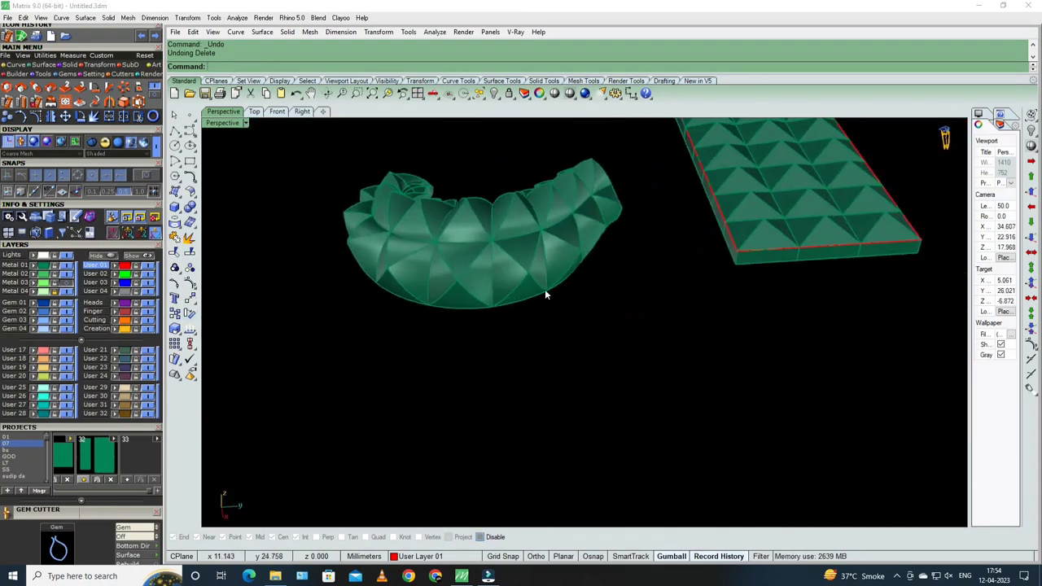
pyautogui.scroll(3, 536, 298)
pyautogui.scroll(3, 530, 301)
pyautogui.scroll(3, 562, 298)
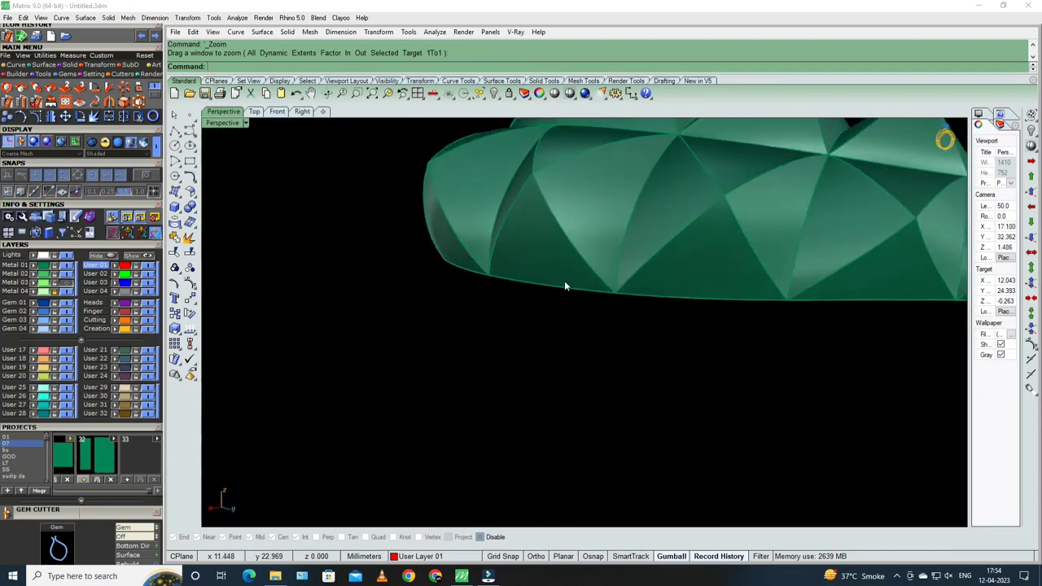
pyautogui.hotkey('ctrl', 'Tab')
pyautogui.scroll(3, 635, 301)
pyautogui.scroll(3, 618, 302)
pyautogui.scroll(-3, 607, 277)
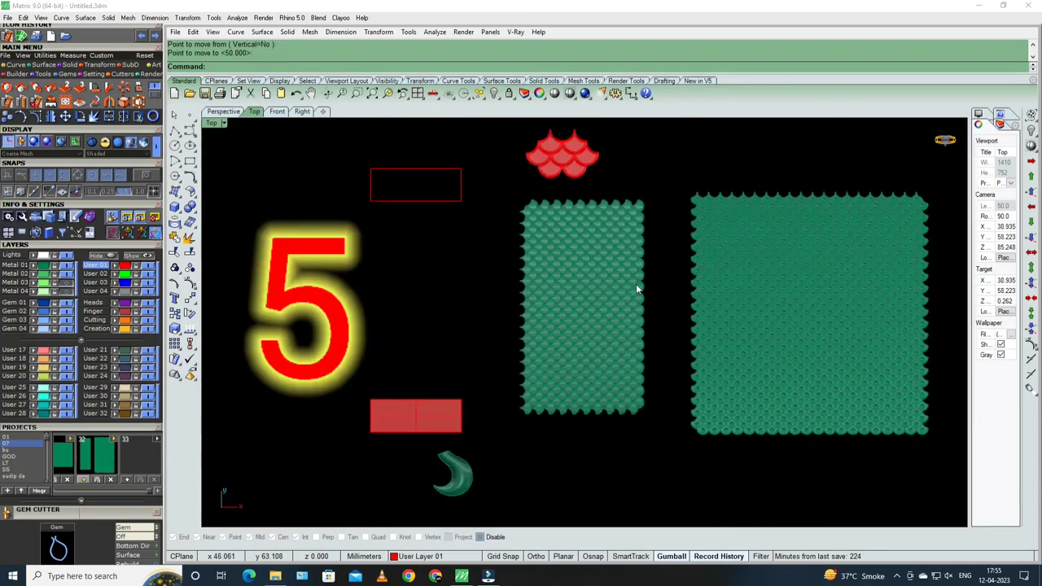
pyautogui.hotkey('ctrl', 'Tab')
pyautogui.scroll(-1, 764, 243)
pyautogui.scroll(5, 689, 283)
pyautogui.scroll(-2, 624, 281)
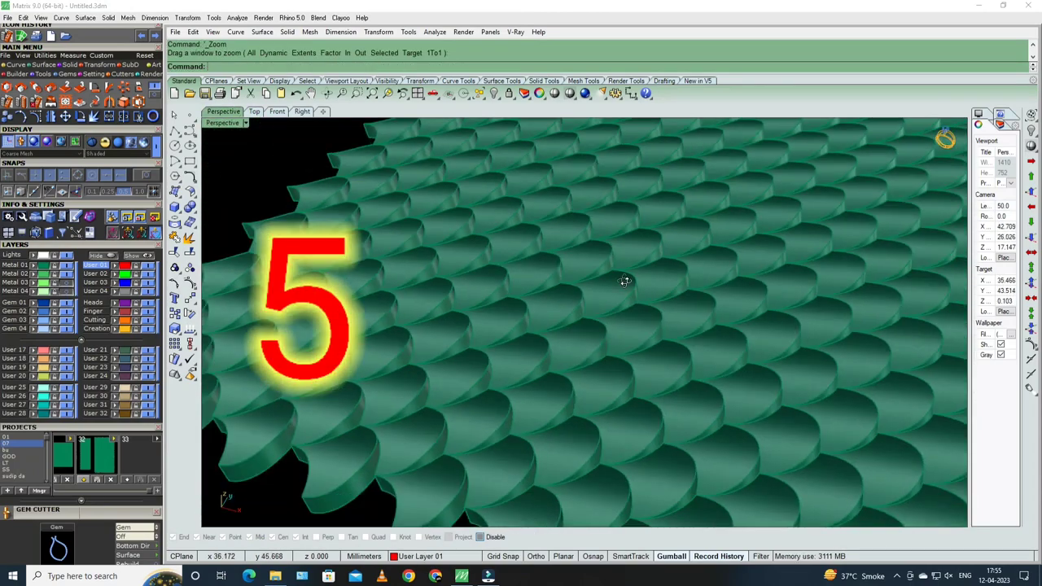
pyautogui.moveTo(625, 281)
pyautogui.mouseDown(button='right')
pyautogui.moveTo(587, 274)
pyautogui.moveTo(677, 317)
pyautogui.moveTo(760, 244)
pyautogui.mouseUp(button='right')
pyautogui.scroll(3, 586, 274)
pyautogui.scroll(-3, 677, 317)
pyautogui.scroll(2, 688, 294)
pyautogui.scroll(3, 664, 318)
pyautogui.scroll(2, 735, 312)
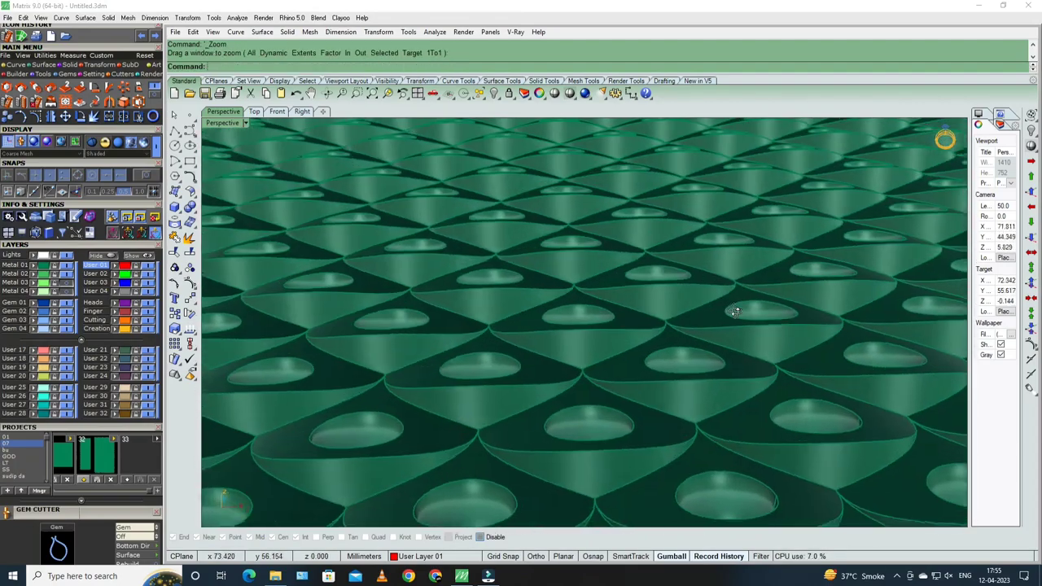
pyautogui.scroll(-3, 735, 312)
pyautogui.scroll(-3, 709, 304)
pyautogui.moveTo(698, 344)
pyautogui.mouseDown(button='right')
pyautogui.moveTo(618, 322)
pyautogui.moveTo(679, 275)
pyautogui.mouseUp(button='right')
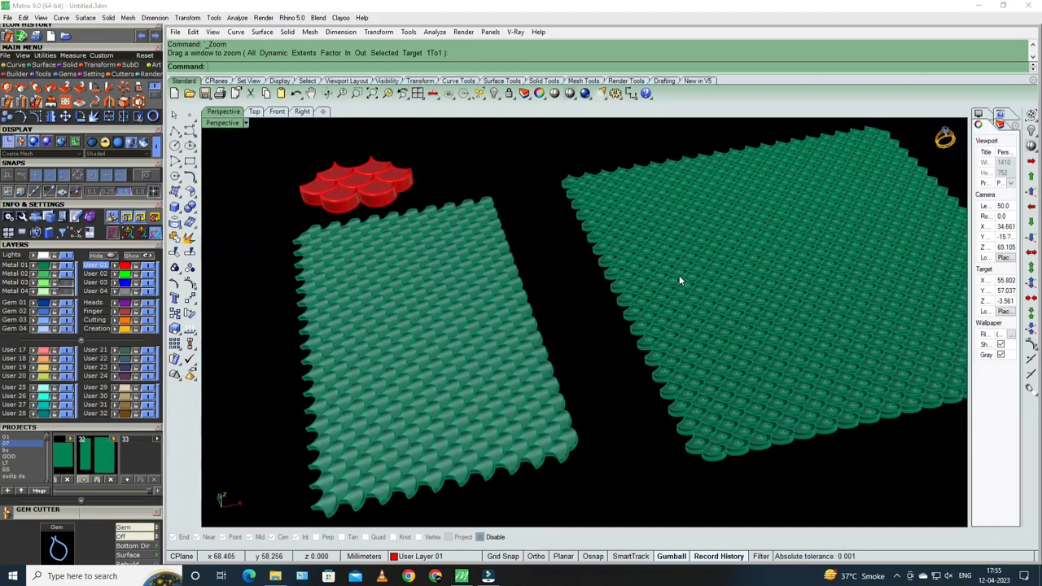
pyautogui.click(679, 281)
# - Delete the right-hand scale plate and switch to the top view
pyautogui.press('Delete')
pyautogui.click(493, 335)
pyautogui.hotkey('ctrl', 'F1')
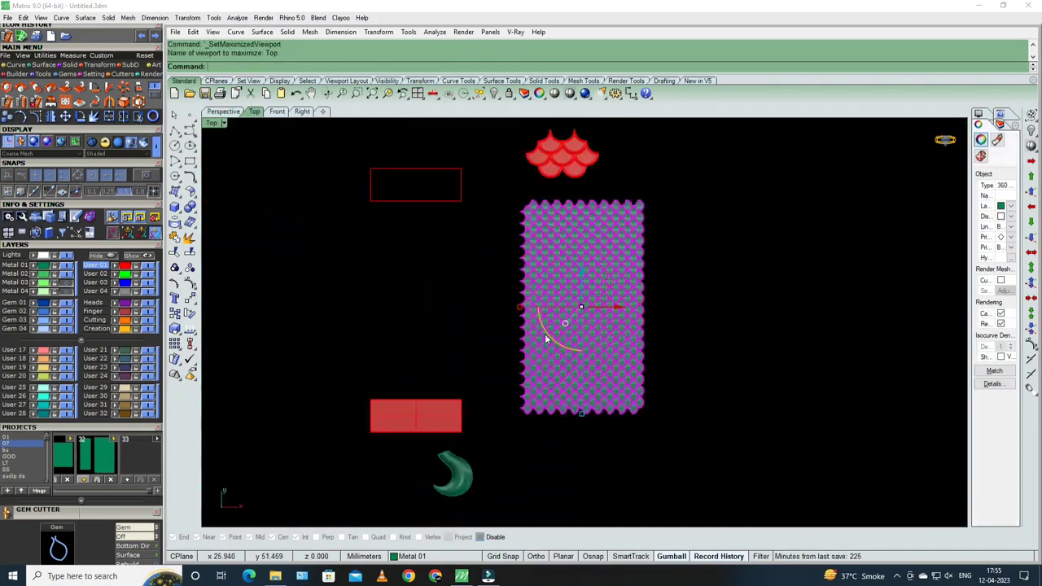
pyautogui.moveTo(547, 339); pyautogui.dragTo(597, 389, button='right')
# - Start moving the scale plate from a base point, then cancel the move
pyautogui.write('move')
pyautogui.press('Return')
pyautogui.click(750, 332)
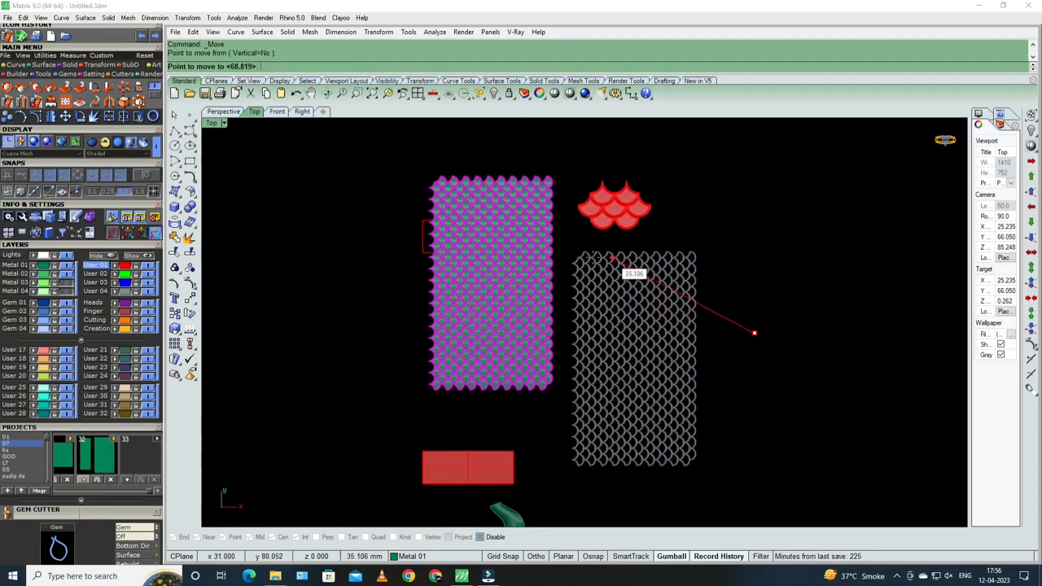
pyautogui.press('Escape')
# - Display the top view in wireframe
pyautogui.scroll(3, 493, 224)
pyautogui.press('Escape')
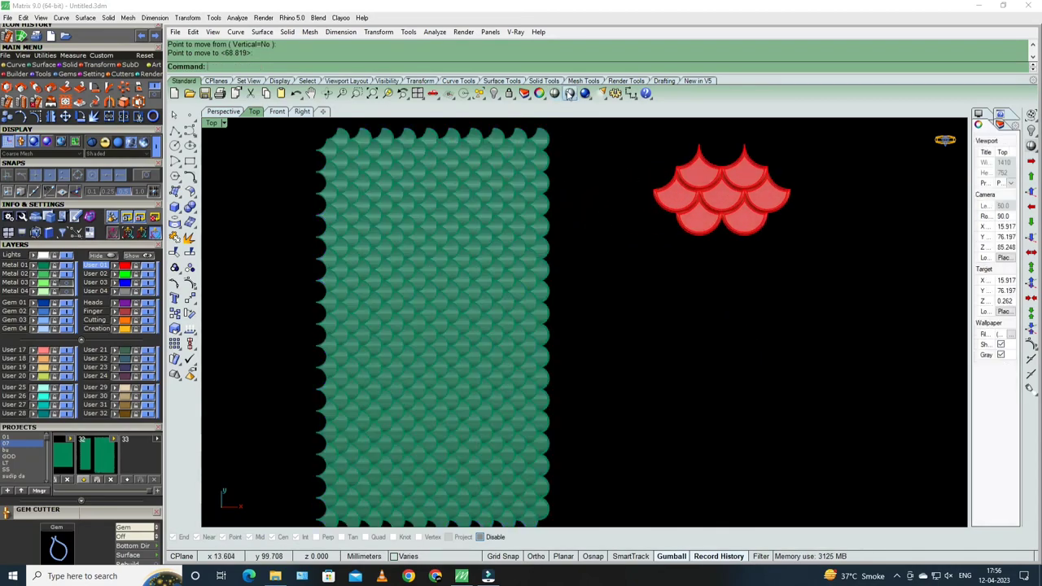
pyautogui.hotkey('ctrl', 'alt', 'w')
pyautogui.scroll(2, 491, 240)
pyautogui.scroll(1, 555, 224)
# - Select all 360 scale pieces and move the pattern by a small offset
pyautogui.moveTo(558, 218); pyautogui.dragTo(617, 226, button='right')
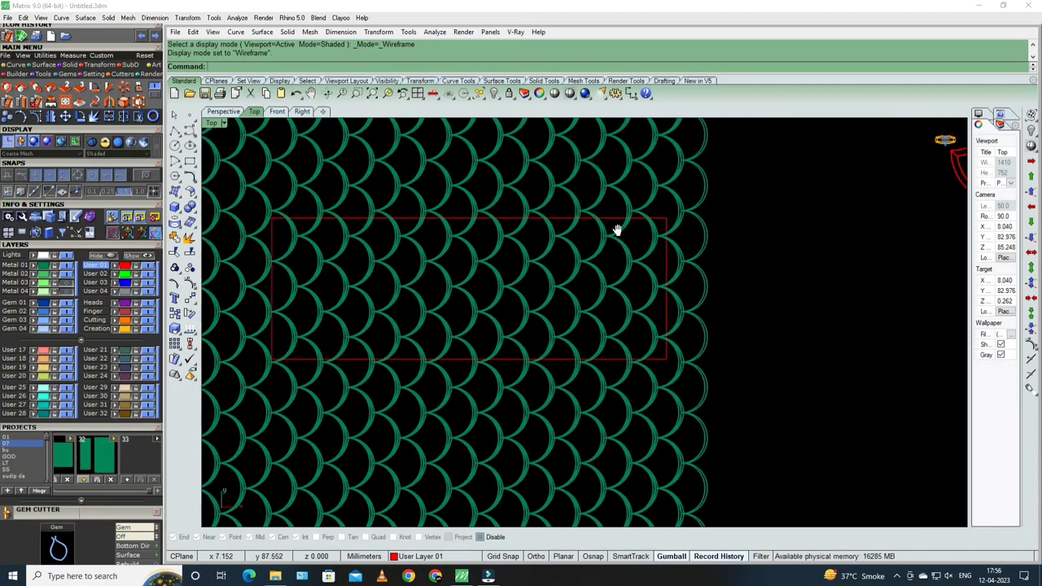
pyautogui.hotkey('ctrl', 'a')
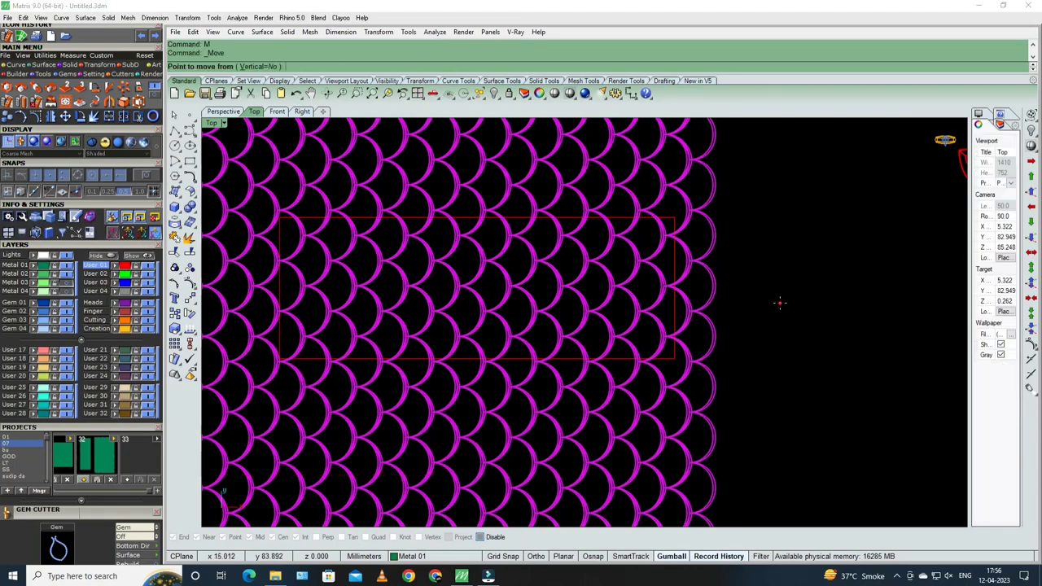
pyautogui.click(780, 301)
pyautogui.click(784, 302)
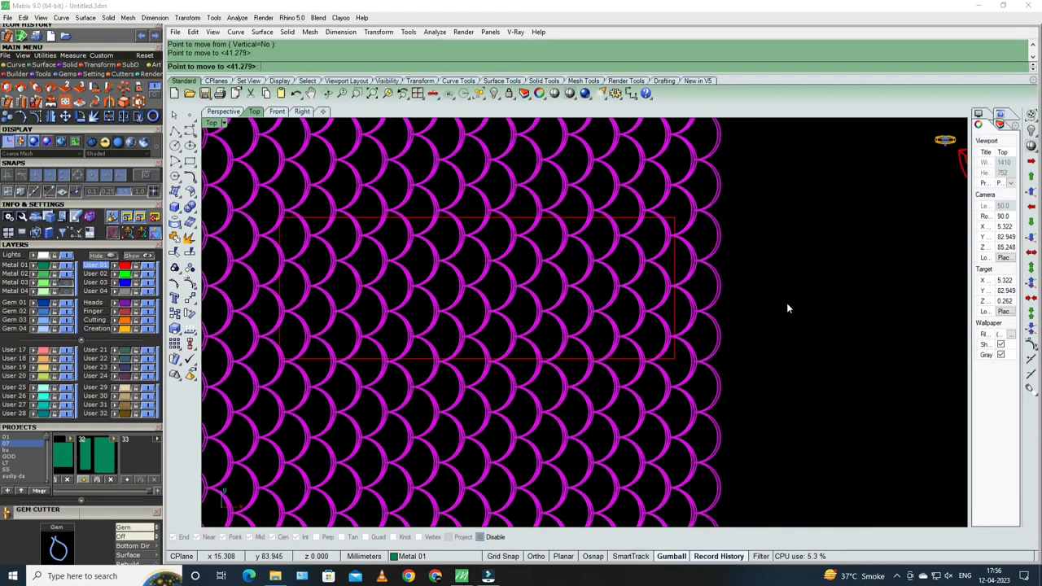
# - Move the fish-scale pattern again with M to its new position
pyautogui.write('M')
pyautogui.press('Return')
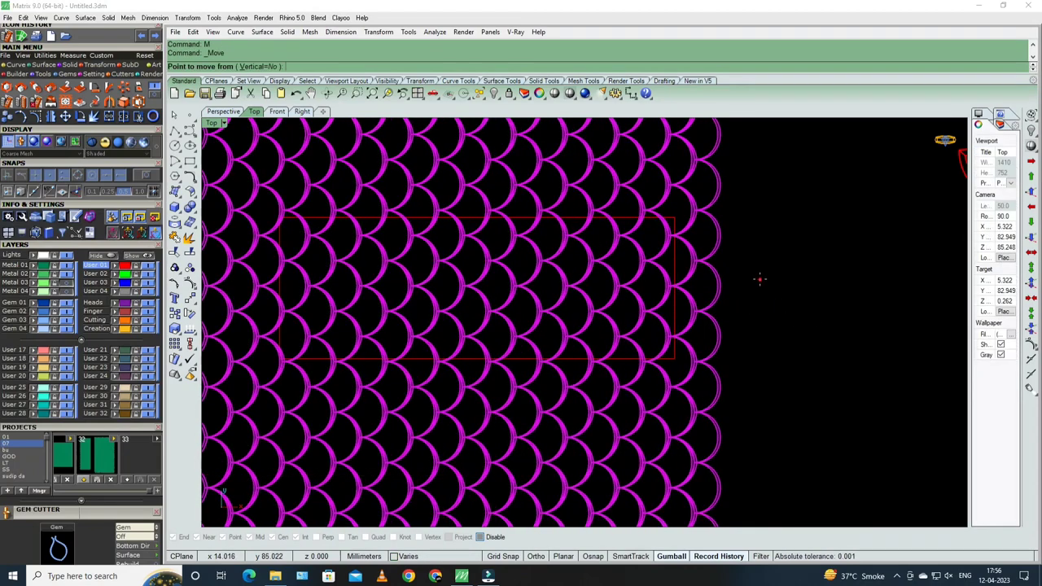
pyautogui.click(759, 279)
pyautogui.click(761, 285)
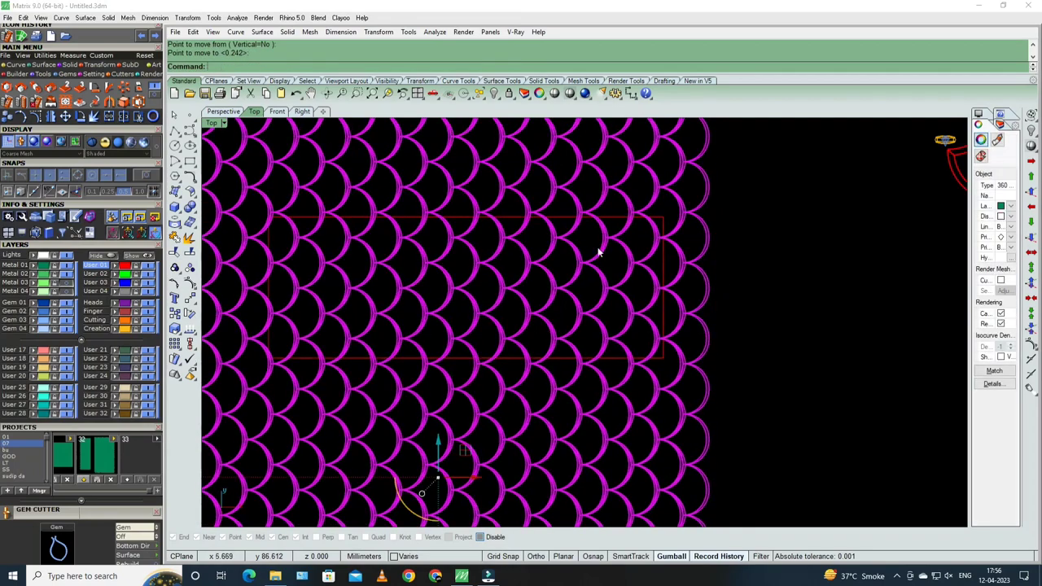
pyautogui.scroll(-2, 599, 252)
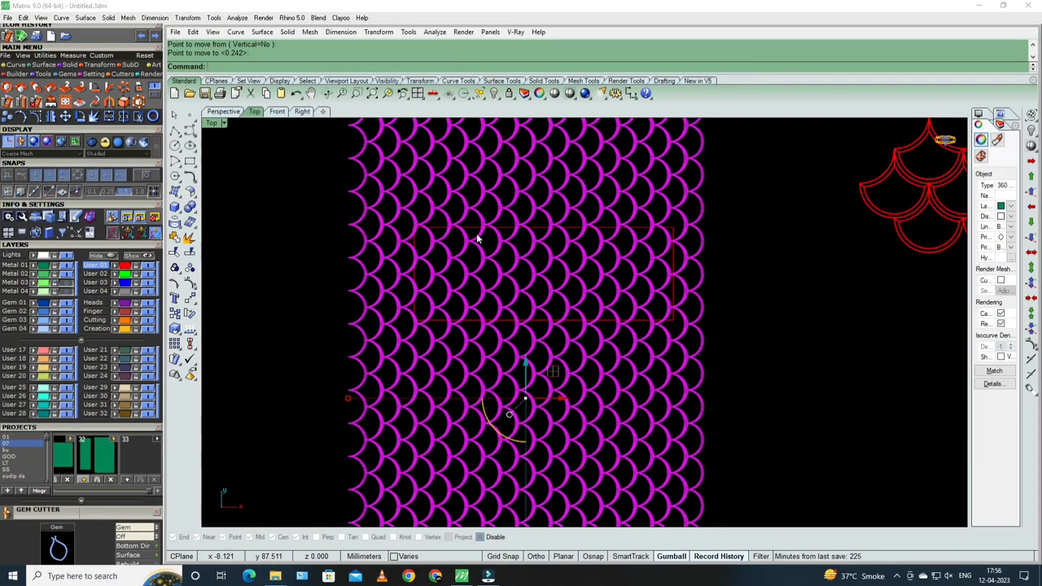
# - Check the scale pieces in full-size perspective and top views, selecting all then clearing the selection
pyautogui.hotkey('ctrl', 'F4')
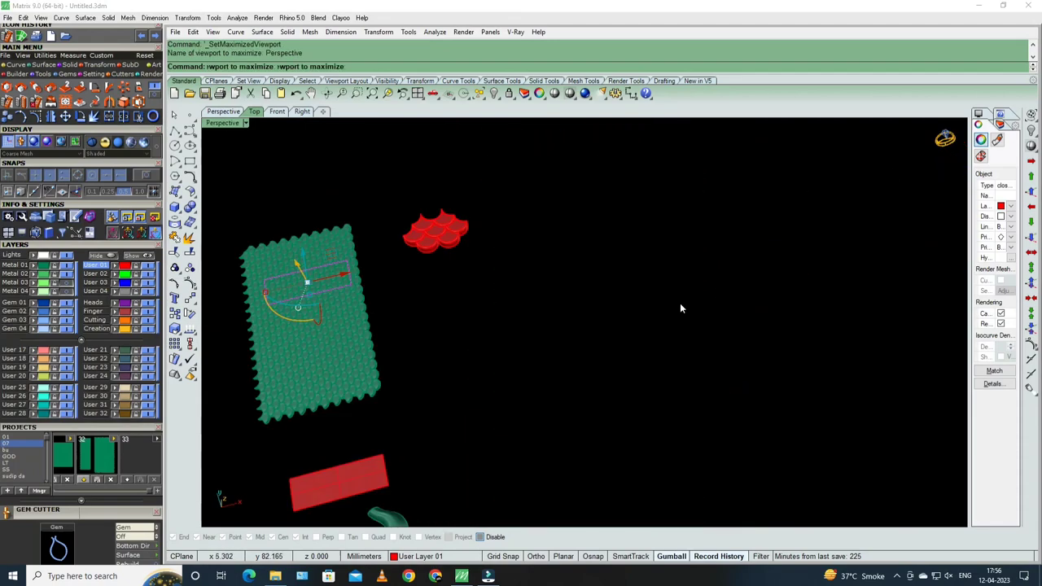
pyautogui.moveTo(681, 308); pyautogui.dragTo(435, 260, button='right')
pyautogui.scroll(3, 564, 306)
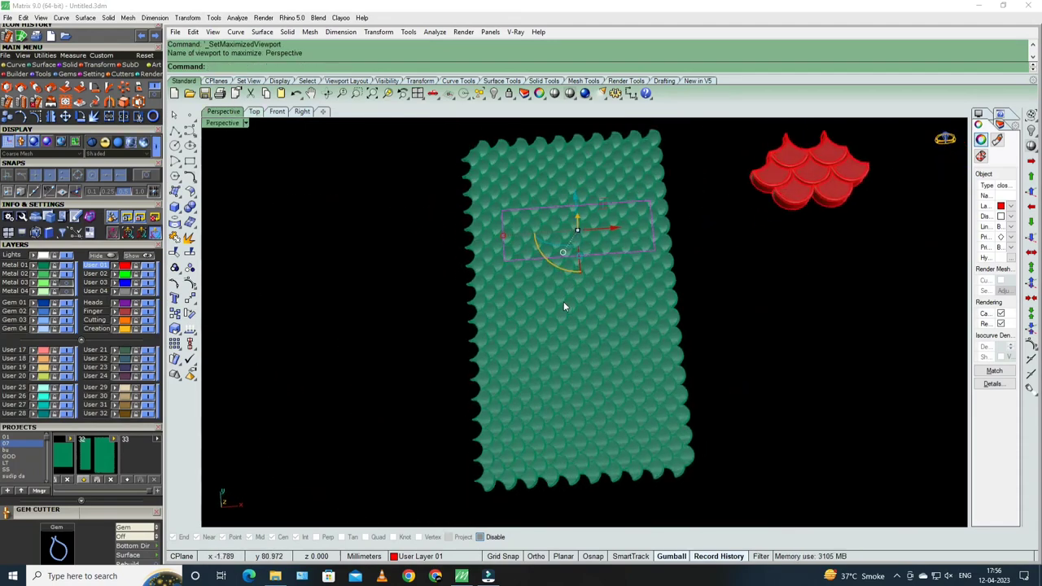
pyautogui.hotkey('ctrl', 'F1')
pyautogui.scroll(3, 588, 246)
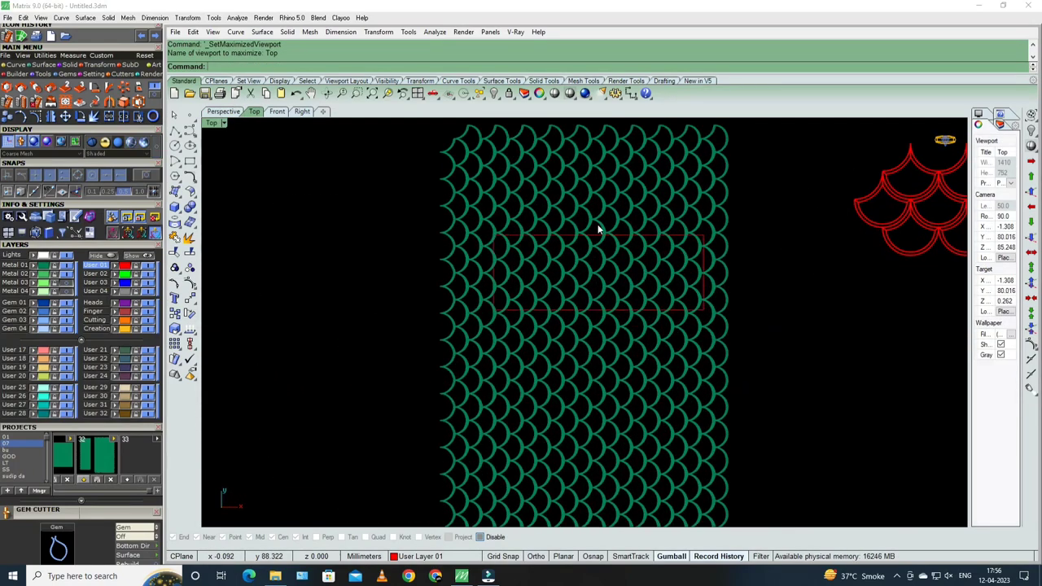
pyautogui.hotkey('ctrl', 'a')
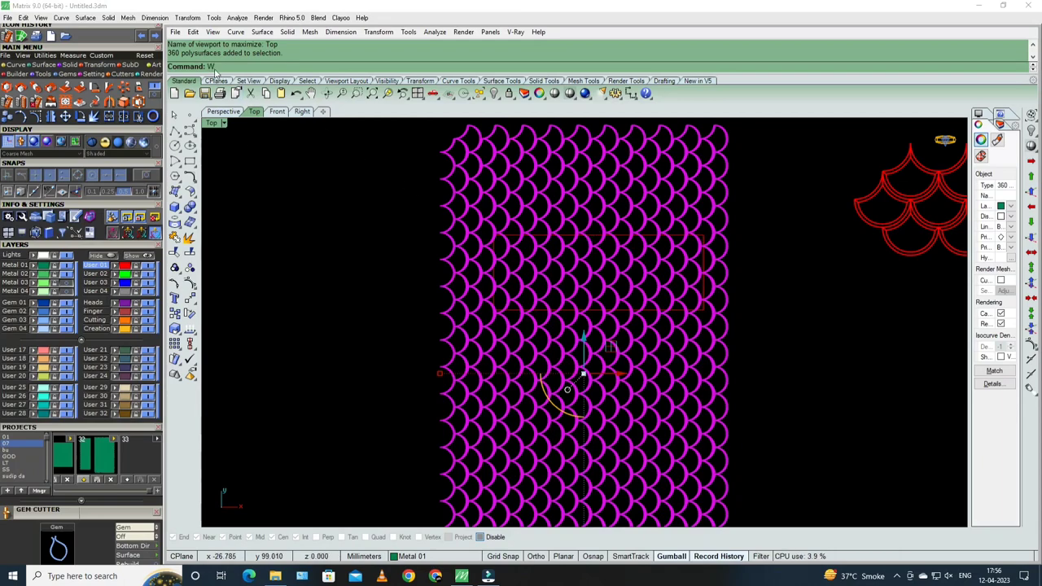
pyautogui.press('Escape')
pyautogui.hotkey('ctrl', 'F4')
# - Orbit close to the fish-scale slab and select it
pyautogui.moveTo(641, 282)
pyautogui.mouseDown(button='right')
pyautogui.moveTo(546, 195)
pyautogui.moveTo(847, 298)
pyautogui.mouseUp(button='right')
pyautogui.scroll(3, 630, 418)
pyautogui.moveTo(631, 418); pyautogui.dragTo(727, 453, button='right')
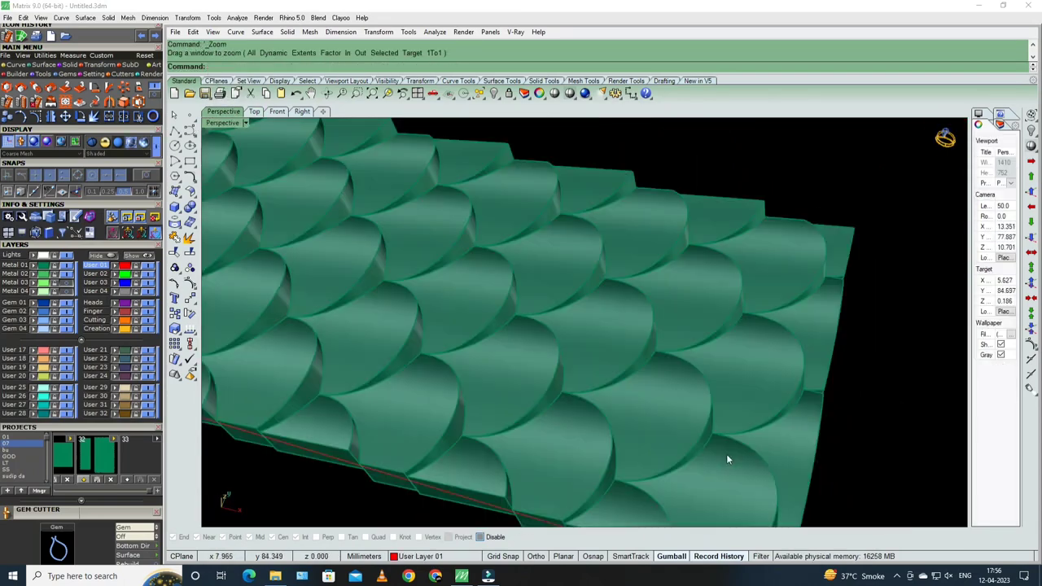
pyautogui.scroll(-3, 636, 421)
pyautogui.scroll(-3, 645, 357)
pyautogui.click(644, 357)
pyautogui.scroll(-2, 656, 338)
pyautogui.scroll(-2, 684, 371)
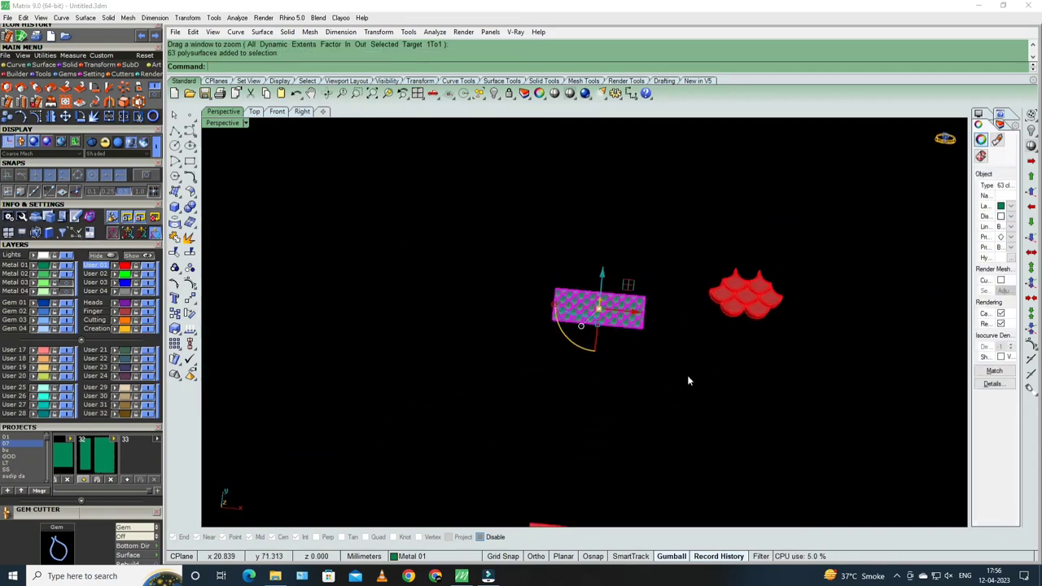
# - Move the slab a distance of 50 mm with Ortho turned on
pyautogui.write('m')
pyautogui.press('Return')
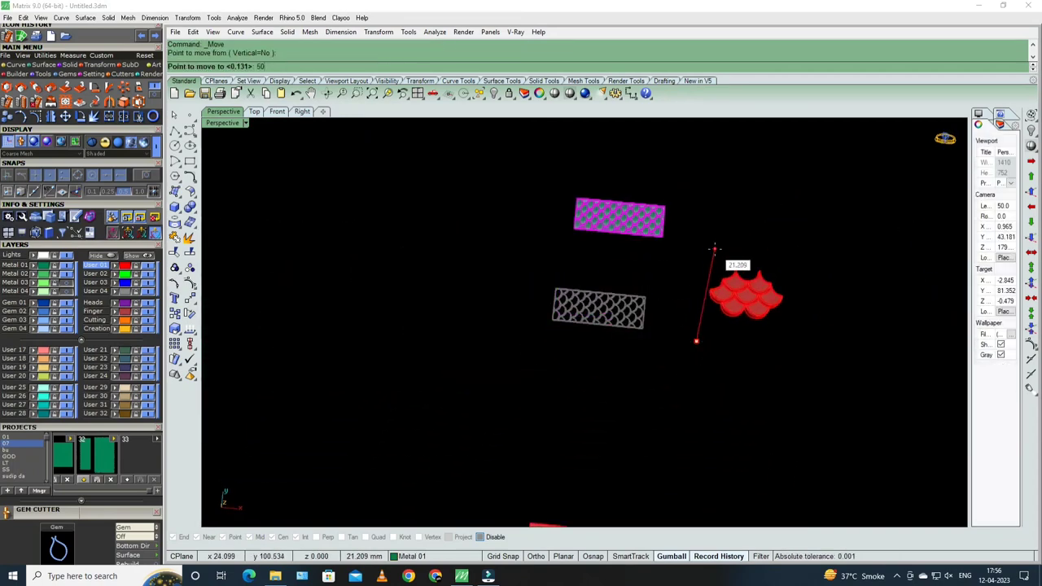
pyautogui.press('Return')
pyautogui.scroll(-3, 688, 365)
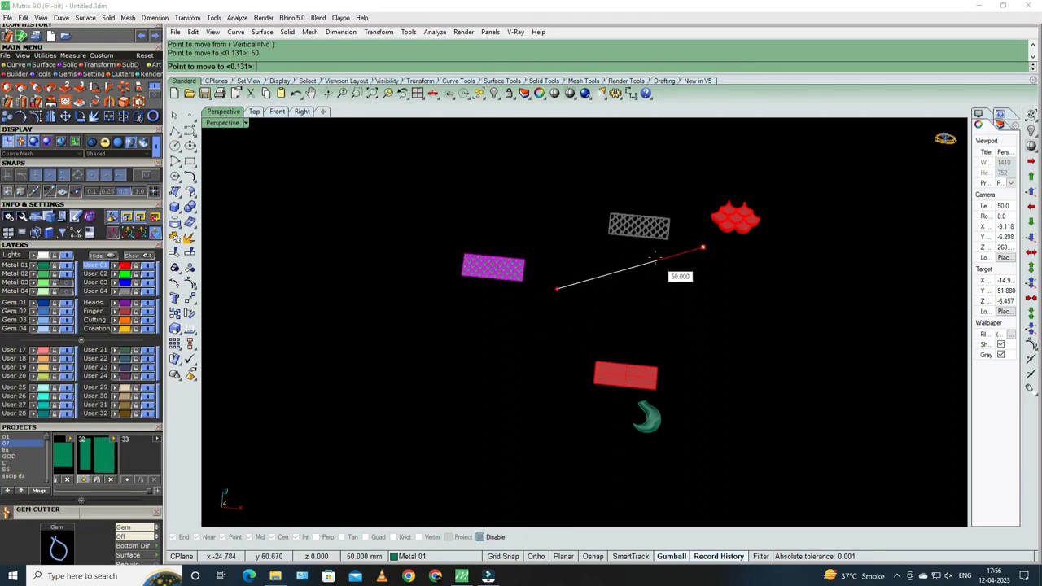
pyautogui.press('F8')
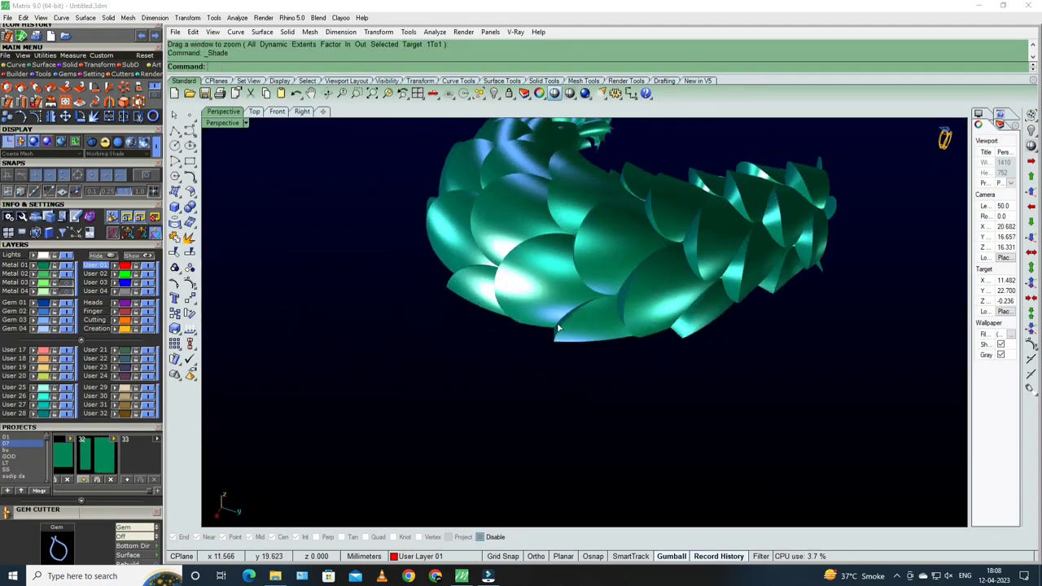
pyautogui.moveTo(559, 328); pyautogui.dragTo(583, 350, button='right')
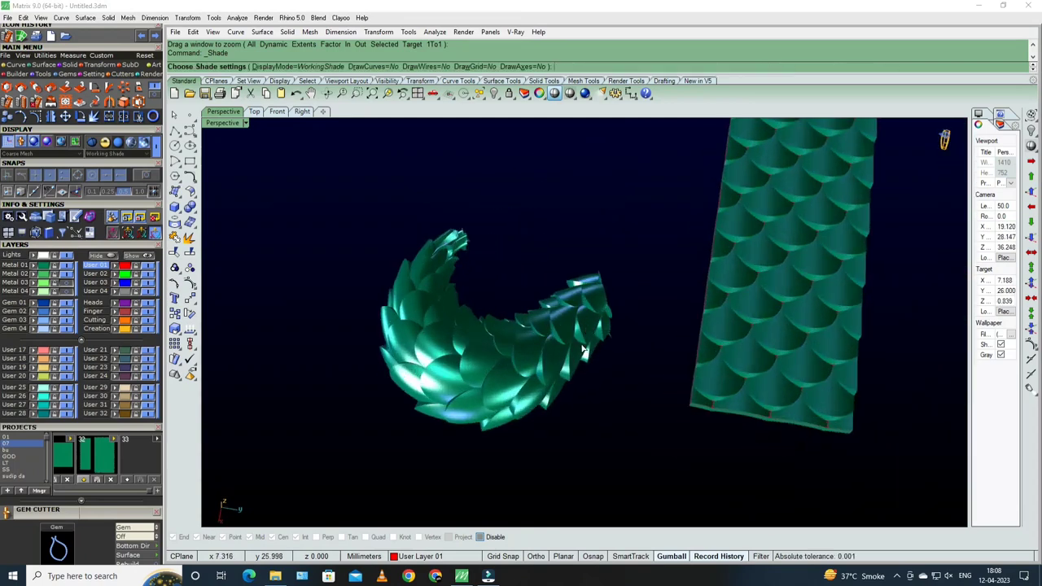
pyautogui.press('Escape')
pyautogui.scroll(-5, 590, 345)
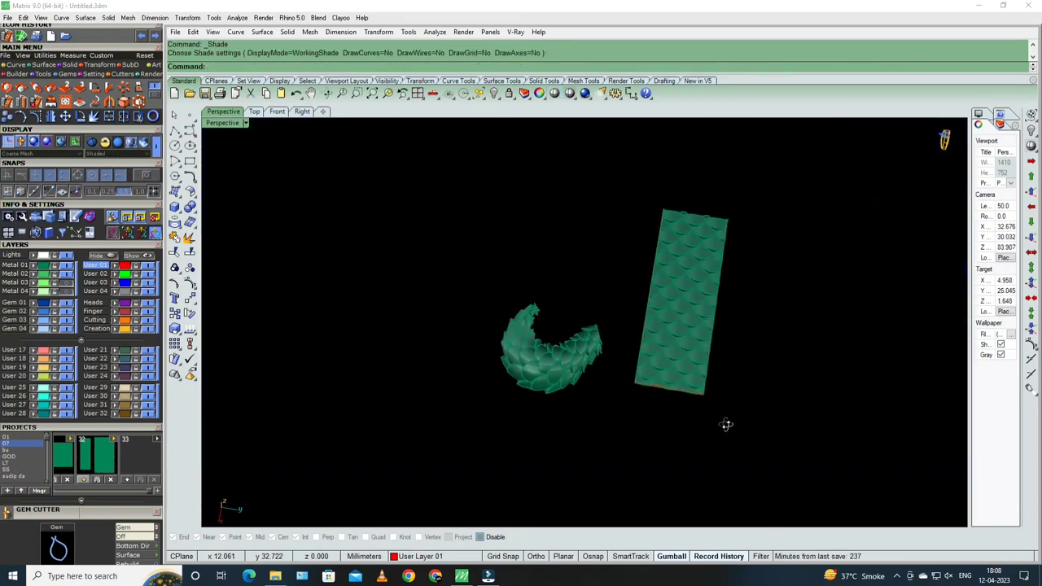
pyautogui.moveTo(347, 166); pyautogui.dragTo(71, 293, button='right')
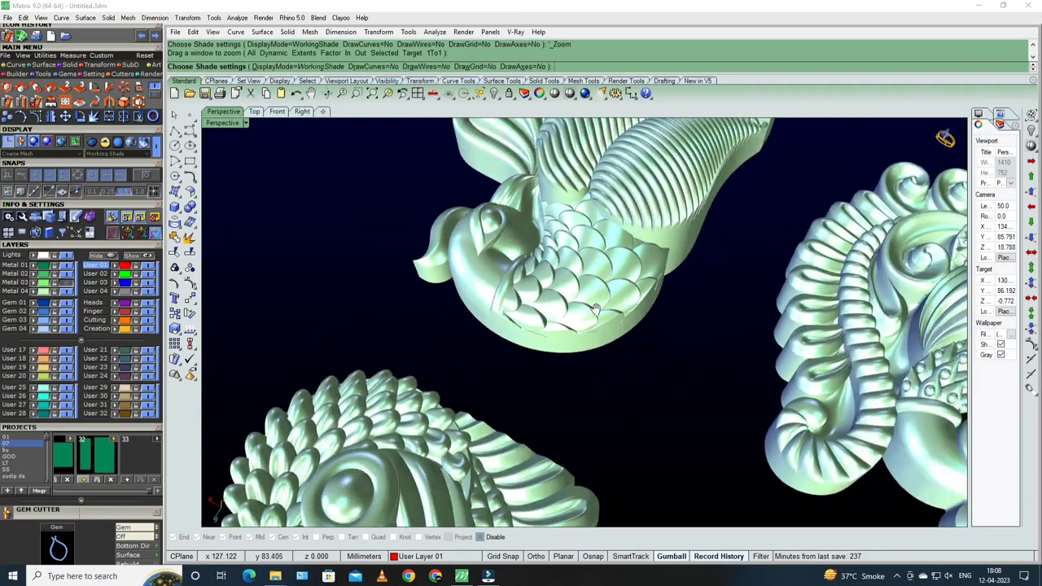
pyautogui.scroll(-5, 560, 308)
pyautogui.scroll(3, 560, 307)
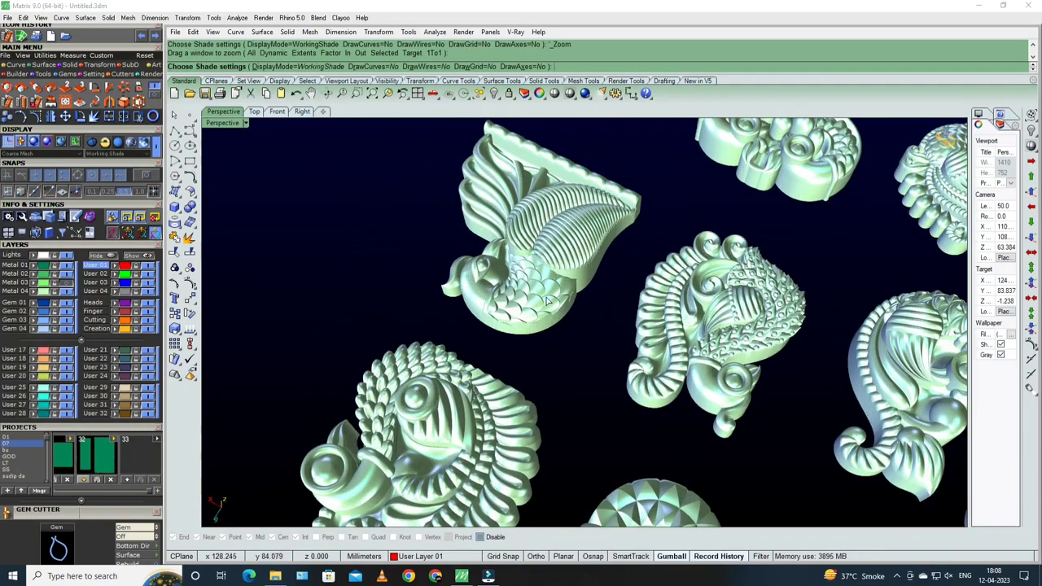
pyautogui.moveTo(481, 426)
pyautogui.mouseDown(button='right')
pyautogui.moveTo(583, 273)
pyautogui.moveTo(687, 272)
pyautogui.moveTo(605, 279)
pyautogui.moveTo(788, 359)
pyautogui.mouseUp(button='right')
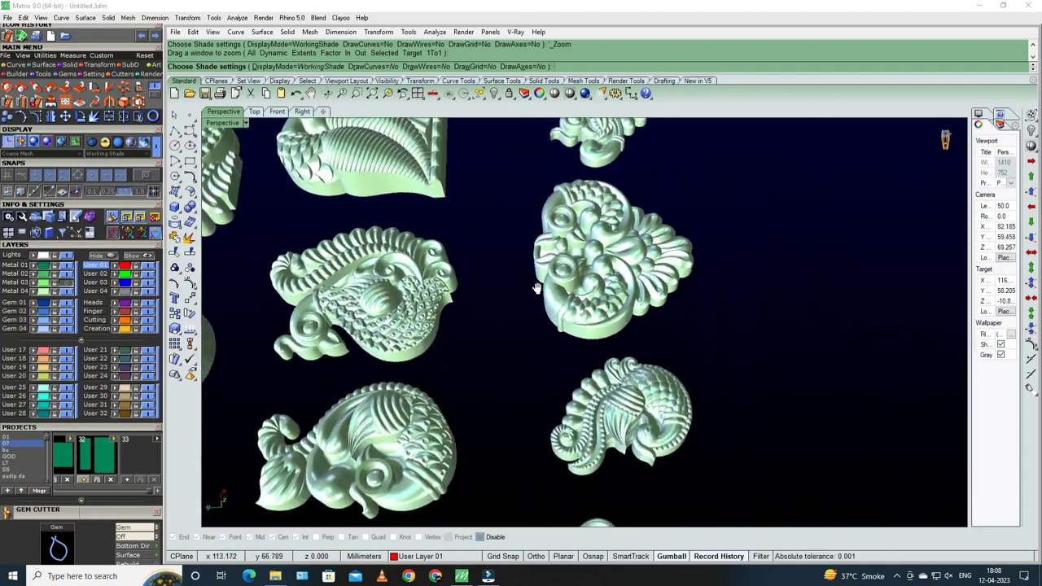
pyautogui.scroll(4, 784, 346)
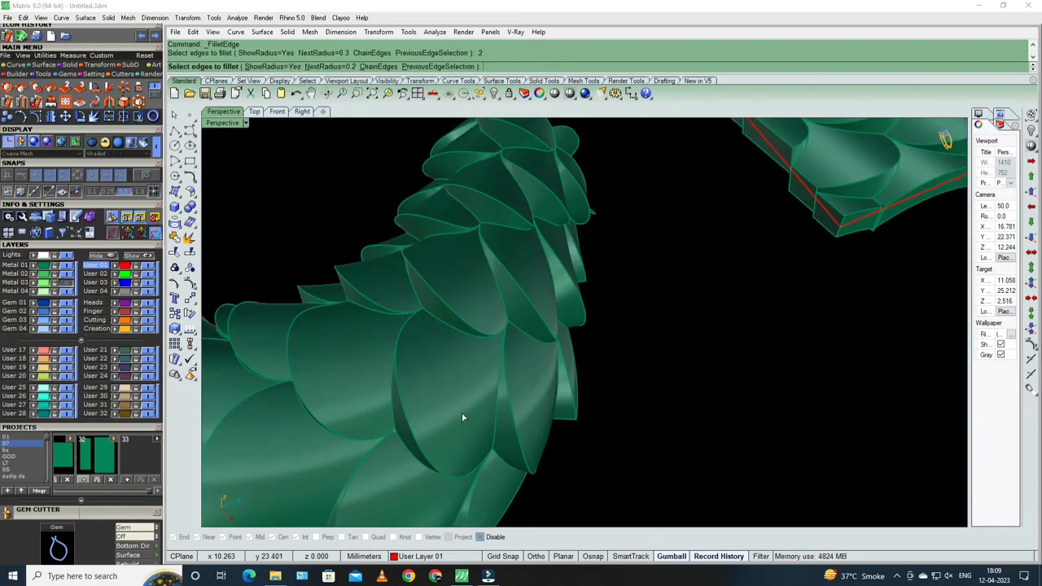
# - Fillet two scale edges with a 0.2 radius
pyautogui.click(451, 318)
pyautogui.press('Return')
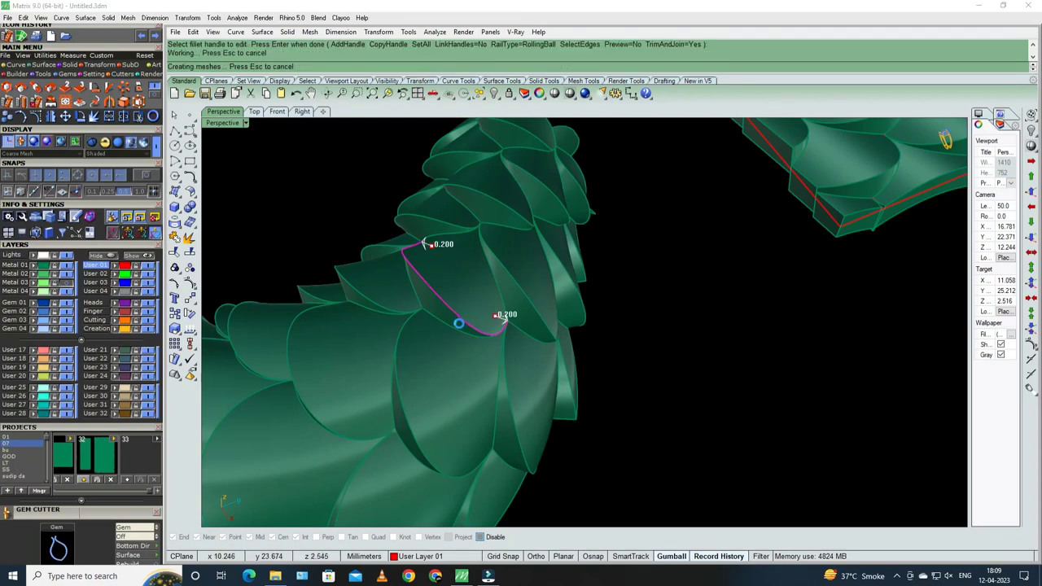
pyautogui.press('Return')
pyautogui.write('FT')
pyautogui.press('Return')
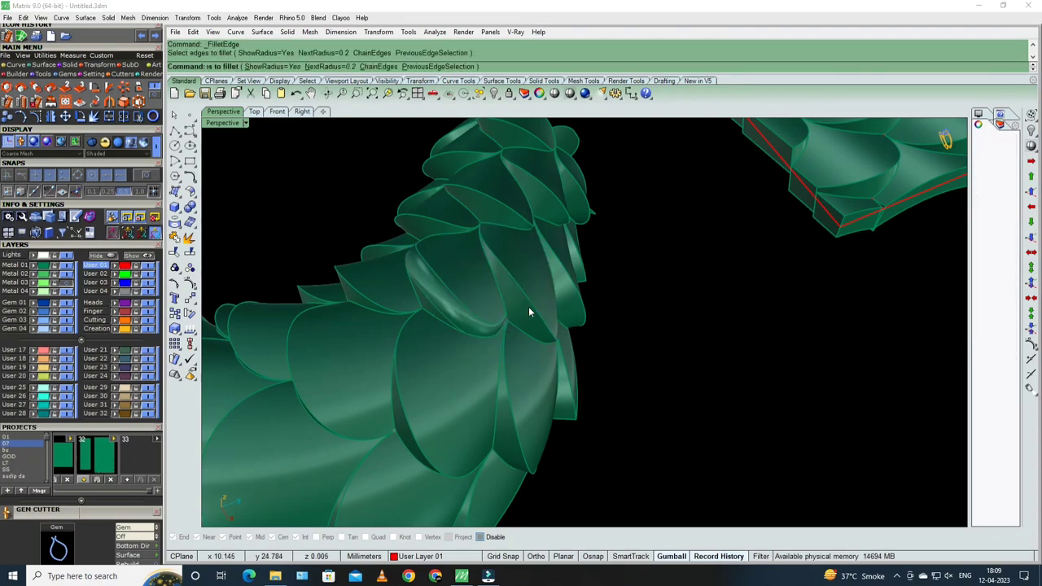
pyautogui.click(530, 305)
pyautogui.press('Return')
pyautogui.press('Return')
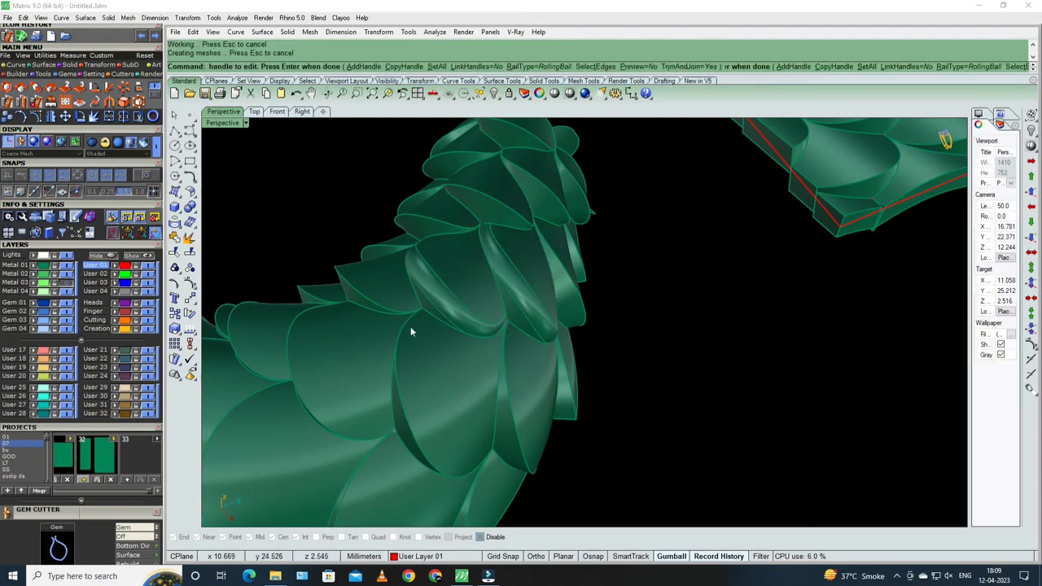
# - Reorient the view and fillet another feather edge at 0.2
pyautogui.press('Return')
pyautogui.write('FT')
pyautogui.press('Return')
pyautogui.click(399, 380)
pyautogui.press('Return')
pyautogui.press('Return')
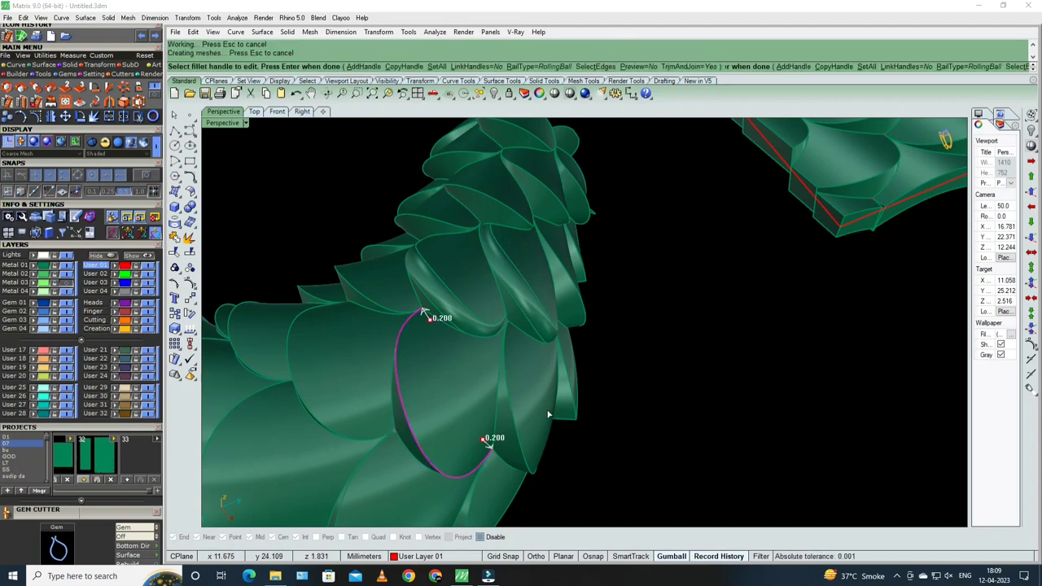
pyautogui.moveTo(431, 419)
pyautogui.mouseDown(button='right')
pyautogui.moveTo(530, 146)
pyautogui.moveTo(561, 99)
pyautogui.mouseUp(button='right')
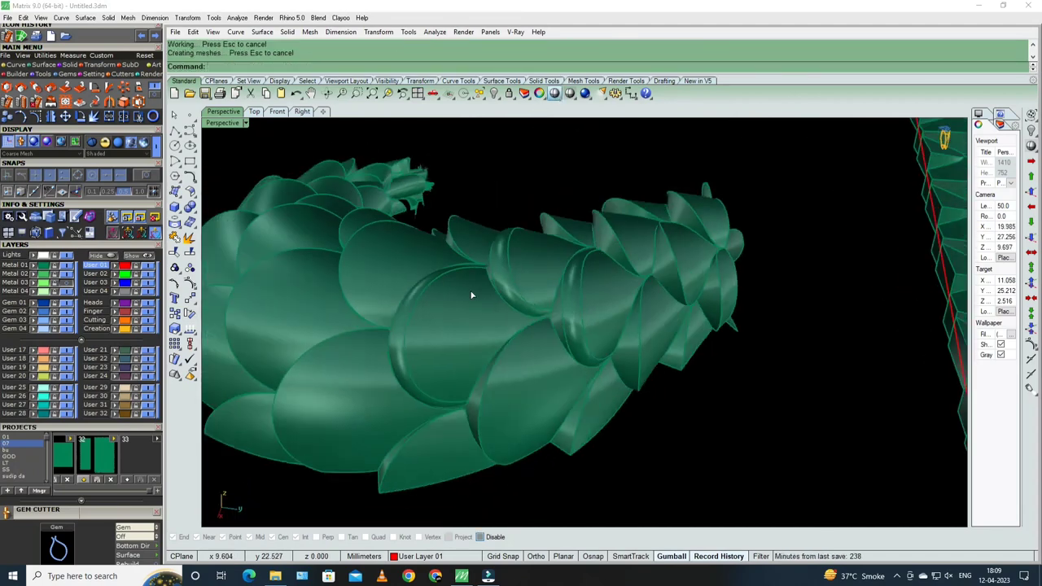
pyautogui.moveTo(471, 295)
pyautogui.mouseDown(button='right')
pyautogui.moveTo(489, 345)
pyautogui.moveTo(496, 241)
pyautogui.moveTo(492, 288)
pyautogui.mouseUp(button='right')
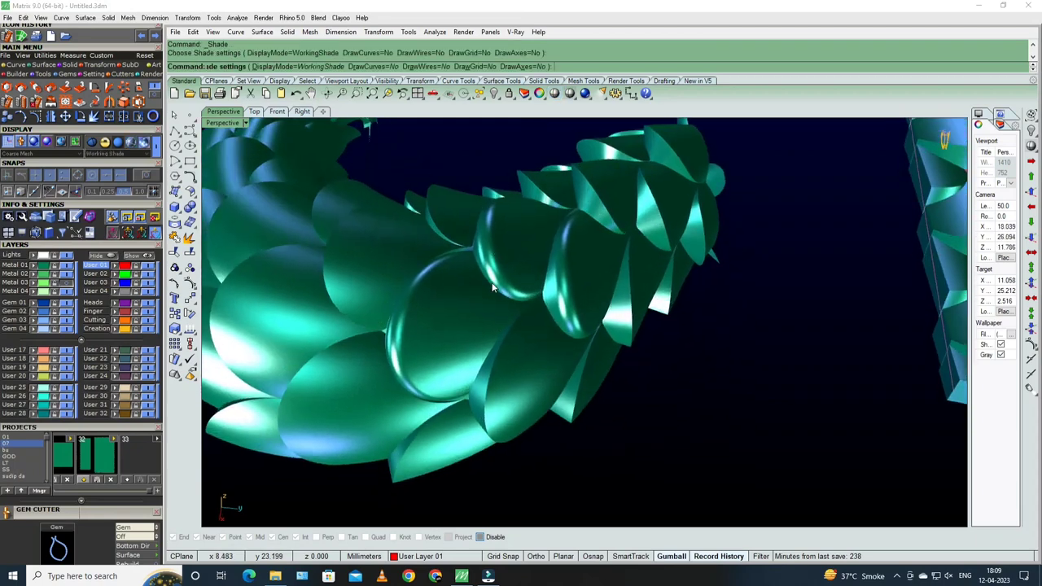
pyautogui.press('Escape')
pyautogui.write('F')
pyautogui.click(505, 345)
pyautogui.press('Return')
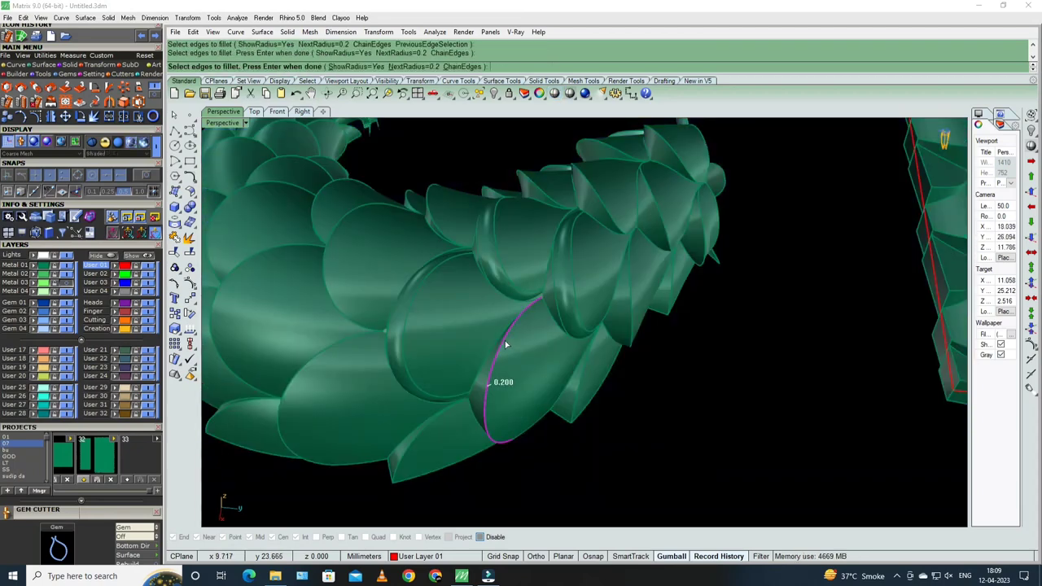
pyautogui.press('Return')
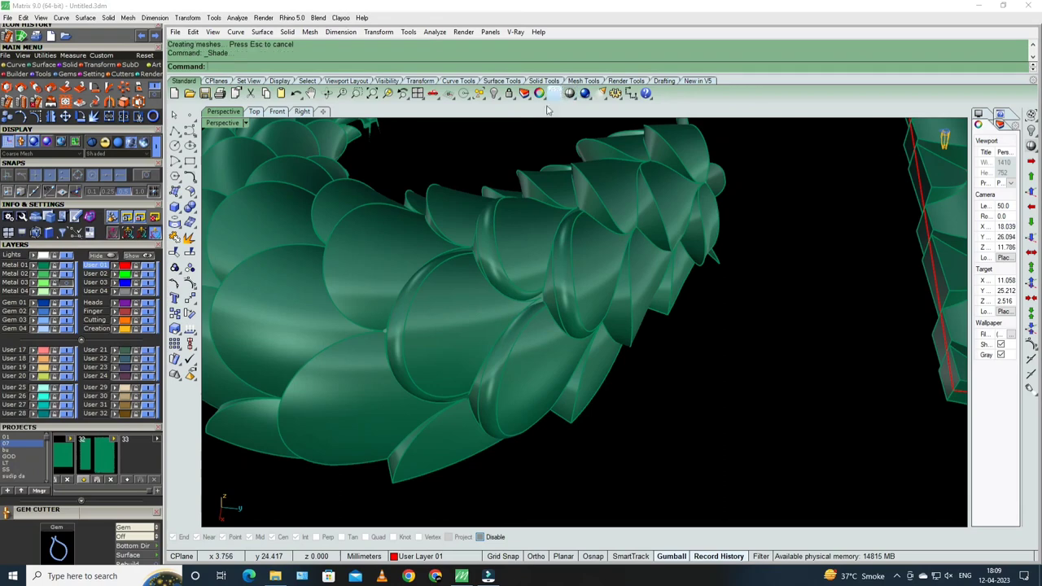
# - Orbit around the feathered body to reveal the scale-texture strip
pyautogui.moveTo(538, 244)
pyautogui.mouseDown(button='right')
pyautogui.moveTo(530, 318)
pyautogui.moveTo(366, 281)
pyautogui.moveTo(360, 298)
pyautogui.moveTo(390, 256)
pyautogui.moveTo(416, 333)
pyautogui.moveTo(409, 340)
pyautogui.moveTo(345, 304)
pyautogui.mouseUp(button='right')
pyautogui.moveTo(489, 346)
pyautogui.mouseDown(button='right')
pyautogui.moveTo(445, 309)
pyautogui.moveTo(523, 373)
pyautogui.mouseUp(button='right')
pyautogui.moveTo(562, 277)
pyautogui.mouseDown(button='right')
pyautogui.moveTo(610, 428)
pyautogui.moveTo(489, 367)
pyautogui.moveTo(621, 421)
pyautogui.moveTo(499, 328)
pyautogui.moveTo(68, 287)
pyautogui.mouseUp(button='right')
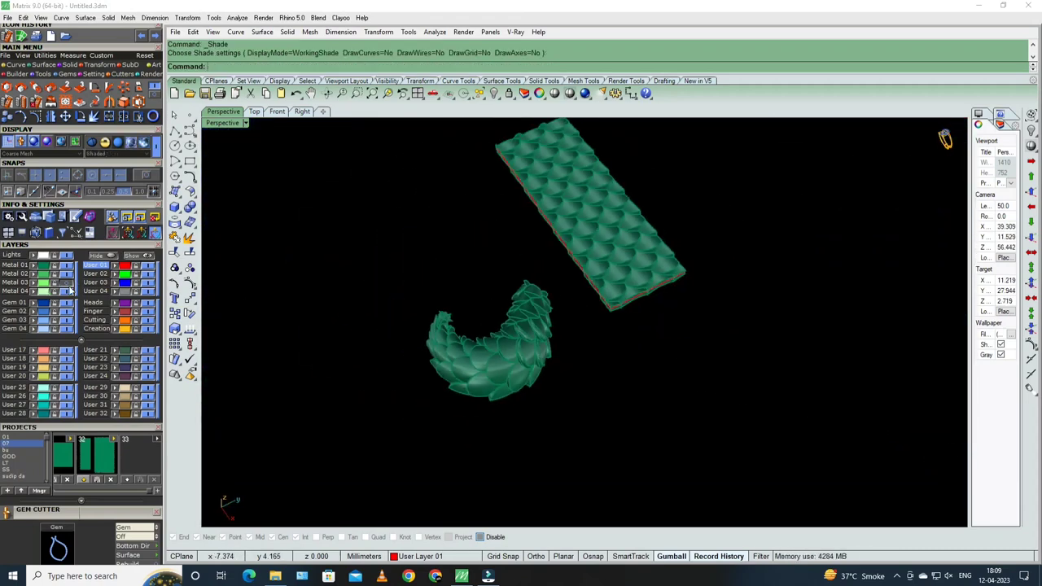
# - Show the hidden peacock parts and hide the fish-scale texture strip
pyautogui.moveTo(531, 215); pyautogui.dragTo(531, 212)
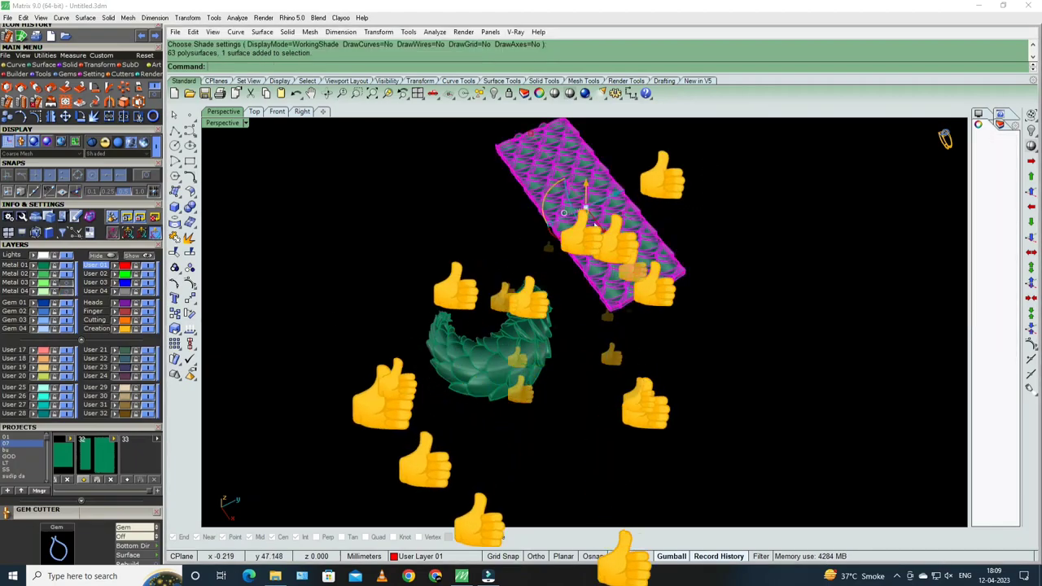
pyautogui.rightClick(493, 92)
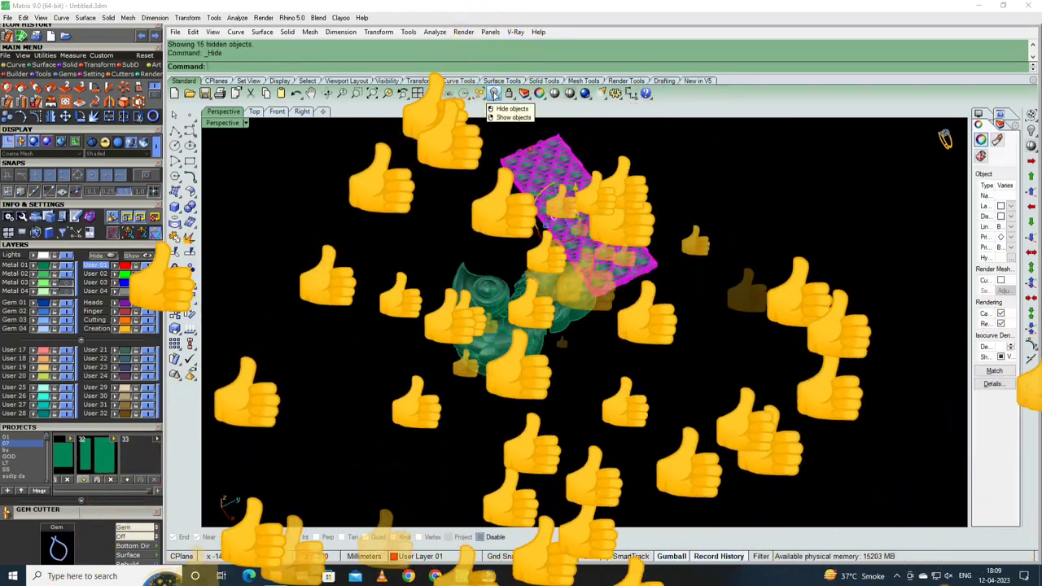
pyautogui.click(493, 92)
pyautogui.scroll(3, 591, 368)
pyautogui.moveTo(592, 368); pyautogui.dragTo(563, 328, button='right')
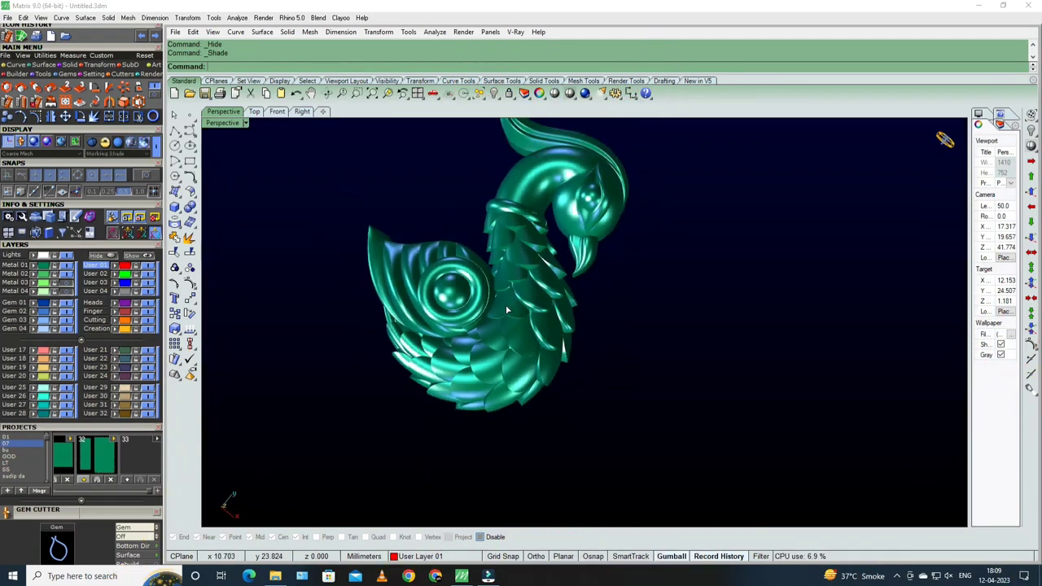
pyautogui.scroll(4, 537, 317)
pyautogui.moveTo(537, 318); pyautogui.dragTo(522, 312, button='right')
# - Fillet several feather edges on the peacock body at 0.2 radius
pyautogui.write('F')
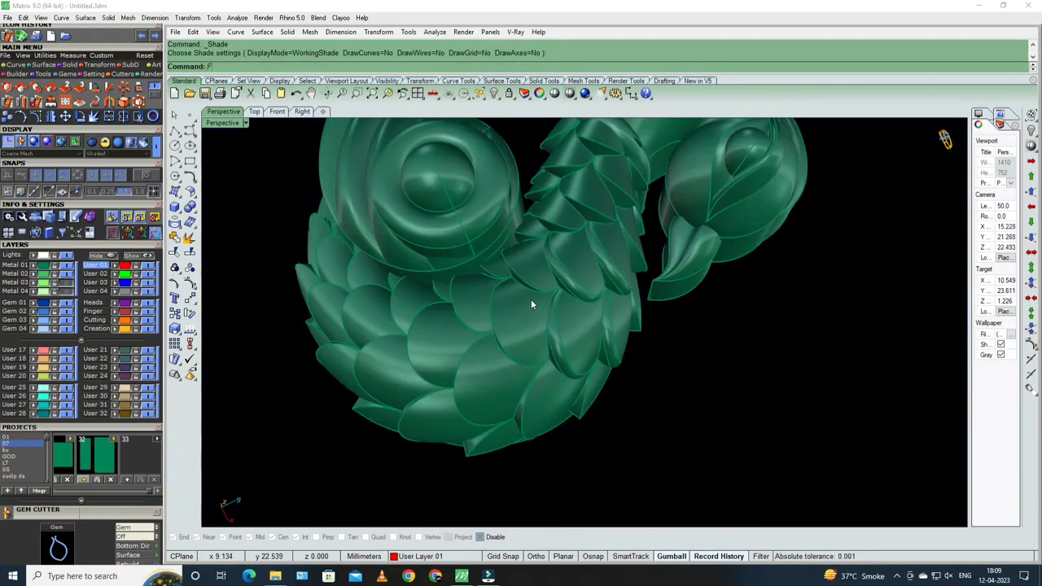
pyautogui.scroll(2, 529, 286)
pyautogui.press('Return')
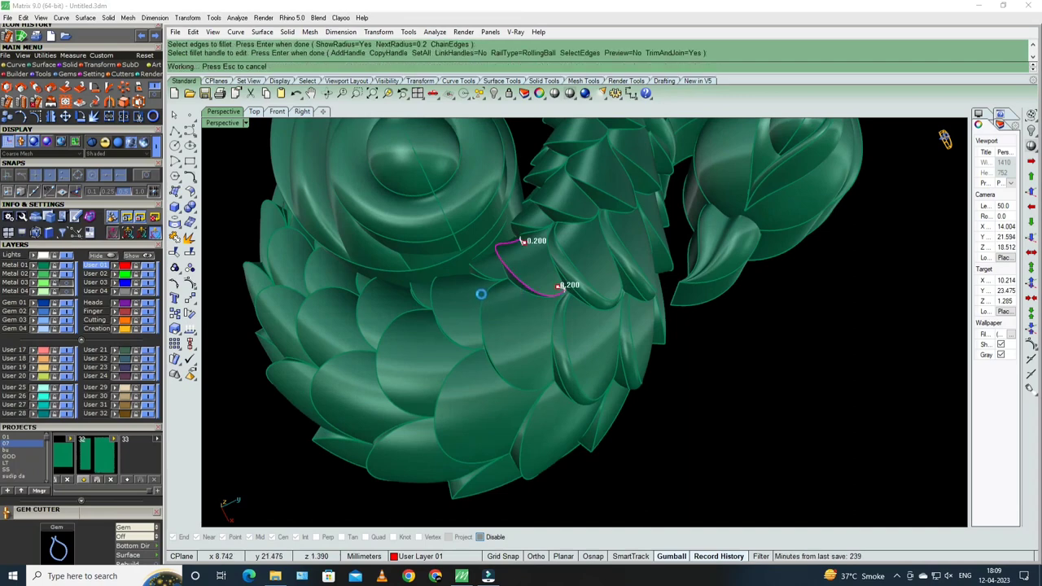
pyautogui.press('Return')
pyautogui.write('FT')
pyautogui.press('Return')
pyautogui.press('Return')
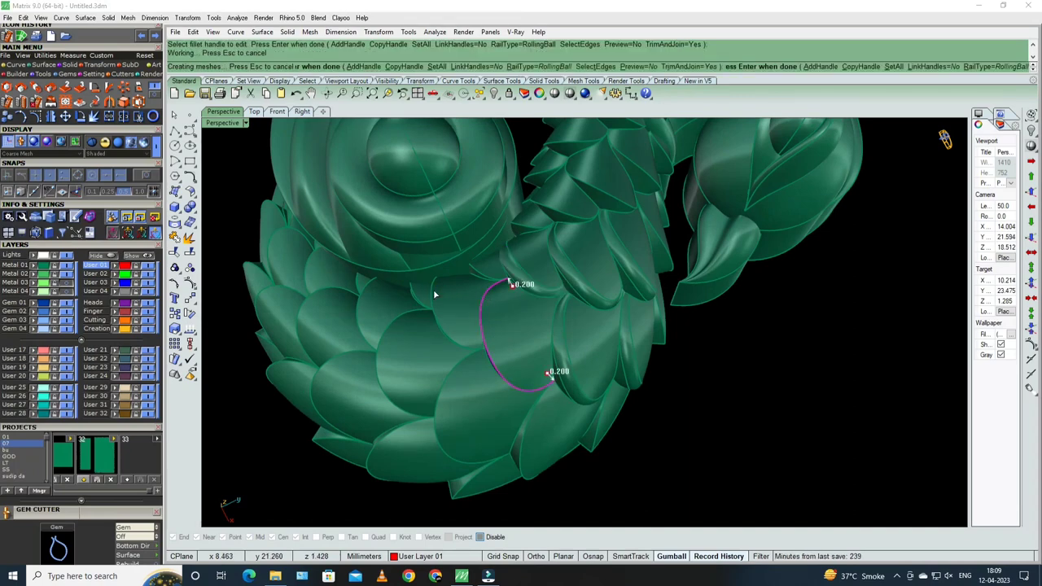
pyautogui.press('Return')
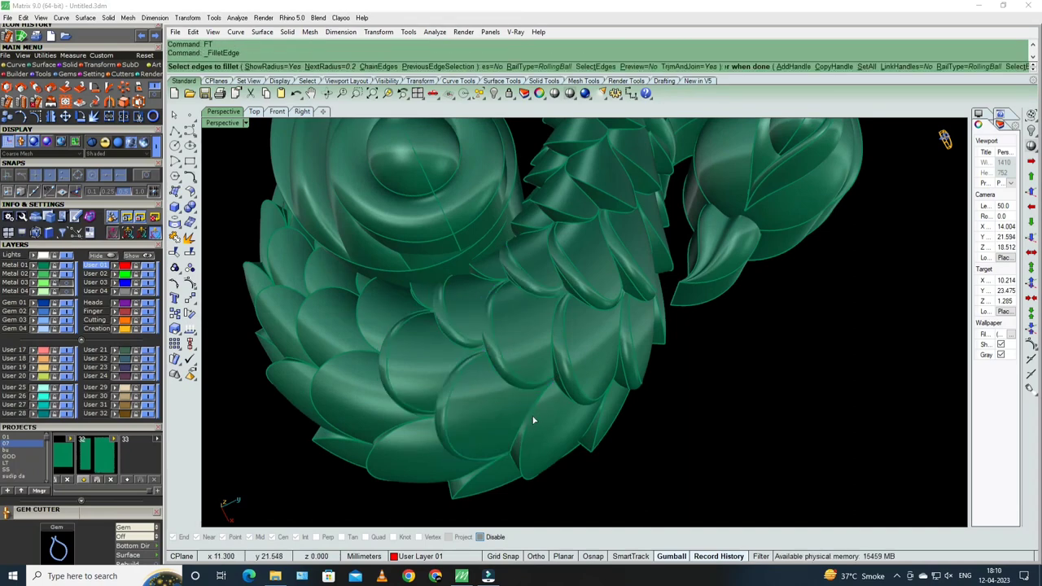
pyautogui.press('Return')
pyautogui.press('Return')
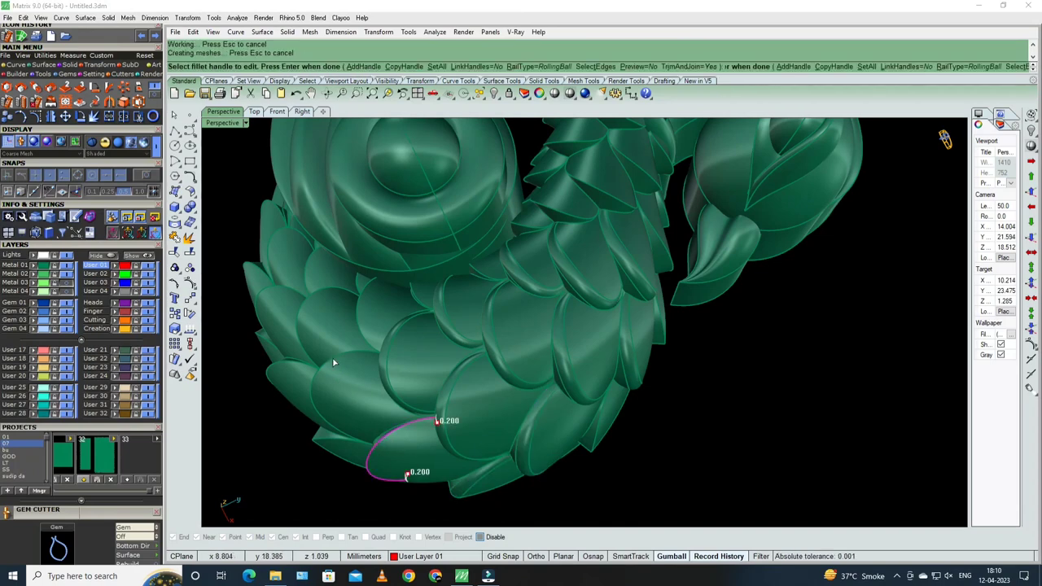
pyautogui.press('Return')
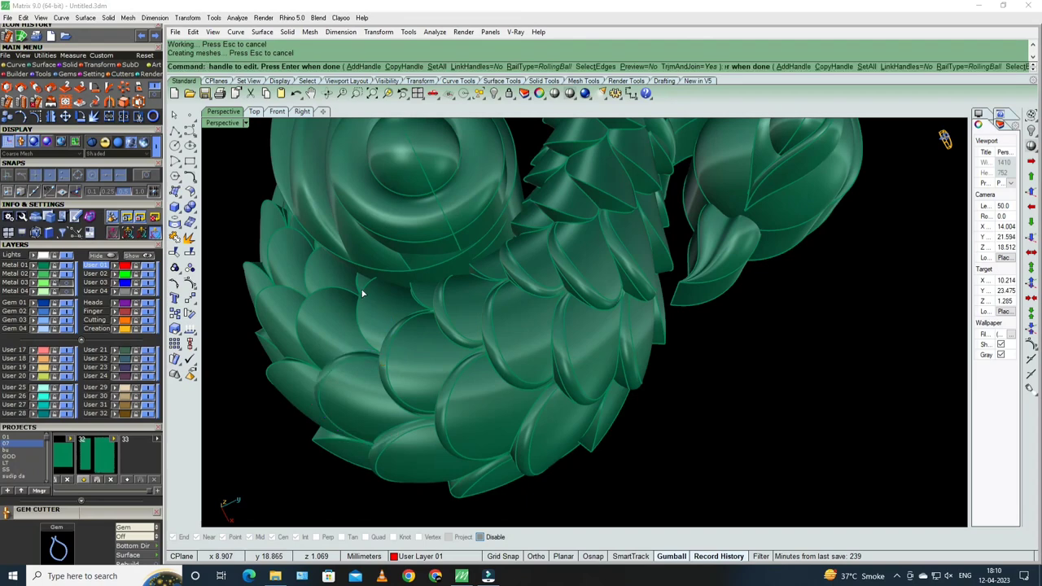
pyautogui.press('Return')
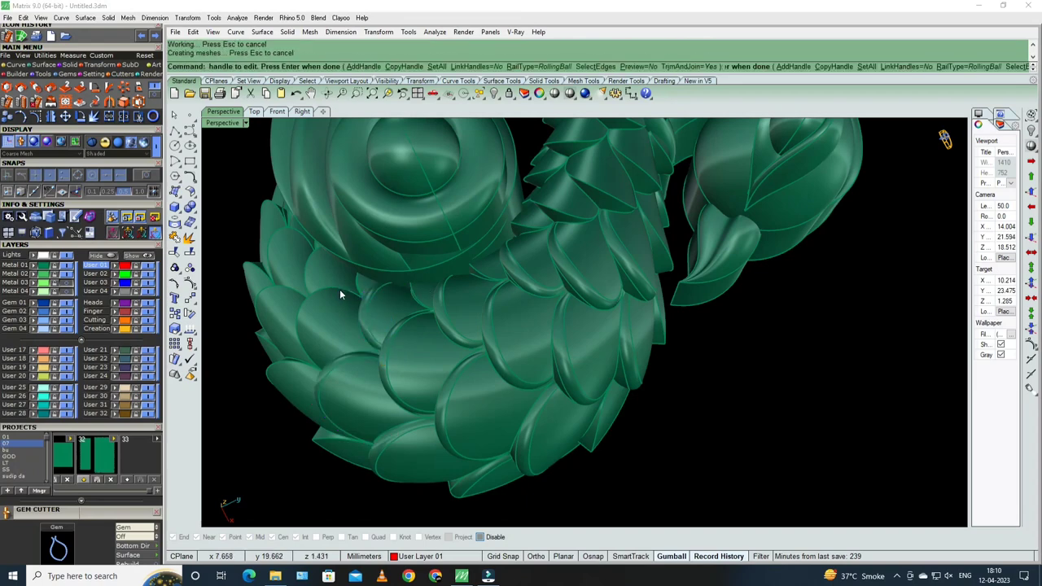
pyautogui.press('Return')
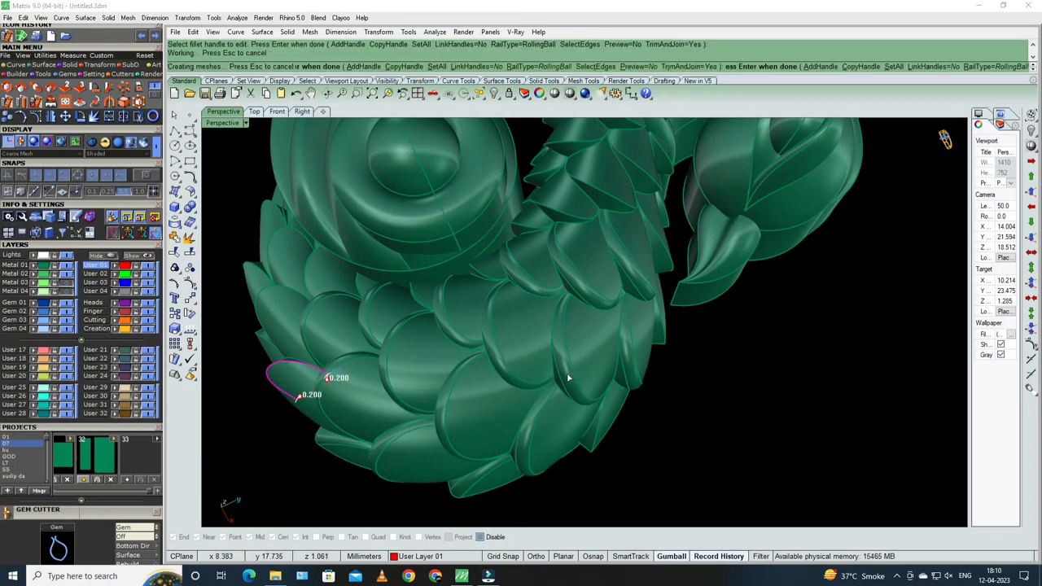
# - Fillet a feather edge on the neck ring at 0.2
pyautogui.moveTo(625, 330)
pyautogui.mouseDown(button='right')
pyautogui.moveTo(514, 383)
pyautogui.moveTo(586, 304)
pyautogui.moveTo(534, 316)
pyautogui.moveTo(530, 275)
pyautogui.mouseUp(button='right')
pyautogui.click(515, 229)
pyautogui.press('Return')
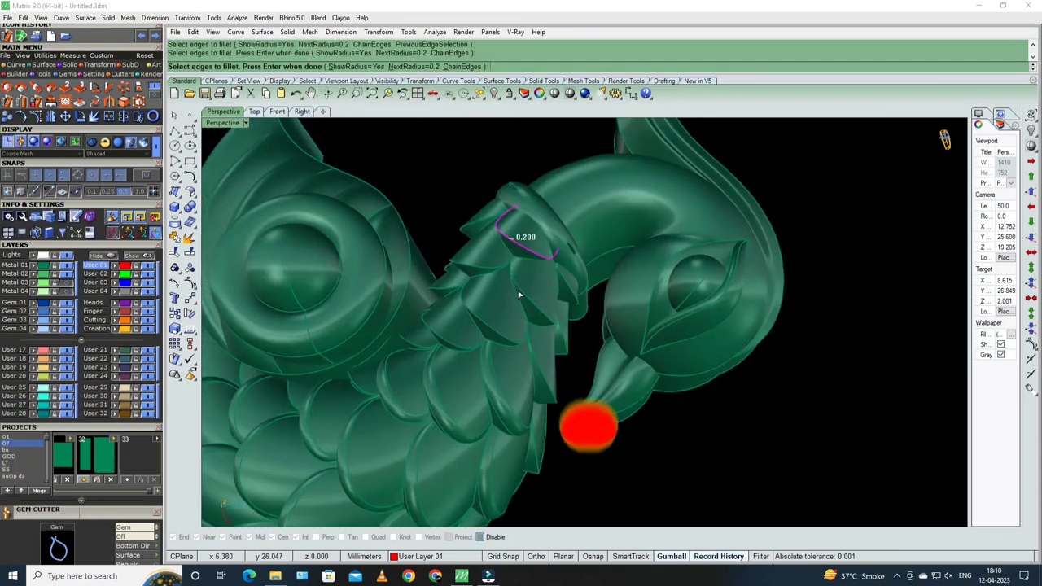
pyautogui.press('Return')
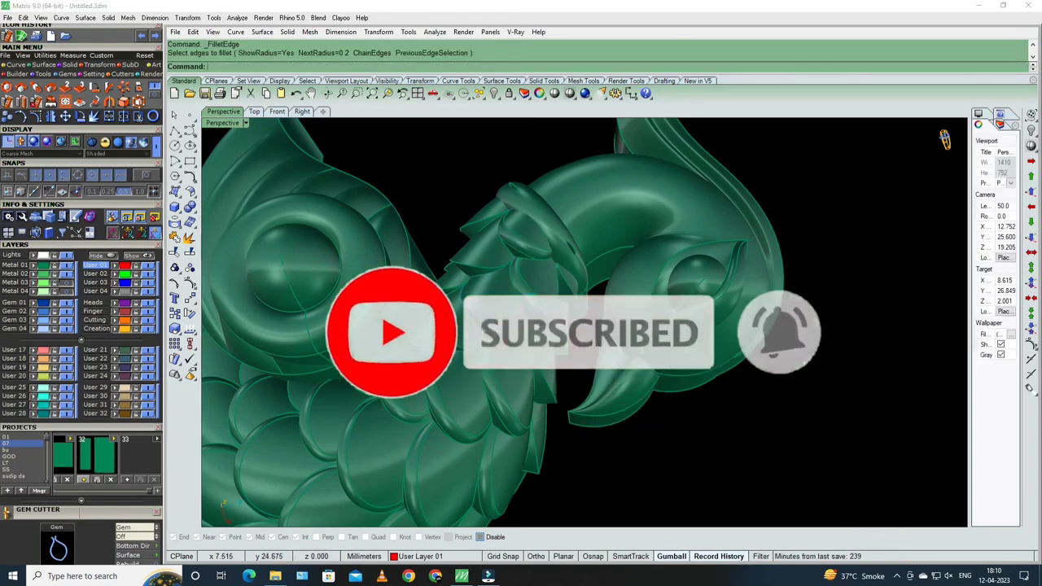
# - Fillet more scale edges on the lower body at 0.2 and finish the command
pyautogui.click(466, 345)
pyautogui.press('Return')
pyautogui.press('Return')
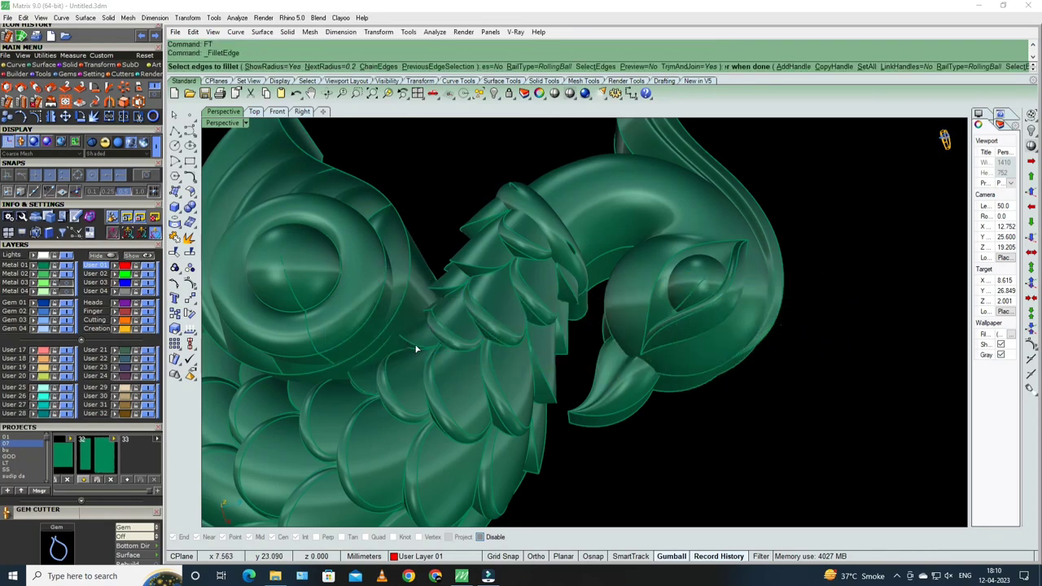
pyautogui.click(416, 349)
pyautogui.press('Return')
pyautogui.press('Return')
pyautogui.moveTo(416, 349)
pyautogui.mouseDown(button='right')
pyautogui.moveTo(483, 293)
pyautogui.moveTo(530, 315)
pyautogui.moveTo(507, 286)
pyautogui.moveTo(520, 281)
pyautogui.mouseUp(button='right')
pyautogui.write('FT')
pyautogui.press('Return')
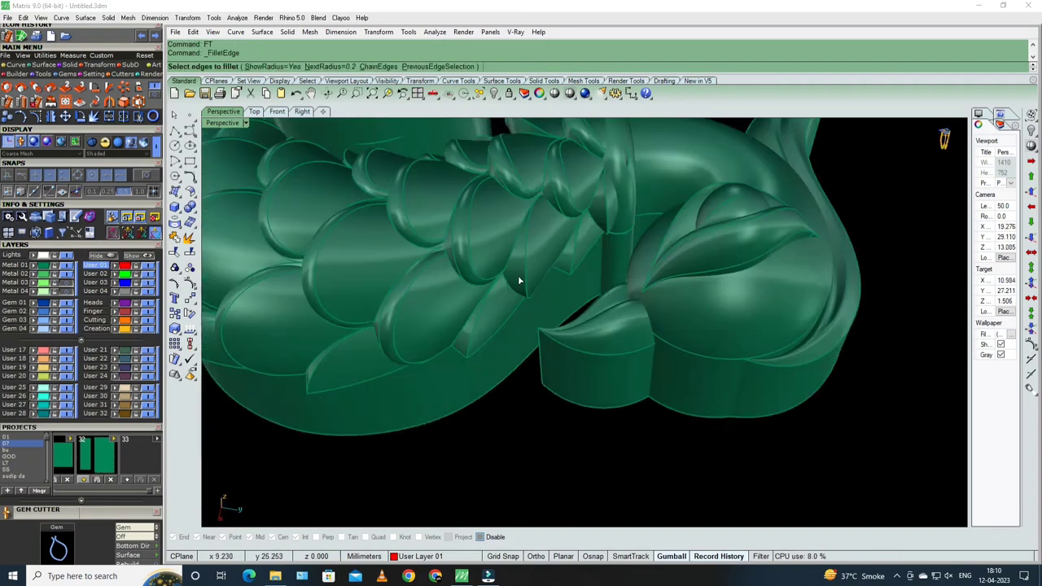
pyautogui.click(528, 281)
pyautogui.press('Return')
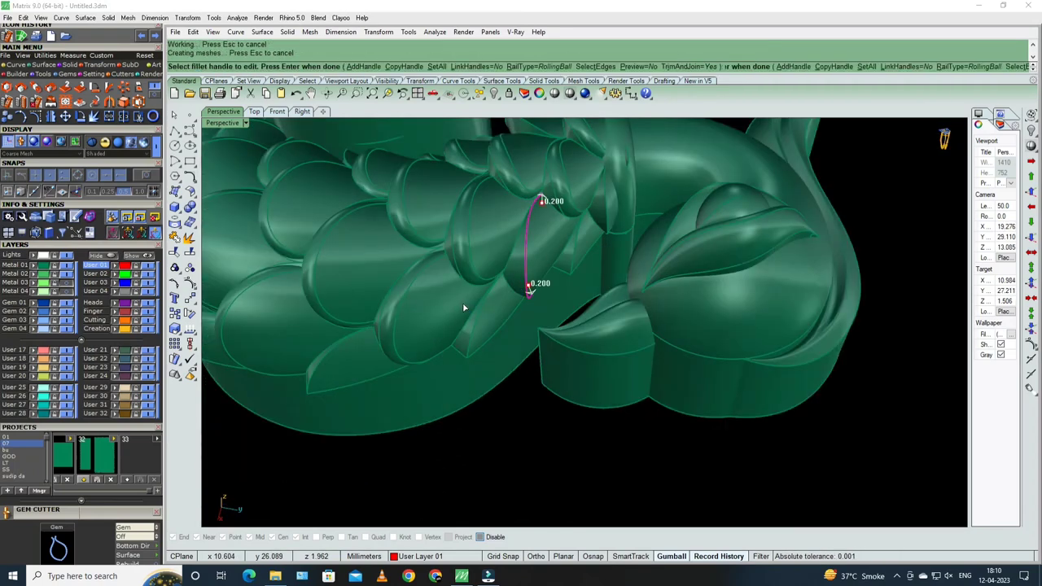
pyautogui.press('pagedown')
# - Render the peacock in Working Shade, orbit to see it whole, then switch to Top view
pyautogui.scroll(-5, 520, 215)
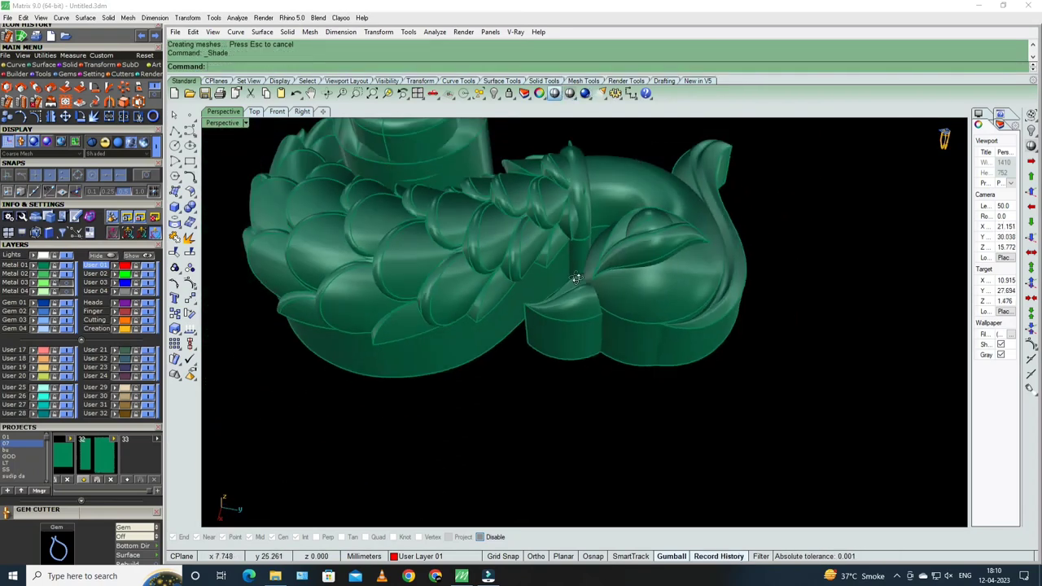
pyautogui.click(555, 92)
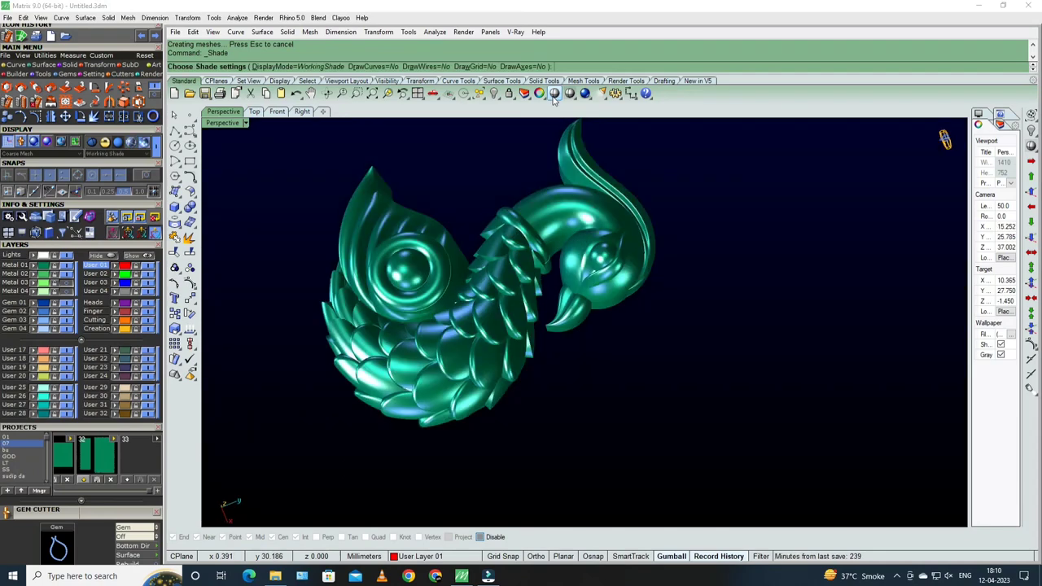
pyautogui.moveTo(599, 341); pyautogui.dragTo(508, 310, button='right')
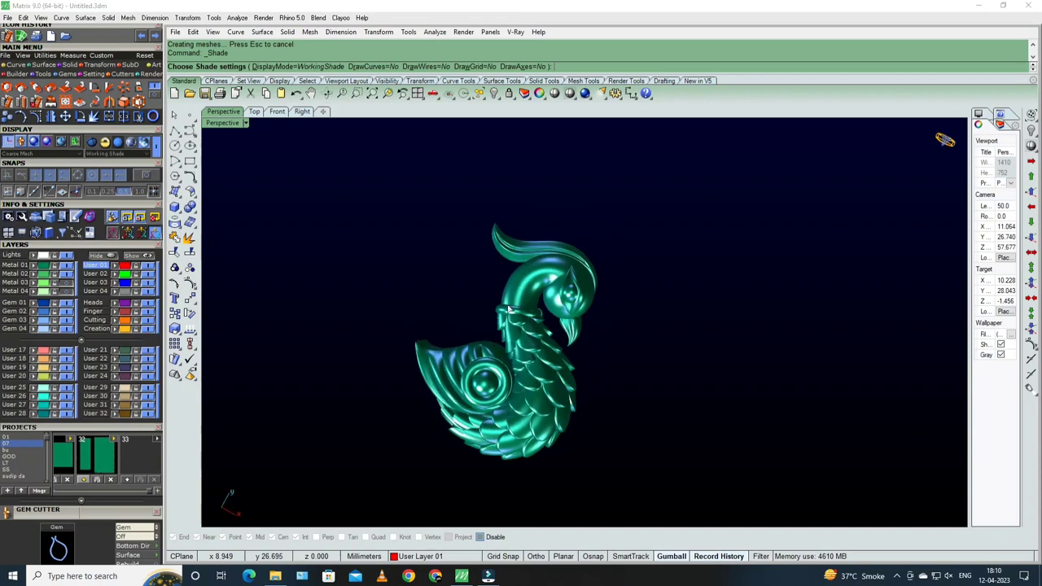
pyautogui.scroll(5, 562, 322)
pyautogui.hotkey('ctrl', 'F1')
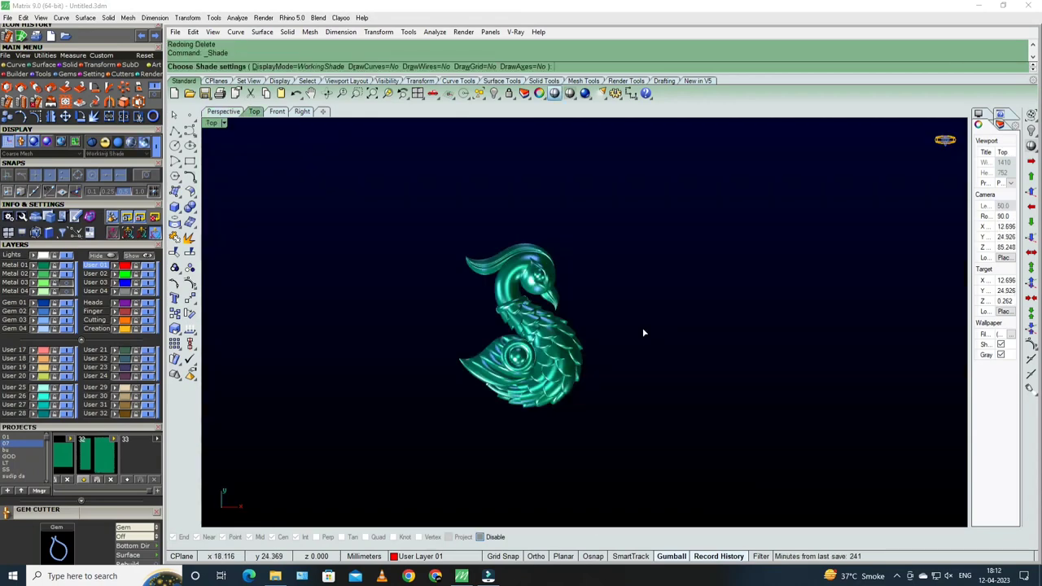